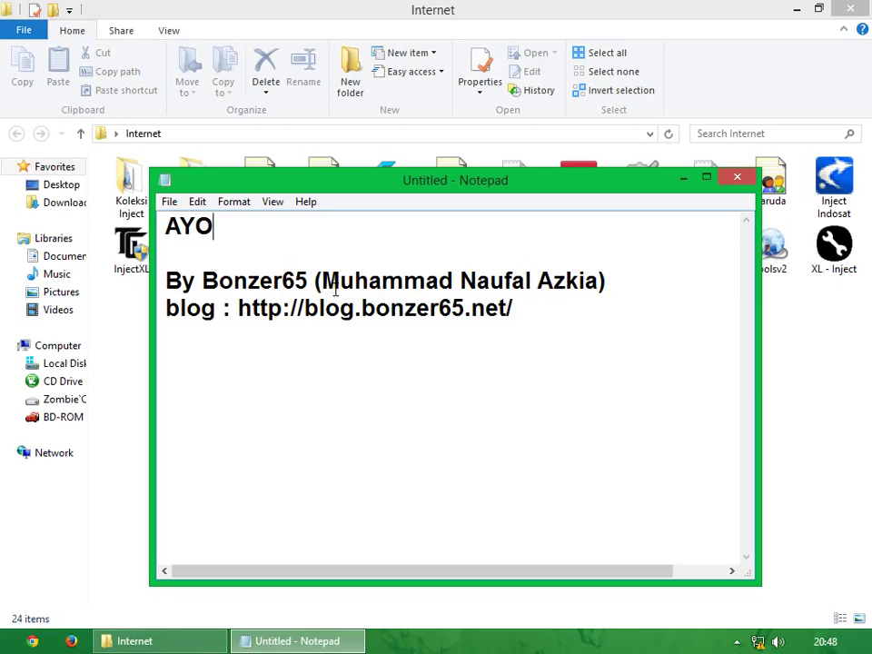
Step: Complete the note's first line so it reads "AYOK PAKEK ROUTE XL 1 KLIK AJA"
text(K PAKEK)
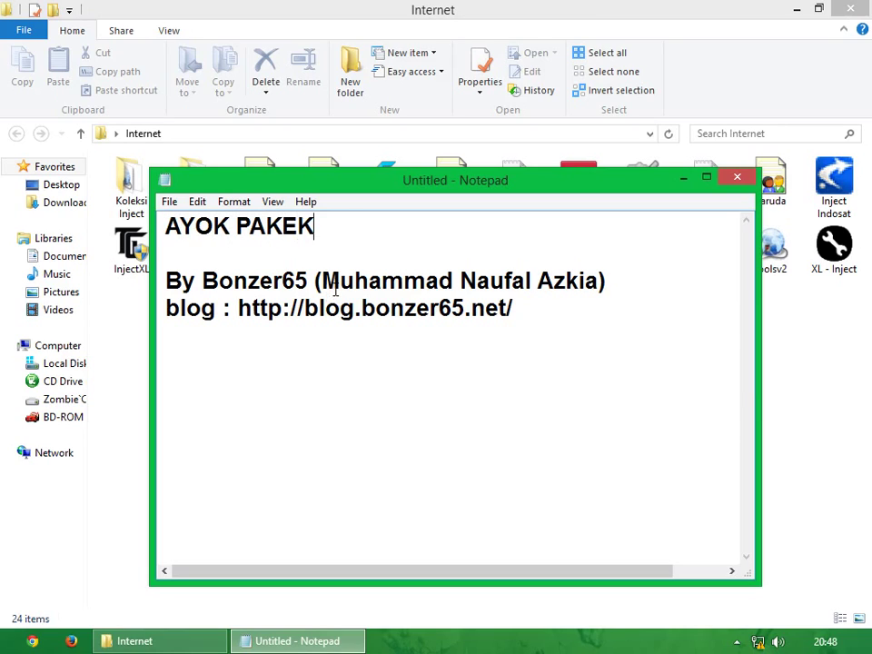
text( ROUTE XL)
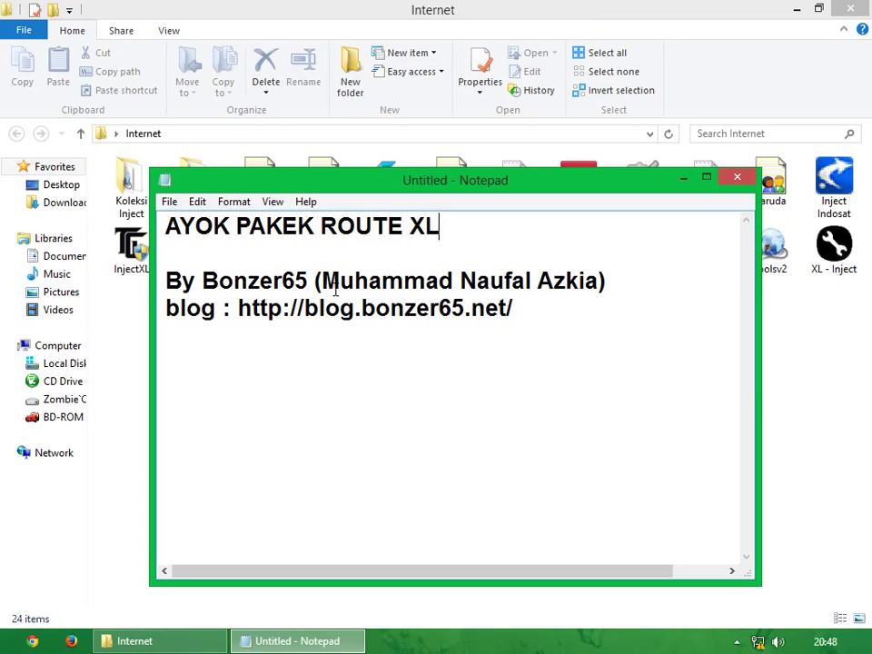
text( 1 KLIK AJA)
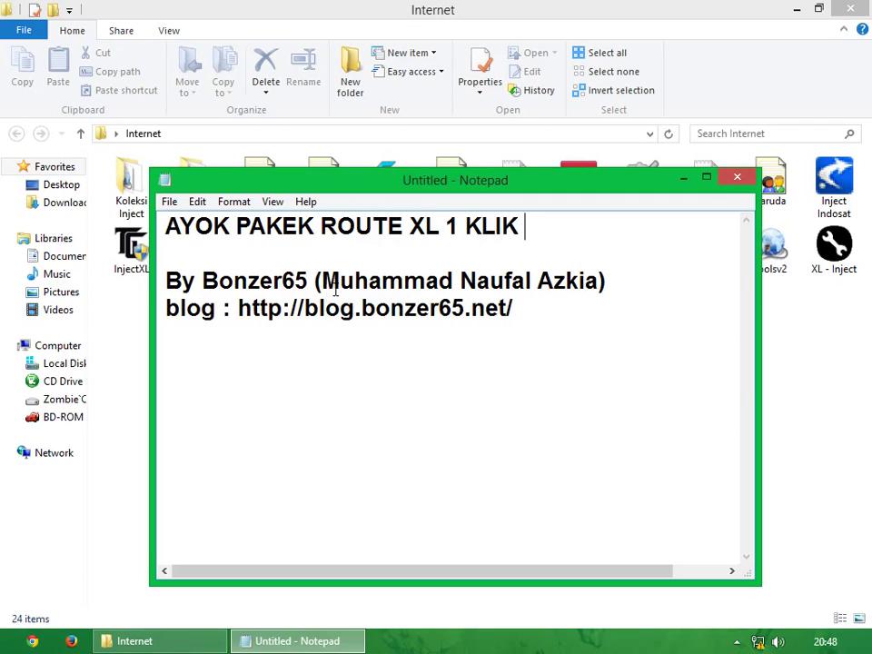
Step: Switch to File Explorer, run the xl application from the route folder and move its console window clear of the file list's upper part
click(851, 359)
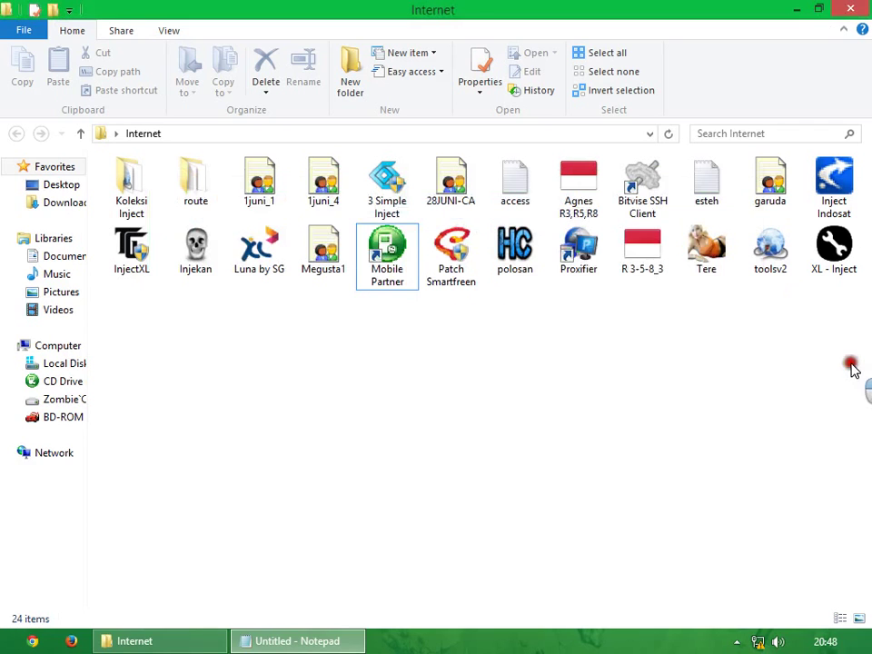
double_click(196, 191)
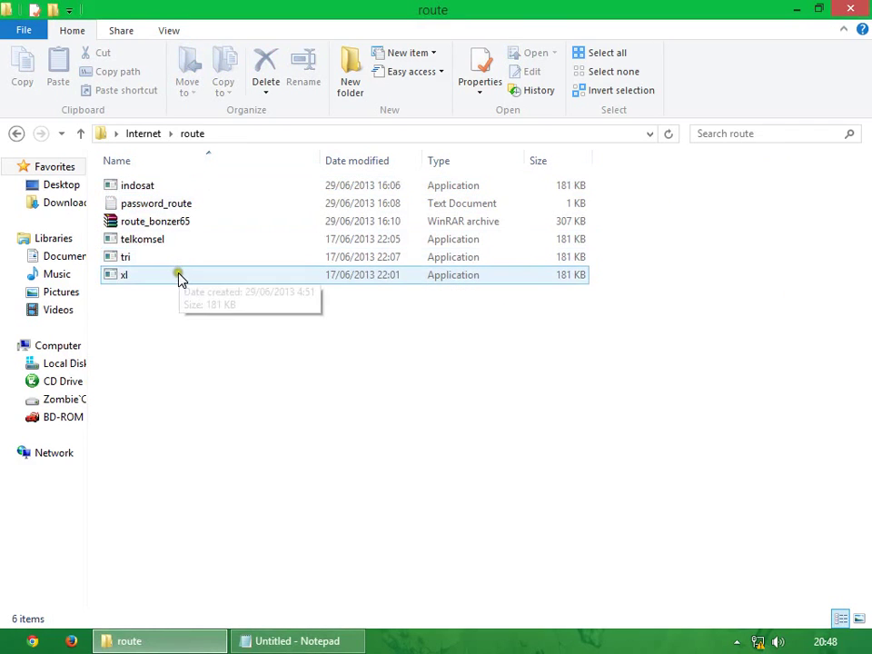
double_click(180, 277)
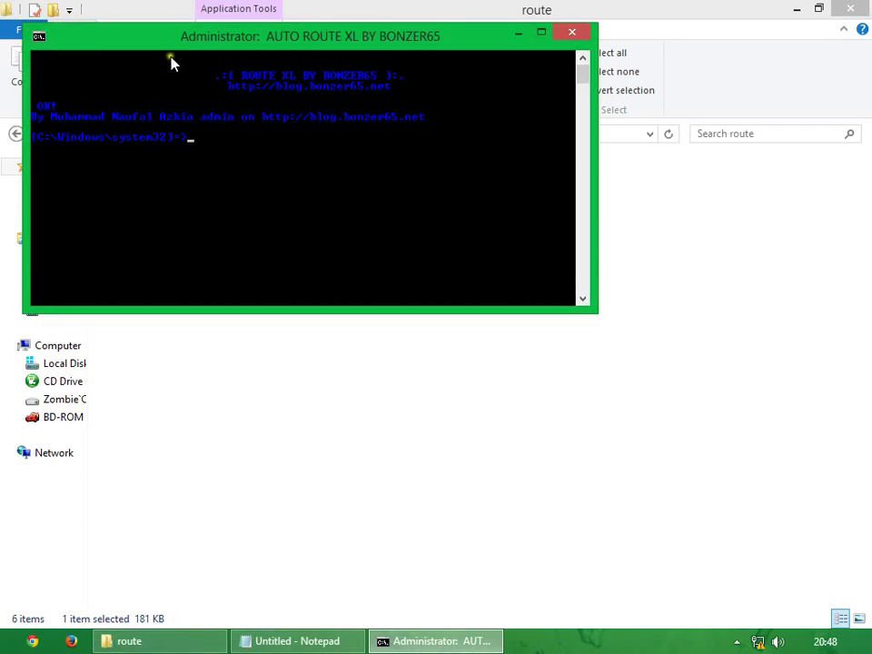
drag(263, 28, 431, 340)
Step: Switch to Notepad and replace the note's first line with "BERES,, KALO TULSAN NYA OK!, ITU BERHASIL GAN"
click(297, 641)
drag(650, 374, 141, 355)
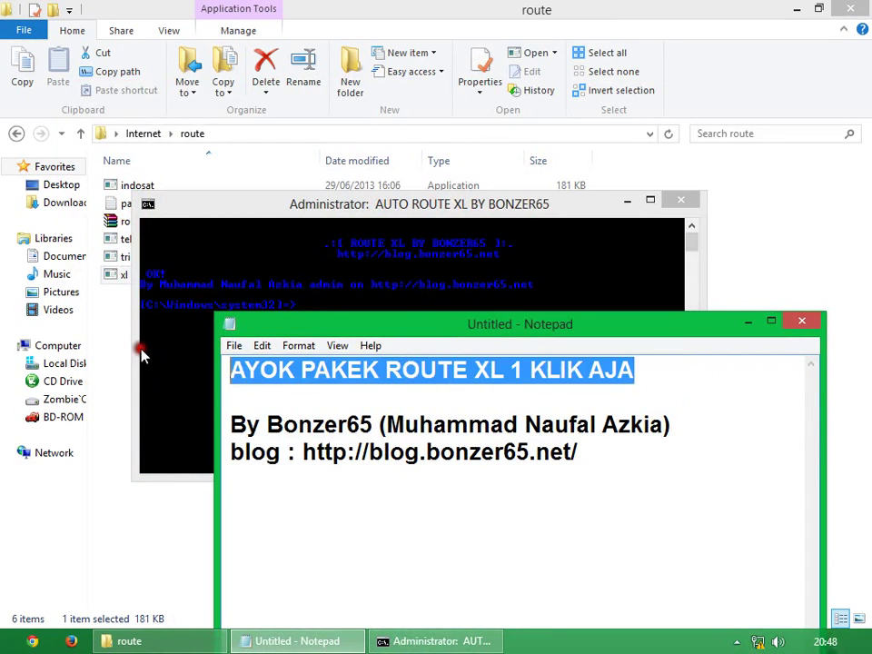
text(BERES,, K)
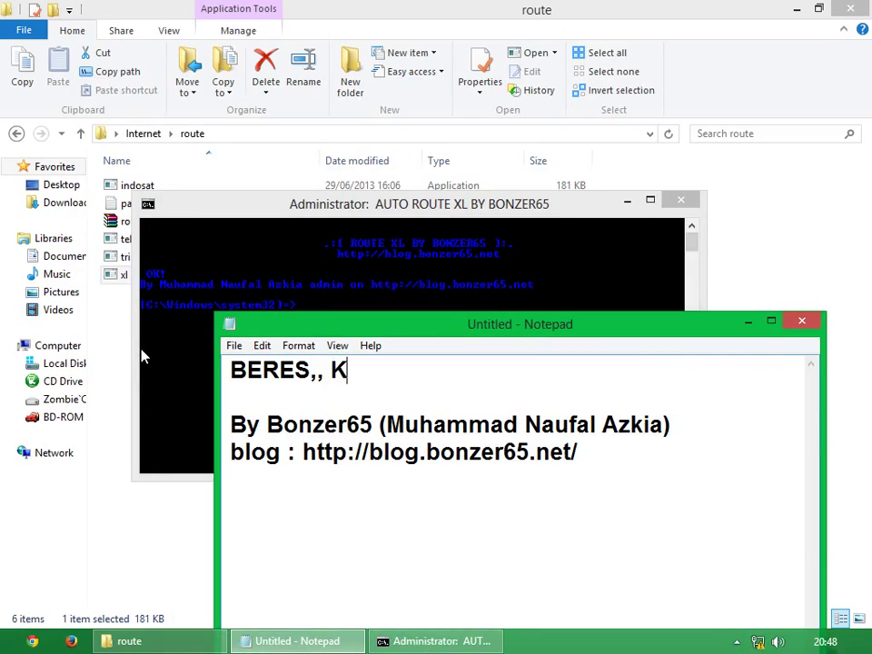
text(ALO TULSAN )
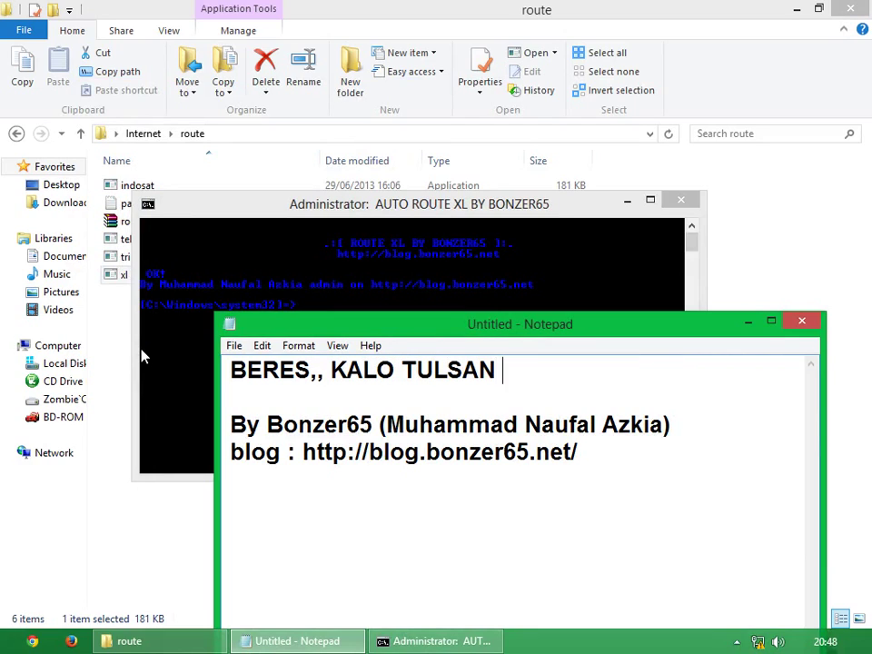
text(NYA OK)
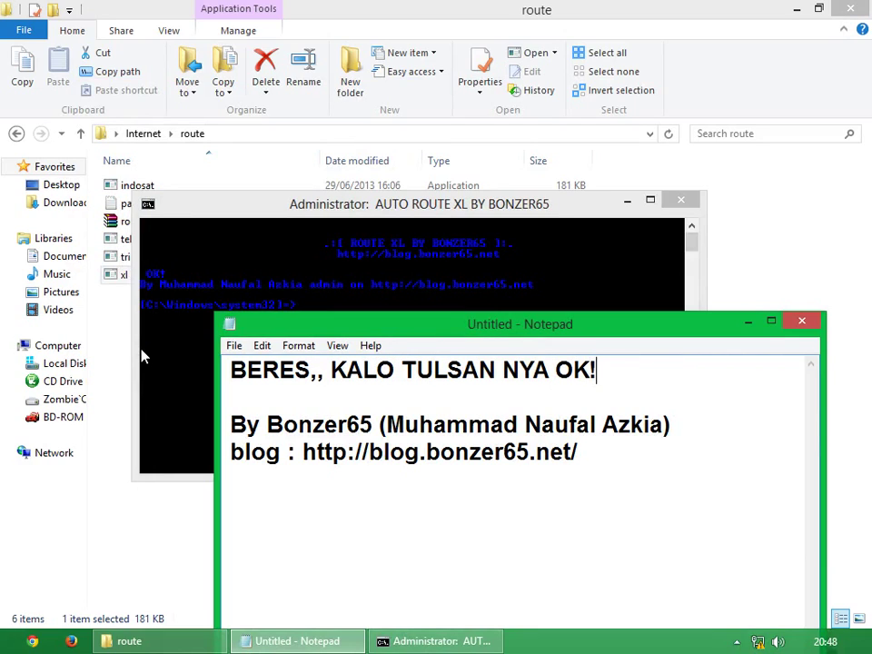
text(!, ITU BERH)
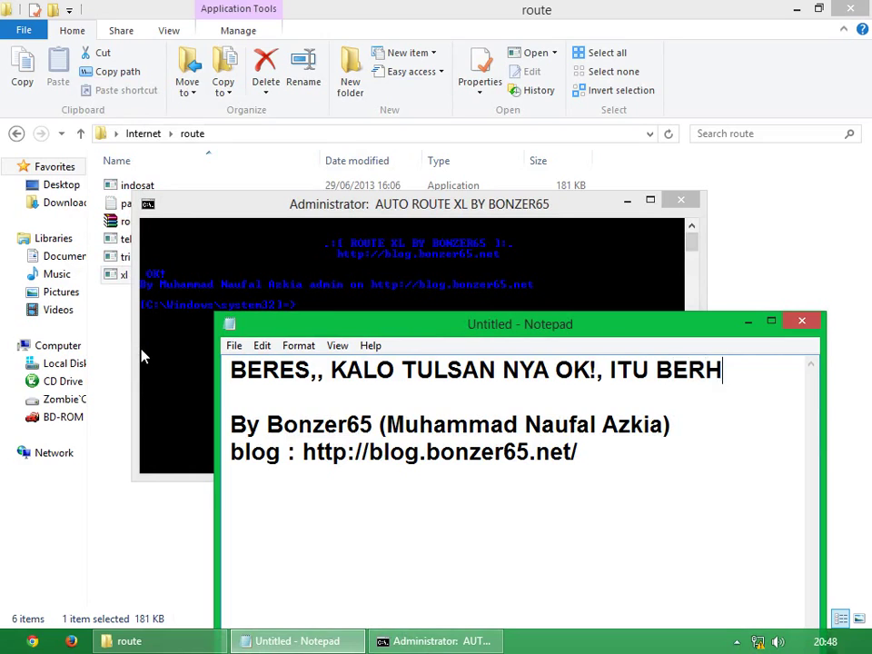
text(ASIL GAN)
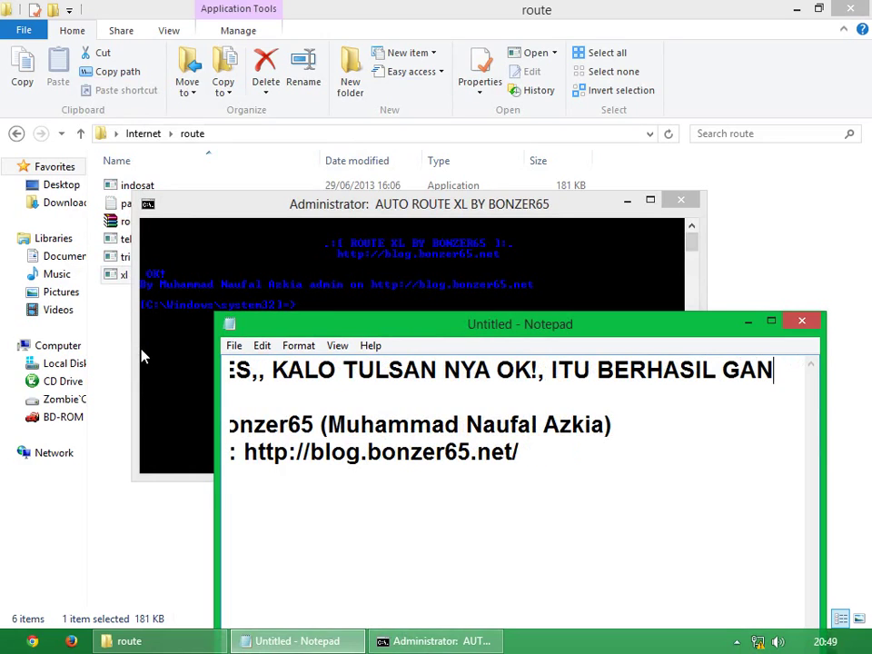
Step: Cut the text of the note's first line and minimize the AUTO ROUTE XL console window
drag(286, 369, 170, 387)
key(ctrl+x)
click(632, 276)
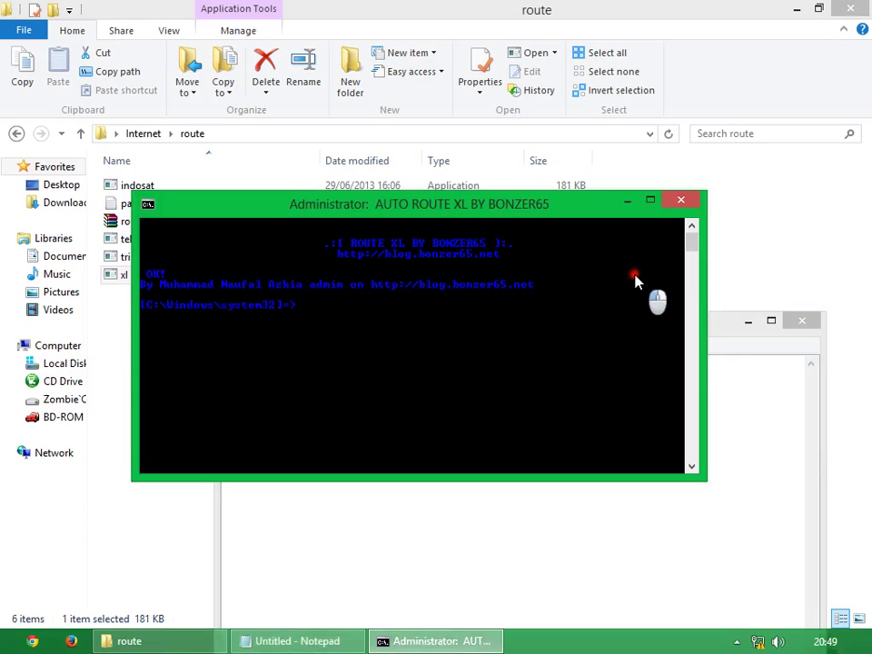
click(627, 199)
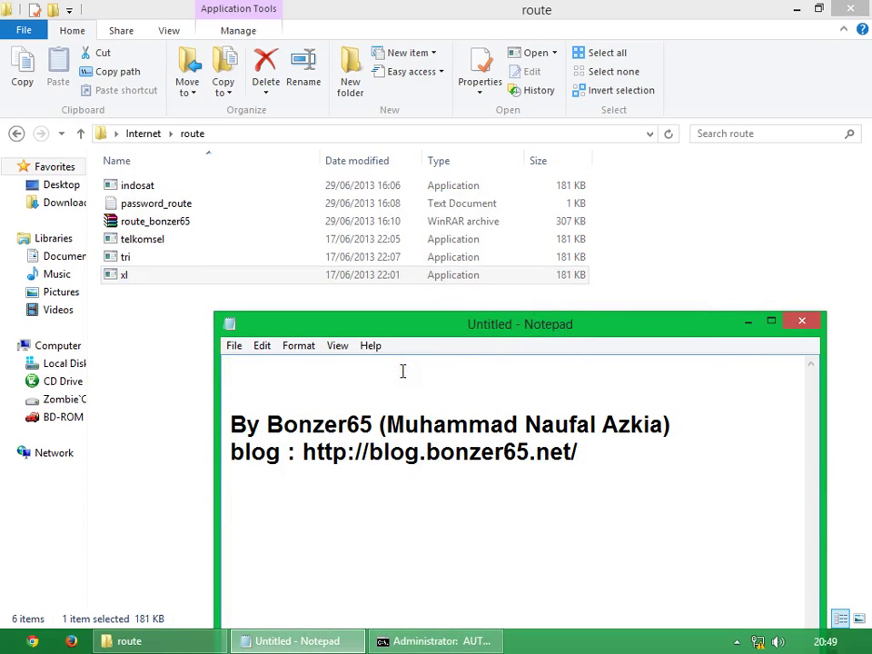
Step: Write two lines above the signature in Notepad: "terus buka inject xl, BANYAK GAN INJECT NYA.." and "ANE ADA KOLEKSINYA"
text(terusbu)
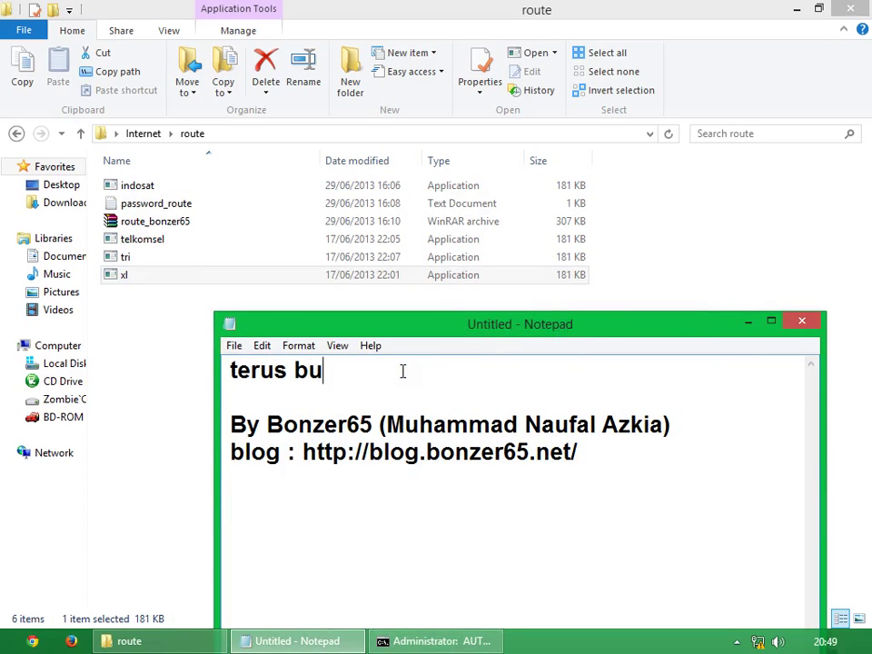
text(ka inje)
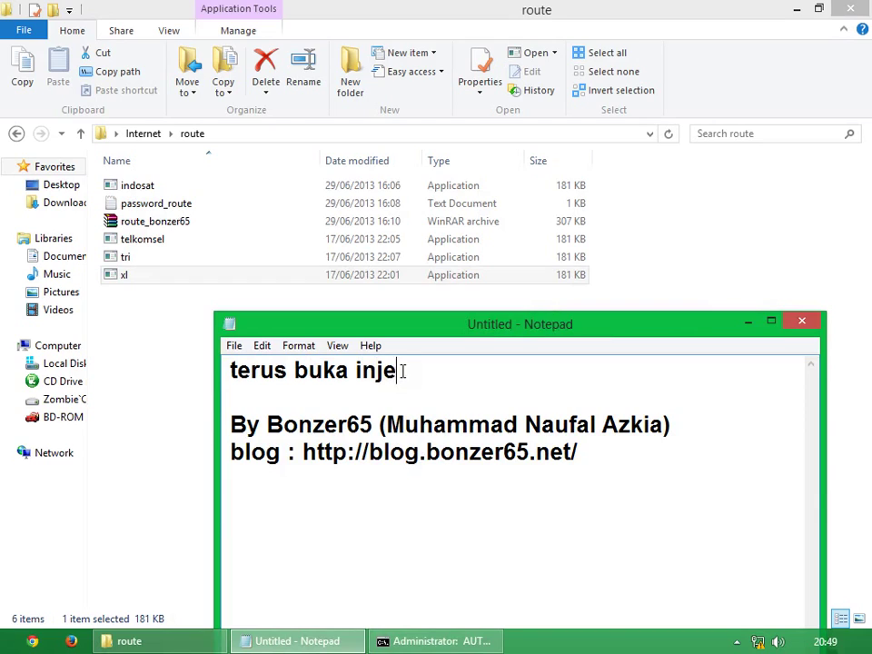
text(ct apa)
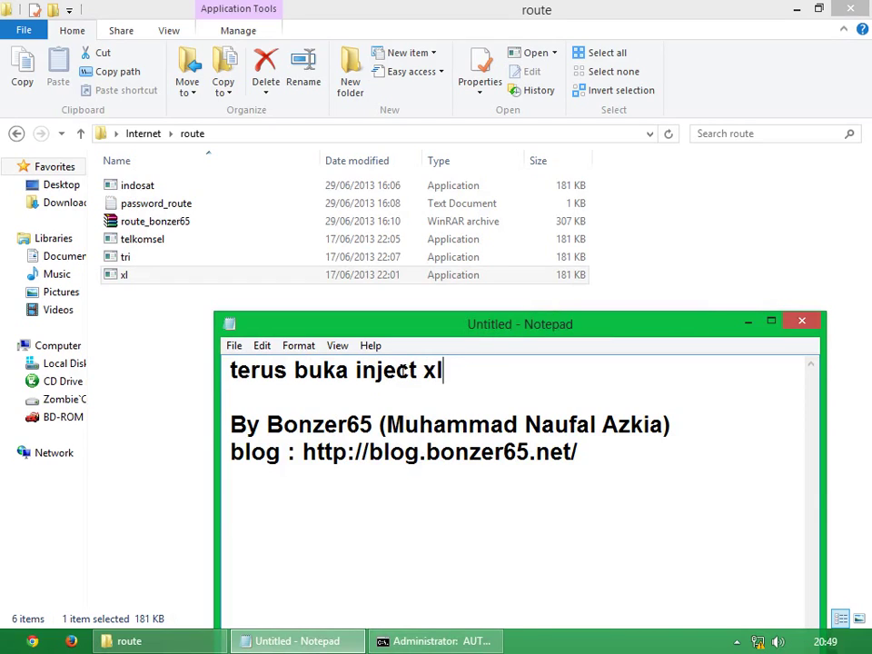
text( BAN)
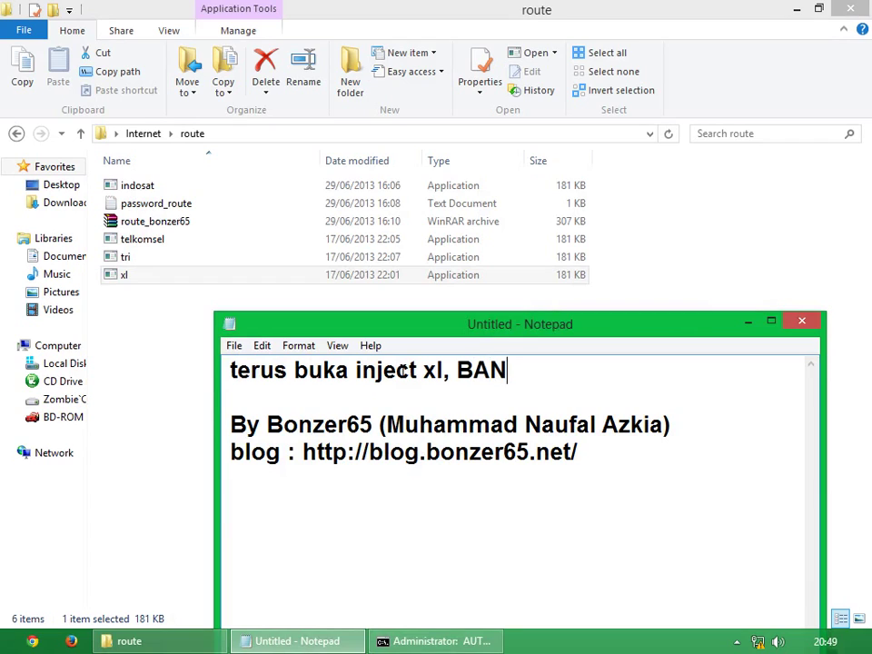
text(YAK GAN )
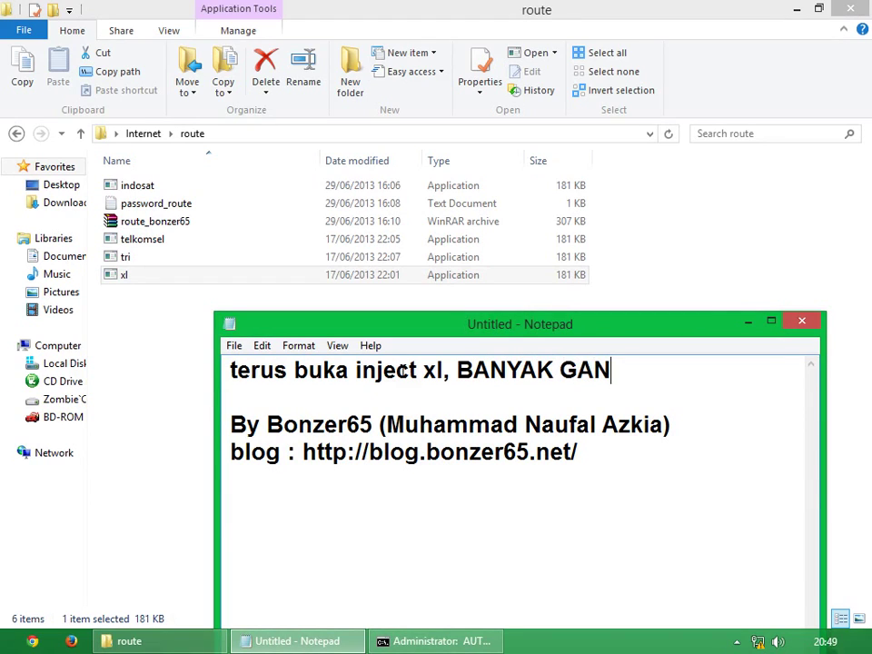
text(INJECT NY)
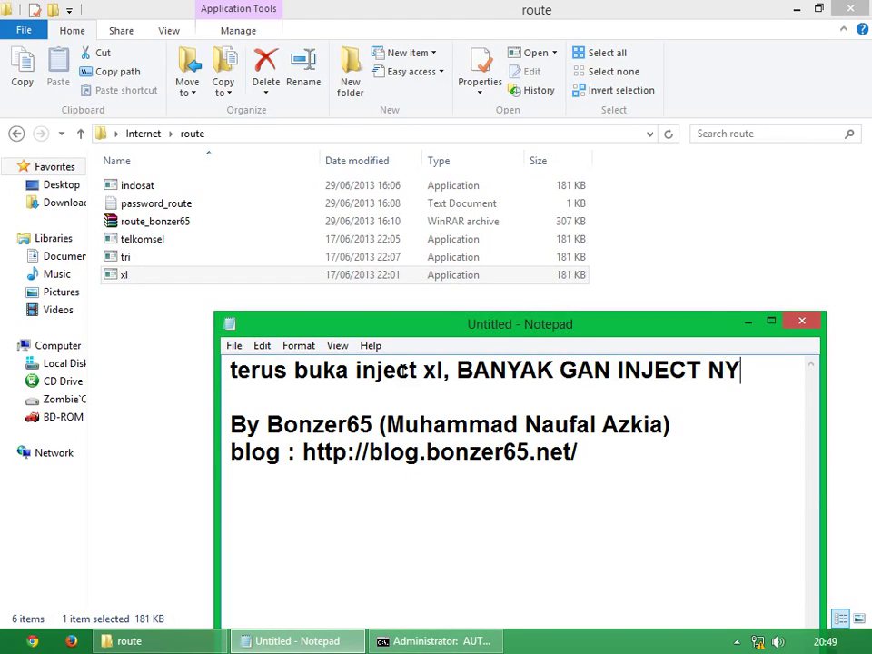
text(A.. A)
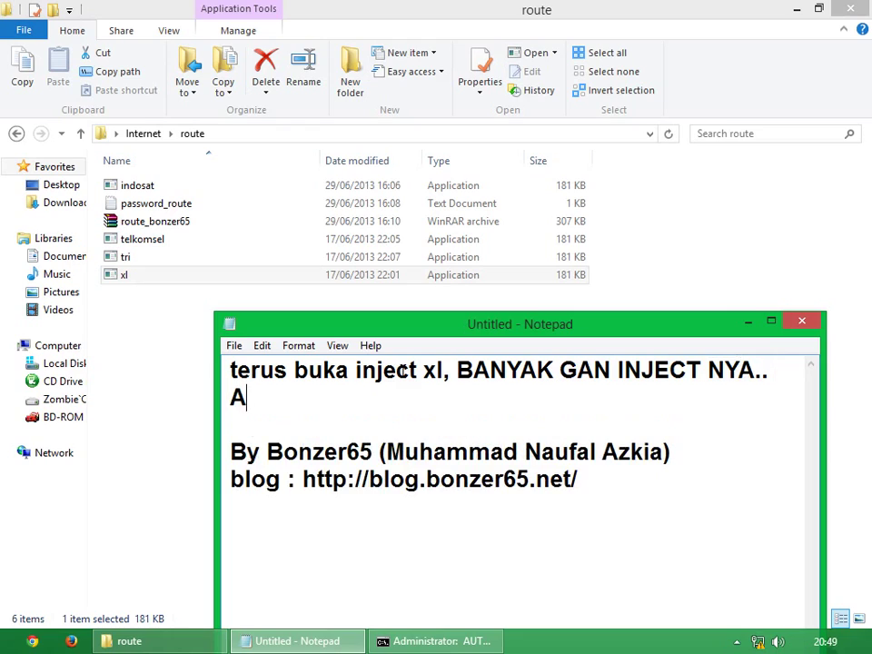
text(NE ADA)
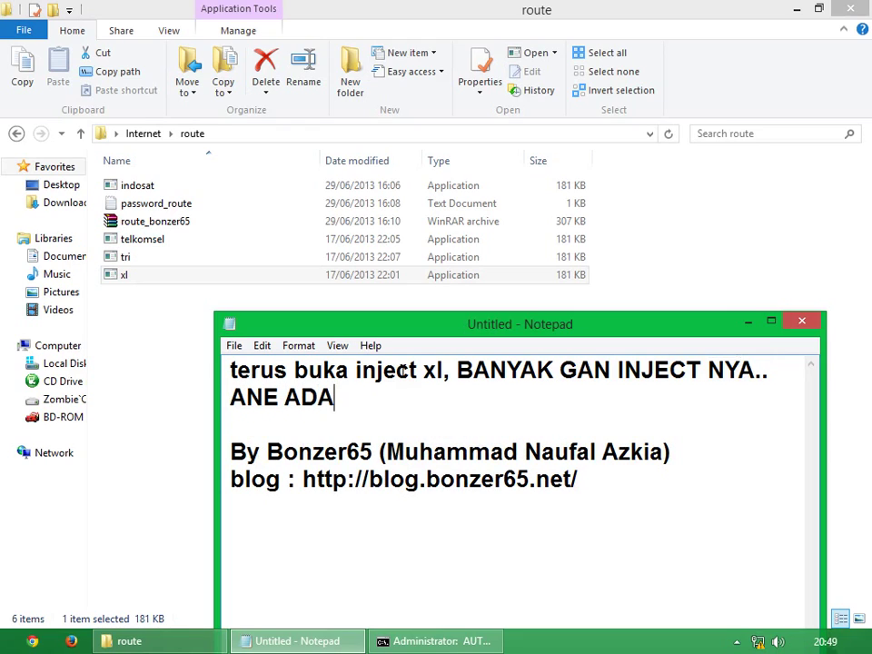
text( KOLEKSINYA)
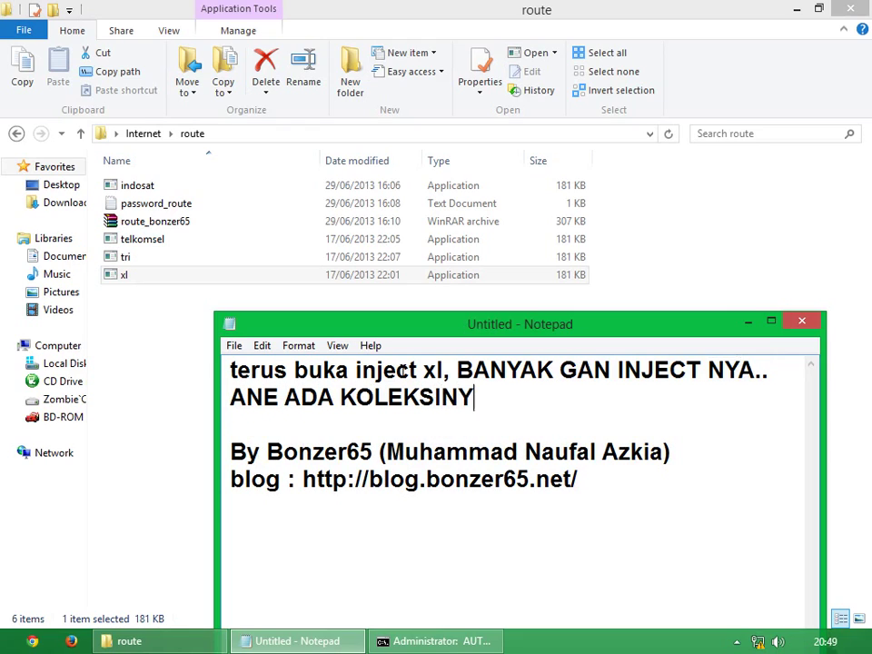
Step: Add a third line reading "JIKA ANDA PEMAKAI KARTU LAIN , TUTORIAL NYA SAMA GAN, YANG BEDA CUMAN INJECT NYA :)"
key(Return)
text(JIKA AN)
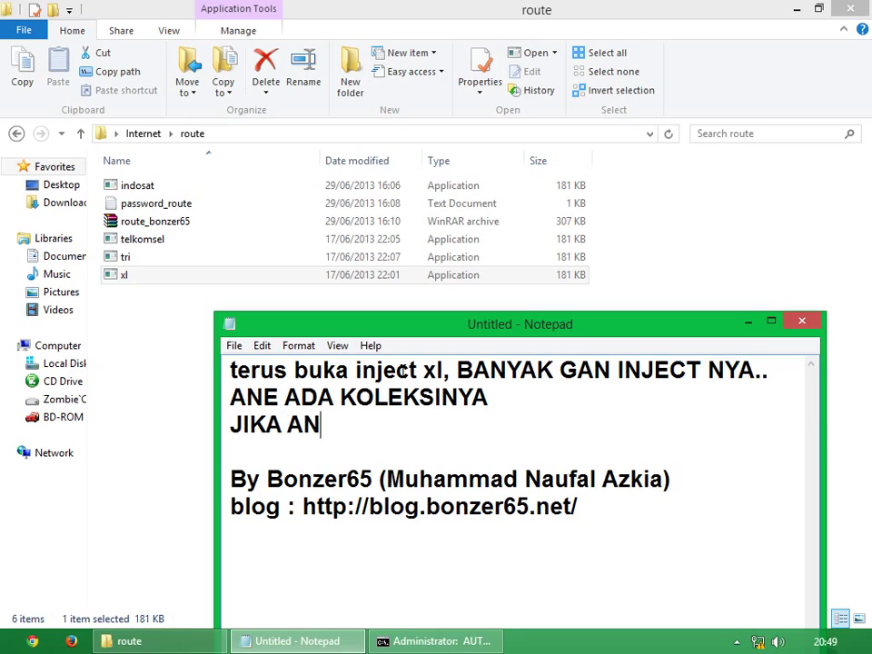
text(DA PEMAKAI)
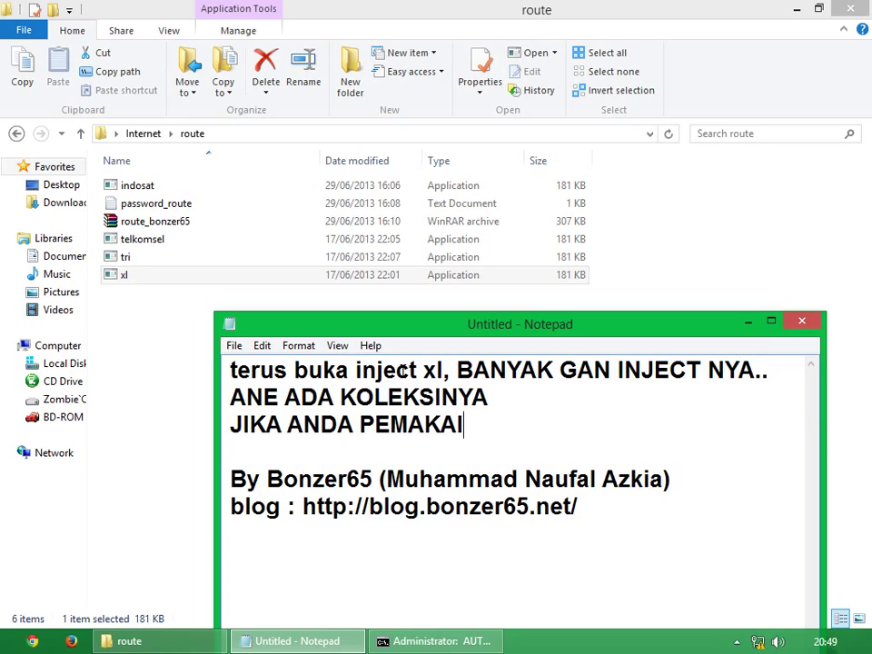
text( KART)
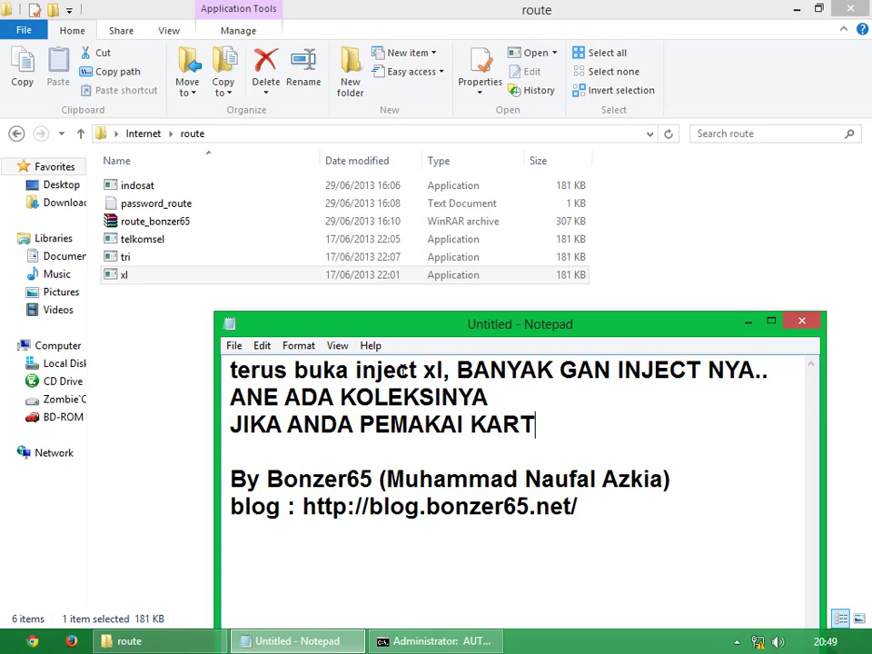
text(U L;AIN)
key(BackSpace)
key(BackSpace)
key(BackSpace)
text(AIN)
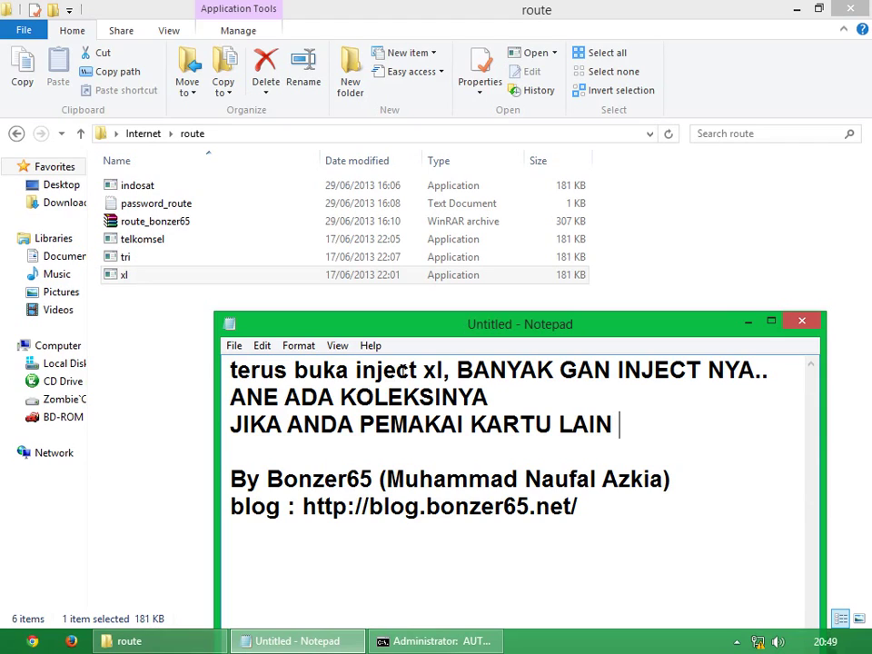
text( , TUTORIAL N)
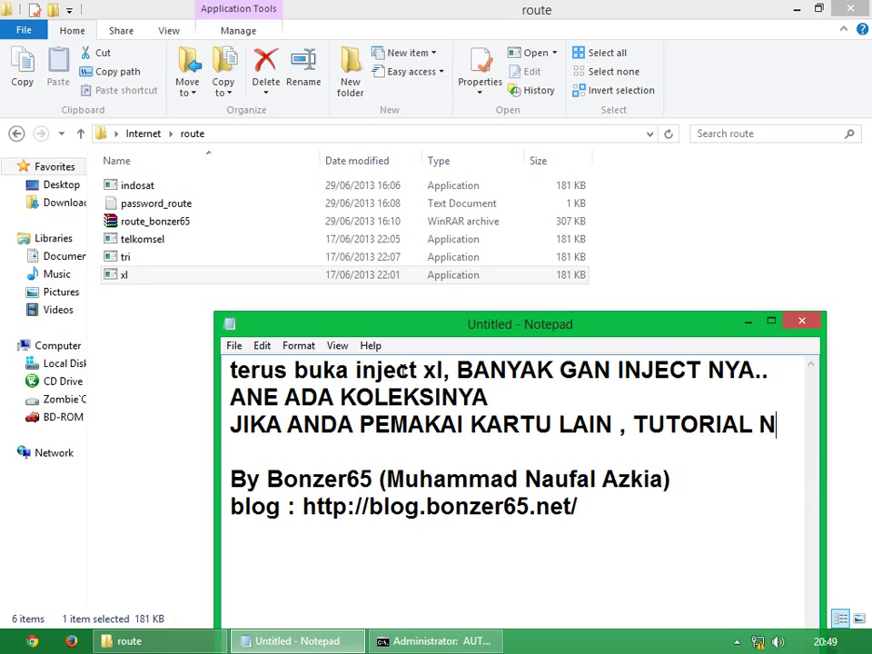
text(YA SAMA GA)
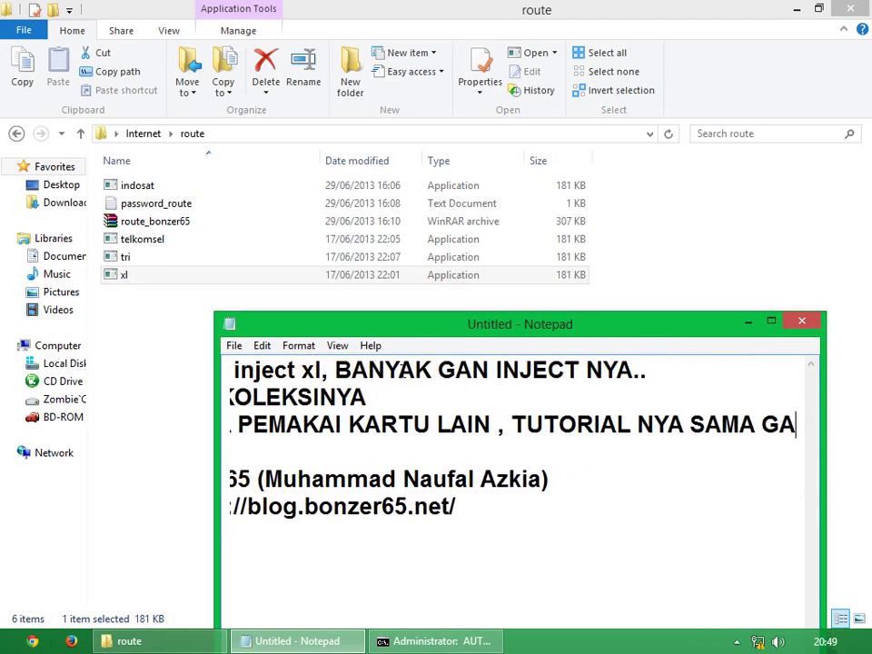
text(N, YANG BE)
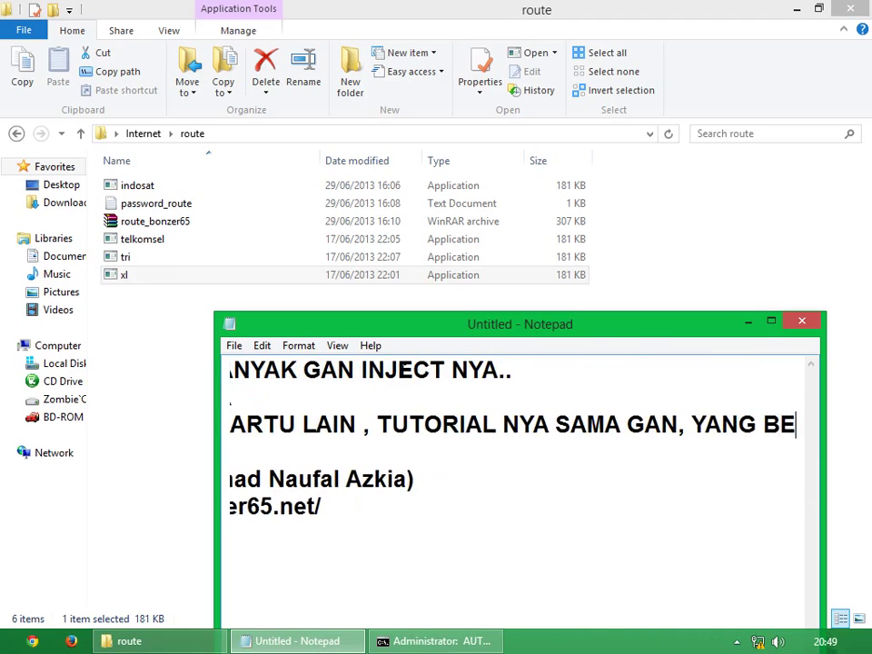
text(DA CUMAN )
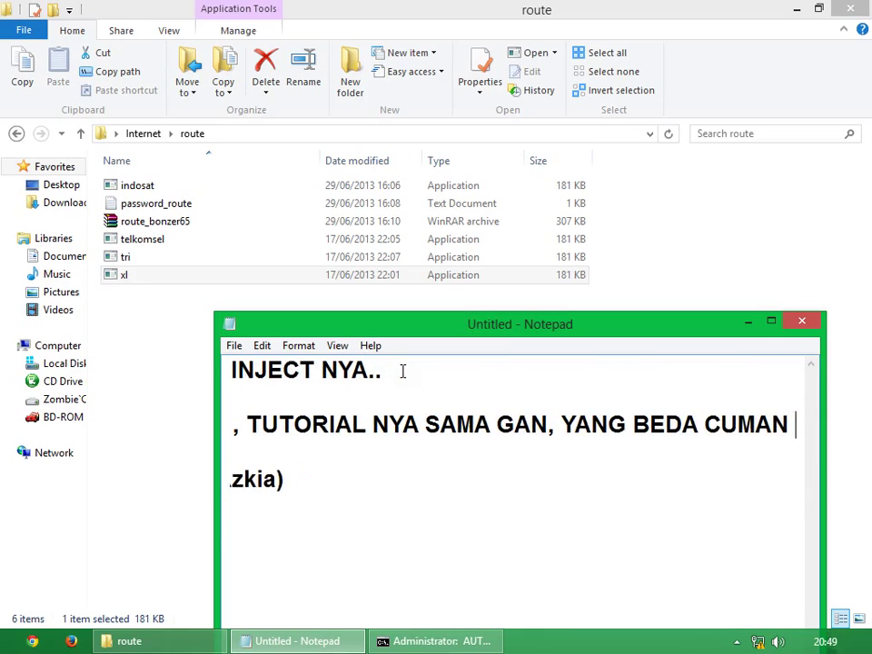
text(INJECT)
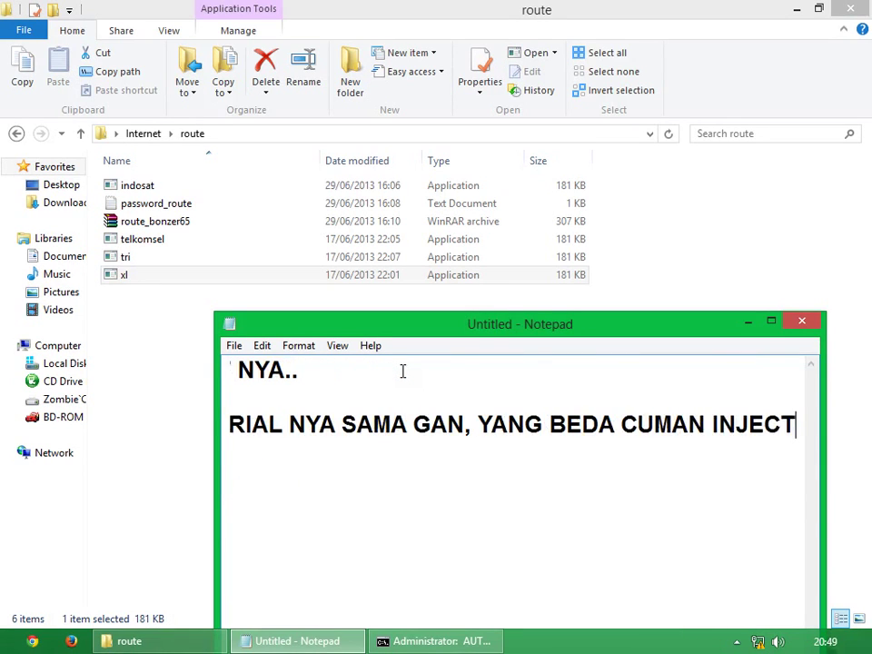
text( NYA :))
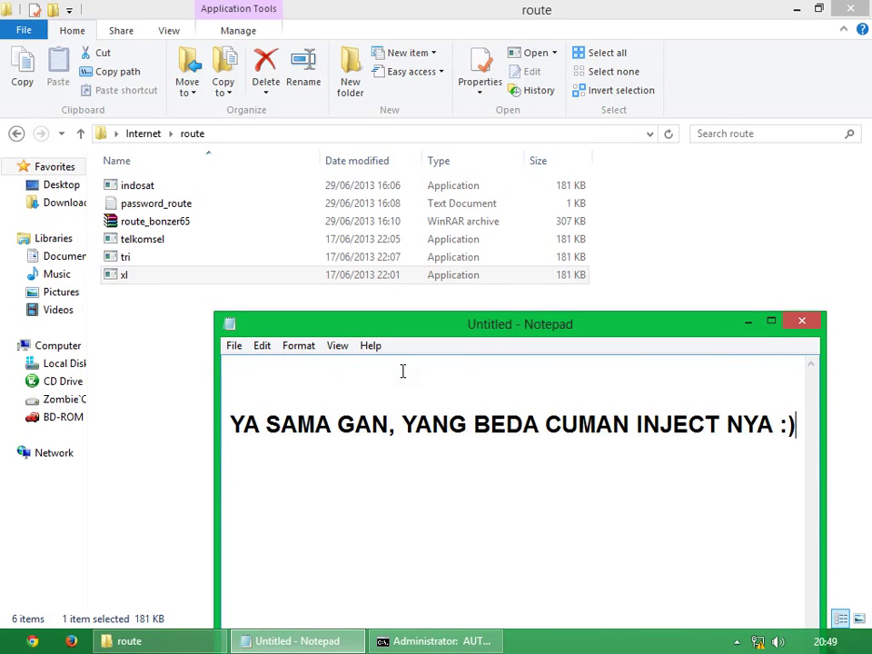
Step: Delete the three lines above the signature in the note and return to the Internet folder in File Explorer
drag(803, 423, 83, 356)
key(BackSpace)
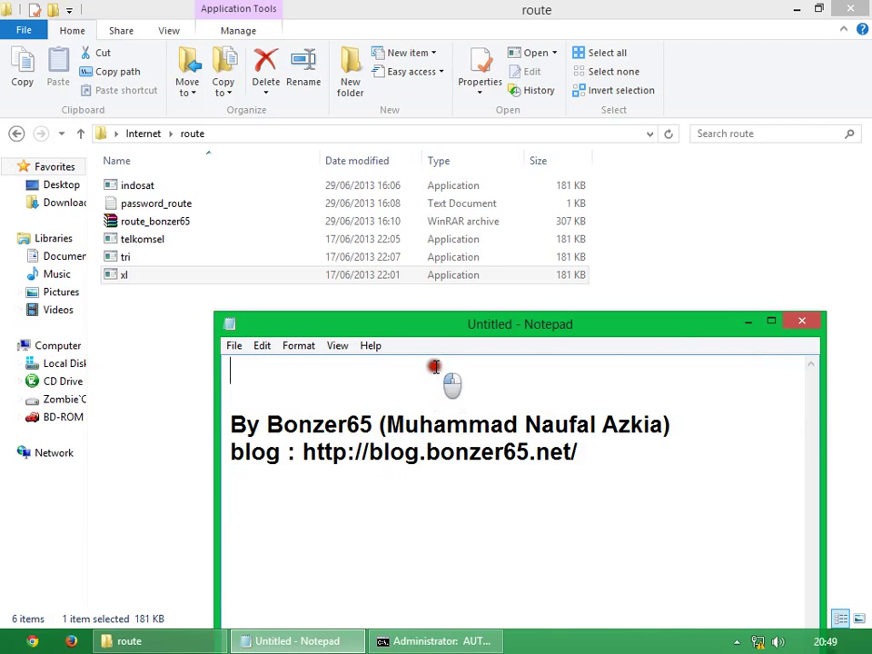
click(136, 133)
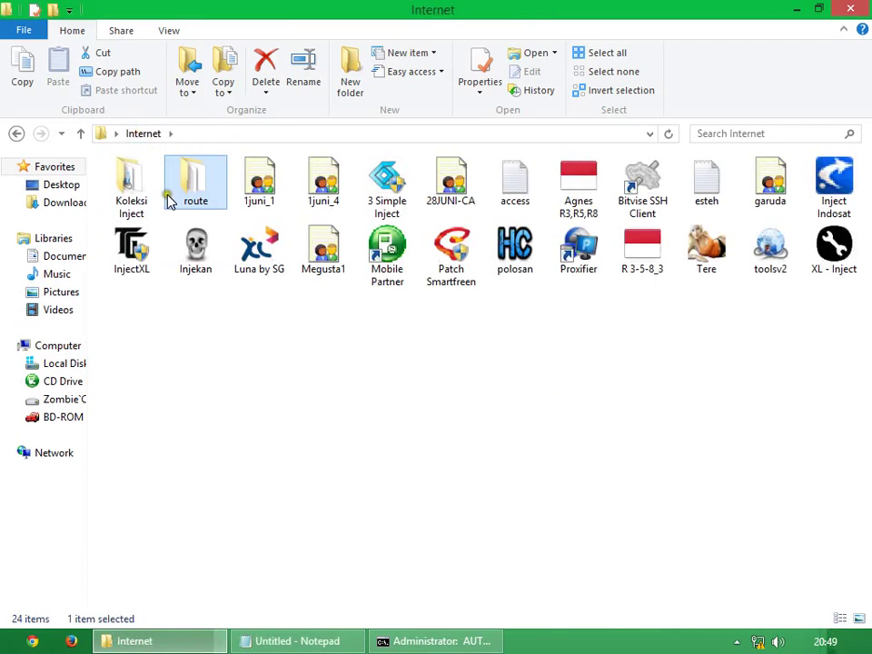
Step: Open the Koleksi Inject folder and write "NIH KOLEKSI ANE, ANE XL PAKEK TG JA GAN :)" above the signature in Notepad
double_click(152, 191)
click(383, 523)
click(297, 642)
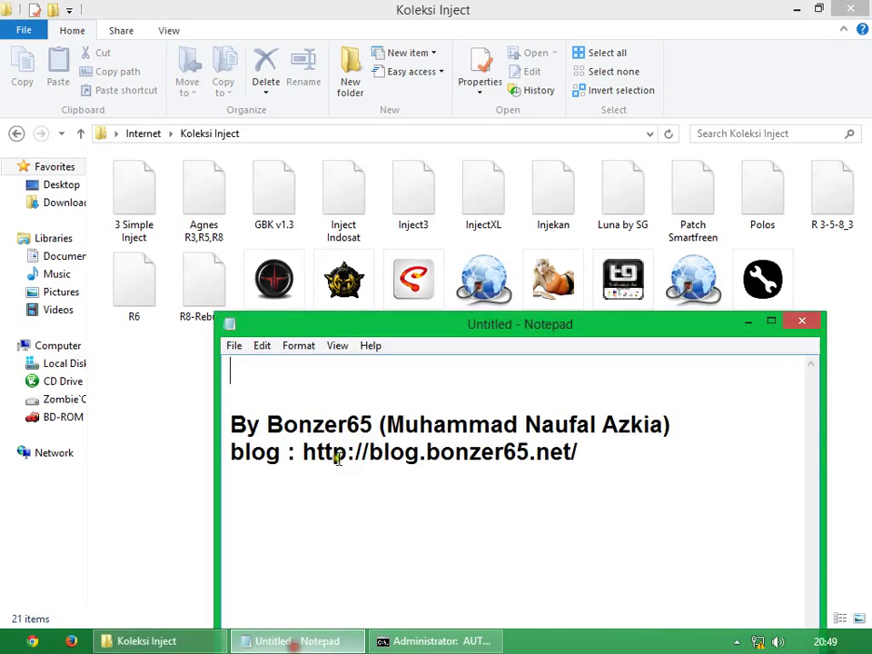
text(NIH KOLE)
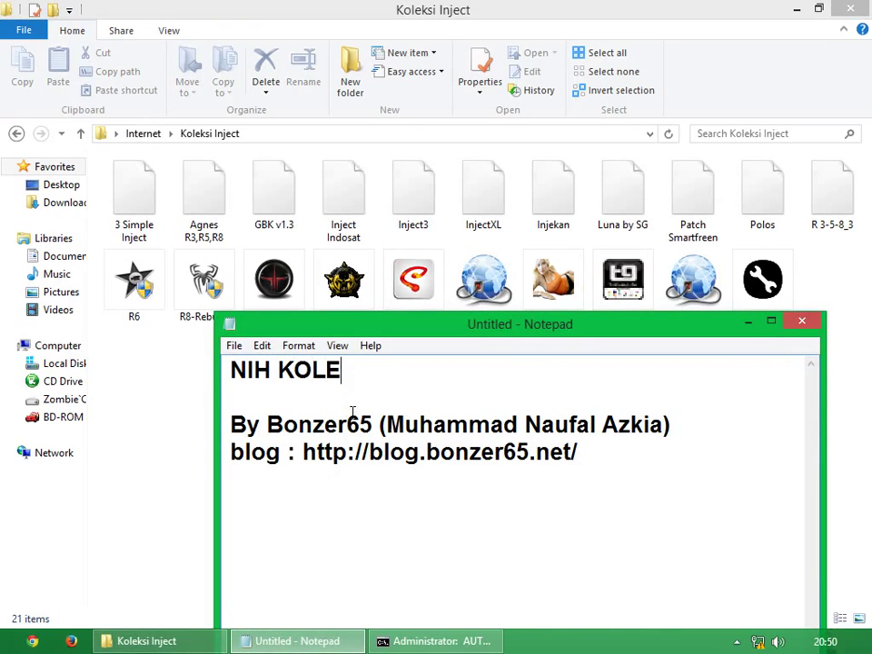
text(KSI AN)
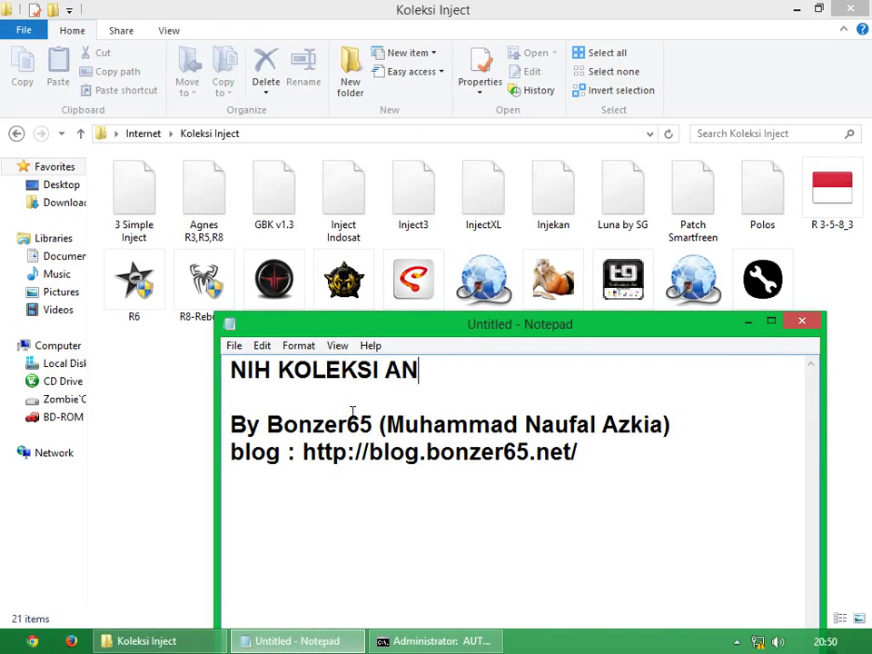
text(E, ANE XL)
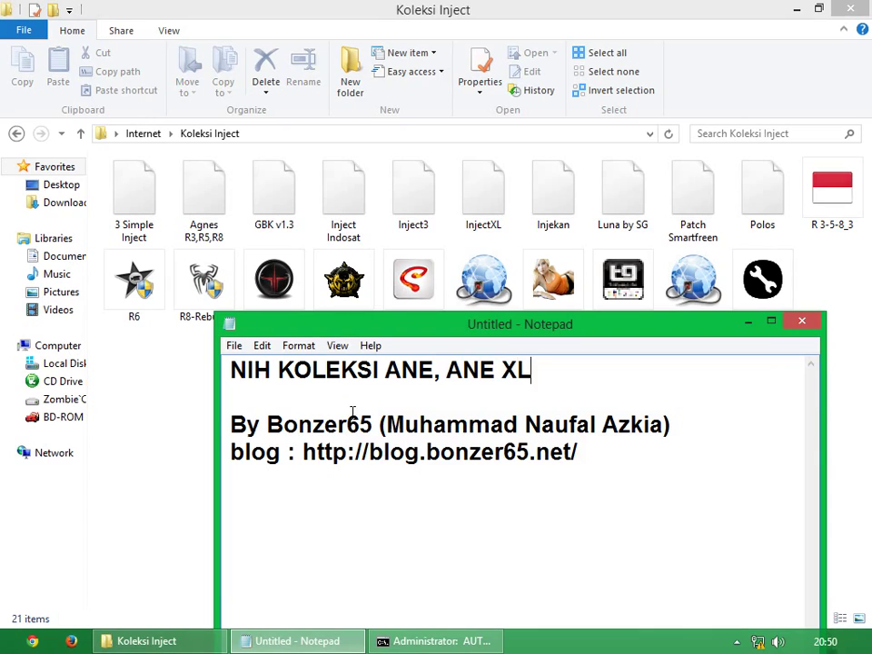
text( PAKEK)
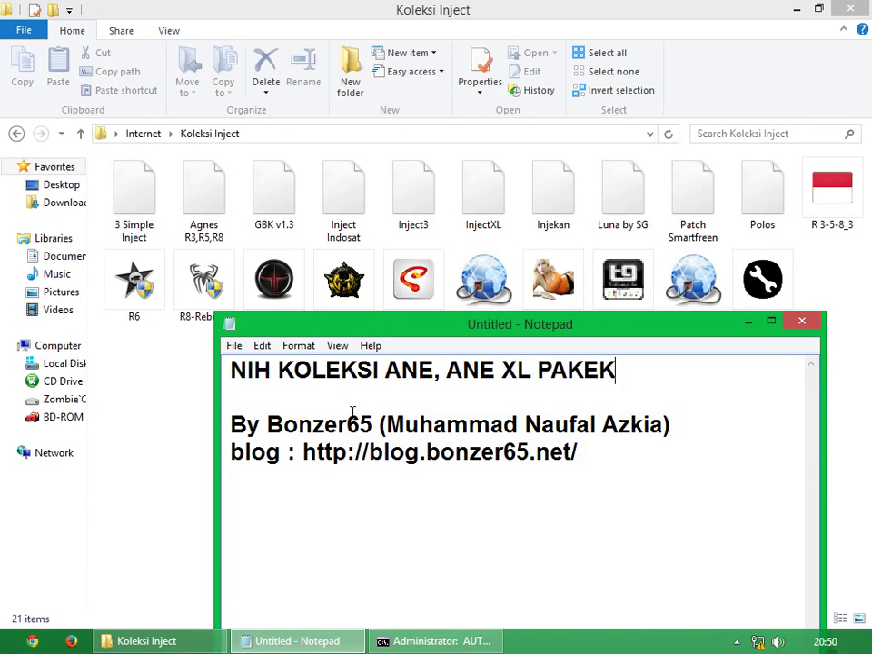
text( TG JA GAN :))
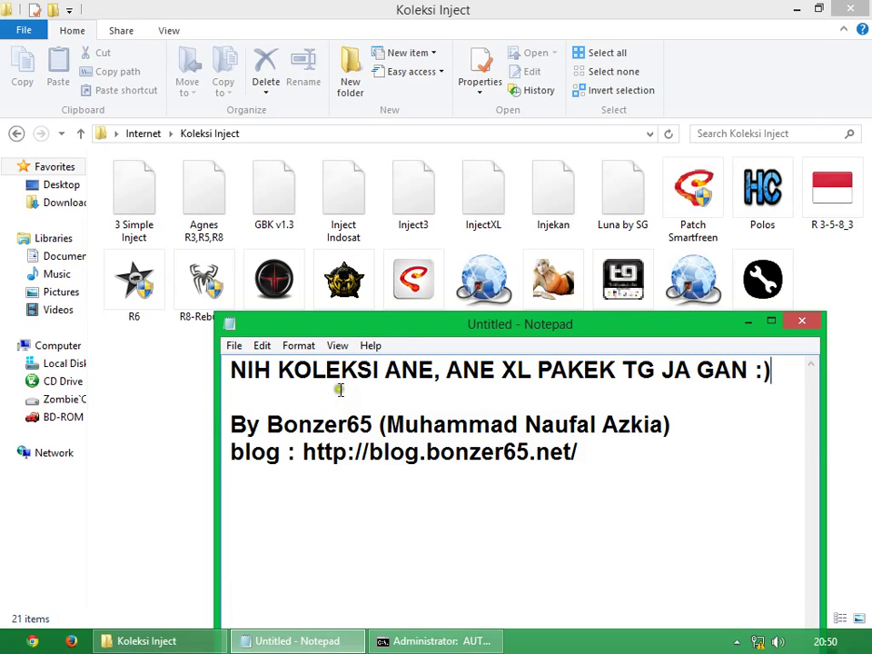
Step: Bring the Koleksi Inject folder to the front, refresh it and launch InjectXL
drag(347, 325, 323, 187)
click(159, 436)
right_click(326, 371)
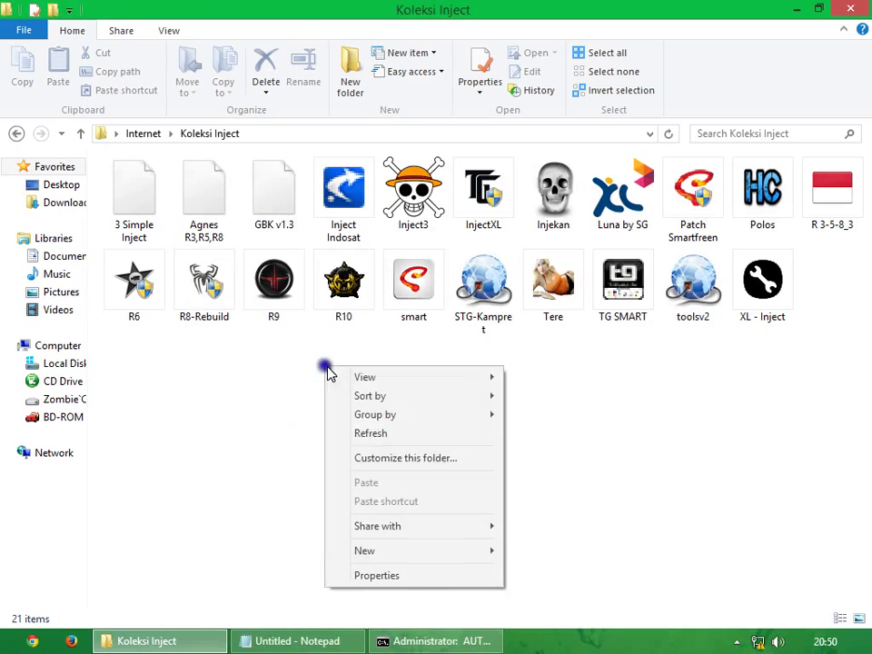
click(380, 433)
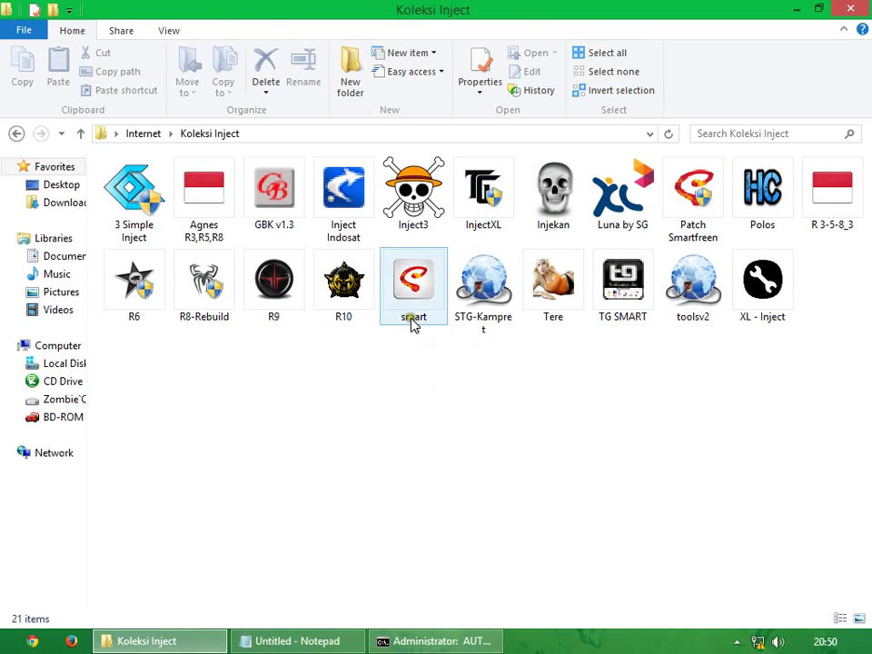
click(387, 302)
double_click(485, 219)
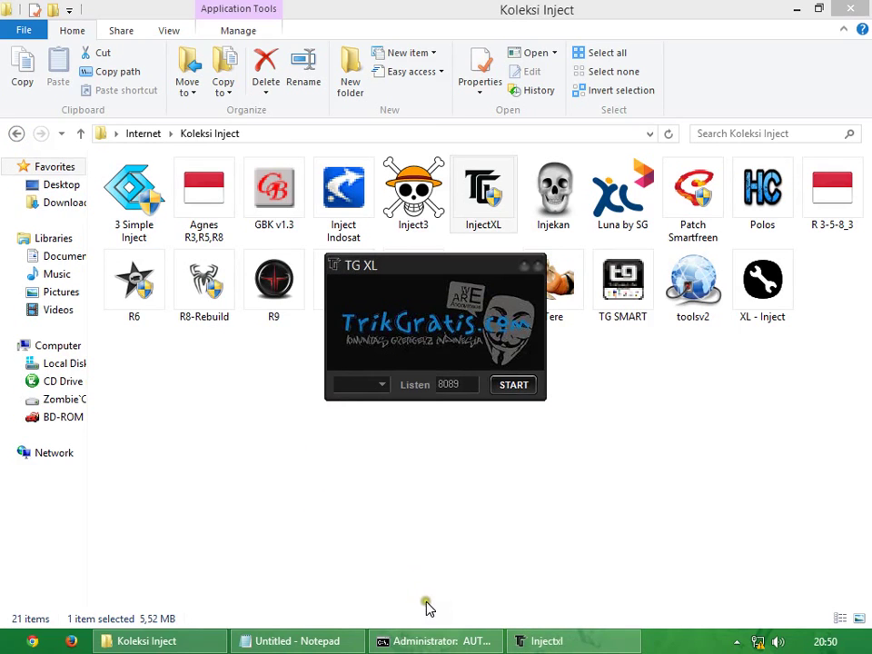
Step: Place Notepad below the TG XL window and replace the note's first line with "UBAH LISTEN PORT, LISTEN PORT HARUS SAMA"
click(290, 641)
drag(380, 208, 367, 436)
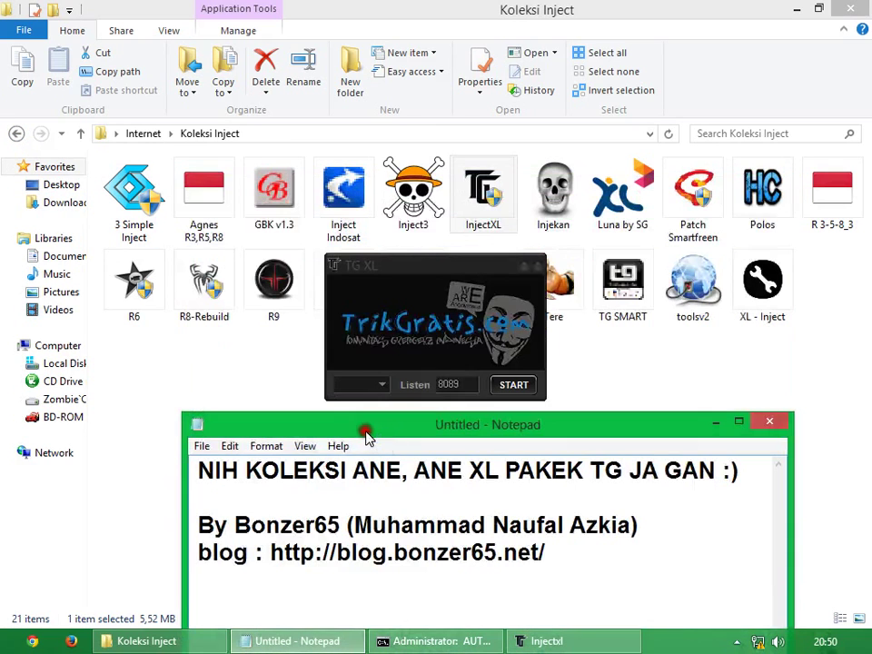
drag(737, 472, 97, 470)
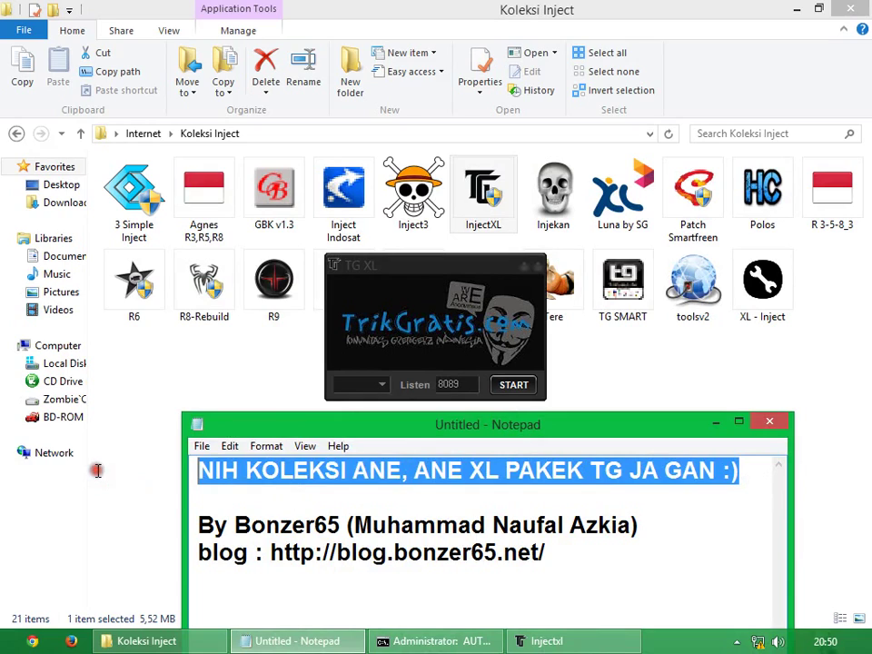
text(UBAH LIST)
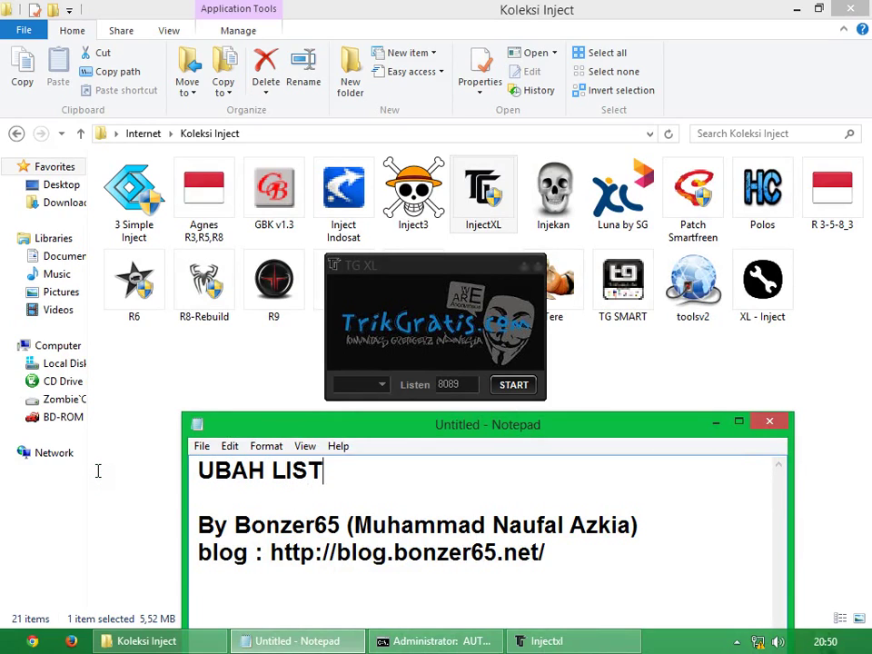
text(EN PORT)
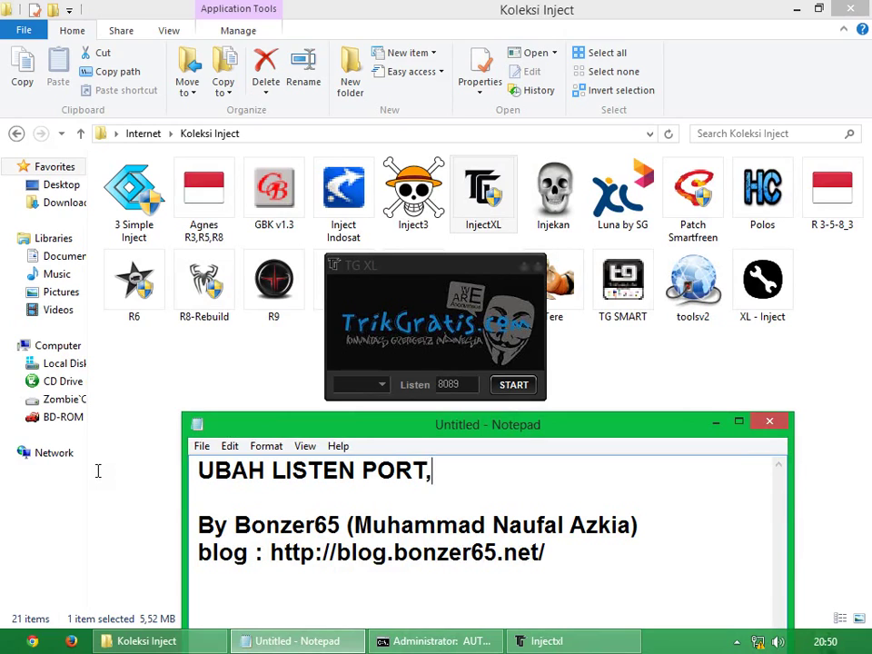
text(, LIS)
key(BackSpace)
text(N)
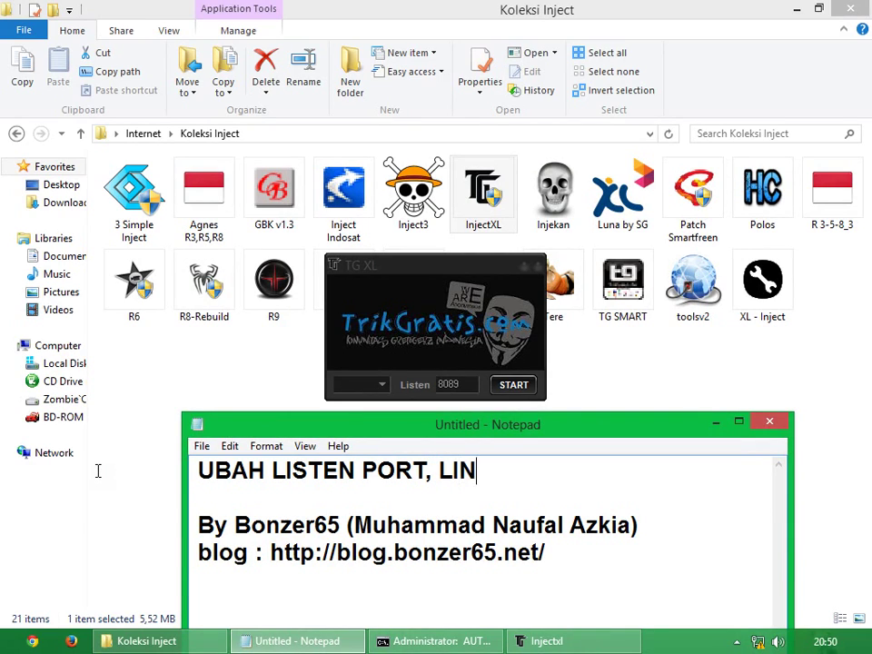
key(BackSpace)
text(STEN POR)
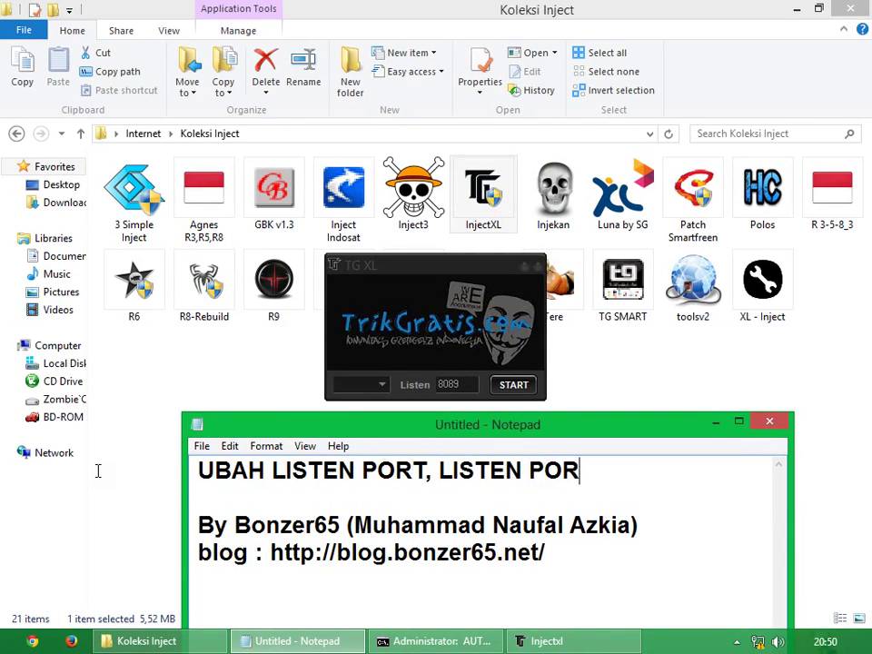
text(T HARUS SAMA)
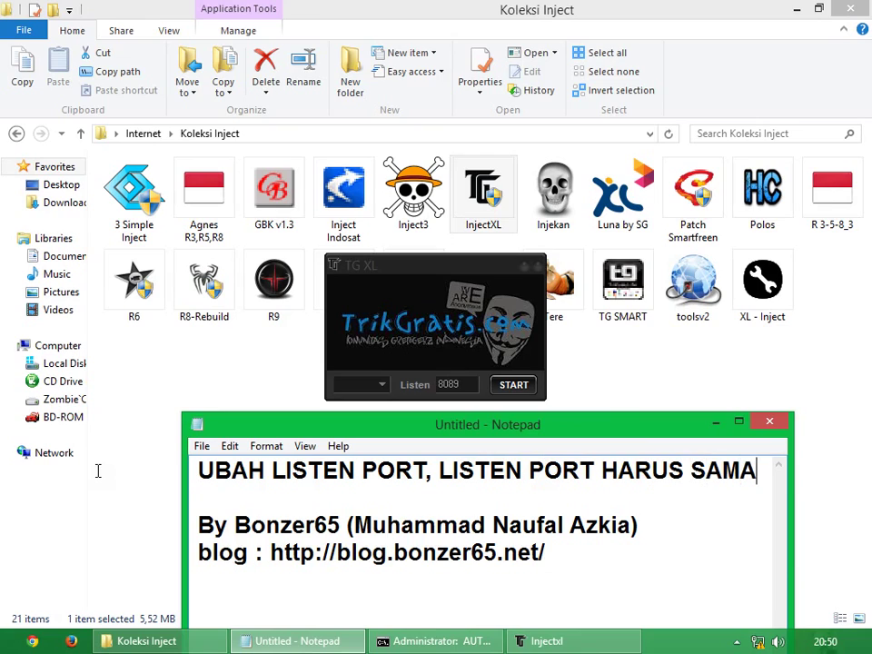
Step: Add a second line to the note reading "NANTI SAMA YANG DI PROXY SETTINGS DI BITVISE"
key(Return)
text(NANTI SA)
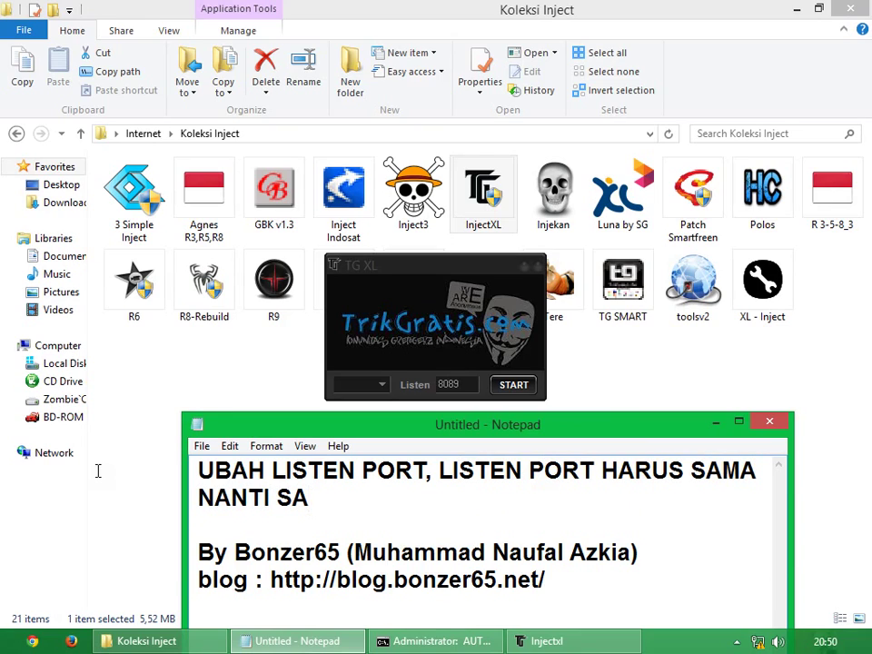
text(MA YA)
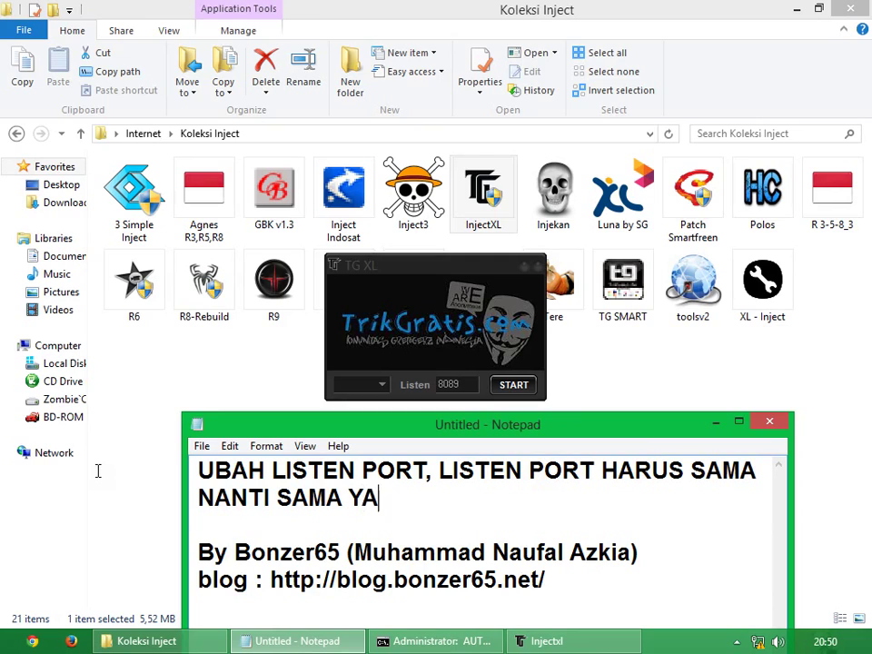
text(NG DI PROXY)
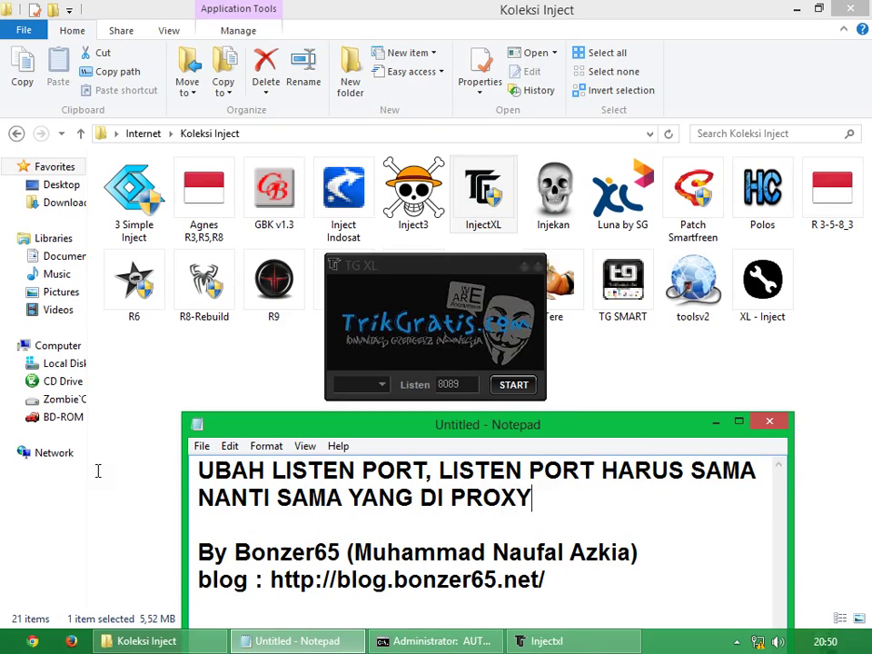
text( SETTING)
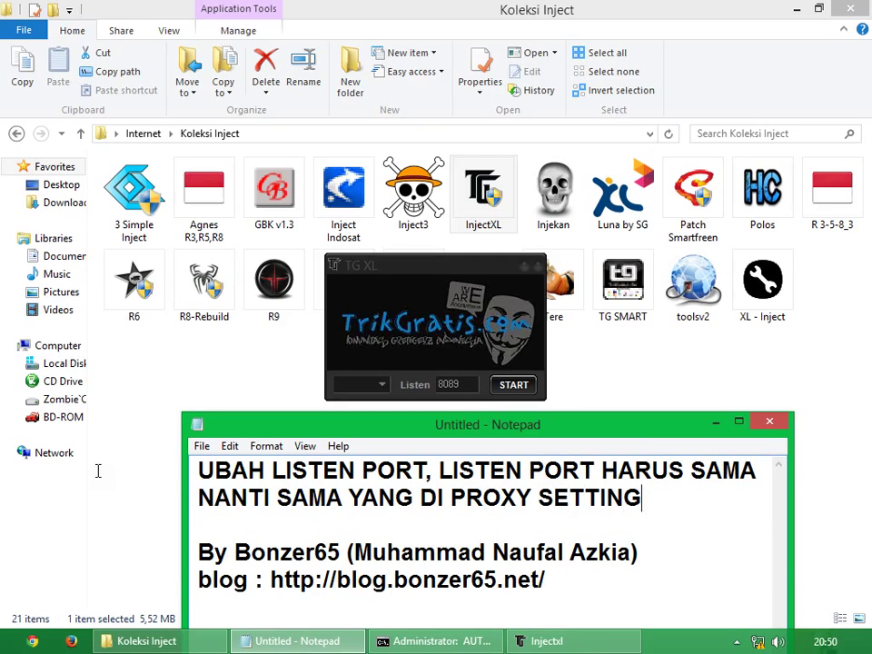
text(S DI BI)
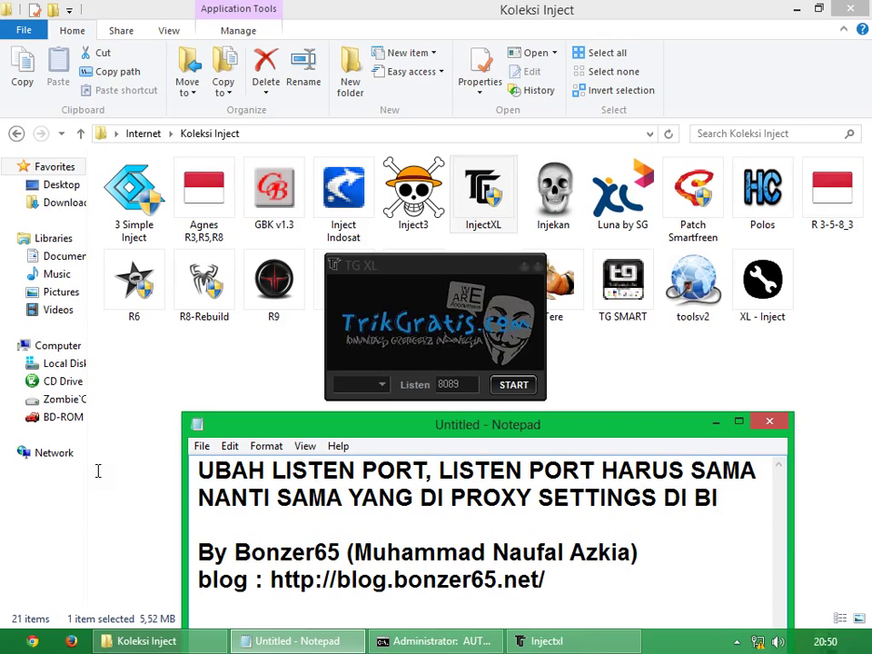
text(TVISE)
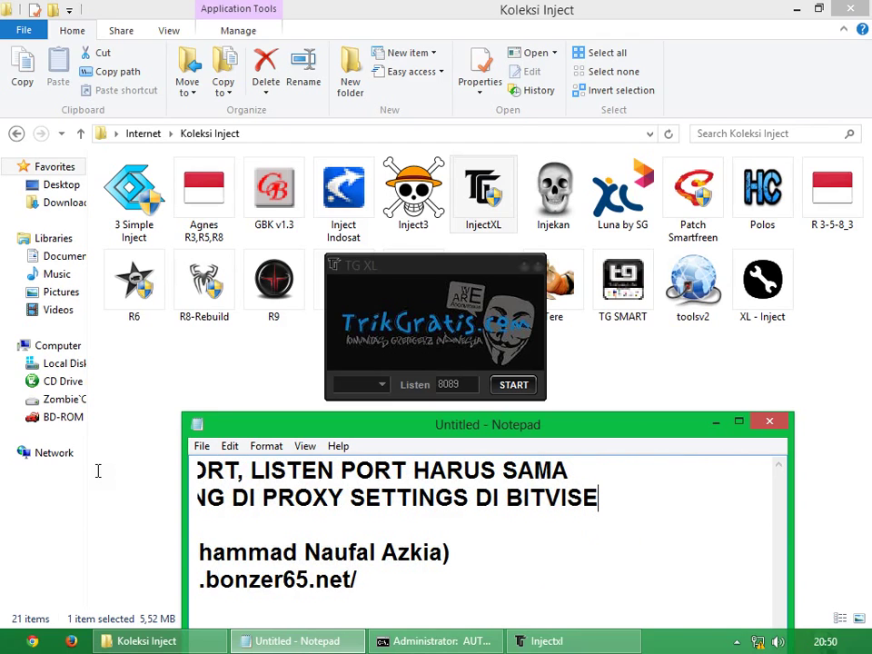
Step: Delete the two lines above the note's signature, then choose XL-1 and set the listen port to 8088 in TG XL
drag(638, 492, 278, 479)
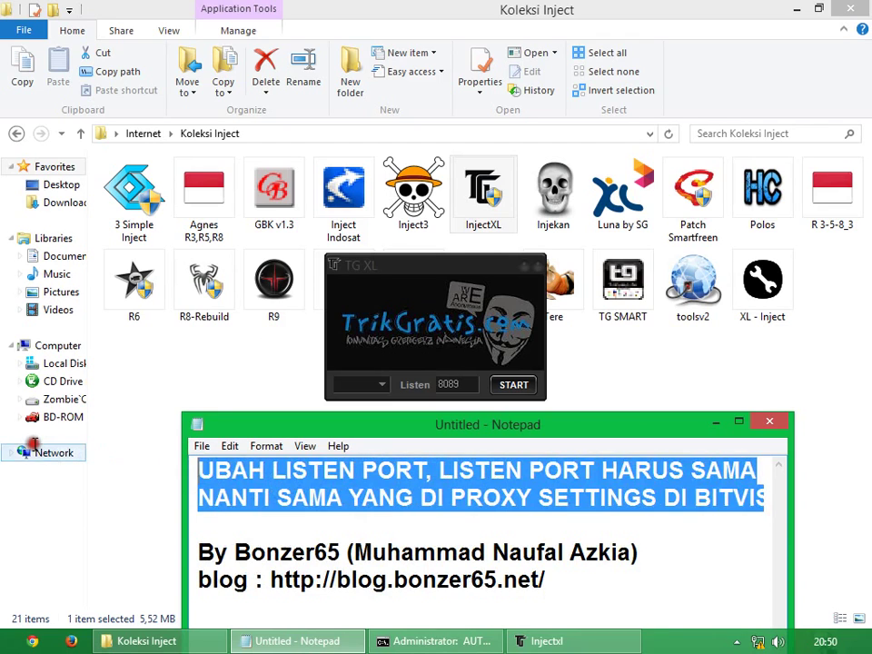
key(Delete)
click(377, 384)
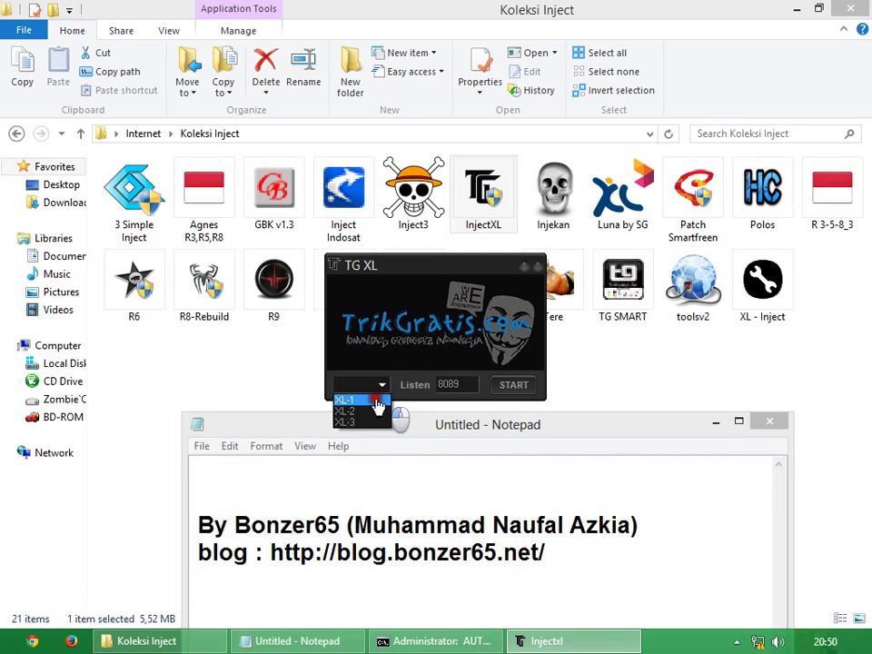
click(362, 400)
click(397, 384)
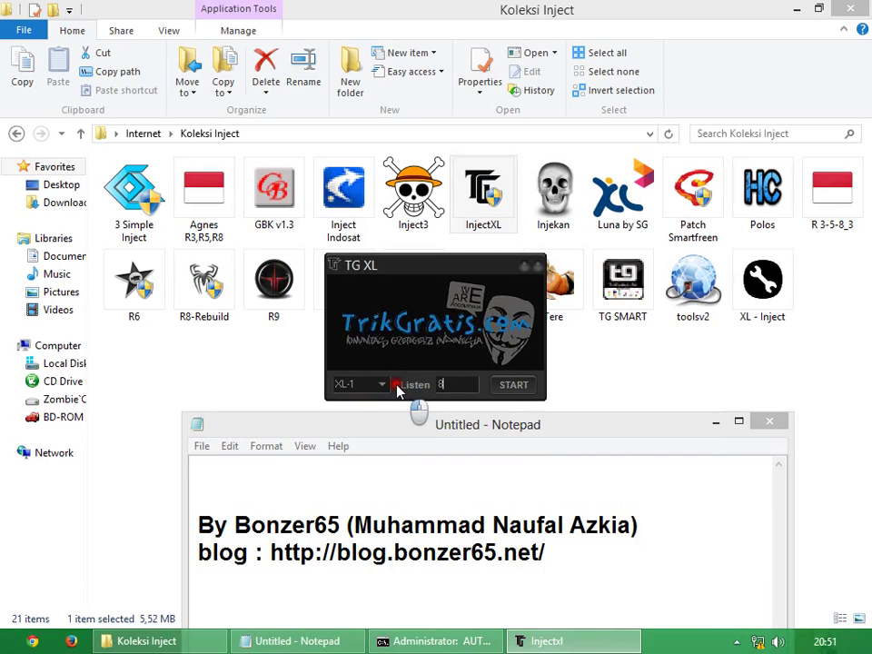
Step: Write "ANE GANTI LISTEN NYA JADI 8088 AJA YAK :)" above the signature in Notepad
click(400, 472)
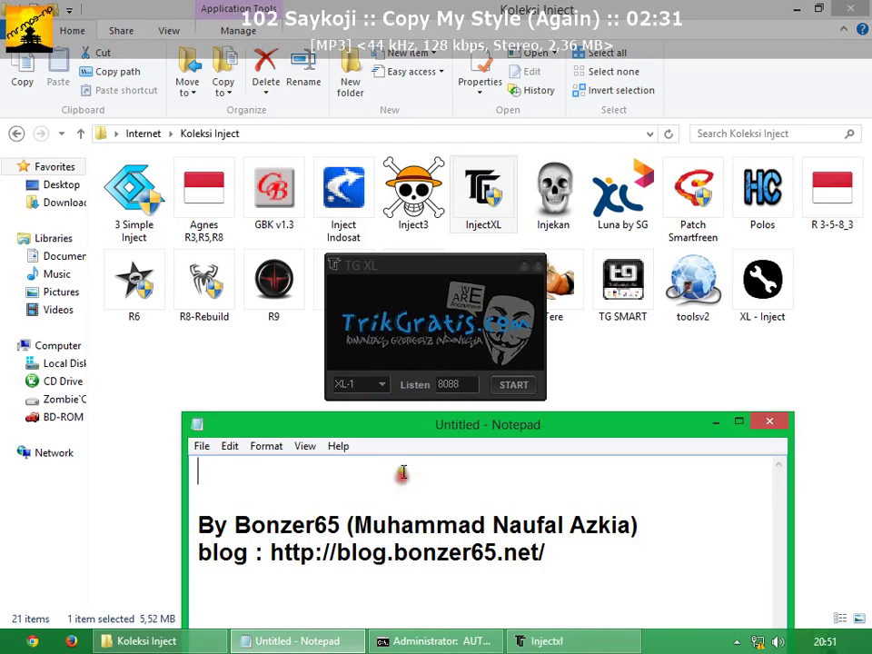
text(ANE GANTI )
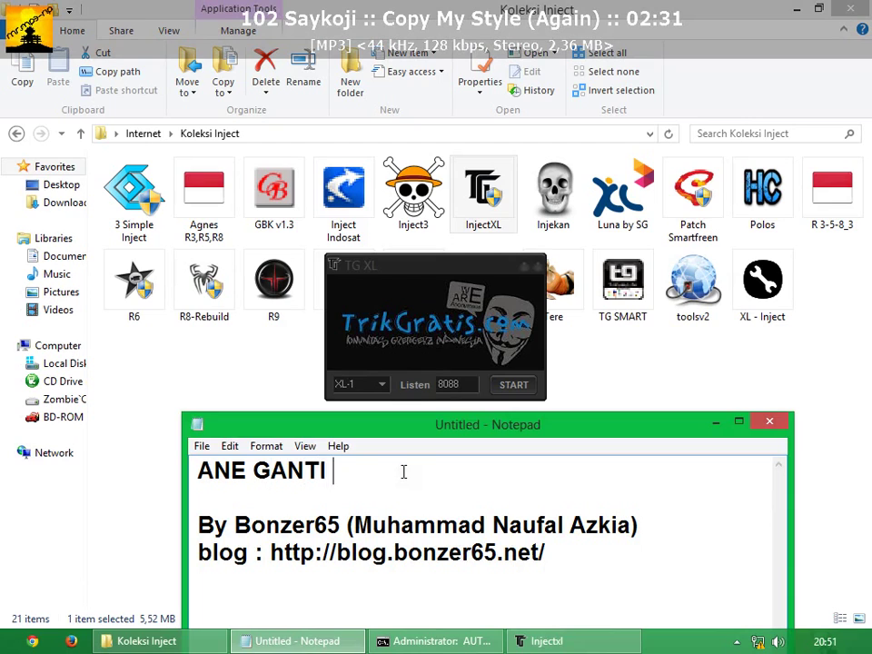
text(LISTEN NYA )
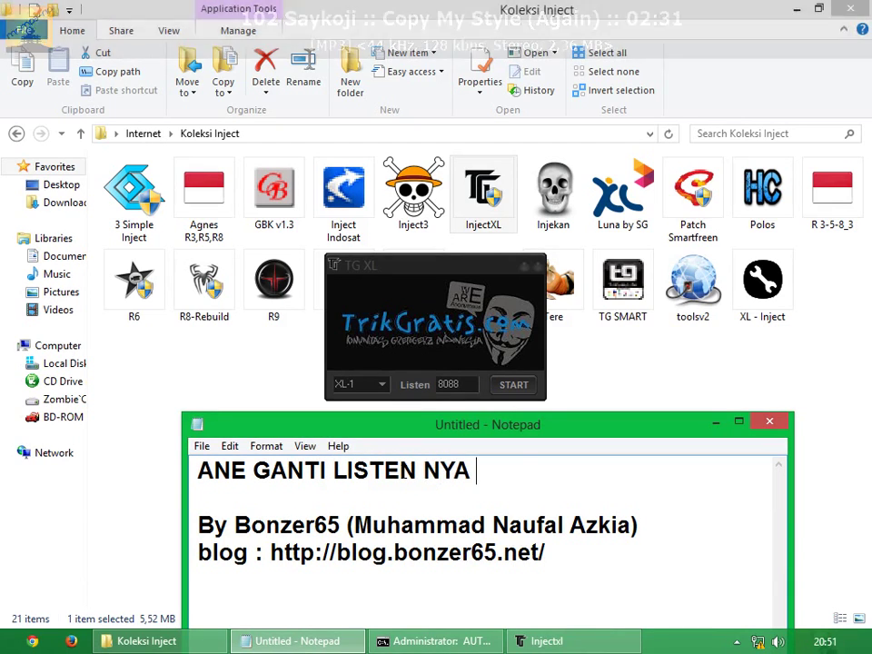
text(JADI 8088 )
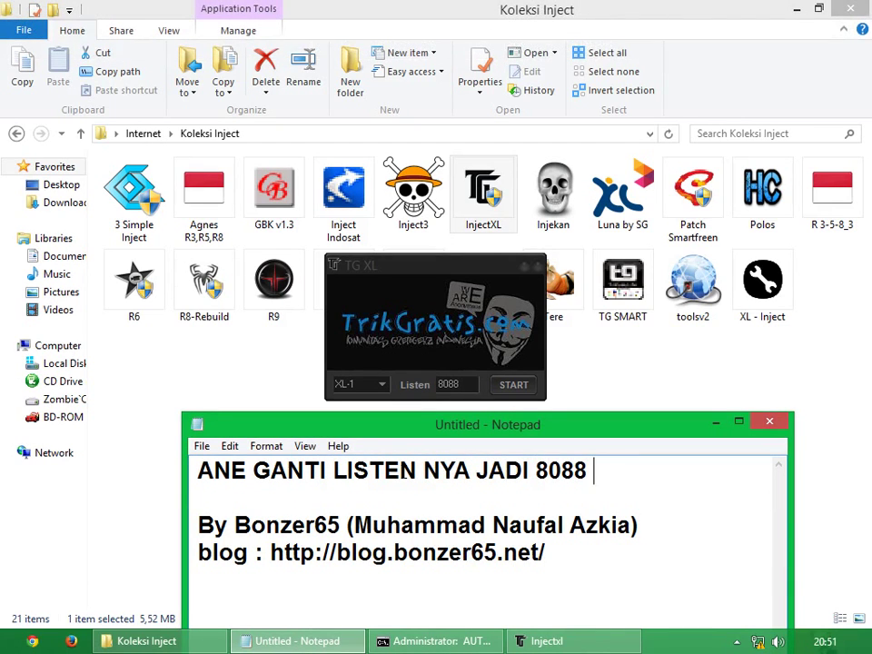
text(AJA YA)
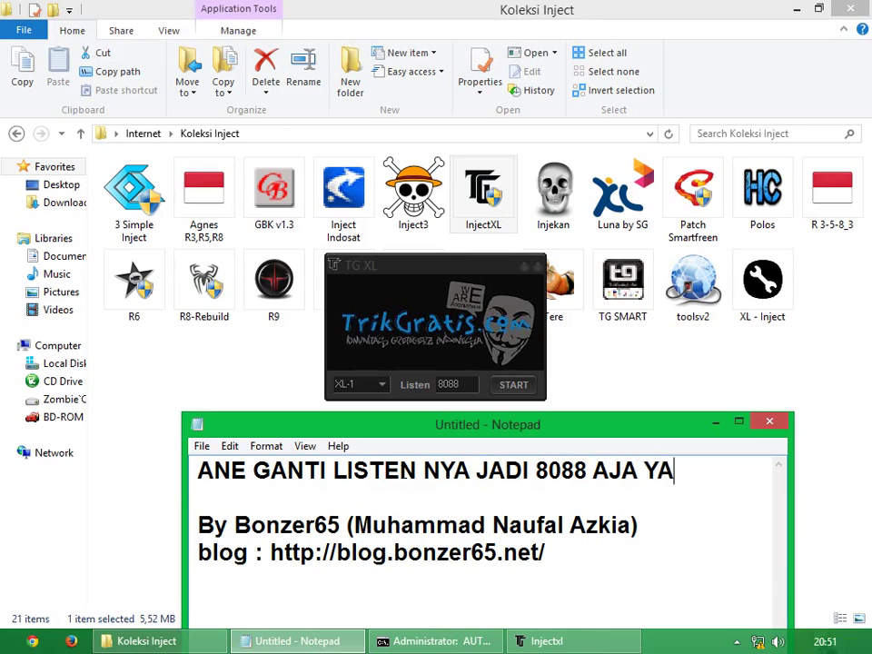
text(K )
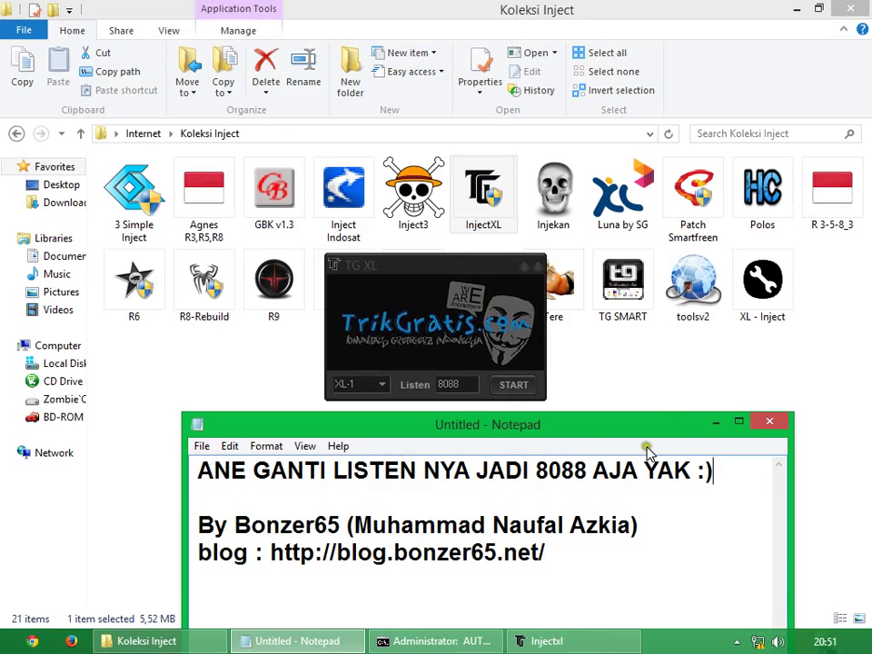
text(:))
Step: Add a second line to the note reading "KLIK START GAN, LALU BUKA BITVISE NYA GAN", followed by a blank line
key(Return)
text(K)
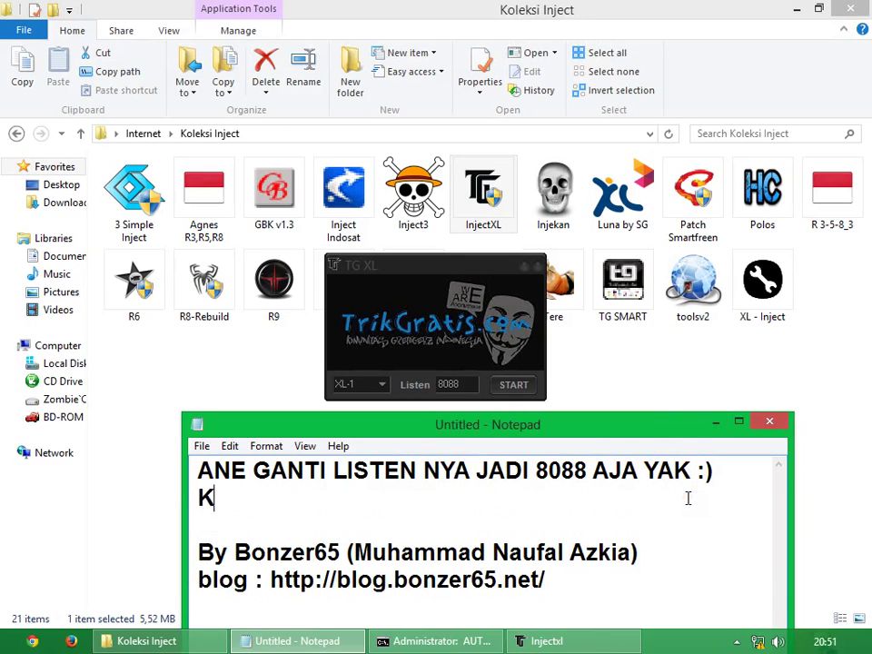
text(LIK,)
text(ST)
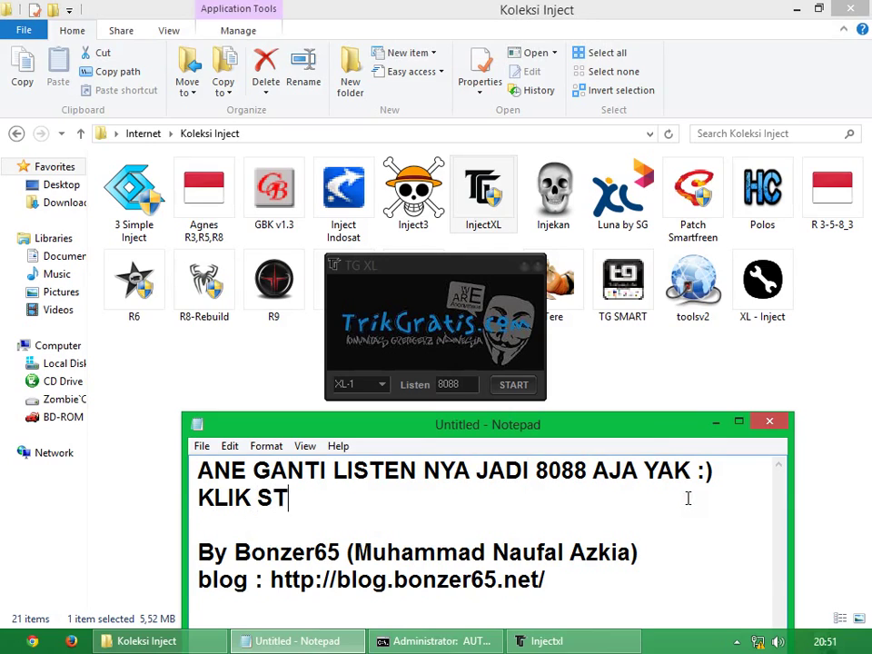
text(ART GAN)
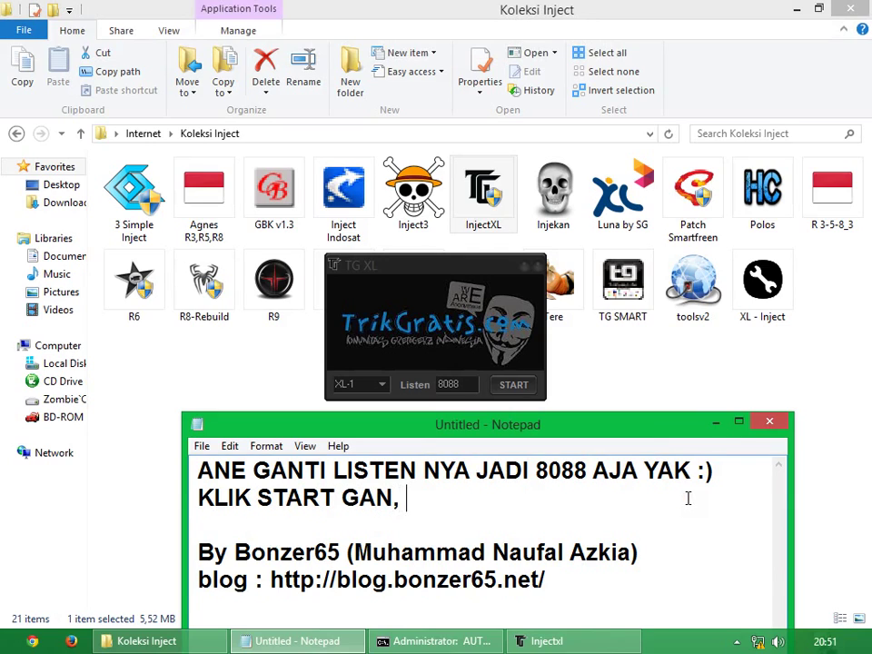
text(, LALU B)
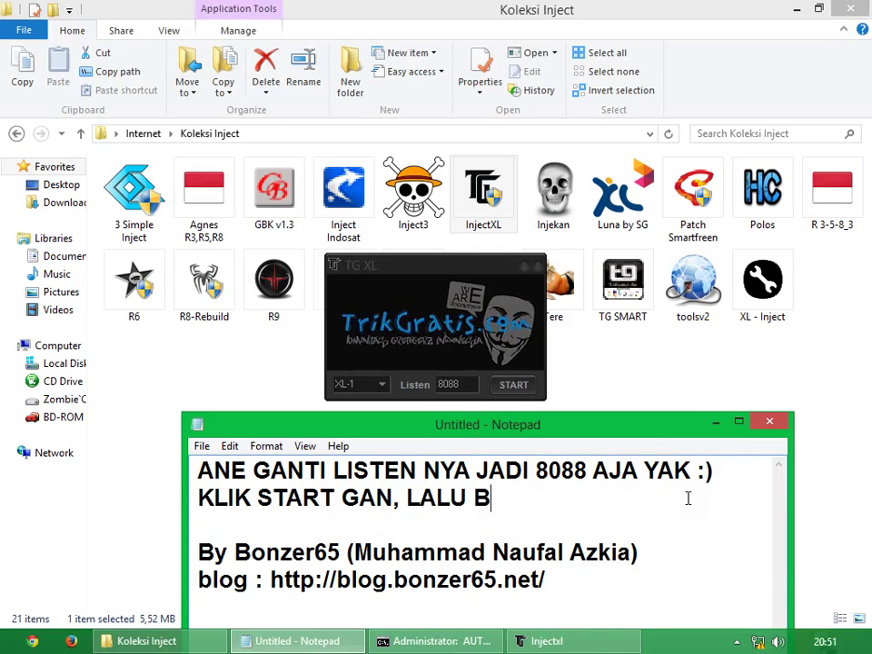
text(UKA BITVI)
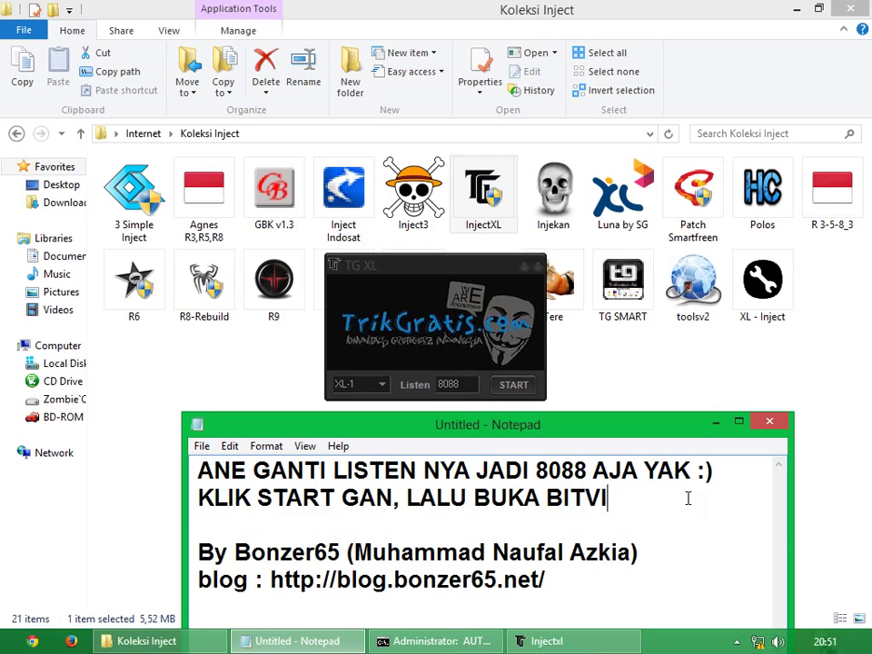
text(SE NYA GAN)
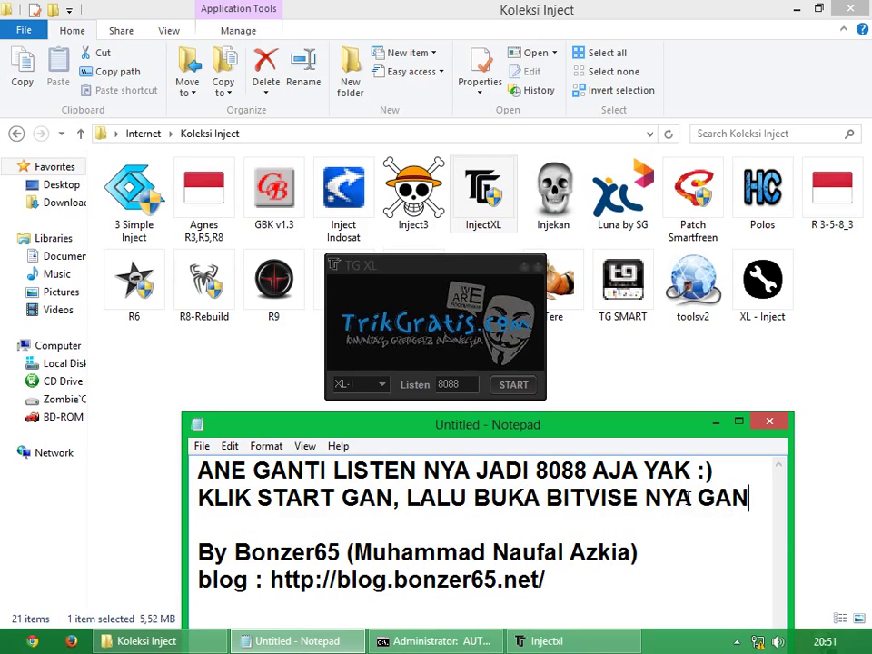
key(Return)
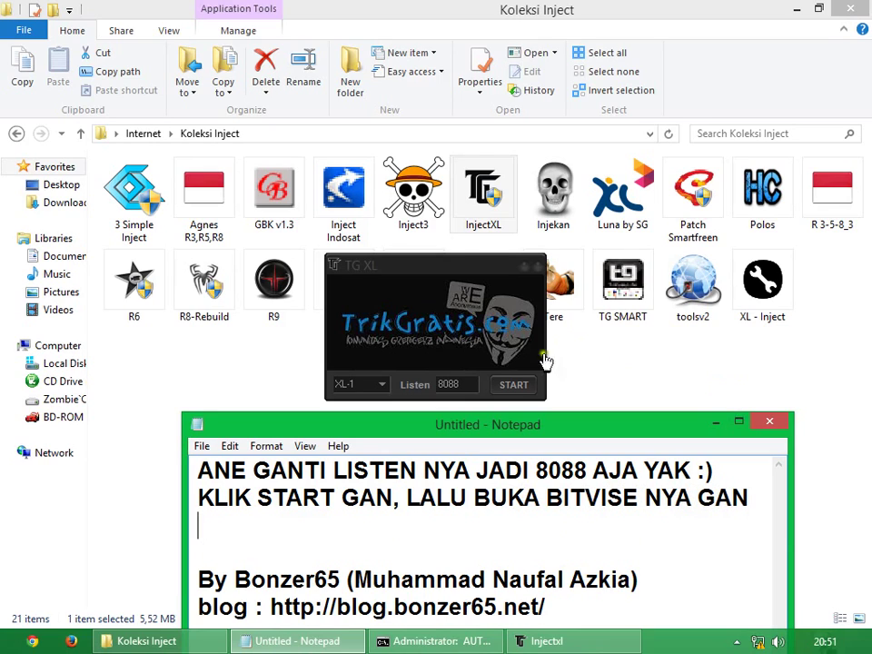
Step: Start the injection in TG XL and return File Explorer from Koleksi Inject to the Internet folder
click(514, 384)
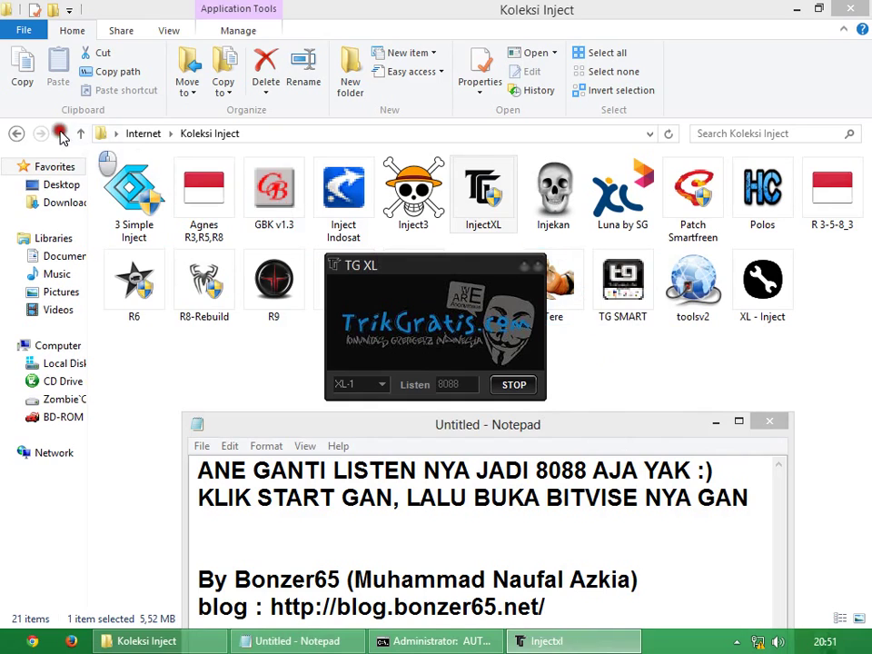
click(60, 133)
click(15, 134)
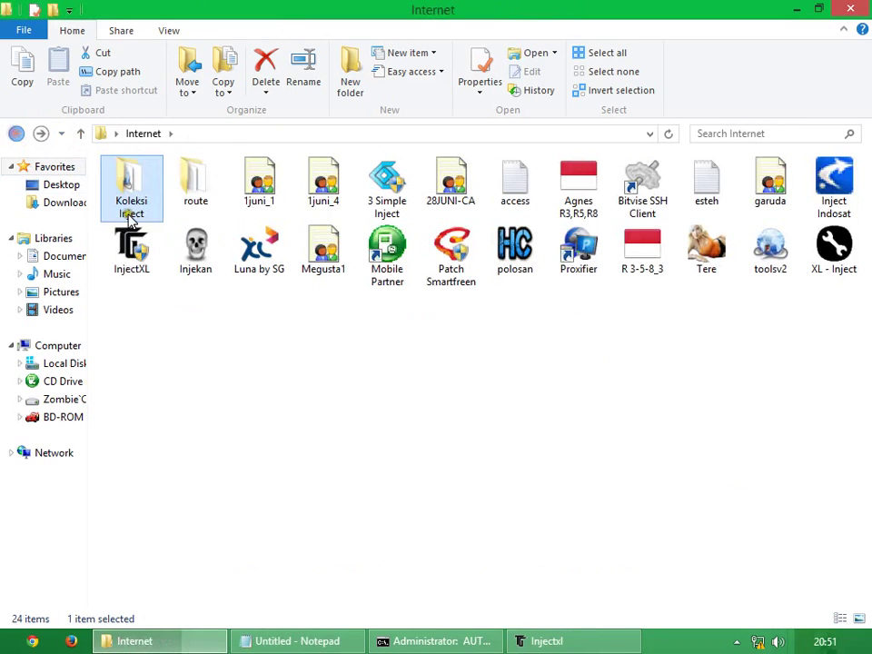
click(319, 386)
Step: Replace the note's lines above the signature in Notepad with "SEKARANG BUKA SSH (BITVISE) AGAN.."
click(296, 640)
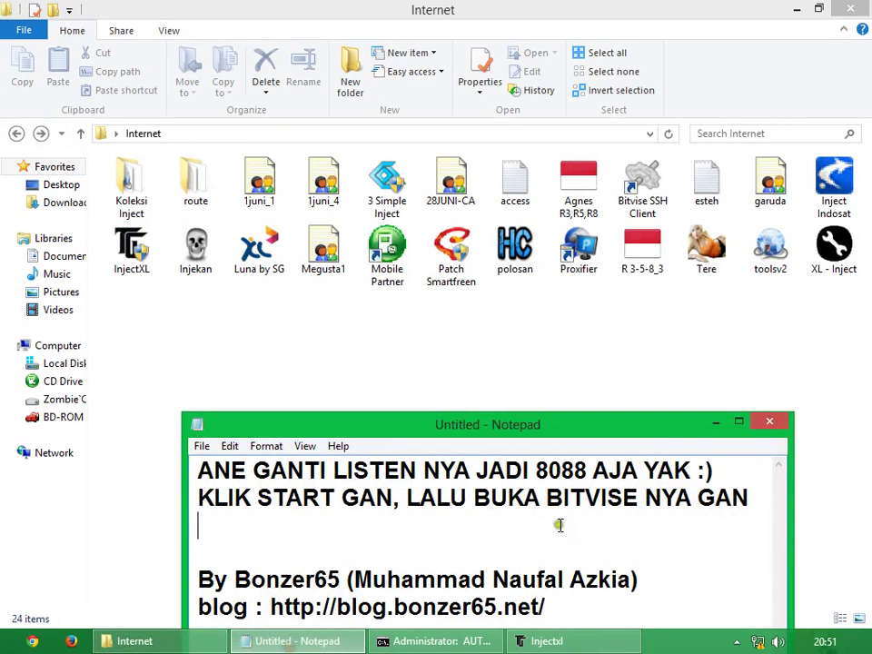
drag(559, 525, 122, 444)
text(SEKA)
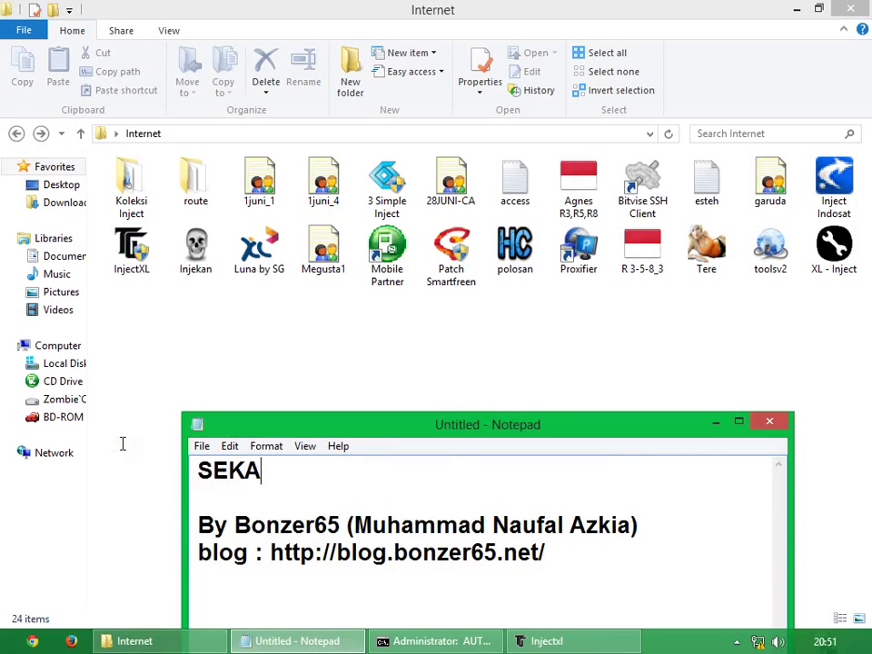
text(RANG BUKA)
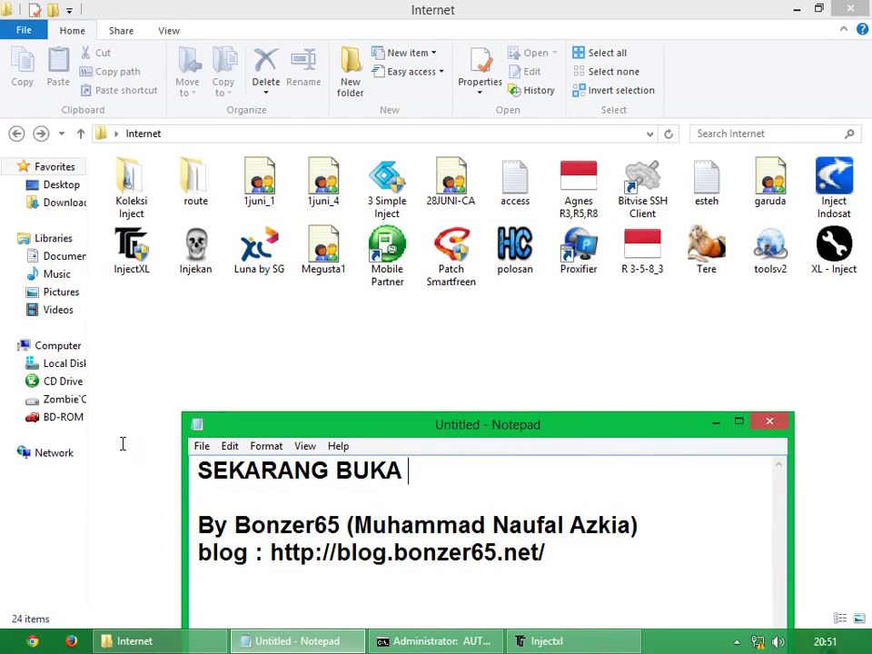
text( SSH)
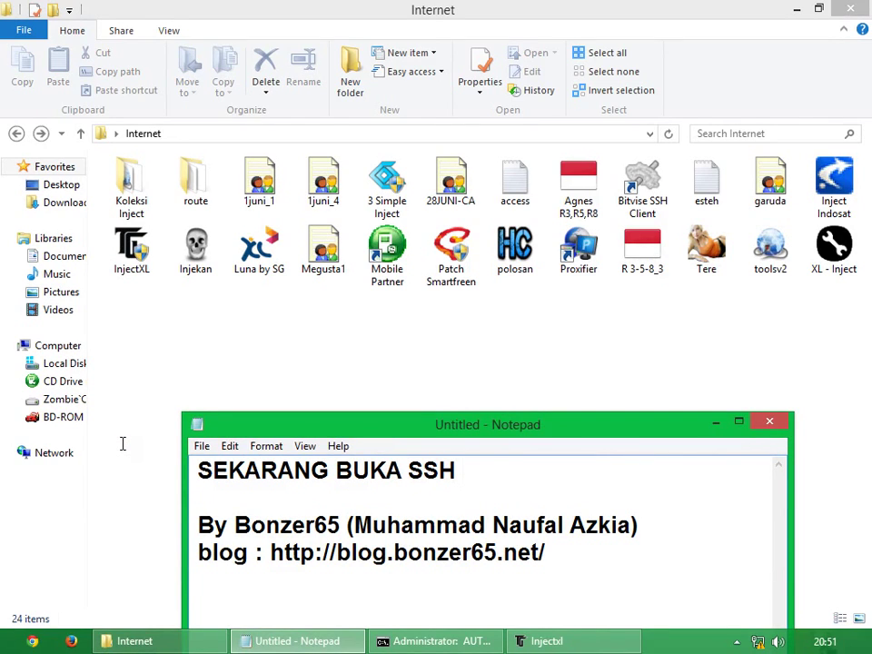
text( (BITVISE)
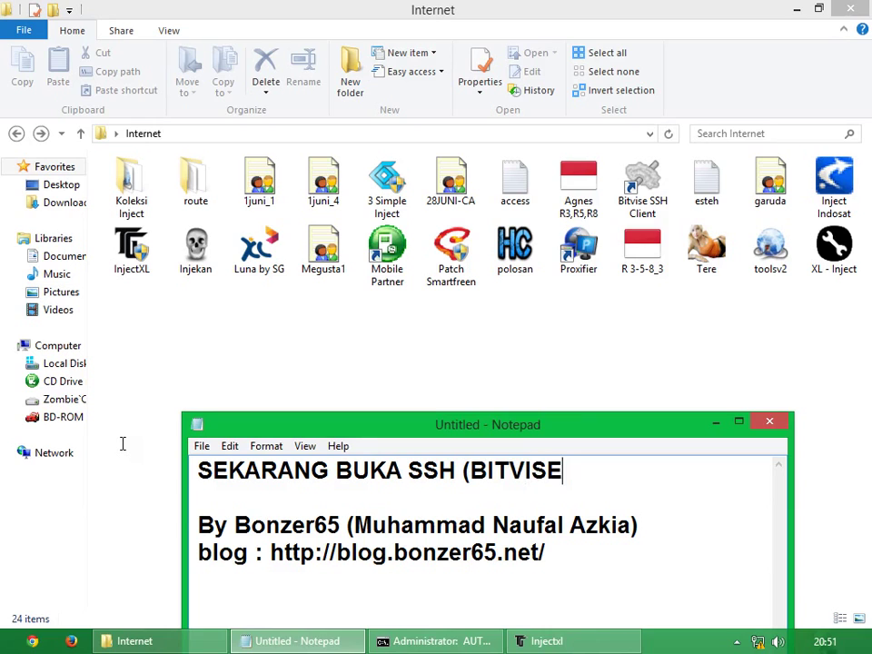
text() AGAN..)
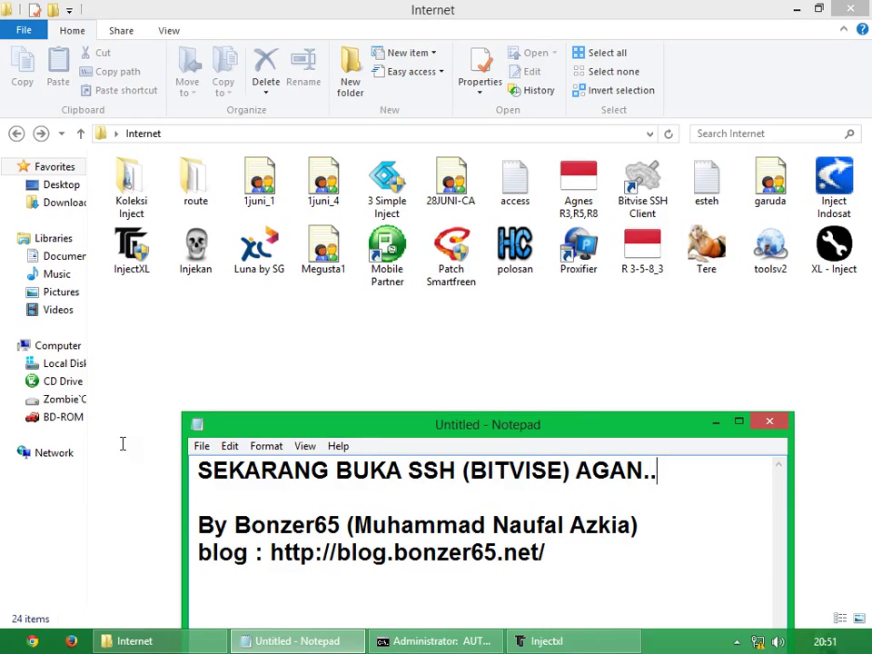
Step: Open the 28JUNI-CA profile from the Internet folder in Bitvise SSH Client
click(368, 370)
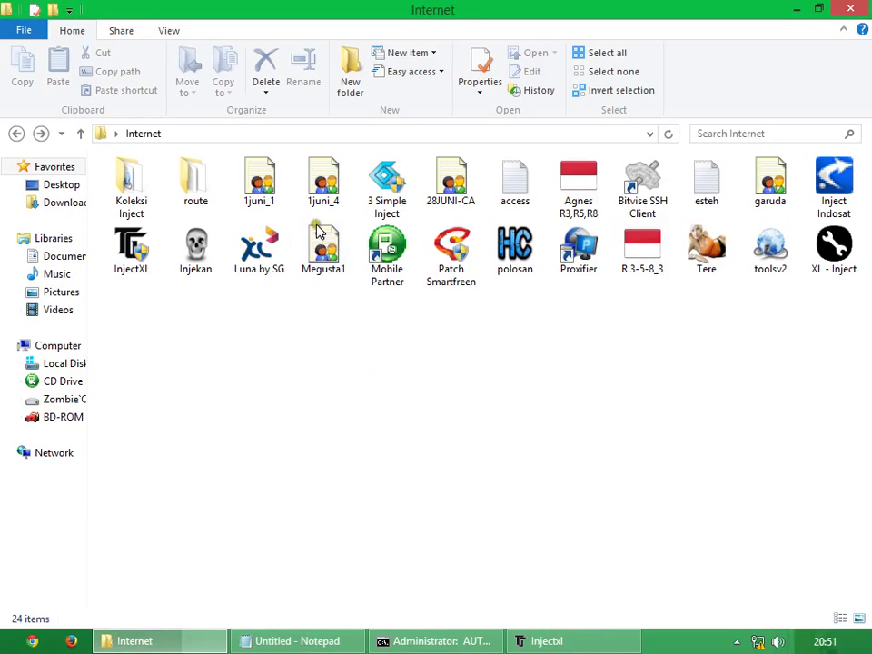
double_click(431, 188)
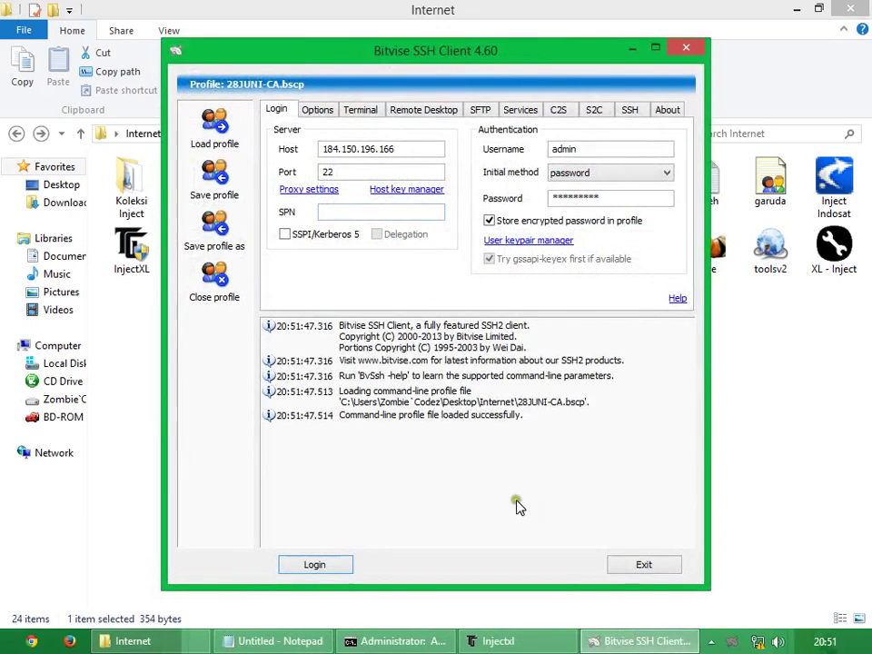
Step: Replace the note's first line in Notepad with "NIH SSH ANE UDAH KEPASANG HOST AKUNNYA"
click(280, 642)
drag(404, 471, 647, 488)
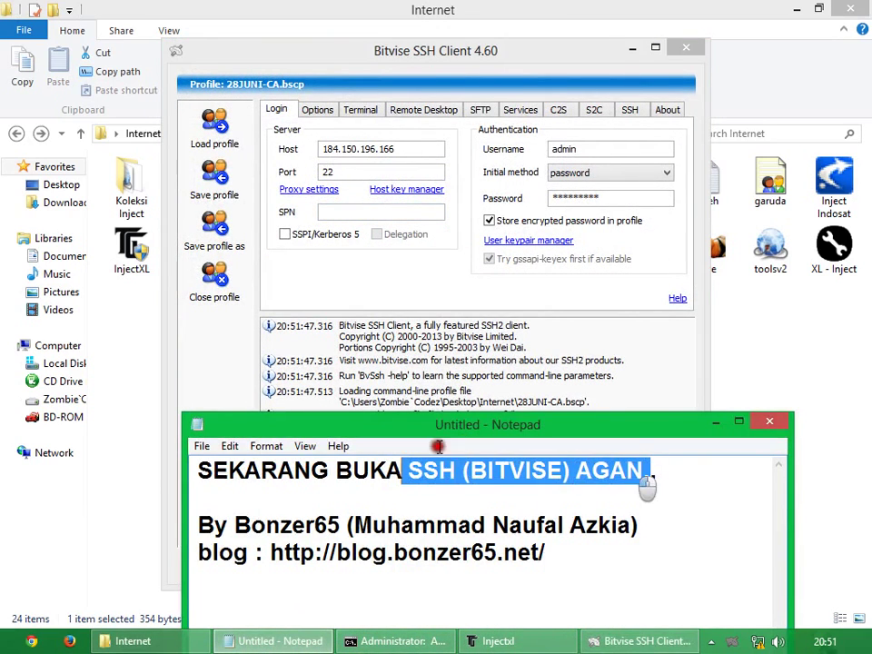
key(shift+Home)
click(657, 470)
key(shift+Home)
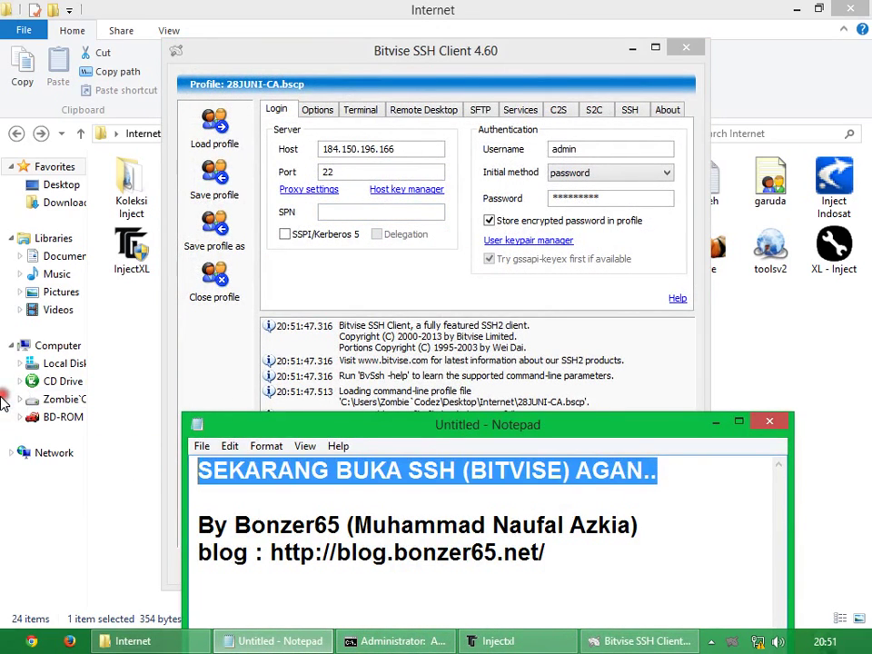
text(NIH SSH AN)
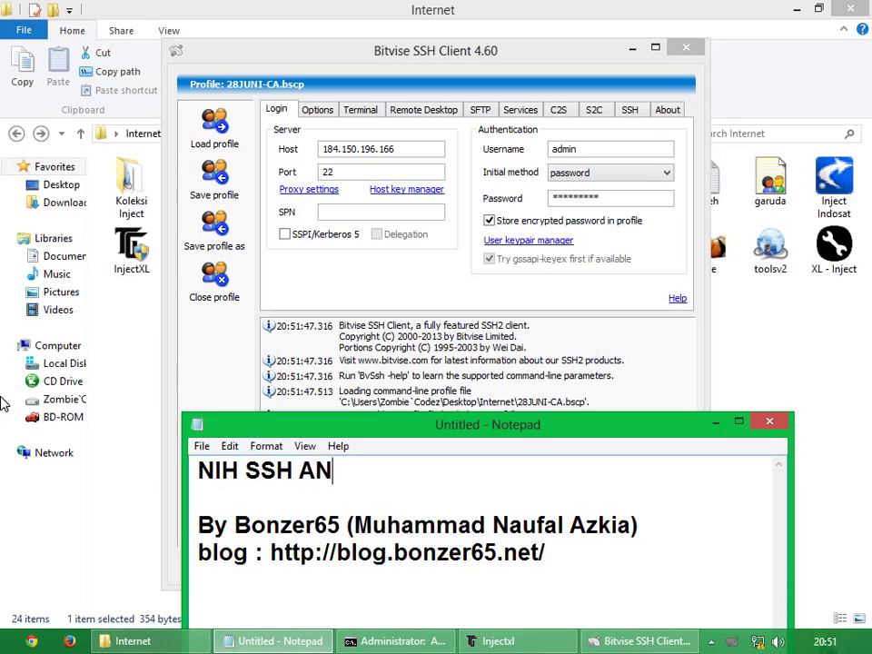
text(E)
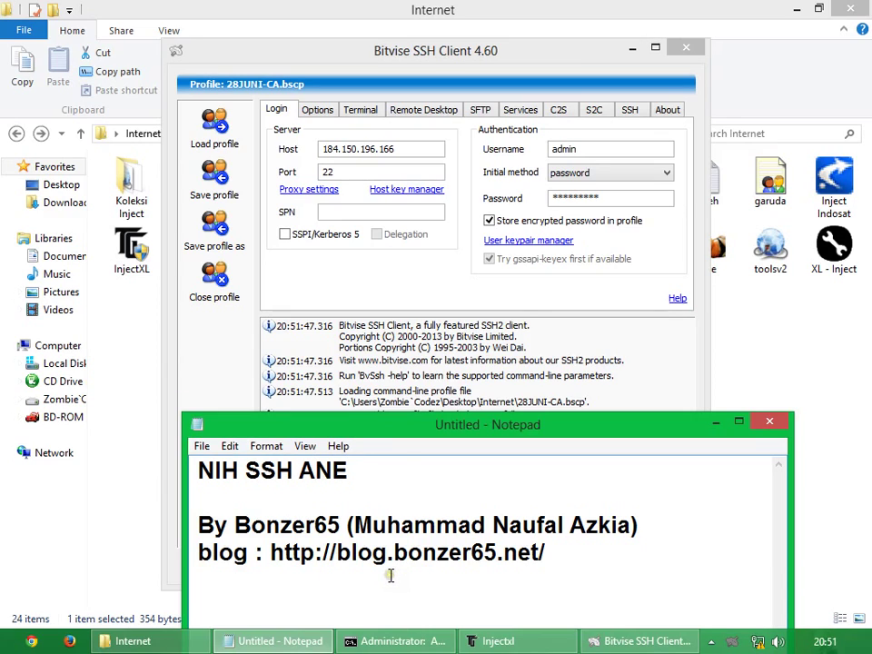
text(UDAH KEPASANG)
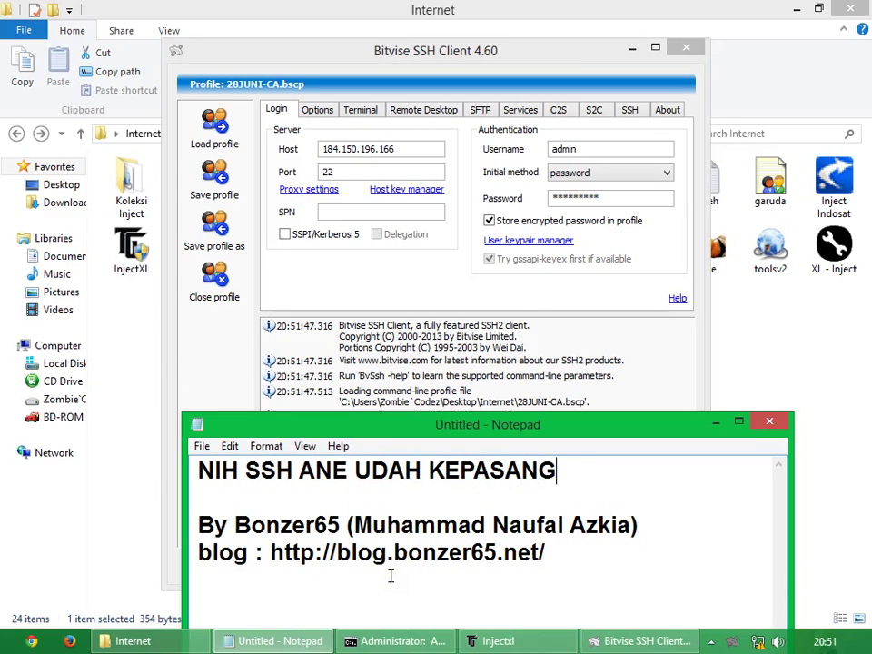
text( HOST AKUN)
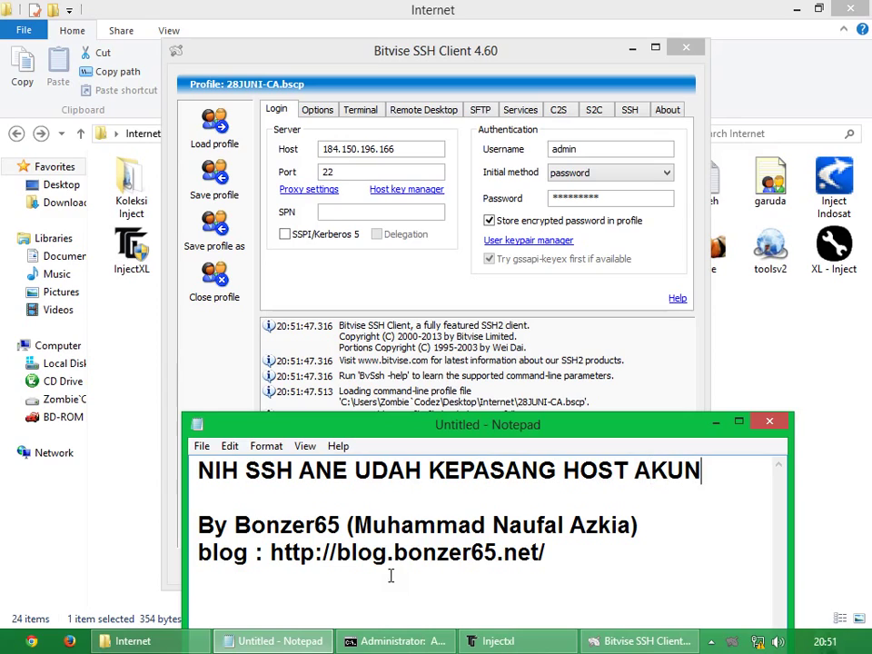
text(NYA)
Step: Add a second line to the note reading "SERVER CA,"
key(Return)
text(SE)
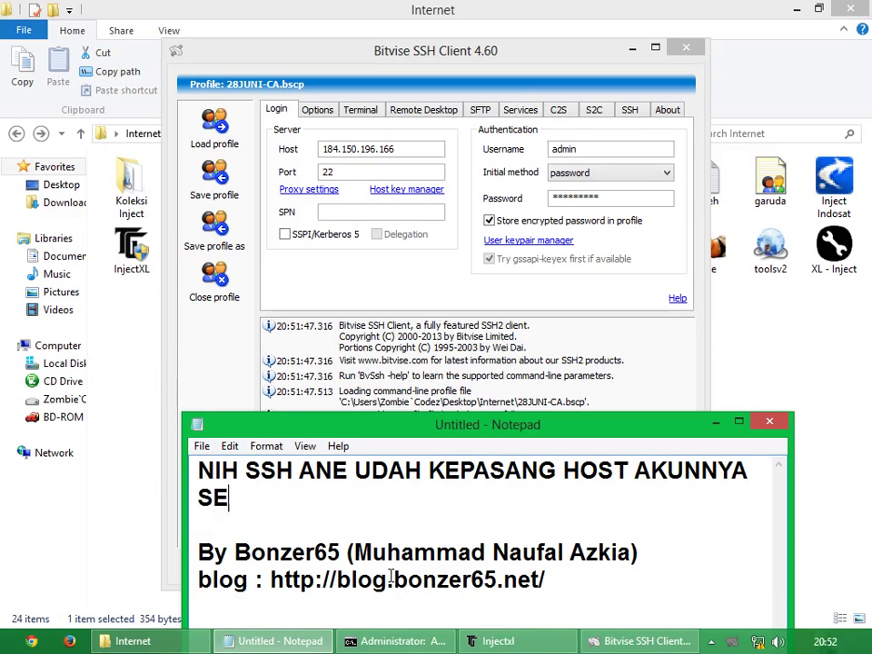
text(RVER CAM,)
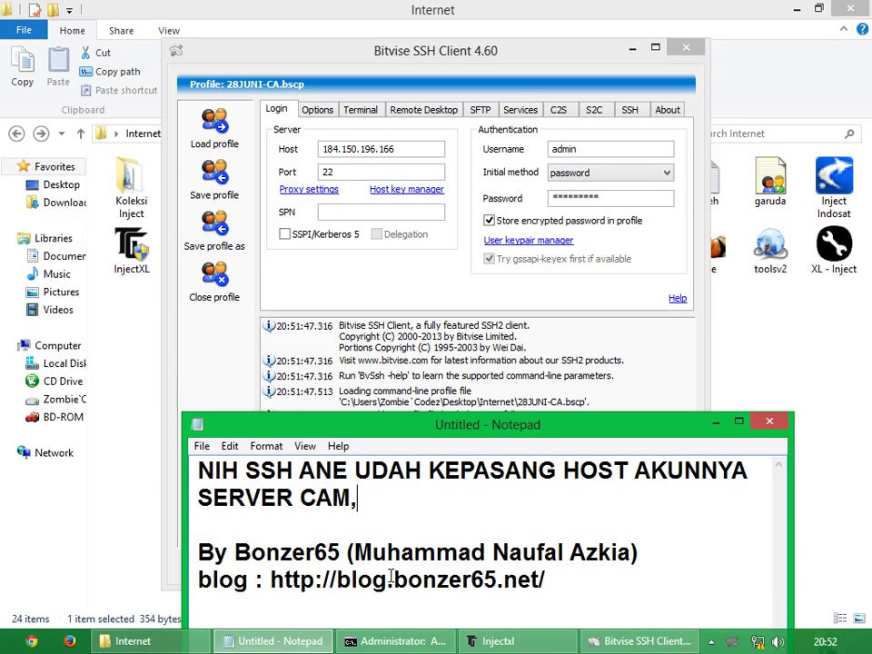
key(BackSpace)
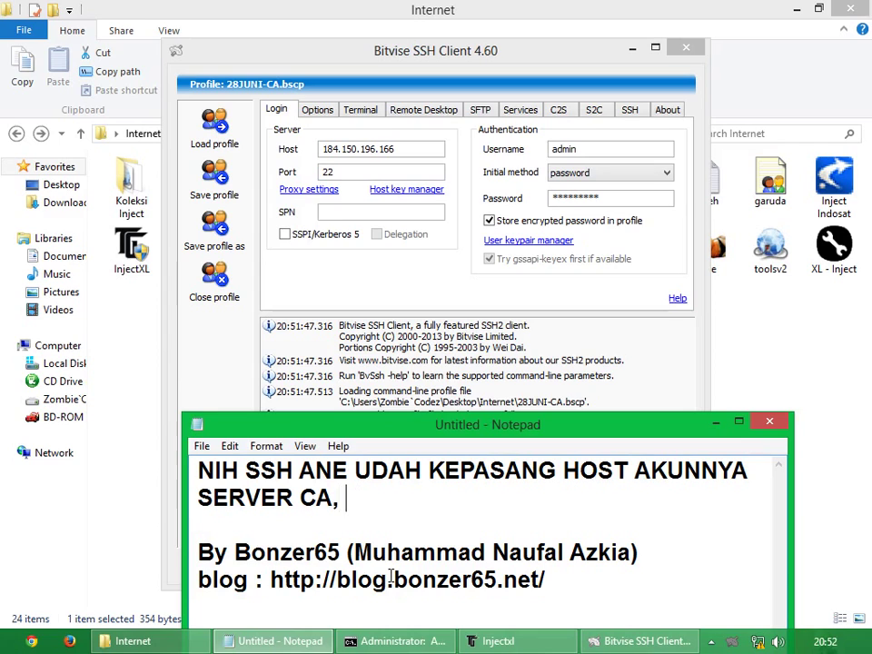
Step: Examine the server host and the stored account password fields in the Bitvise login settings
click(410, 171)
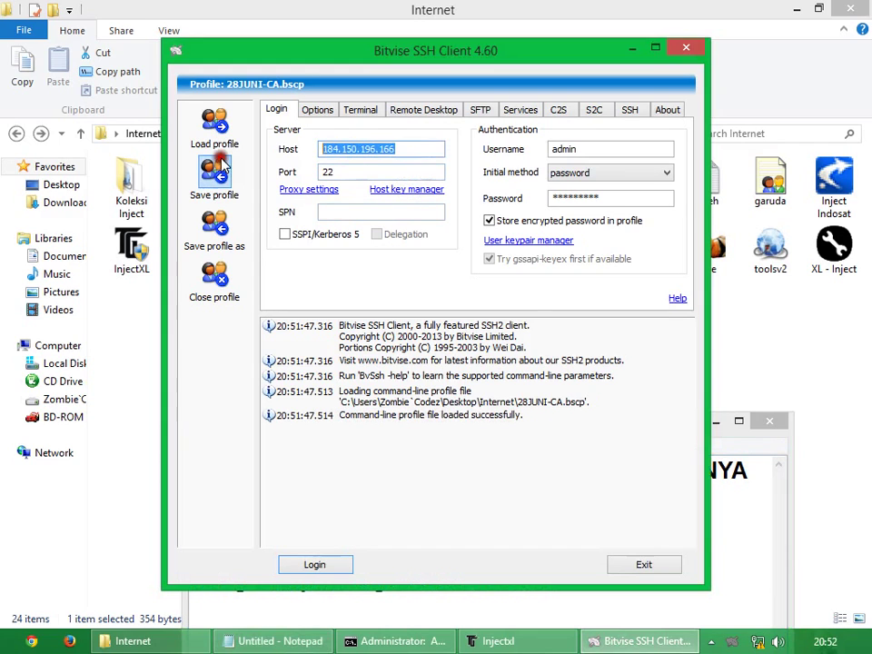
click(450, 145)
double_click(607, 197)
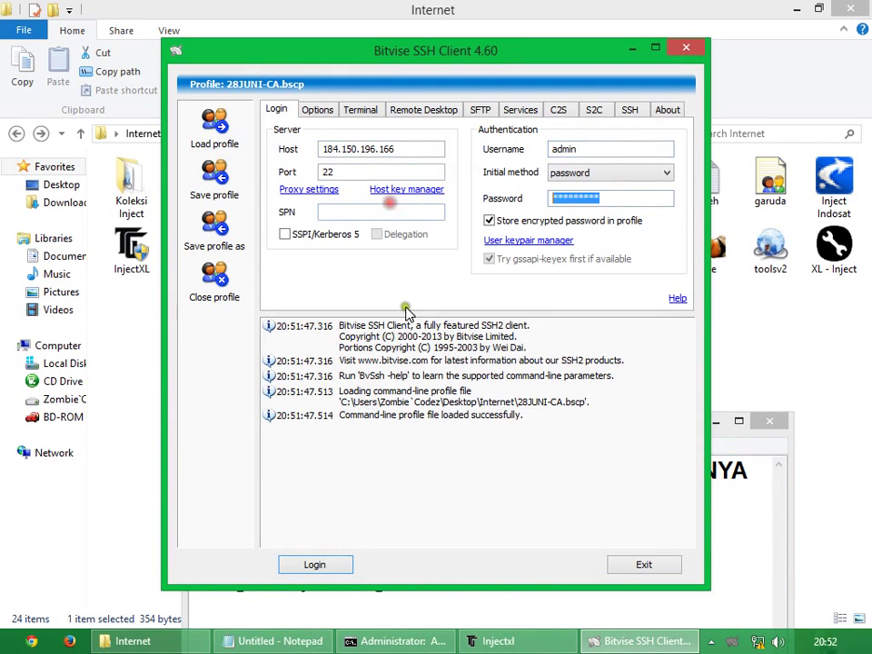
click(398, 414)
Step: Replace the text above the signature in Notepad with "NAH YANG LISTEN PORT TADI DI INJECT"
key(alt+Tab)
drag(584, 517, 146, 472)
text(NAH YANG)
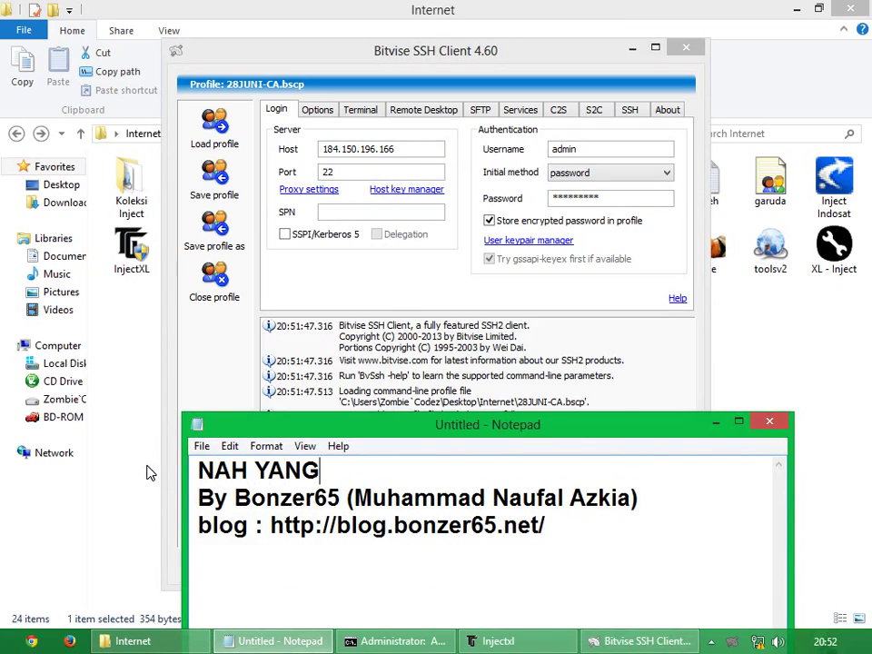
text( LISTEN POR)
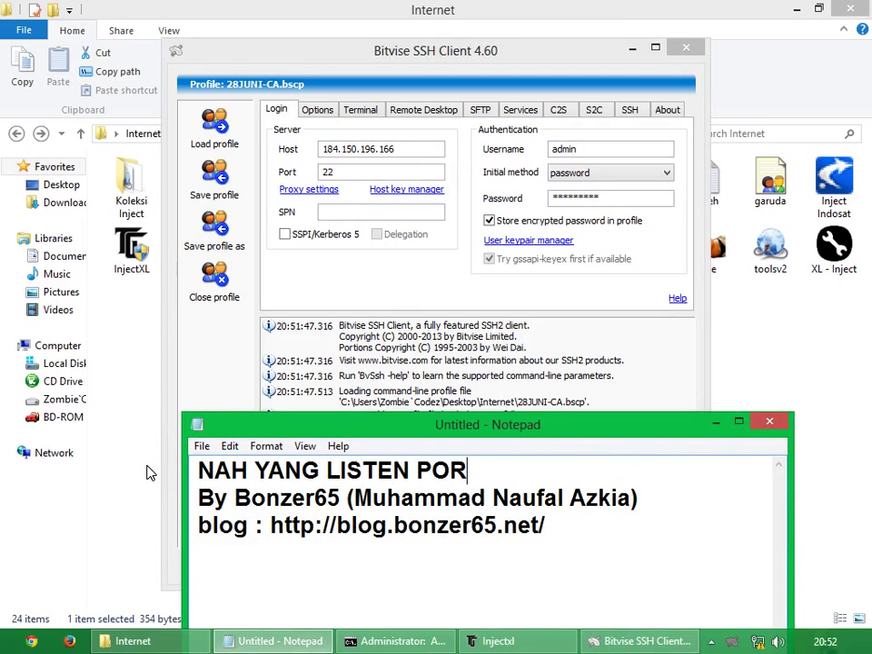
text(T TADI D)
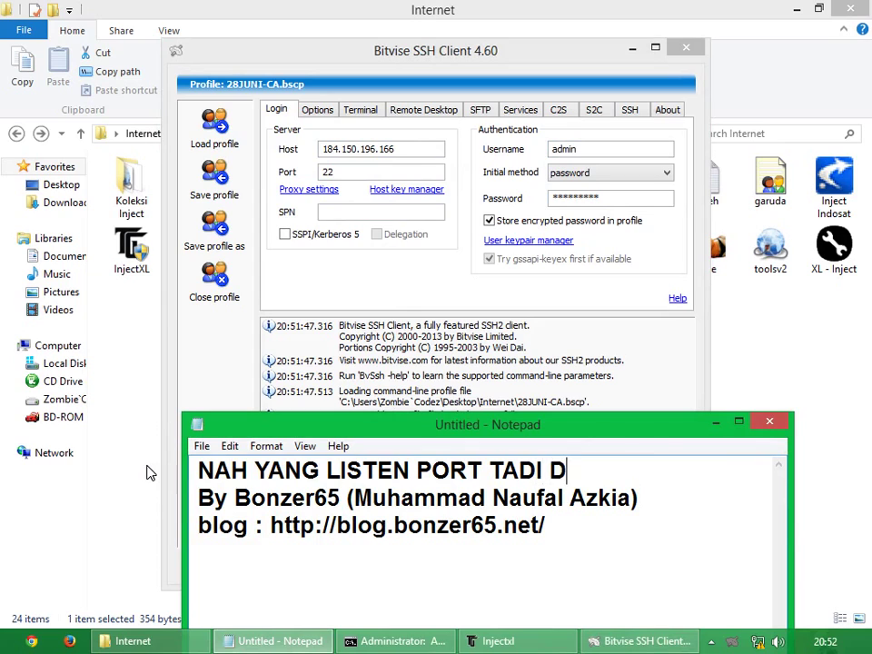
text(I INJET)
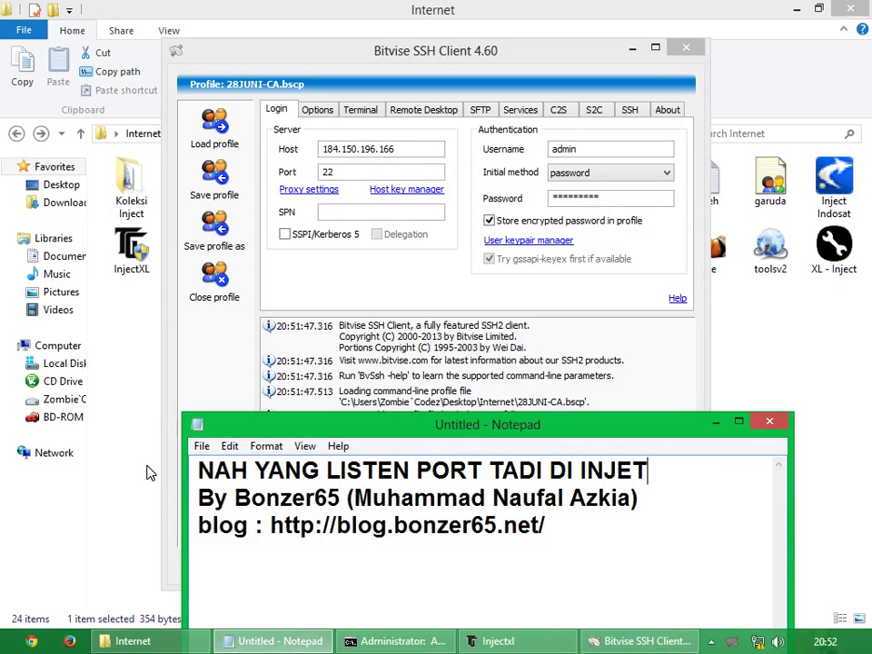
text(CR)
key(Return)
key(BackSpace)
key(BackSpace)
text(T)
Step: Add two lines to the Notepad note reading "HARUS SAMA DG DI PROXY SETTINGS" and "DI BITVISE YANG INI", and point out Bitvise's proxy settings link
key(Return)
text(HARUS )
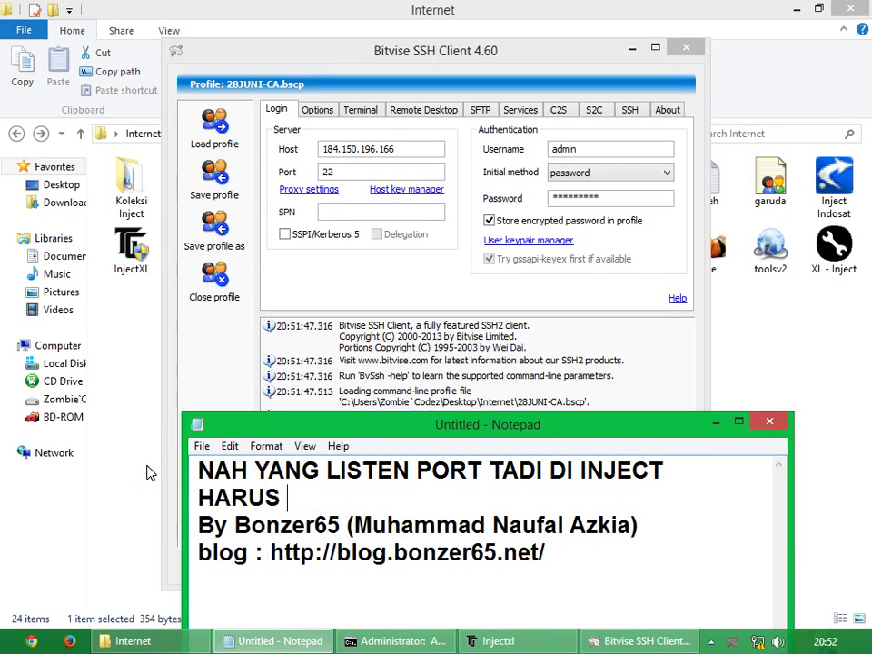
text(SAMA DG)
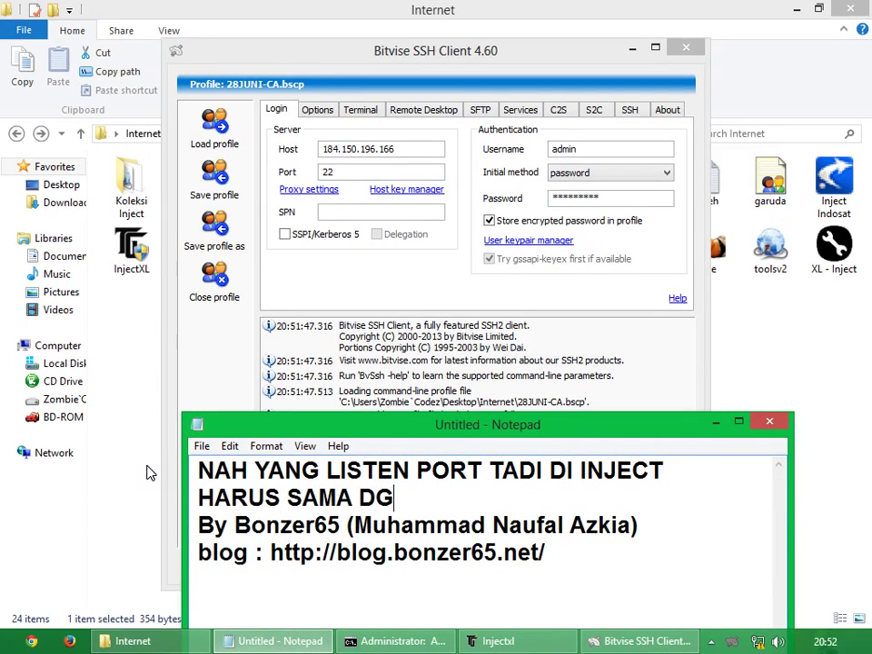
text( DI PROXY)
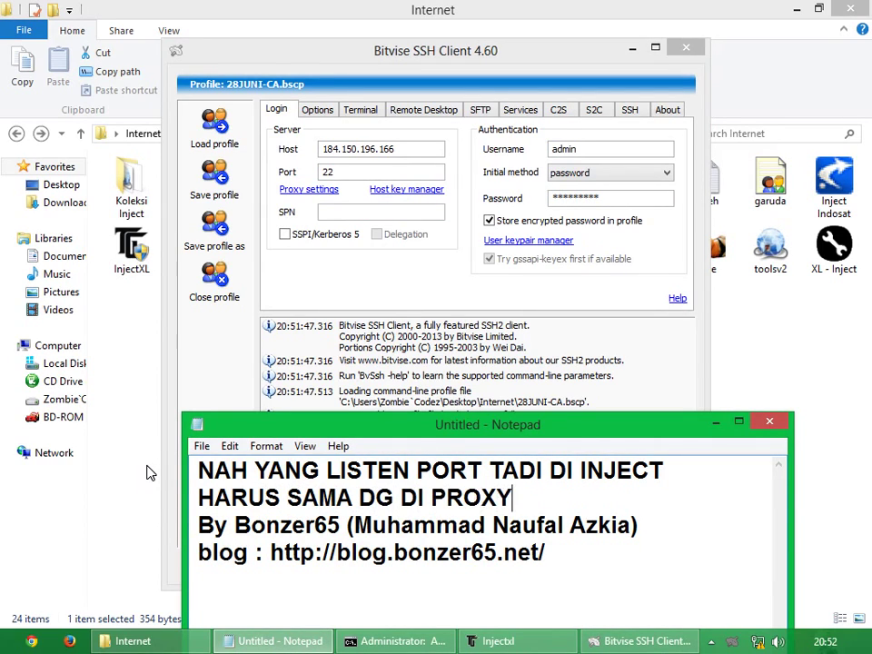
text( SETTINGS)
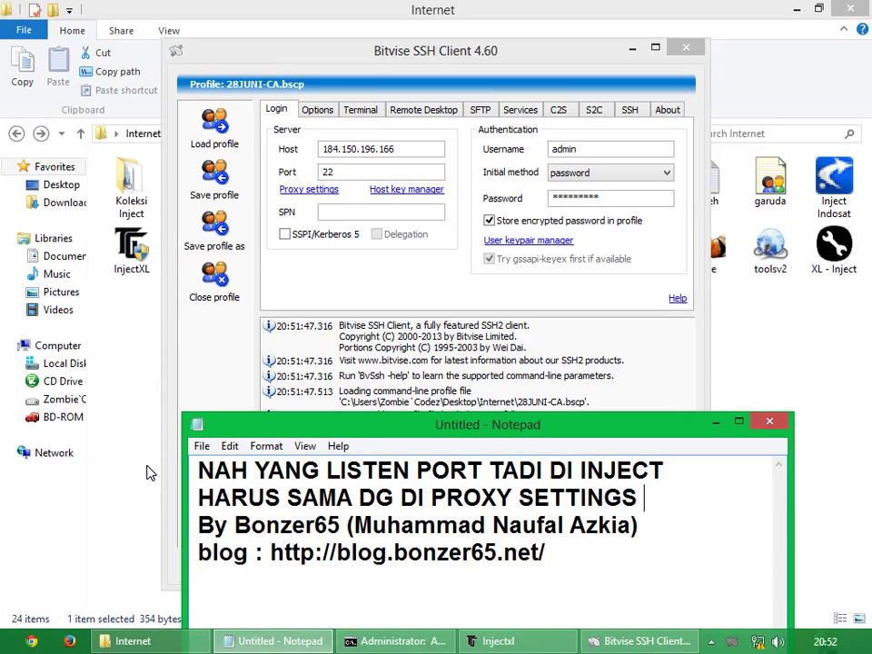
key(Return)
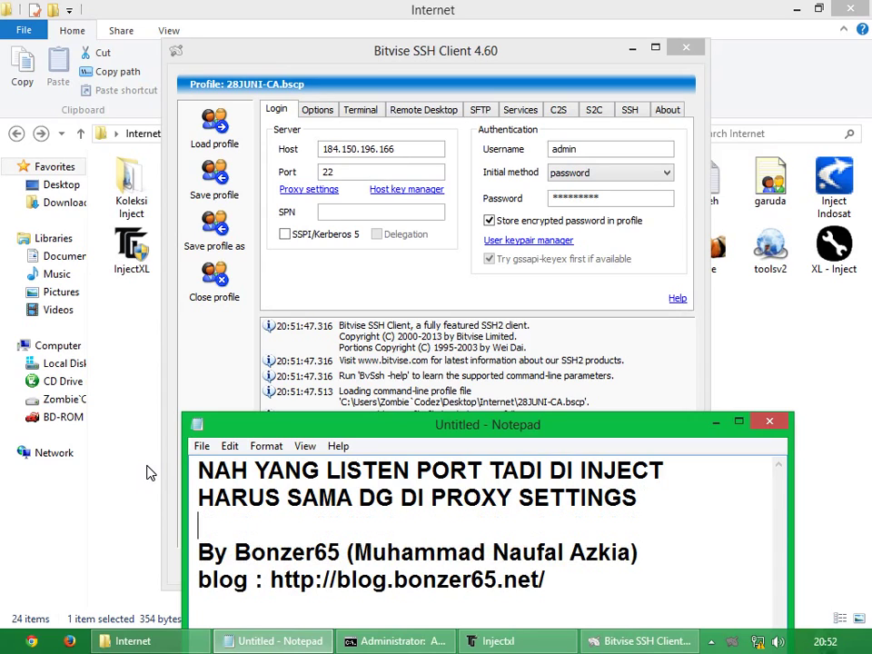
text(DI BITVISE YANG IN)
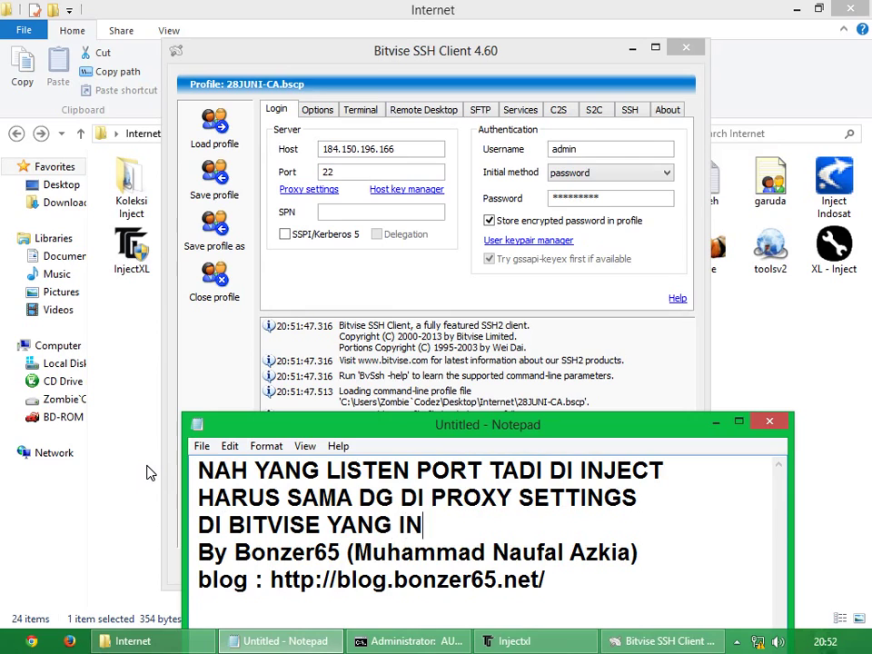
text(I)
key(Return)
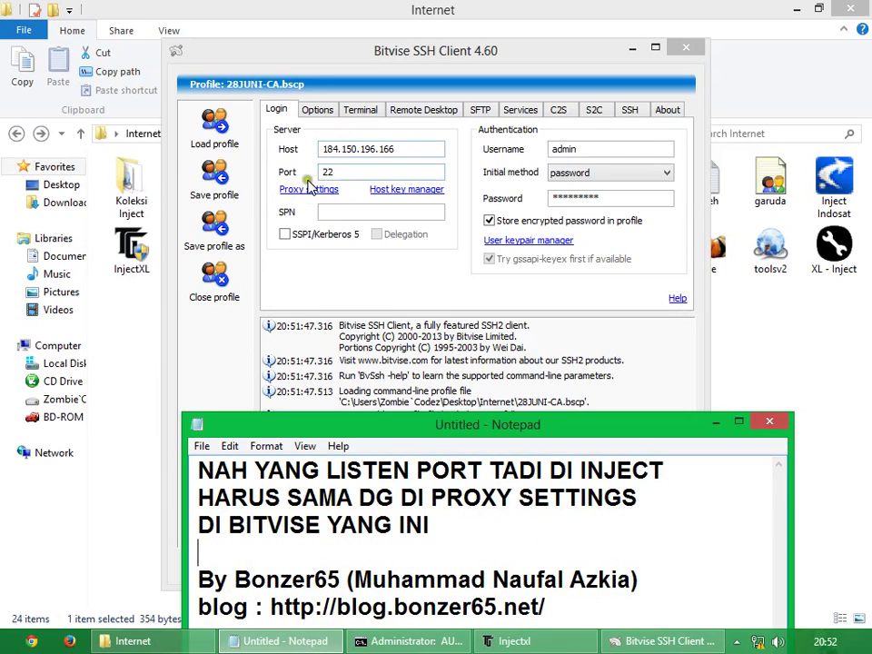
click(340, 189)
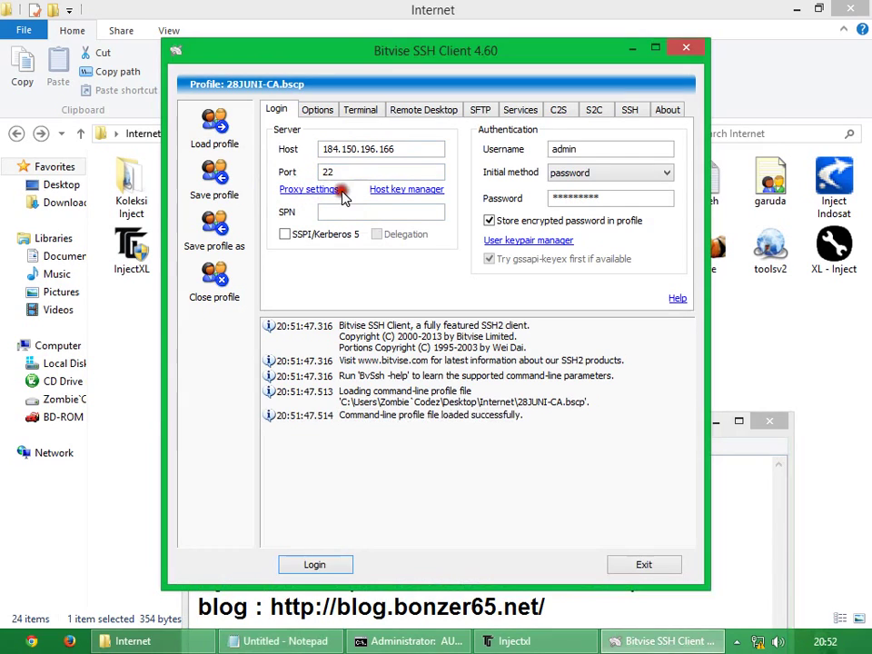
Step: Replace the three lines above the signature in Notepad with "NAH HARUS SAMA DENGAN YANG INI"
click(731, 563)
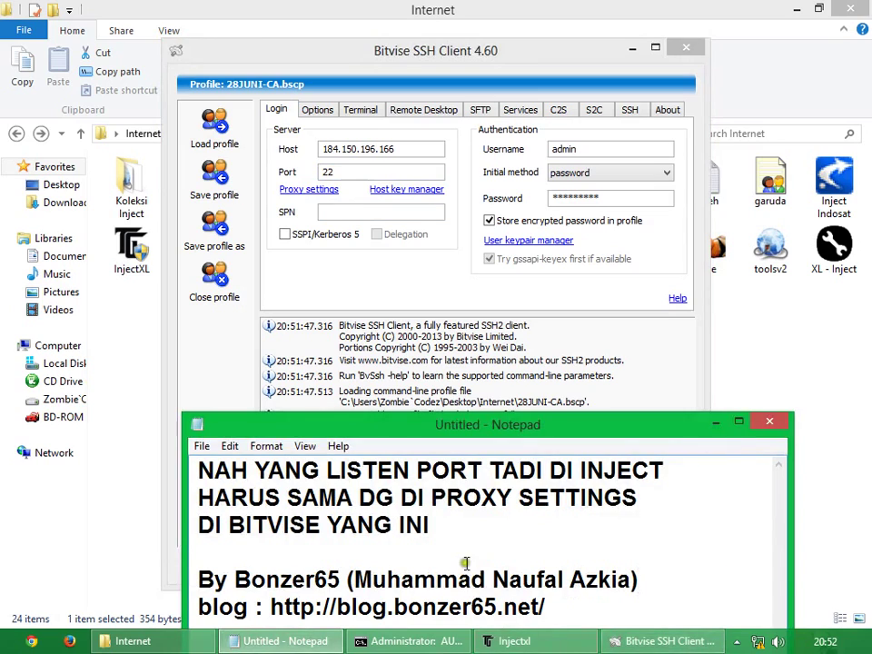
drag(411, 556, 179, 459)
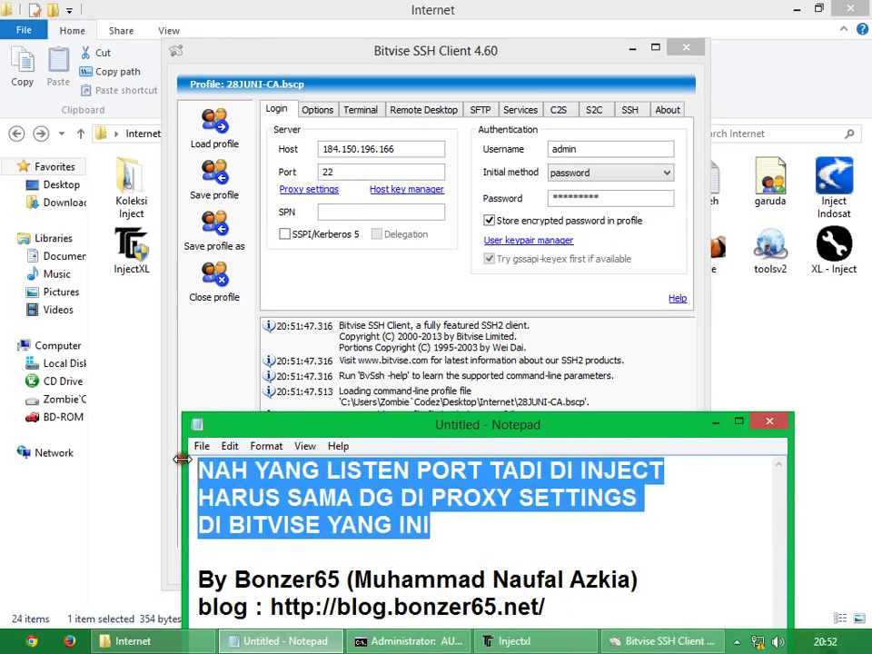
text(NAH YA)
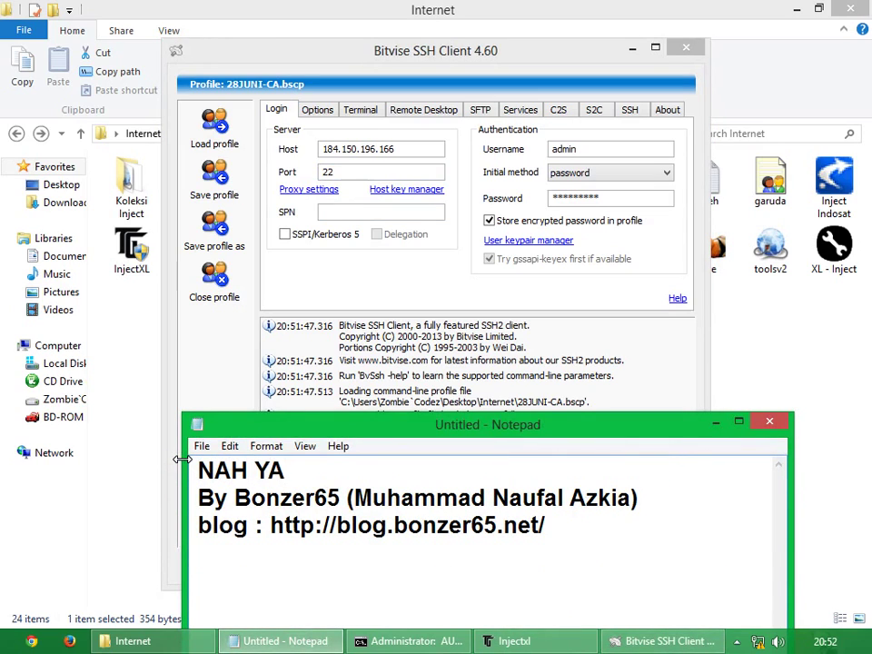
key(BackSpace)
key(BackSpace)
text(HARUS SAMA)
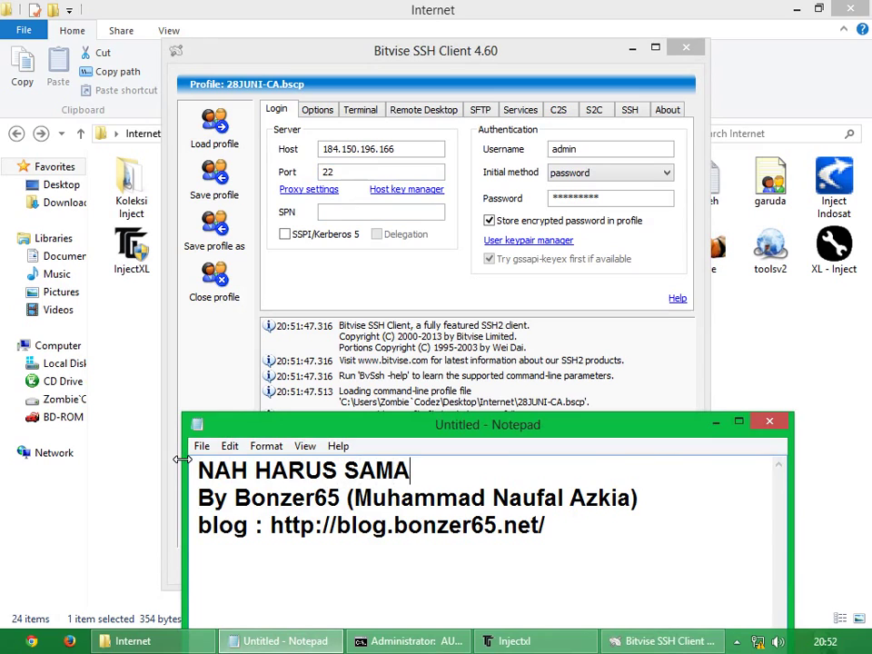
text( DENGAN YANG )
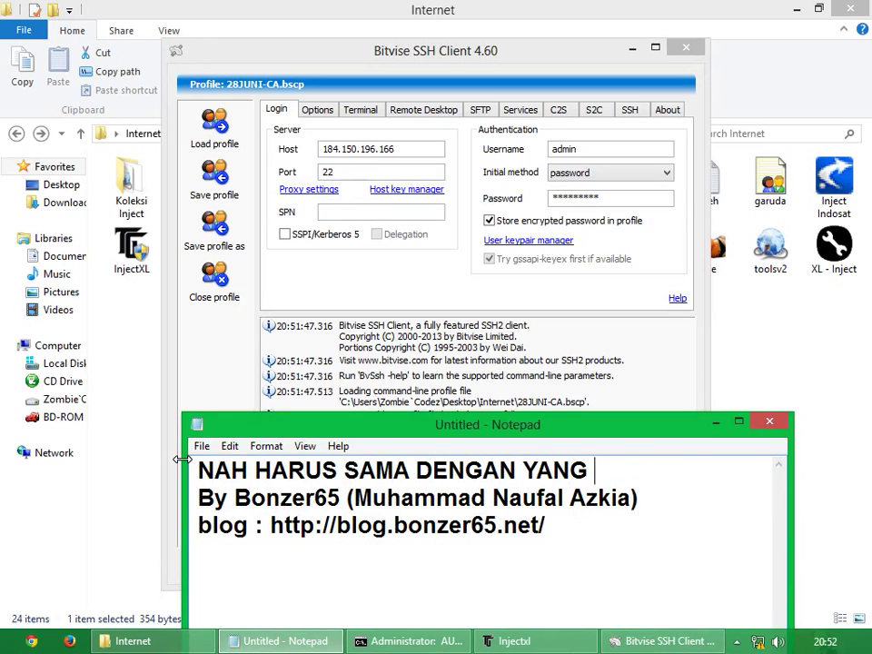
text(INI)
key(Return)
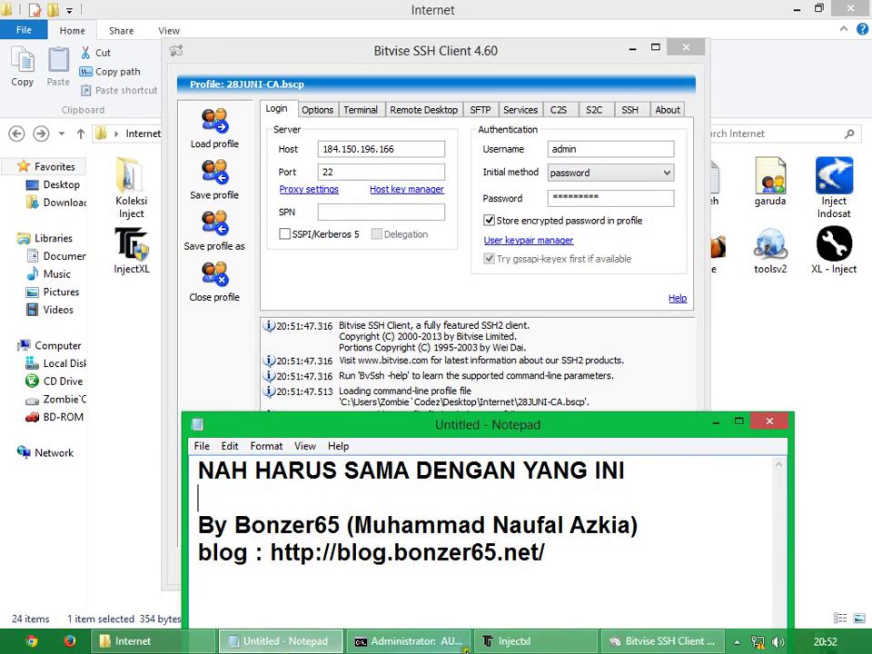
Step: Bring up the TG XL inject to show its listen port, and open the proxy settings in Bitvise
click(482, 642)
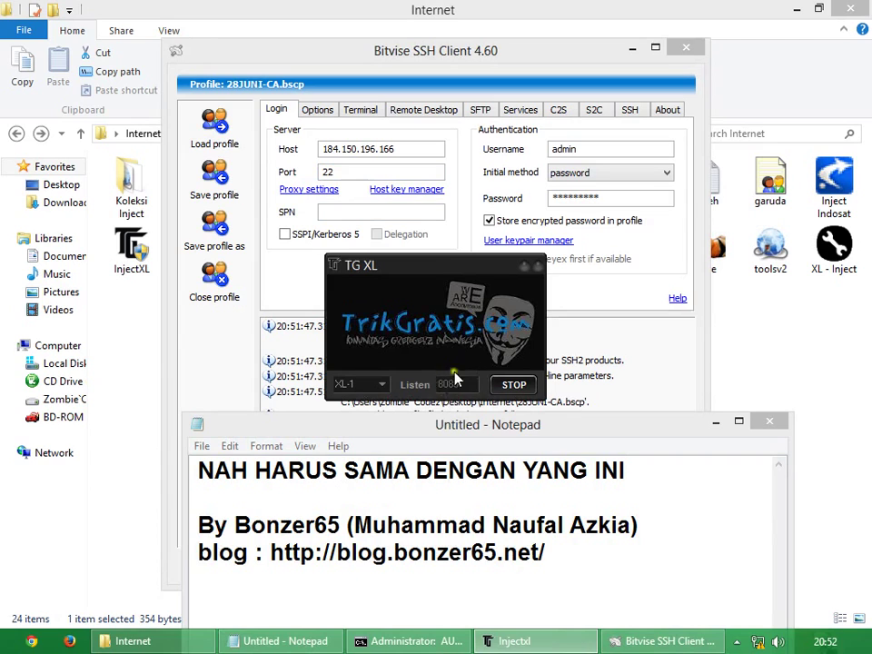
click(309, 188)
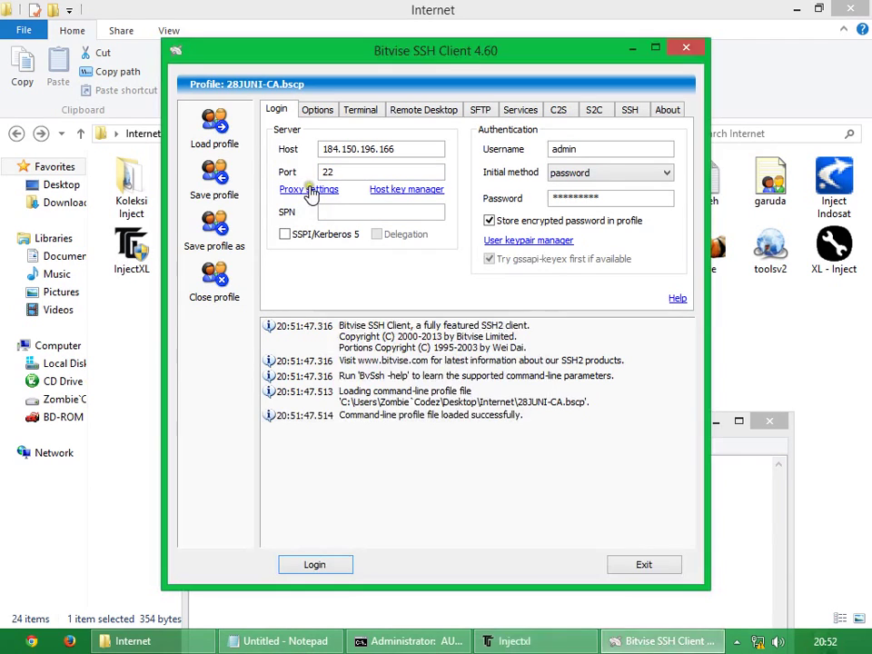
Step: Replace the note's first line in Notepad with "KEK GINI GAN :)"
click(561, 613)
drag(626, 470, 55, 451)
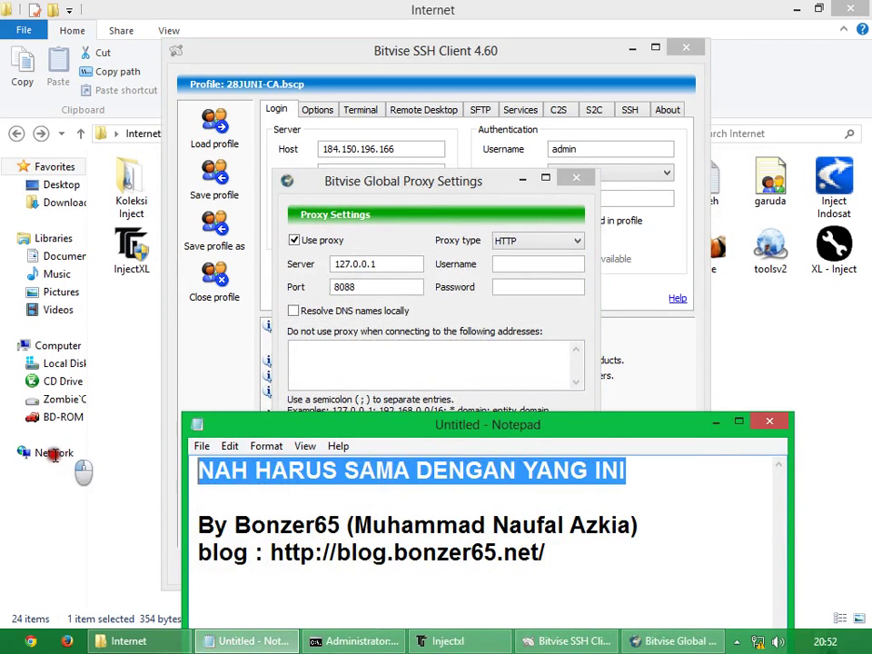
text(KEK )
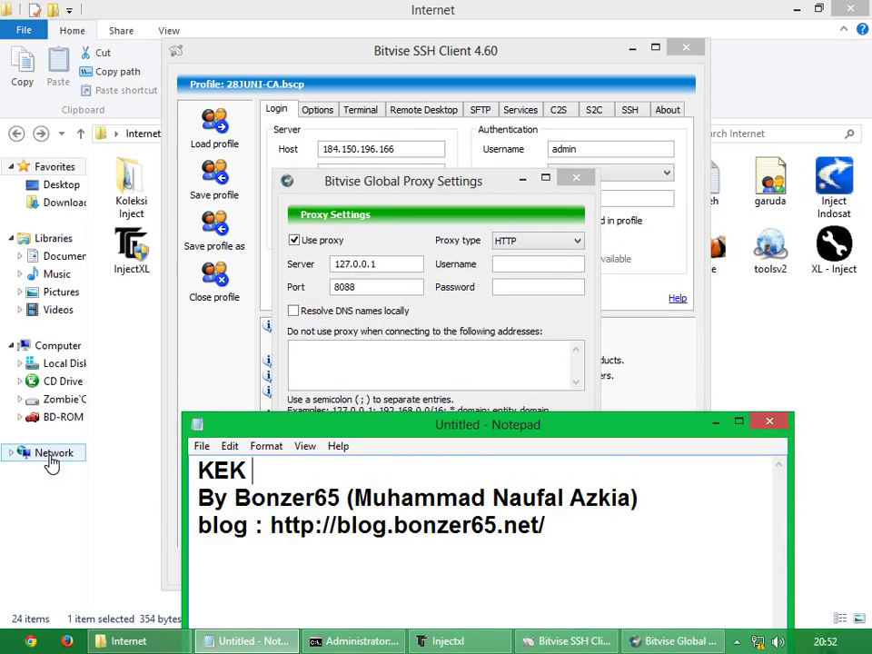
text(GINI GAN )
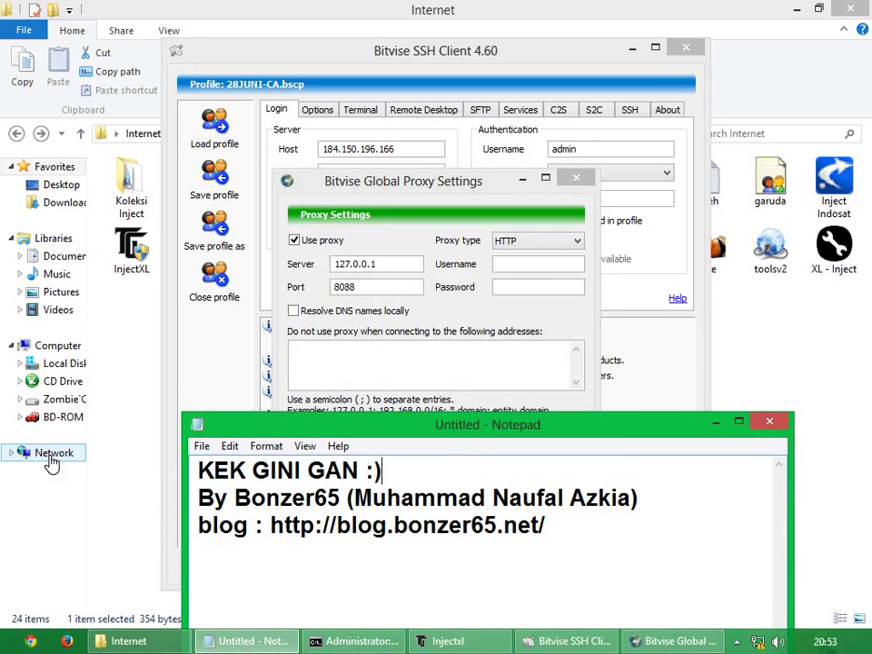
text(:))
key(Return)
Step: Minimize Notepad and compare the TG XL listen port with the port and server in Bitvise's proxy settings
click(472, 356)
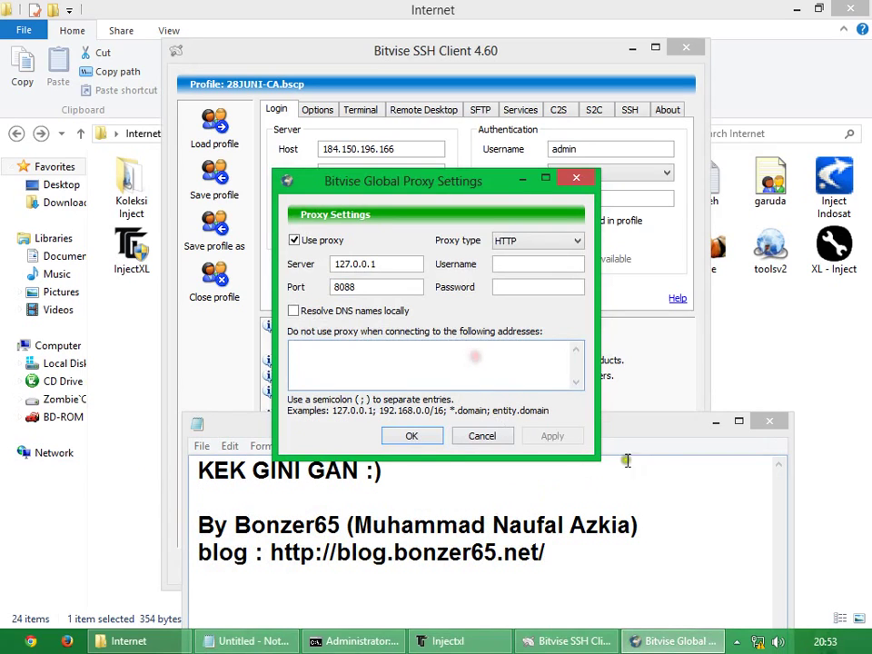
click(718, 422)
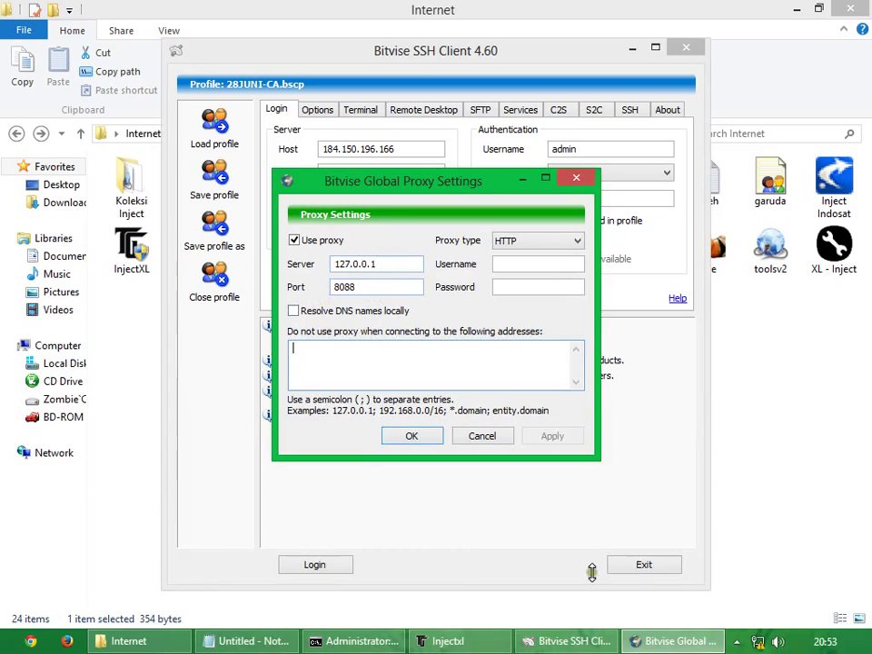
click(447, 641)
drag(395, 262, 353, 285)
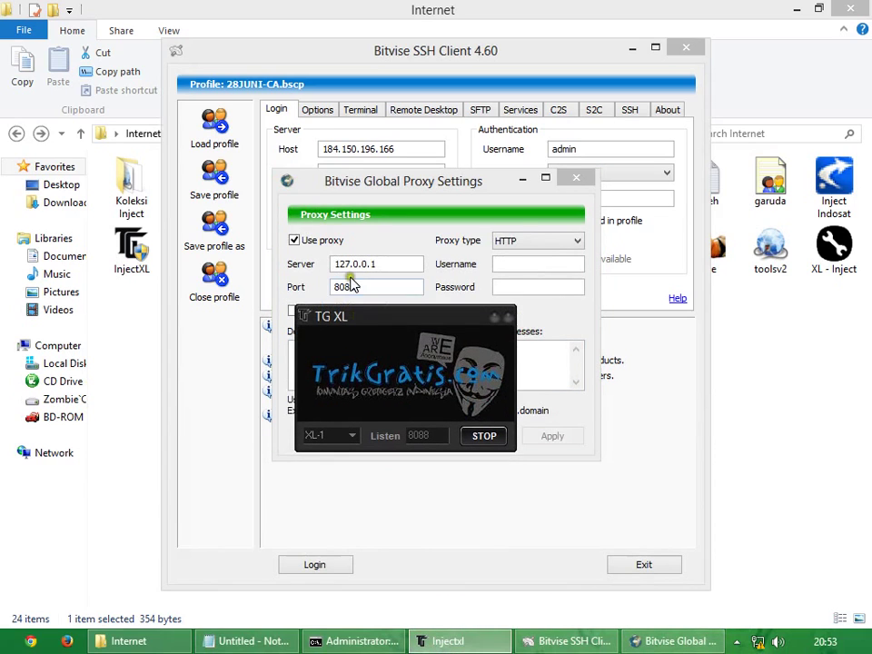
double_click(356, 286)
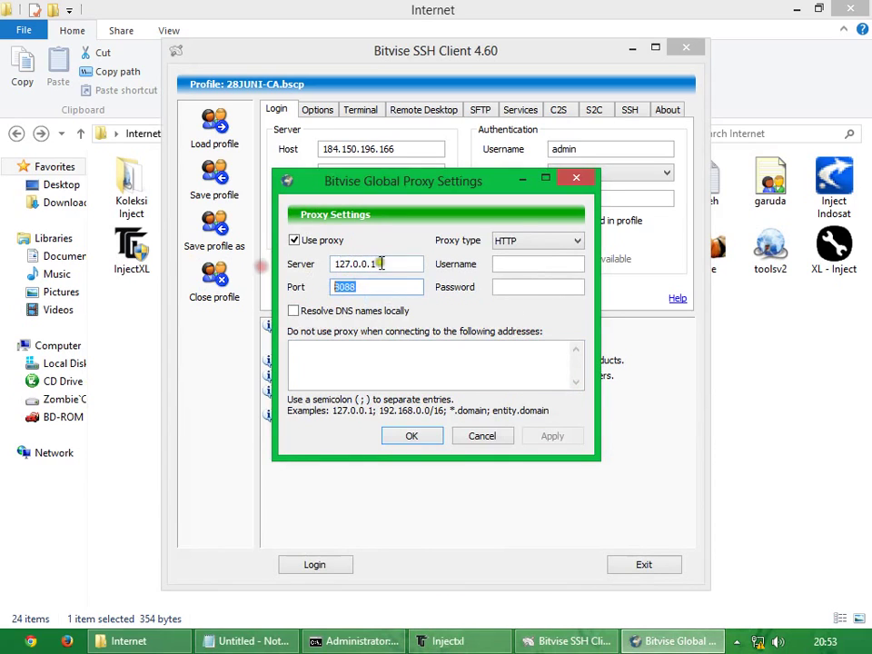
double_click(380, 263)
Step: Add the line "PORT NYA 8088" below the first line of the Notepad note
click(264, 641)
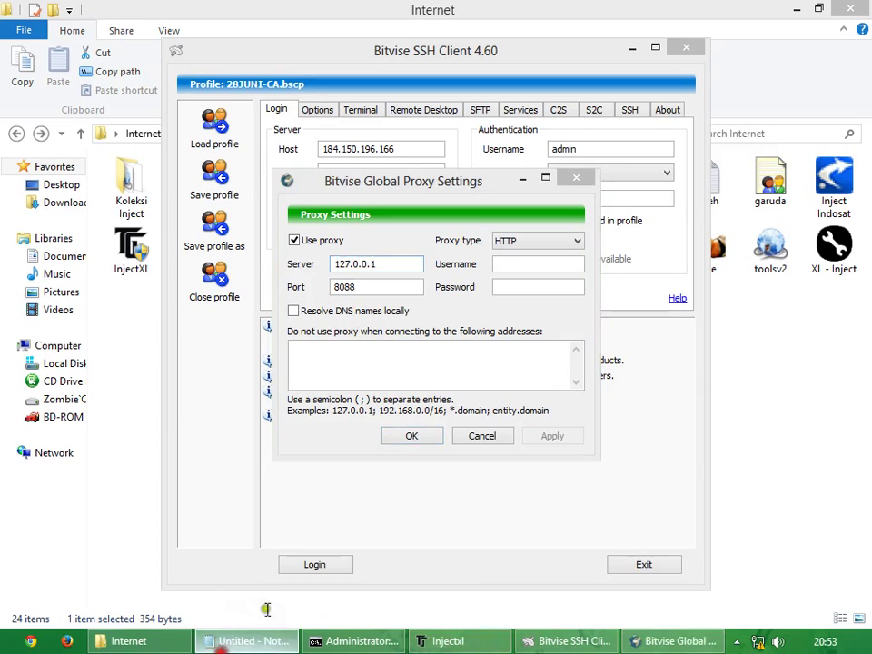
click(390, 505)
text(PORT NYA 80)
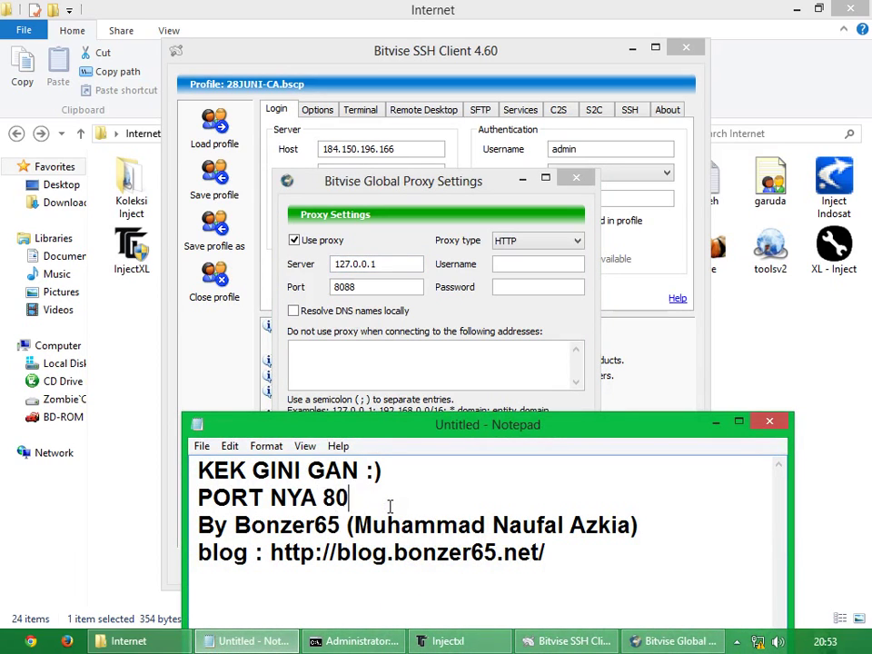
text(88)
key(Return)
Step: Add a third line to the note reading "KALO SERVER NYA 127.0.0.1 GAN"
text(KALO )
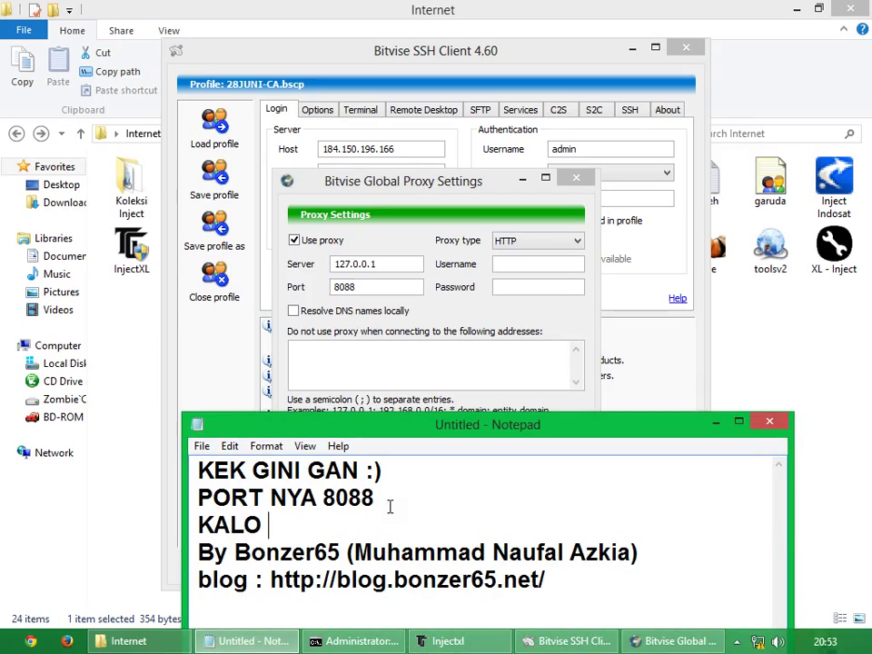
text(SERVER NY)
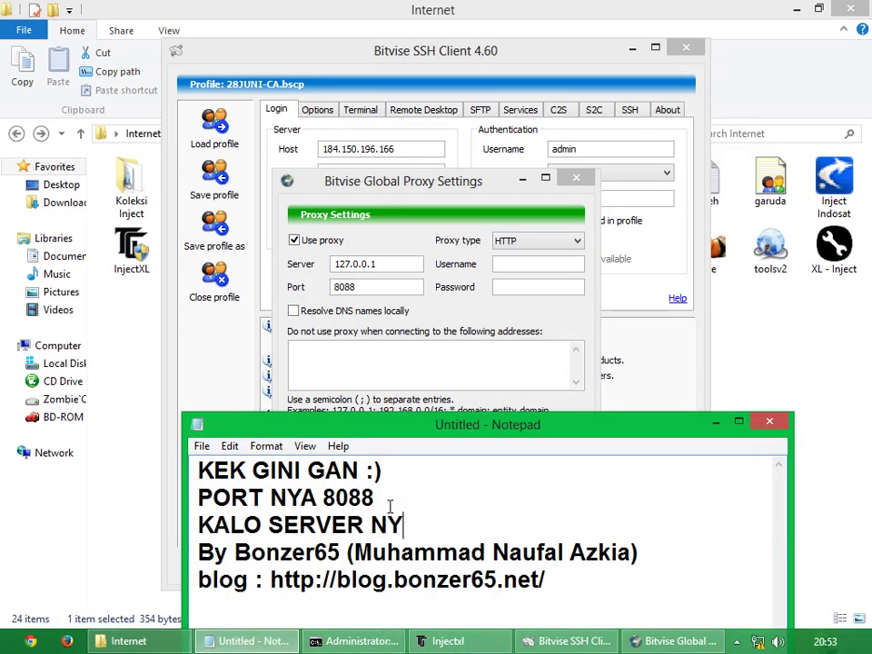
text(A 112)
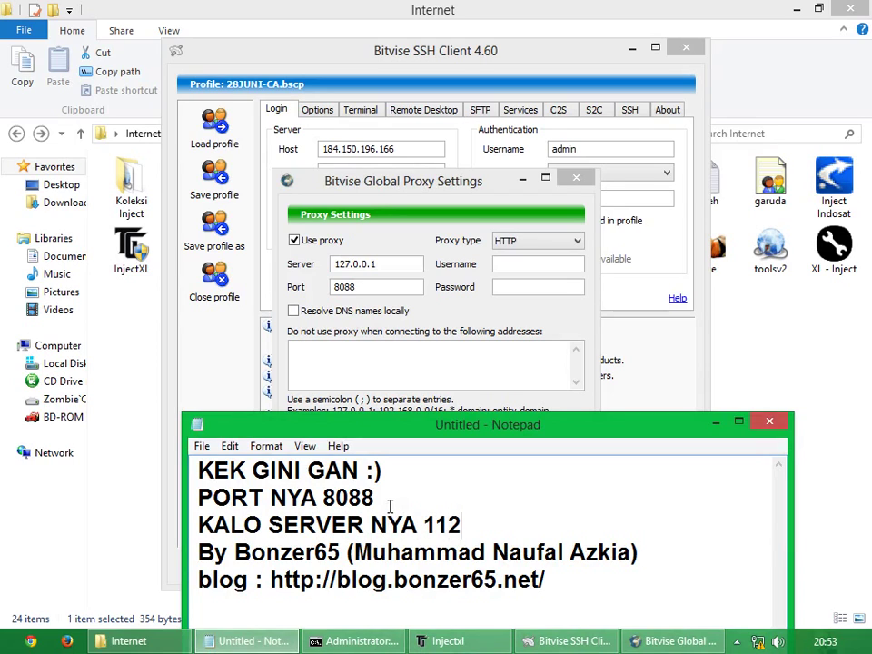
key(BackSpace)
key(BackSpace)
text(27.0.0.1 G)
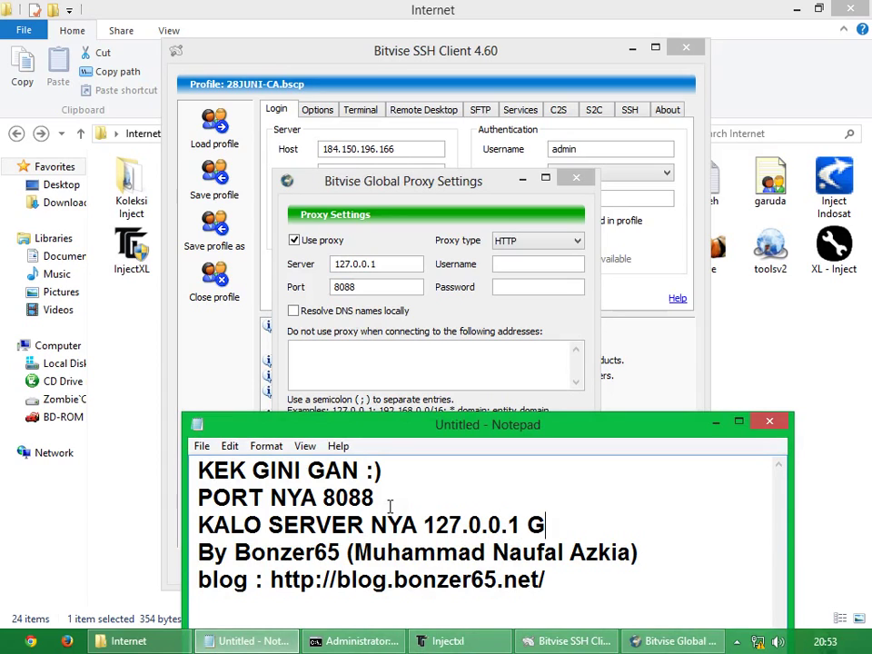
text(AN)
key(Return)
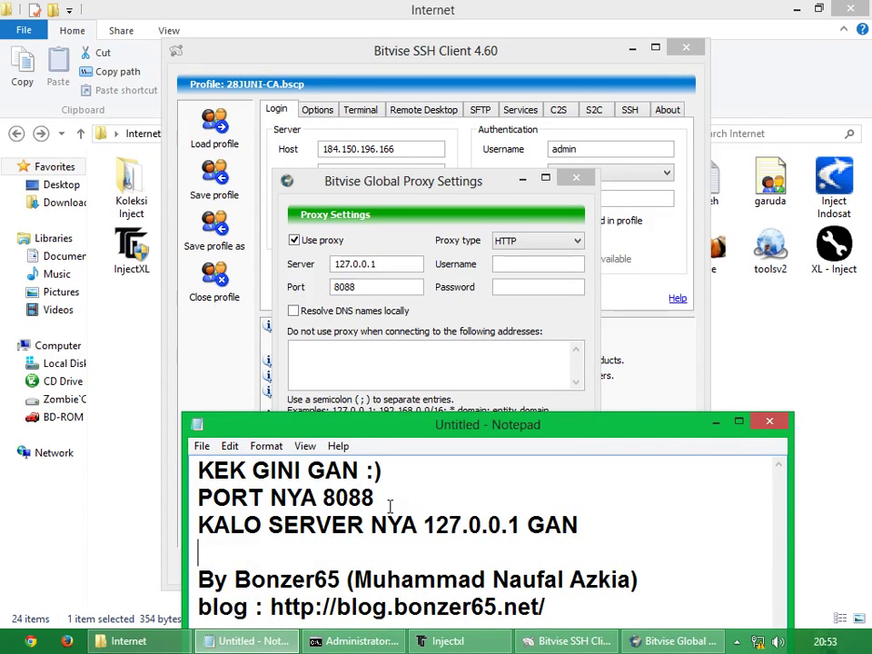
Step: Add a fourth line to the note reading "SAMAIN YA INGET"
text(SAM)
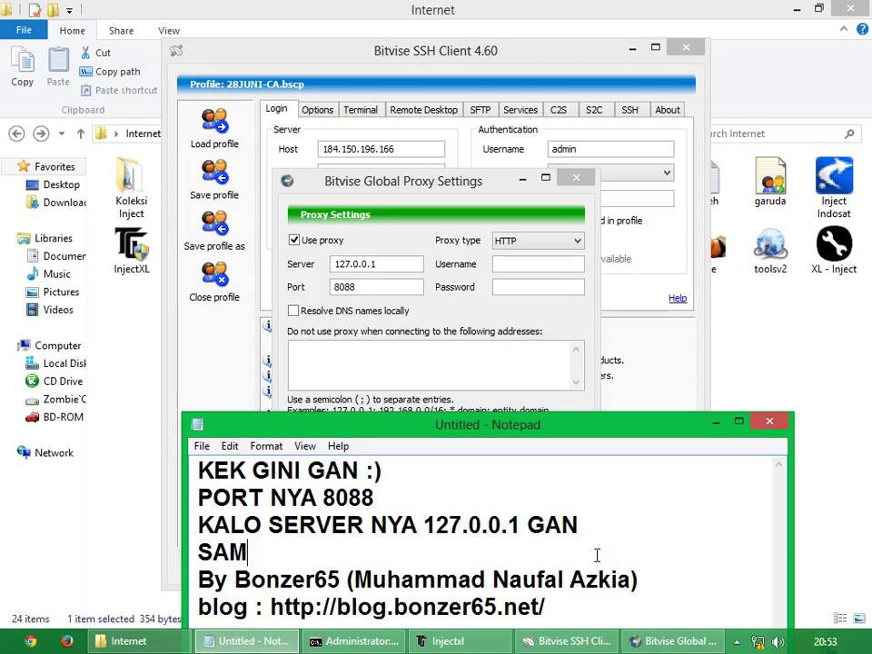
text(AIN YA)
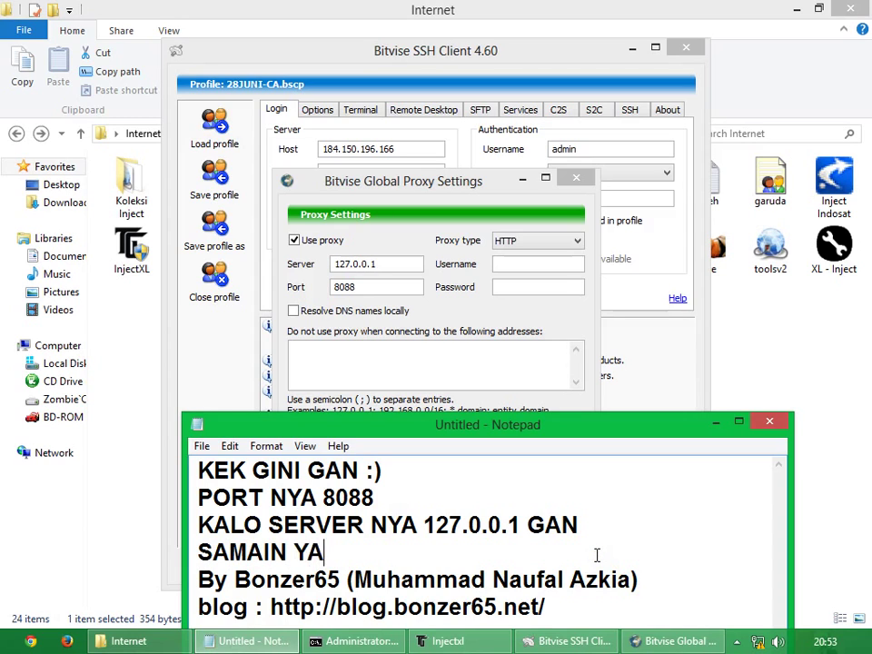
text( INGET)
key(Return)
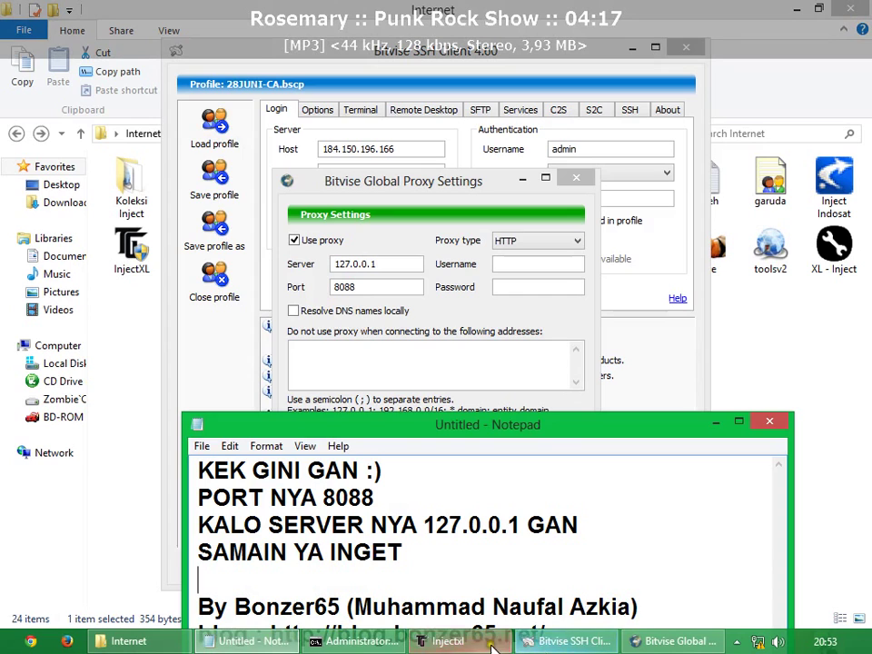
Step: Show the TG XL listen port beside Bitvise's proxy settings once more, minimize TG XL and accept the proxy settings
click(445, 641)
drag(387, 315, 409, 309)
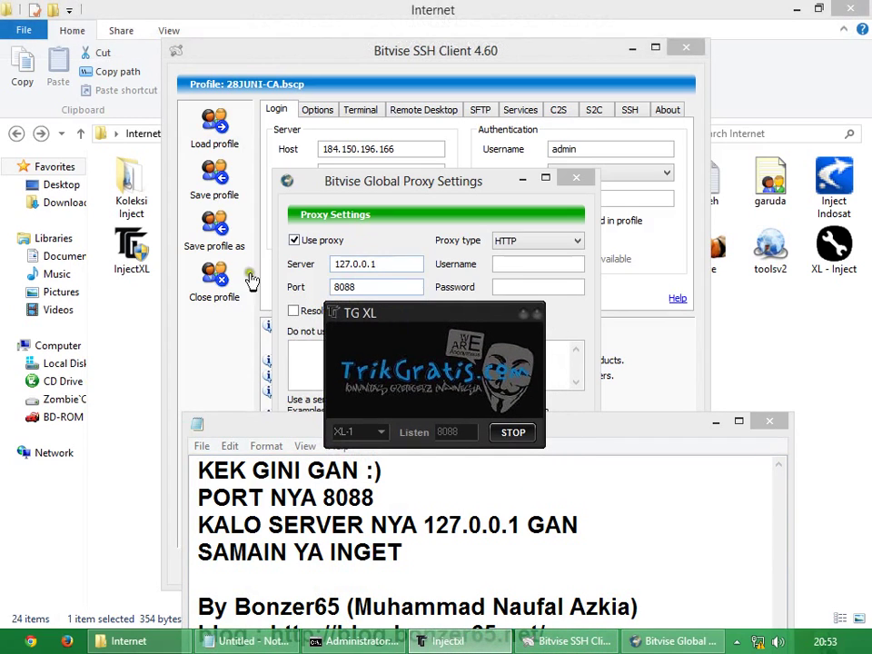
click(524, 313)
click(445, 383)
click(419, 436)
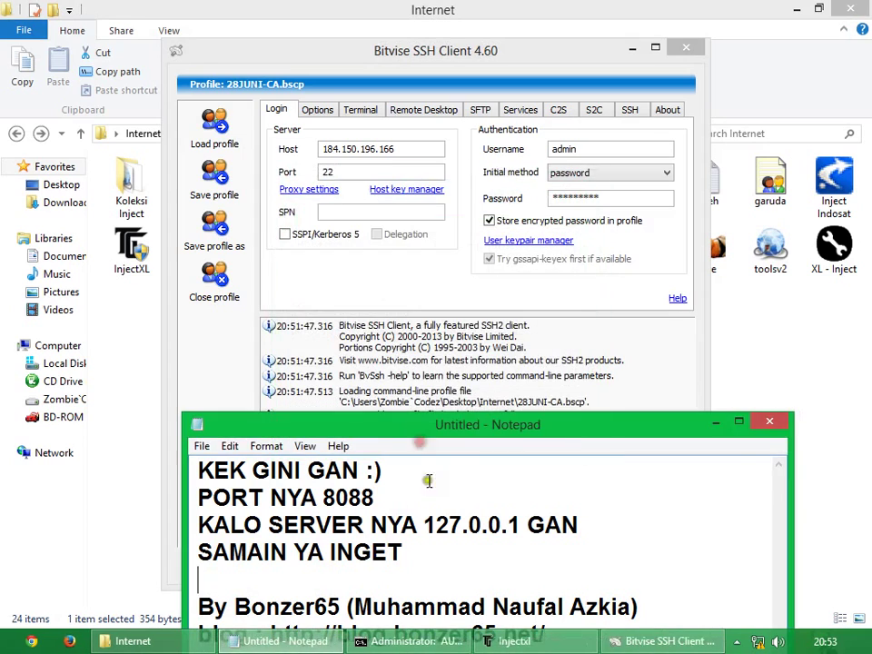
Step: Replace the four instruction lines of the Notepad note with "KALO UDAH SETING SERVICE NYA GAN INGET INGET"
drag(431, 580, 191, 468)
text(KAL)
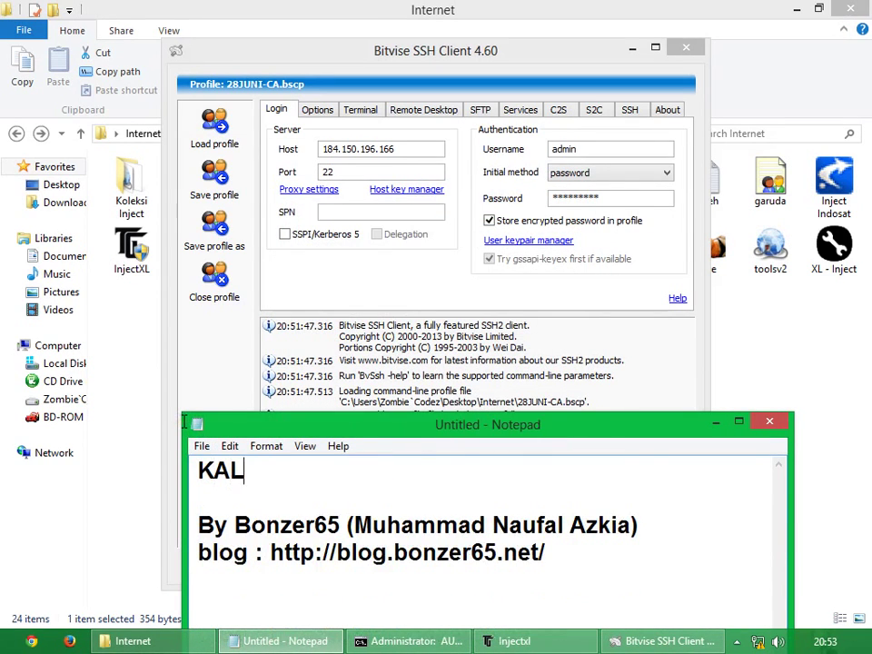
text(O UDAH SE)
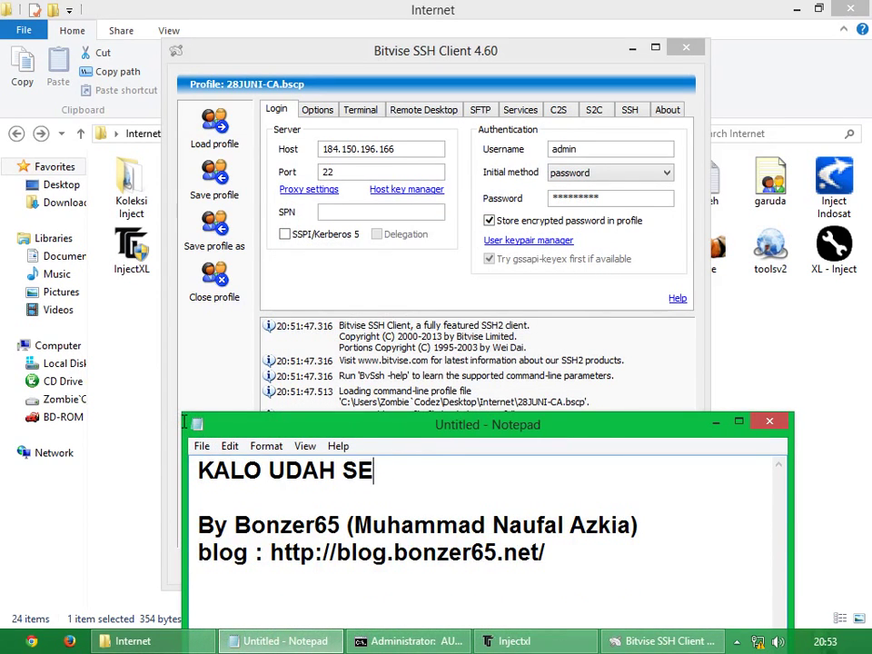
text(TING SERVICE)
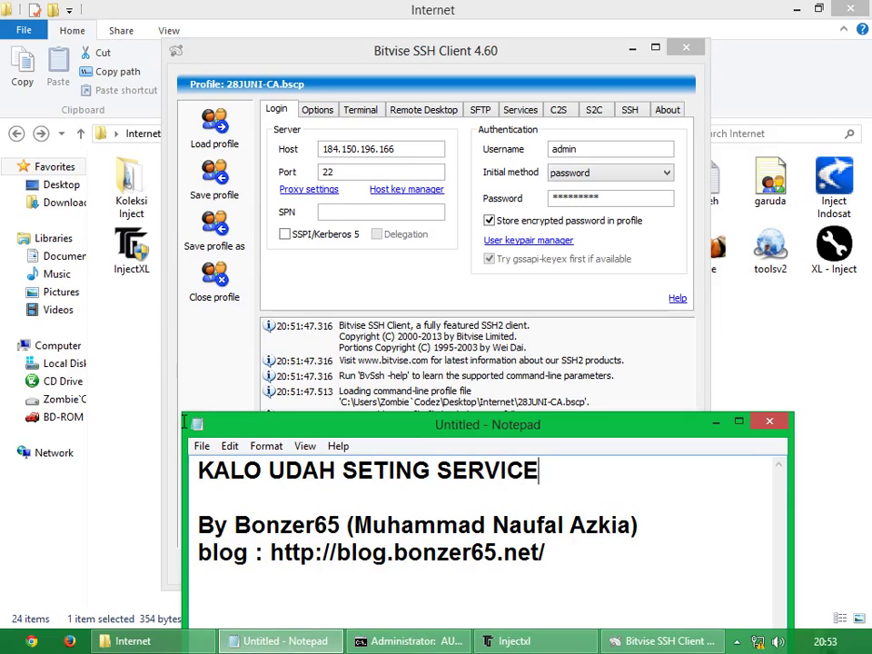
text( NYA GAN IN)
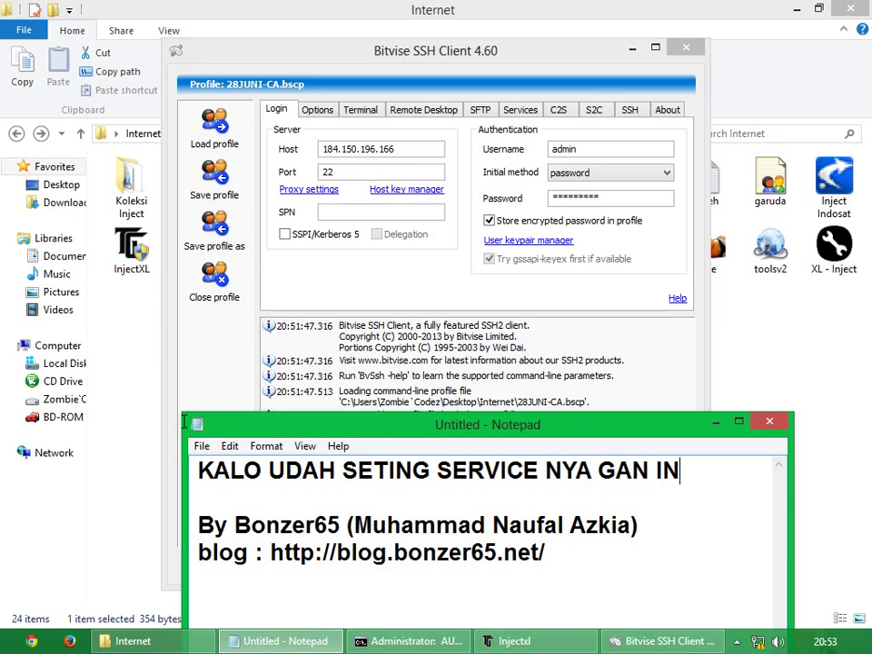
text(GE)
key(BackSpace)
text(GET)
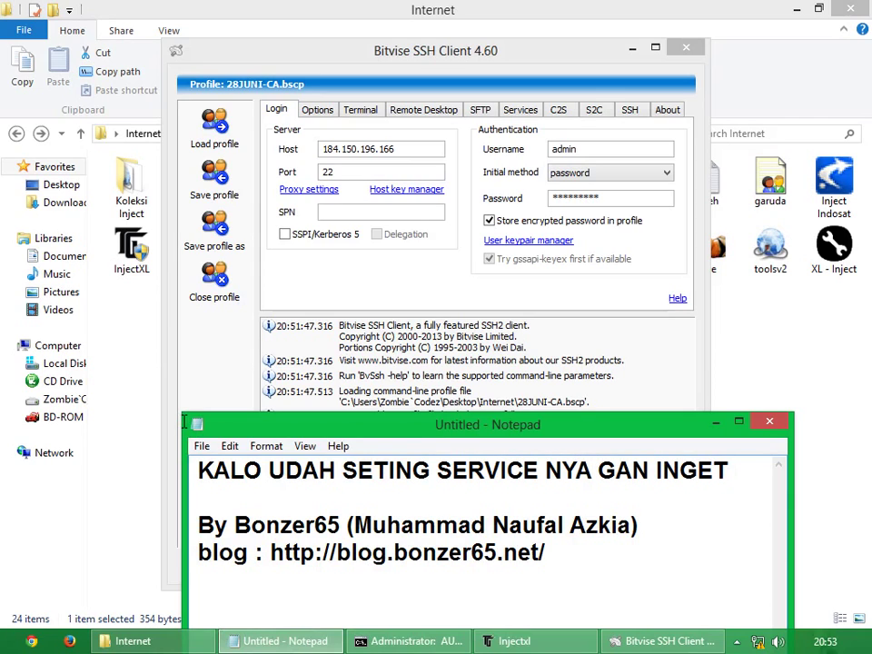
text( INGET)
key(Return)
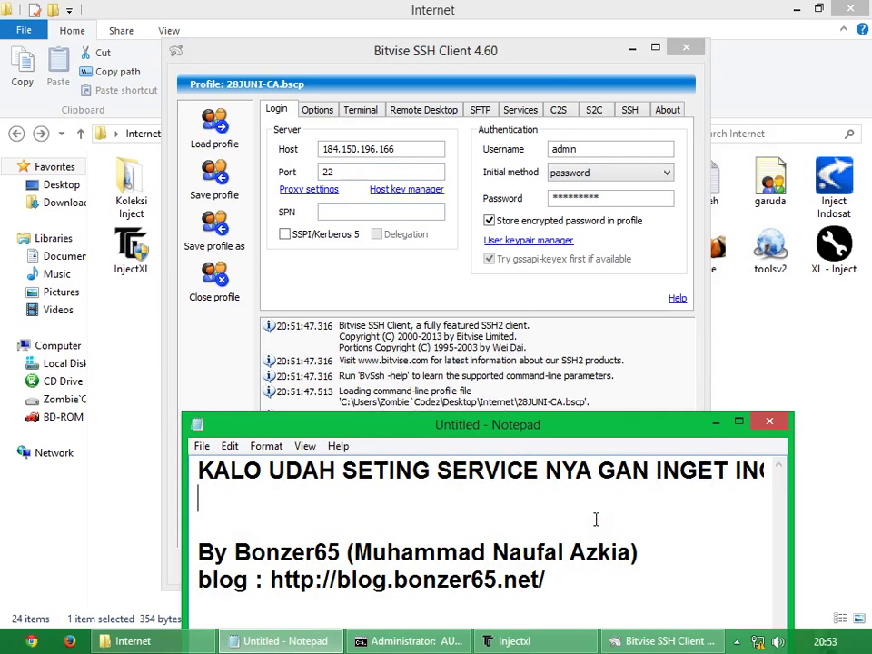
Step: Show Bitvise's Services settings and reposition the Notepad window just below the SOCKS / HTTP Proxy Forwarding options
click(520, 109)
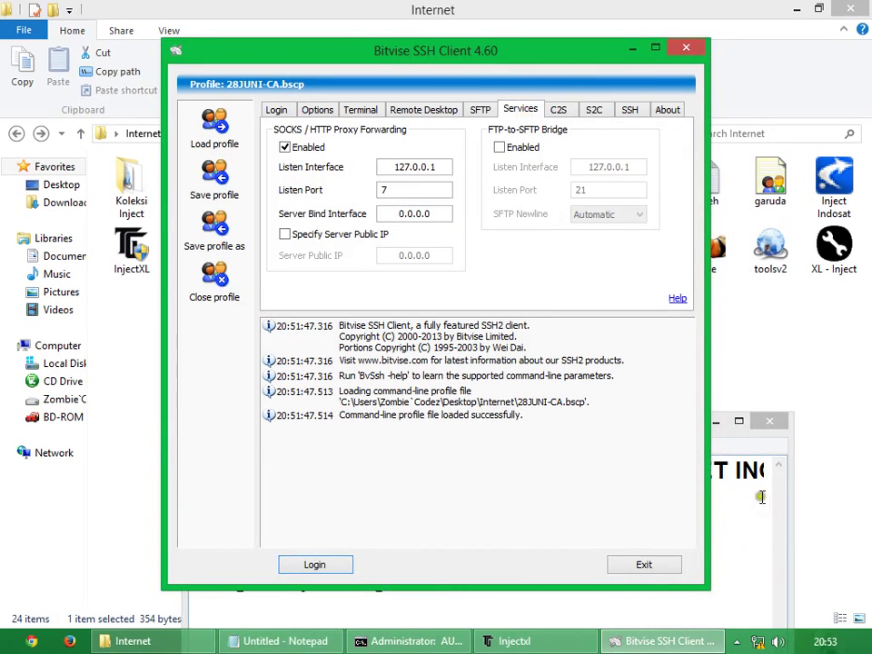
click(663, 429)
drag(663, 428, 649, 300)
Step: Replace the note's instruction line with "YANG SERVICE SETTING INI NANTINYA"
key(shift+Up)
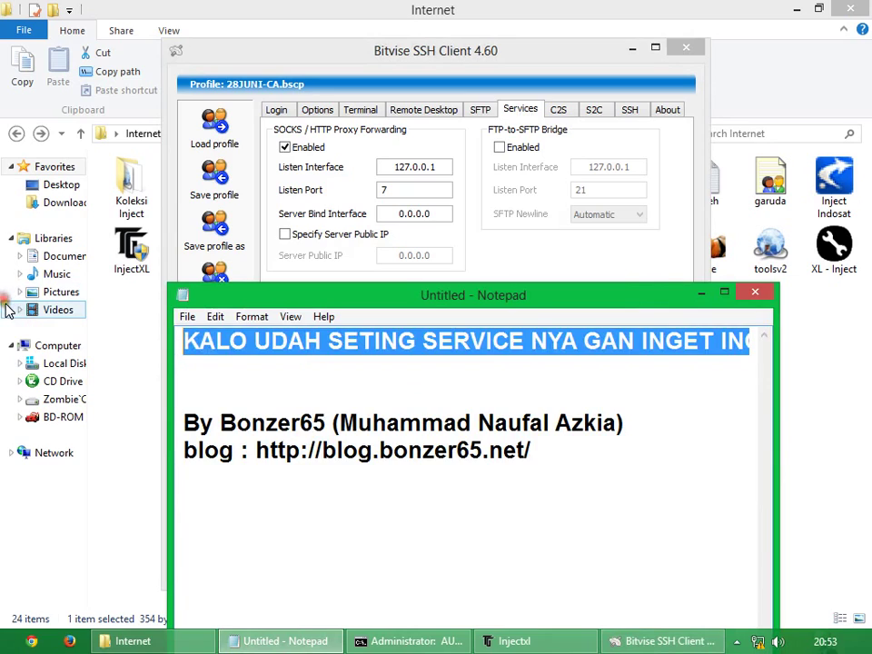
text(YANG SER)
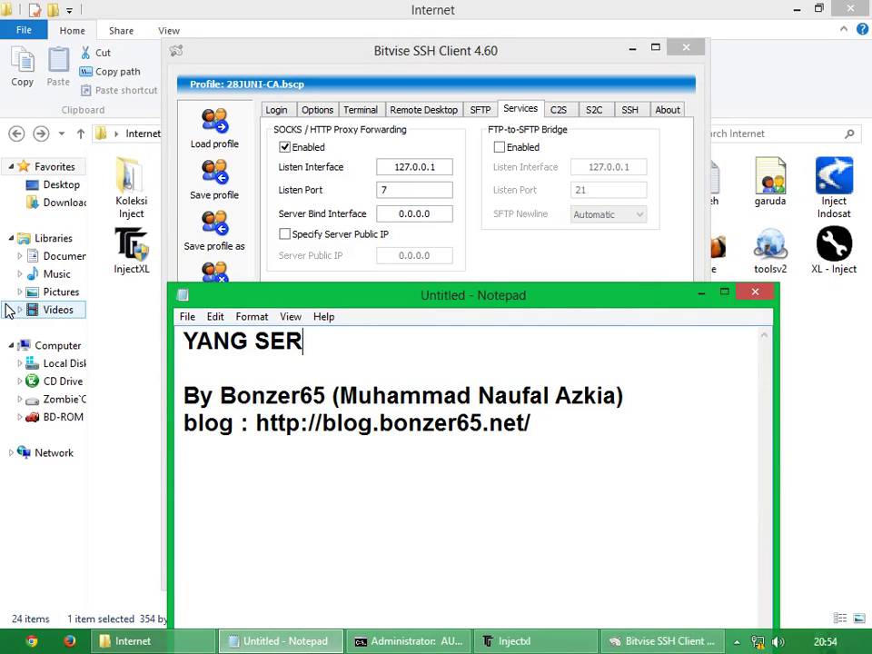
text(VICE)
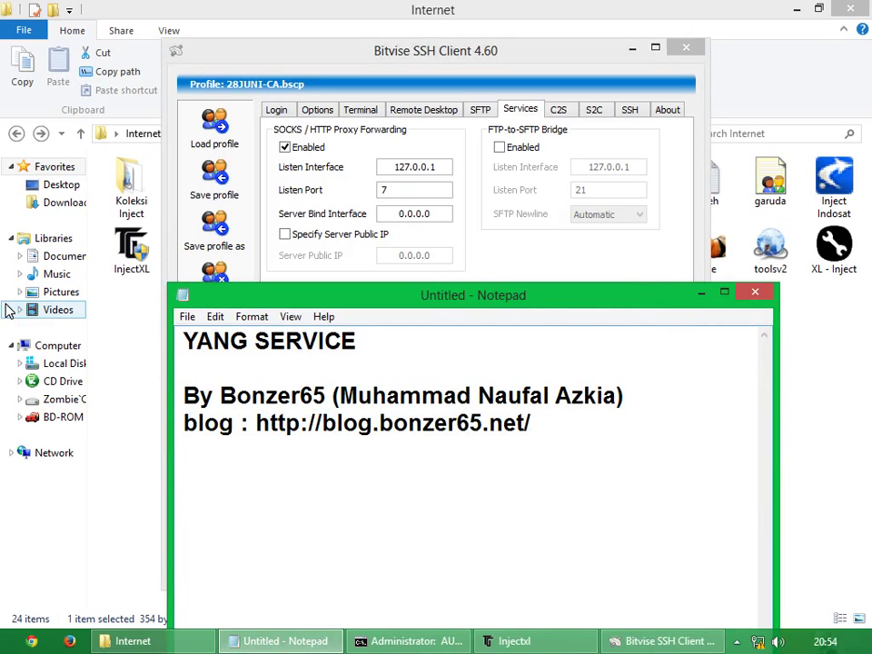
text( SETTING I)
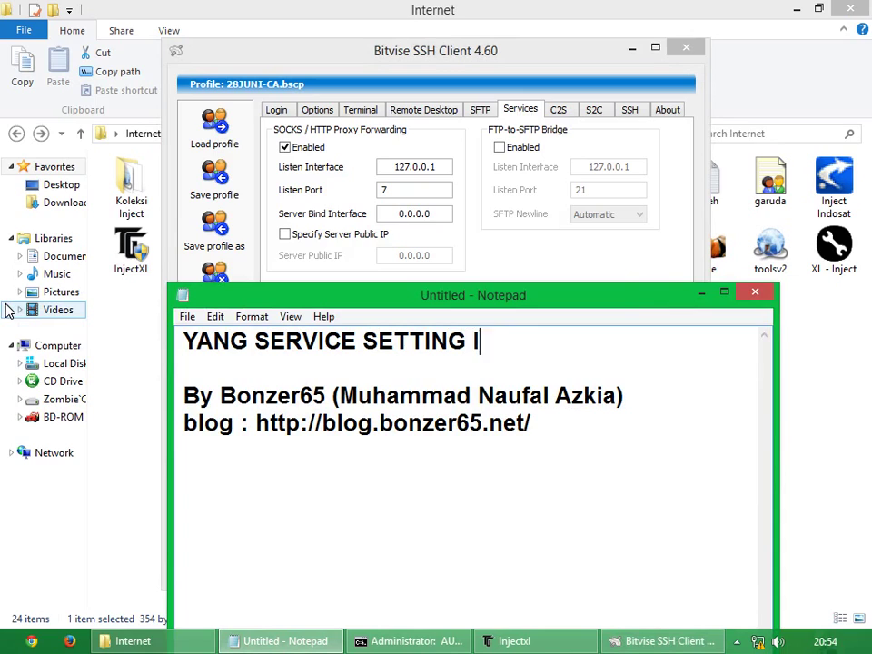
text(NI NANTINYA)
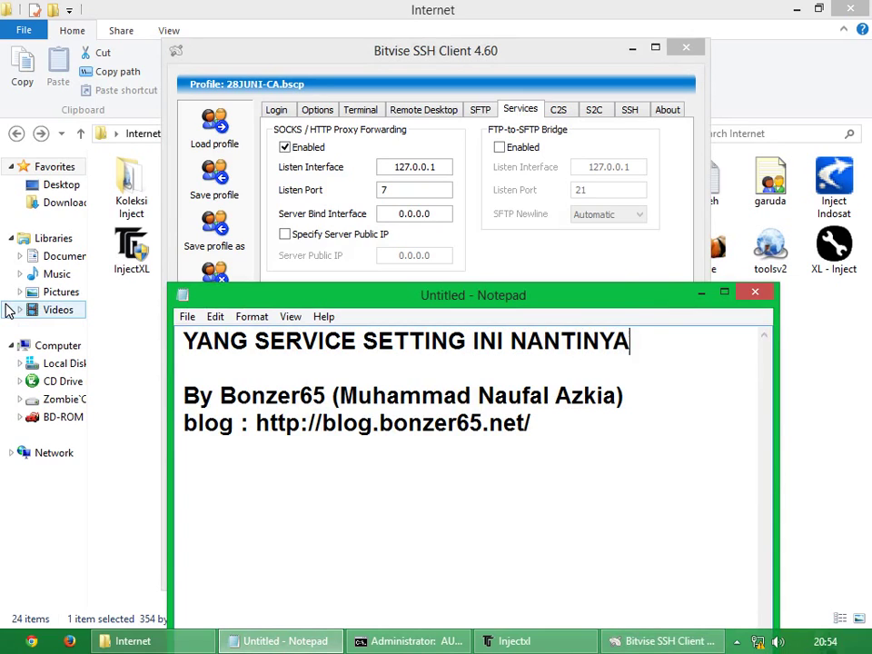
Step: Add a second line to the note reading "SAMAIN DENGAN DI PROXIFIER GAN :)"
text( SAMA)
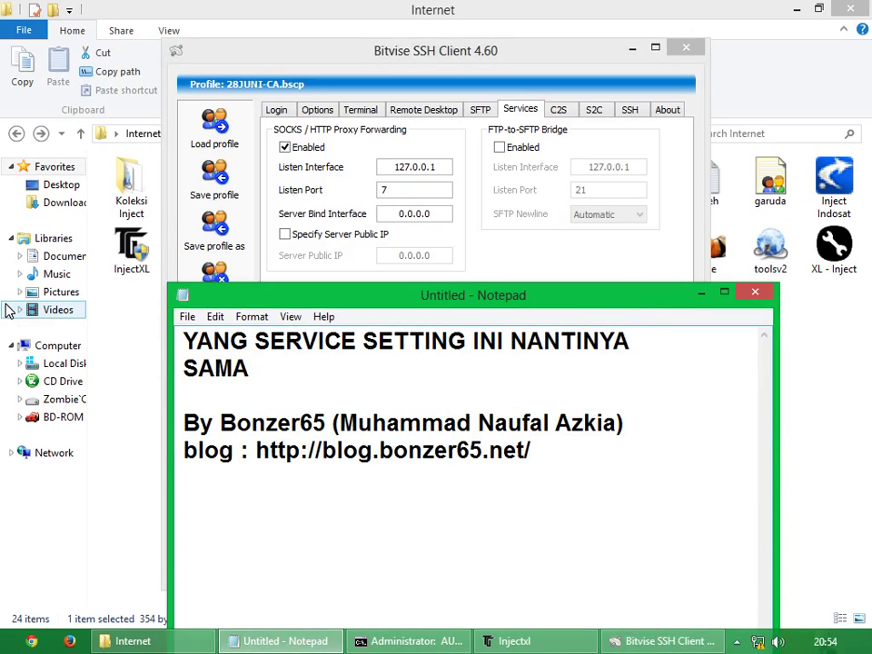
text(IN DENGAN D)
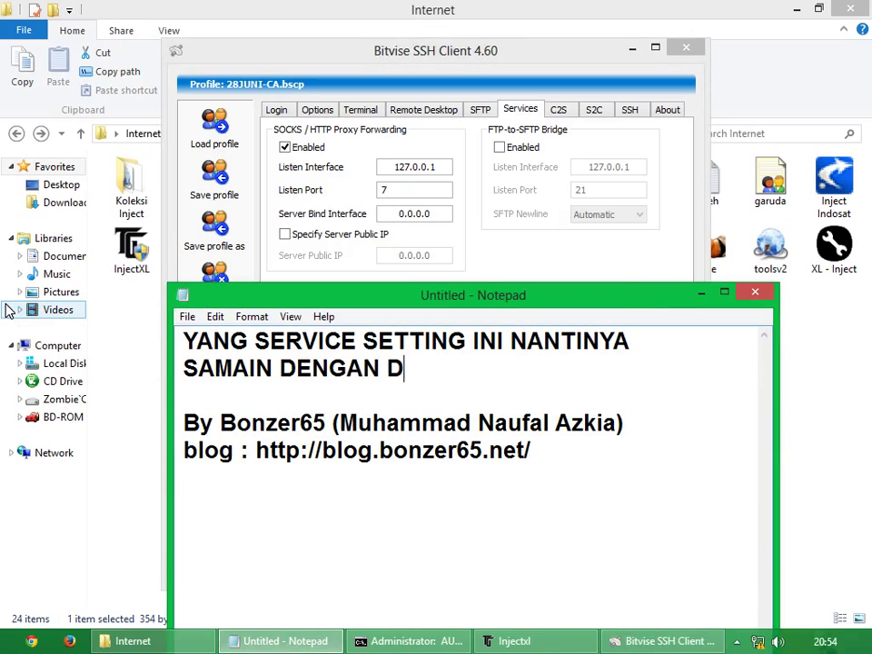
text(I OPR)
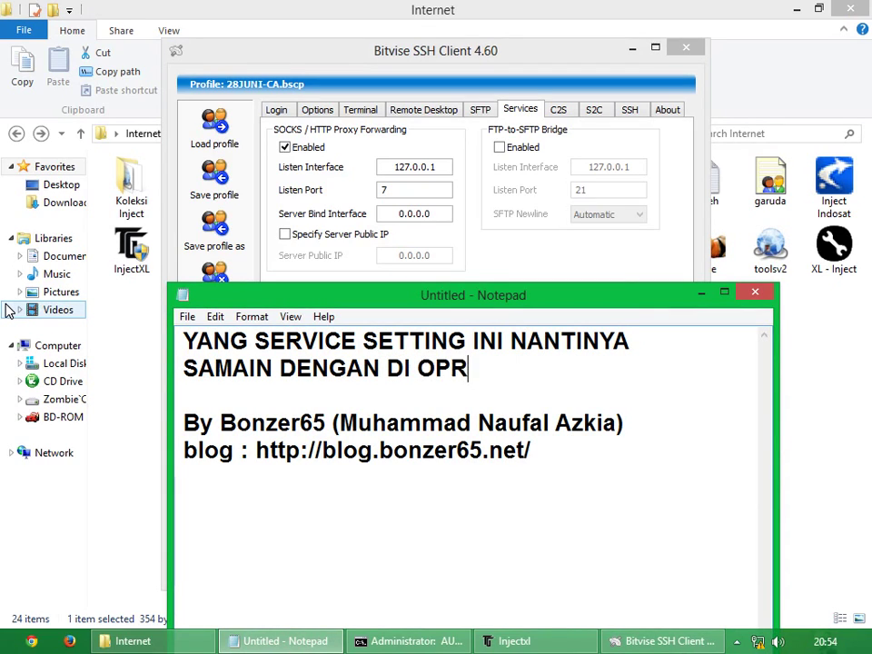
key(BackSpace)
key(BackSpace)
key(BackSpace)
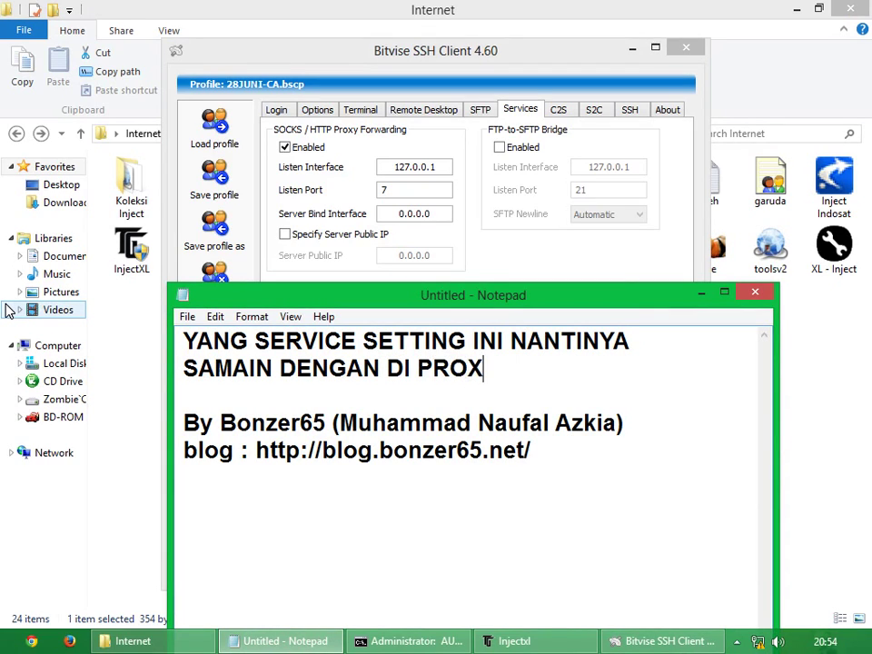
text(PROXIFIER G)
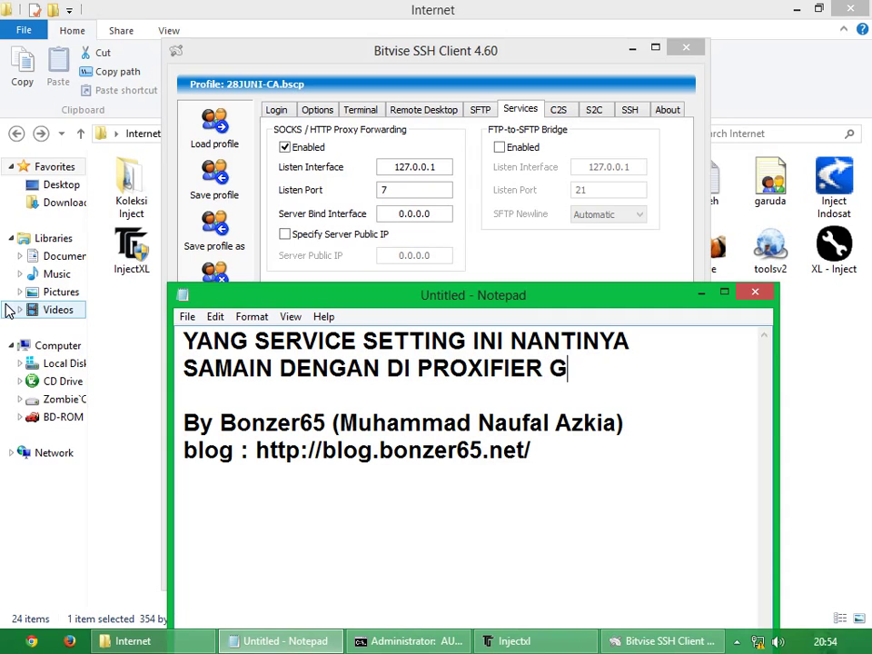
text(AN :))
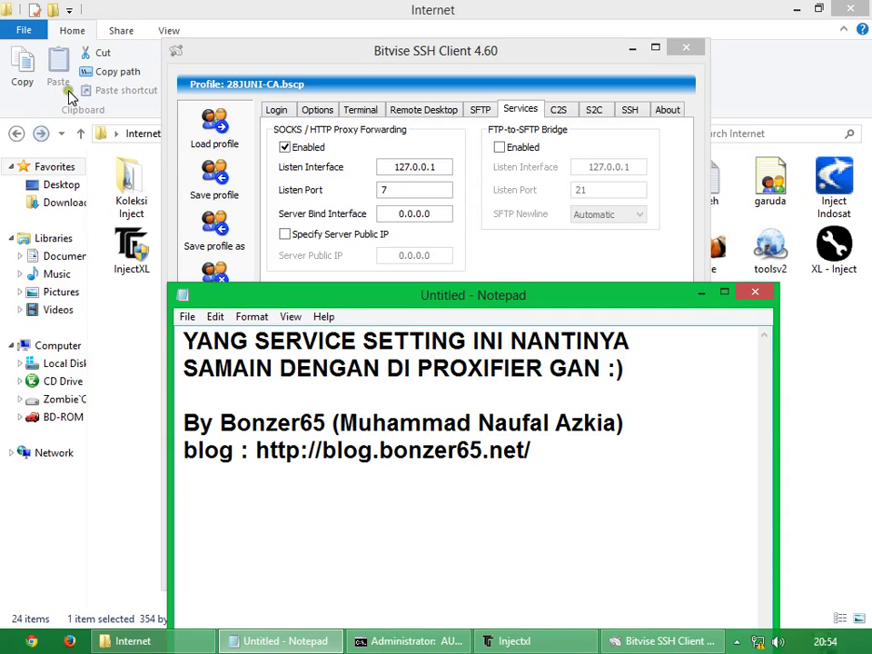
Step: Point out Bitvise's SOCKS proxy forwarding settings, and replace the note's two instruction lines with "LISTEN INTERFACE NYA 127.0.0.1"
click(296, 129)
click(750, 446)
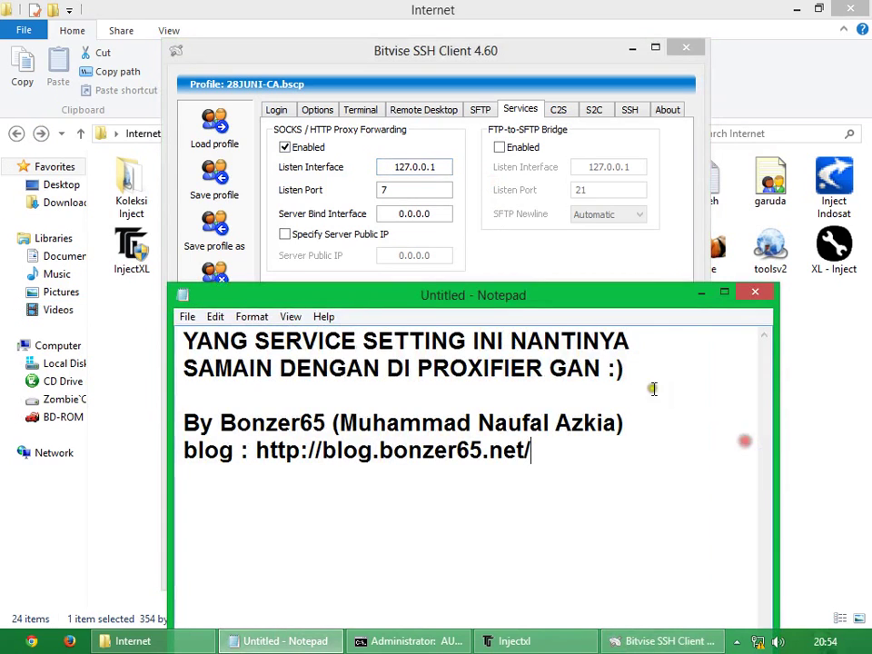
drag(653, 385, 78, 336)
text(LIST)
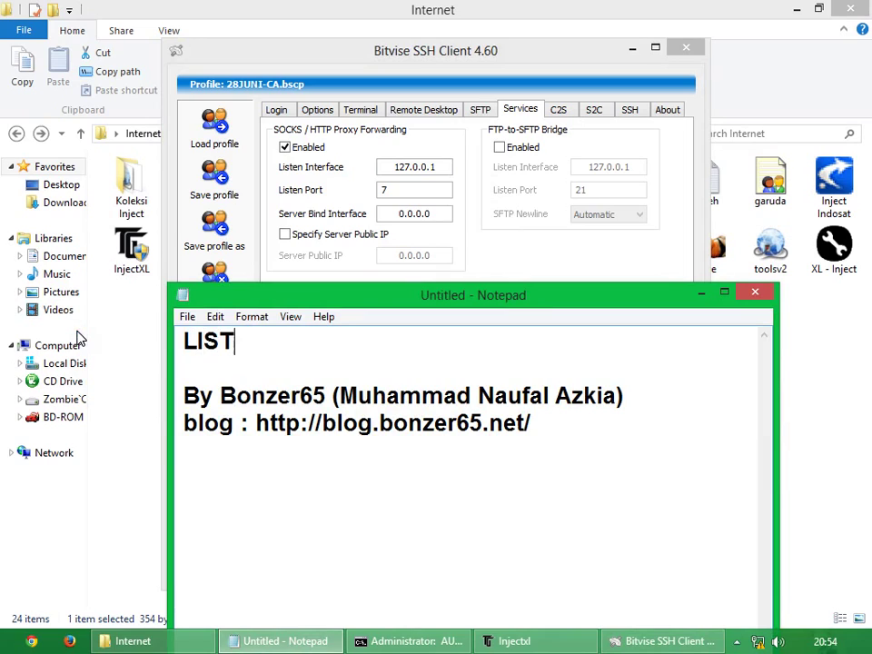
text(EN I)
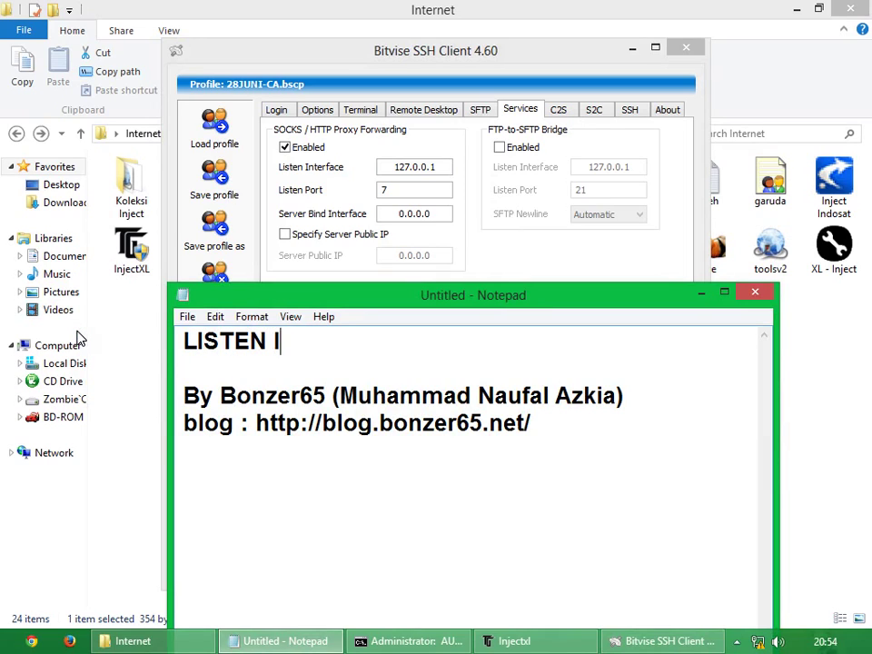
text(NTERFACE N)
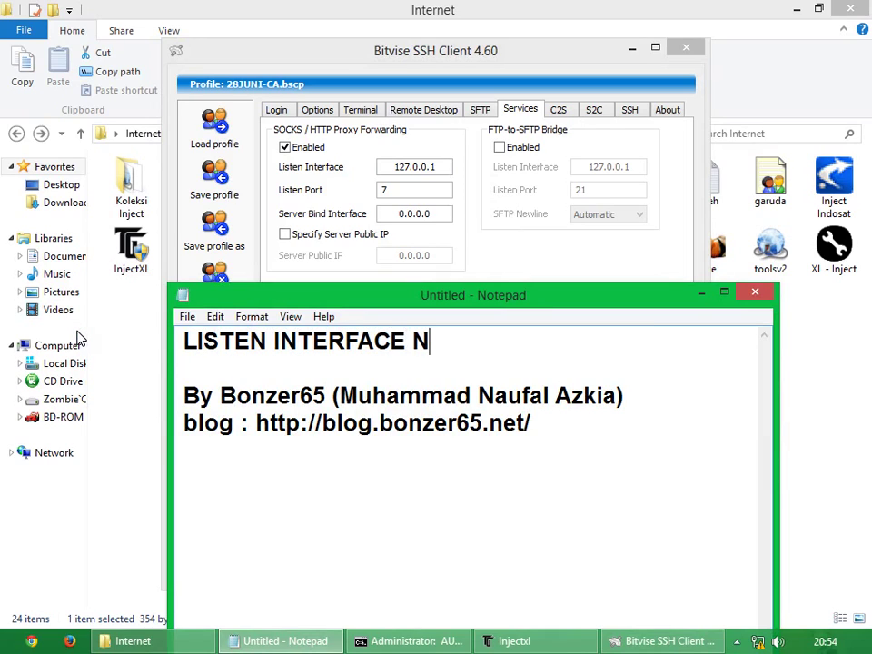
text(YA 127.)
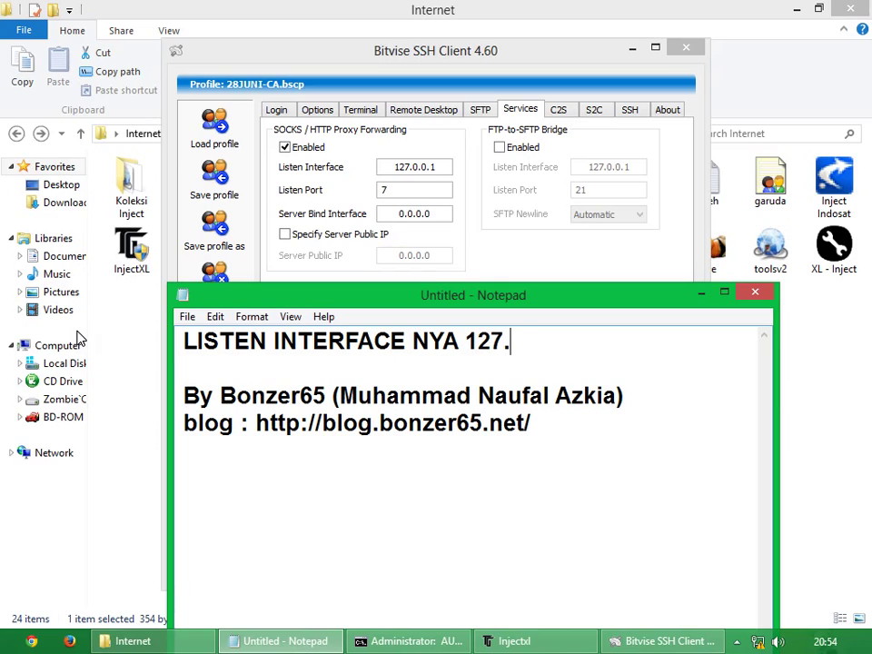
text(0.0.1)
key(Return)
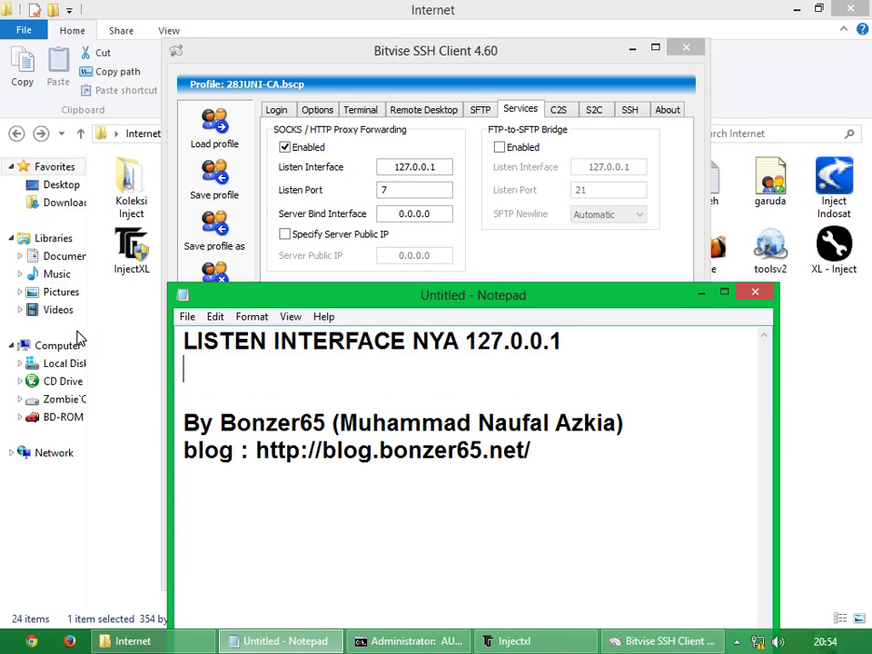
Step: Add the line "PORT NYA TERSERAH," below the listen interface line of the note
text(PORT)
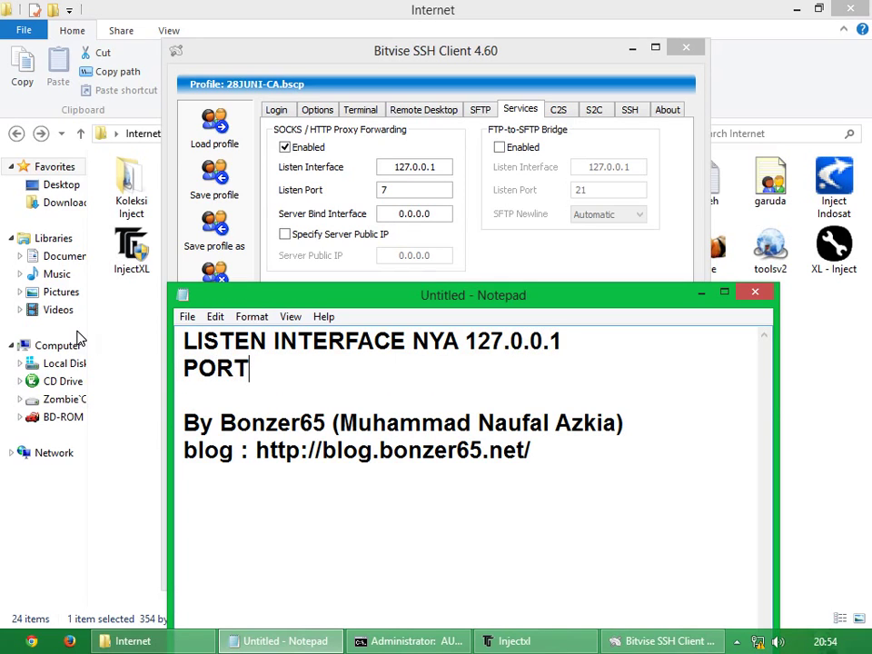
text( NYA TERSE)
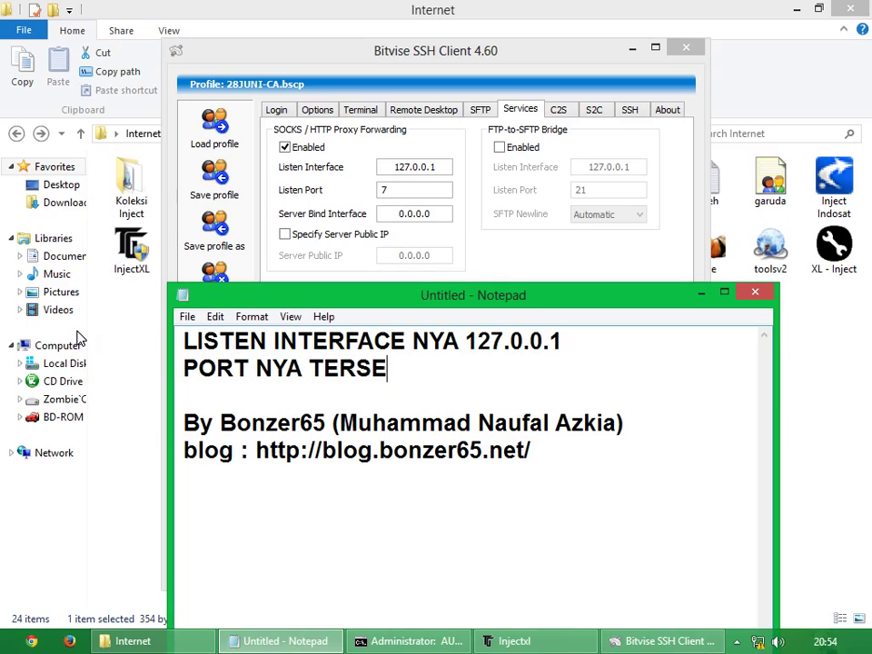
text(RAH,)
key(Return)
Step: Add a third line to the note reading "ASAL SAMA DENGAN YANG DI PROXIFIER"
text(A)
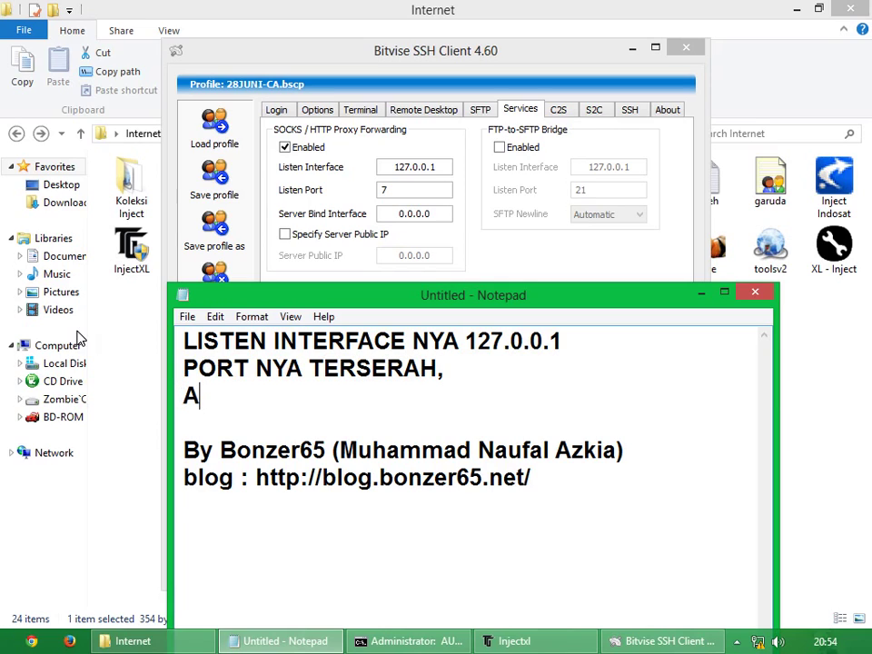
text(SAL SAMA )
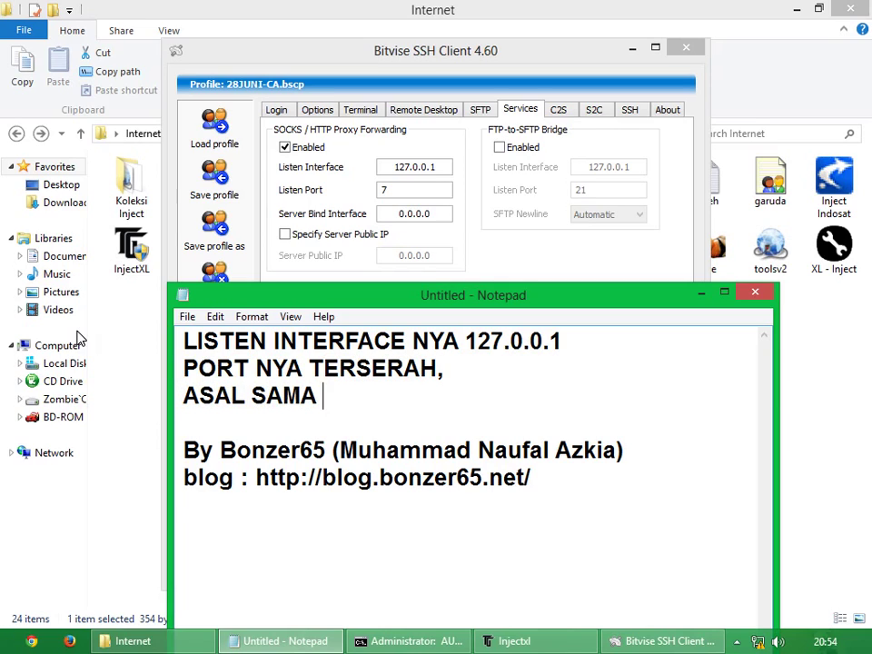
text(DENGAN YAN)
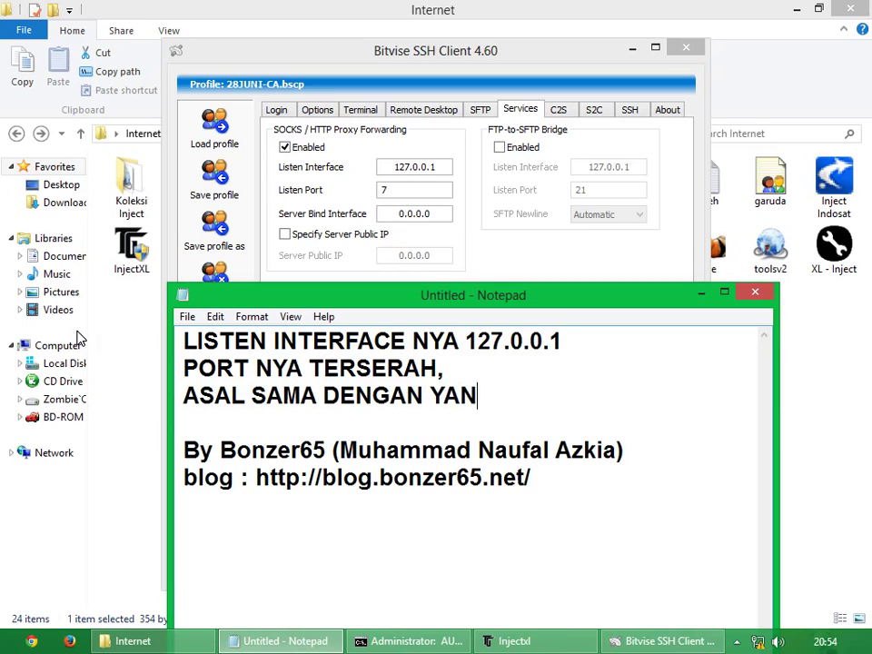
text(G DI PROX)
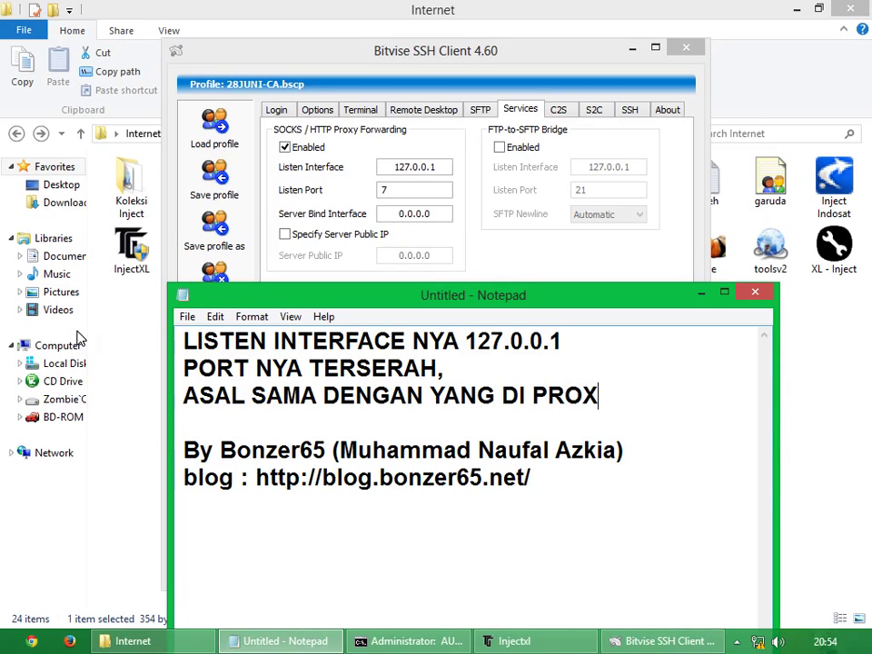
text(IFIE)
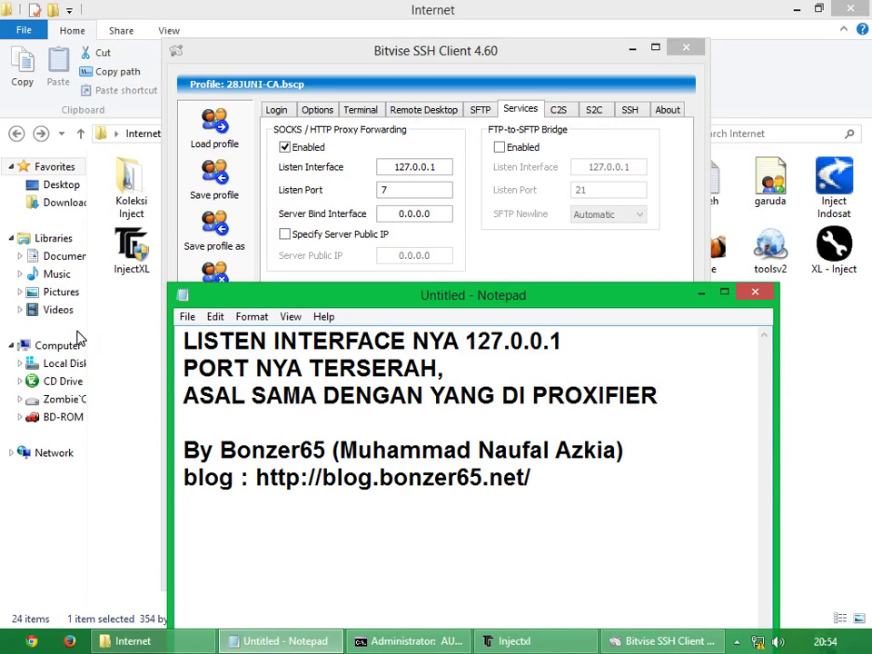
text(R)
key(Return)
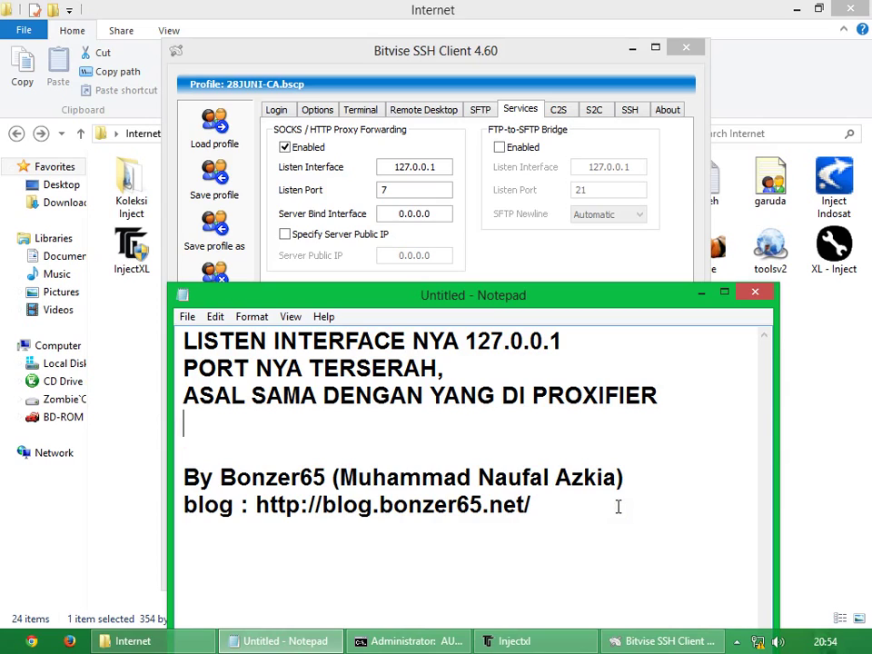
Step: Add a fourth line to the note reading "ANE GANTI LISTEN PORT JADI 1 AJA YA GAN"
text(ANE GANTI)
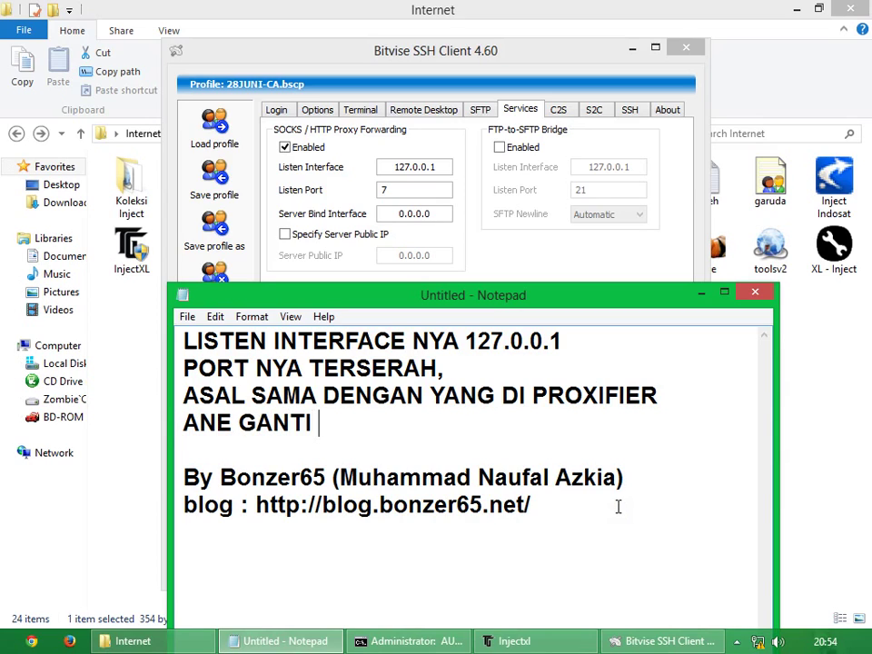
text( LISTEN P)
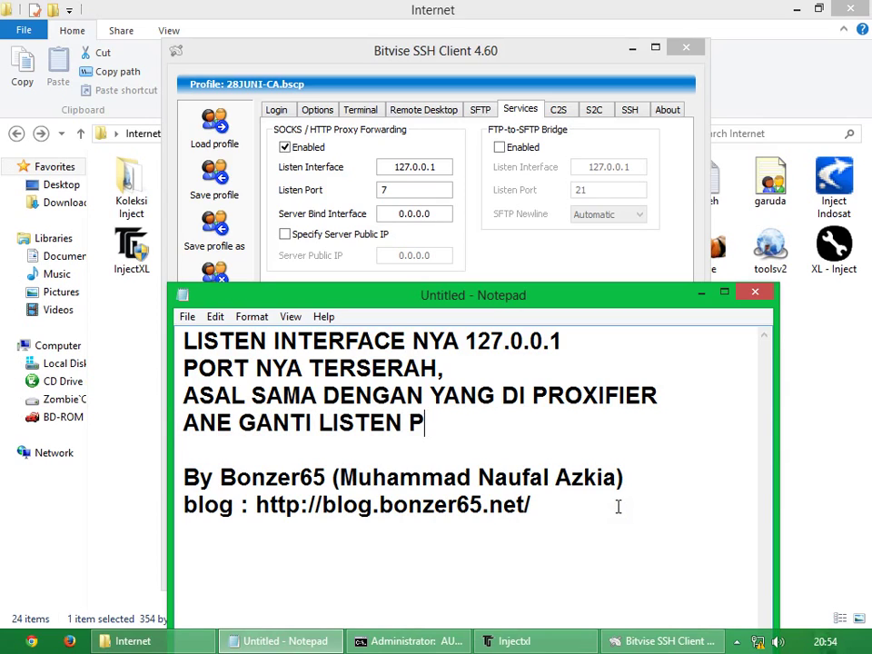
text(ORT JADI)
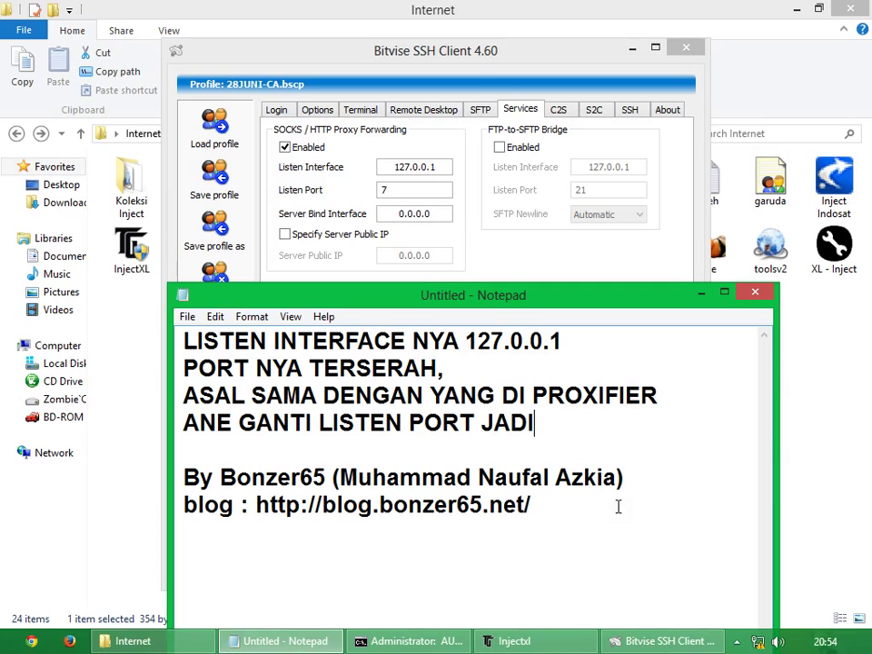
text( 1 AJA YA GAN)
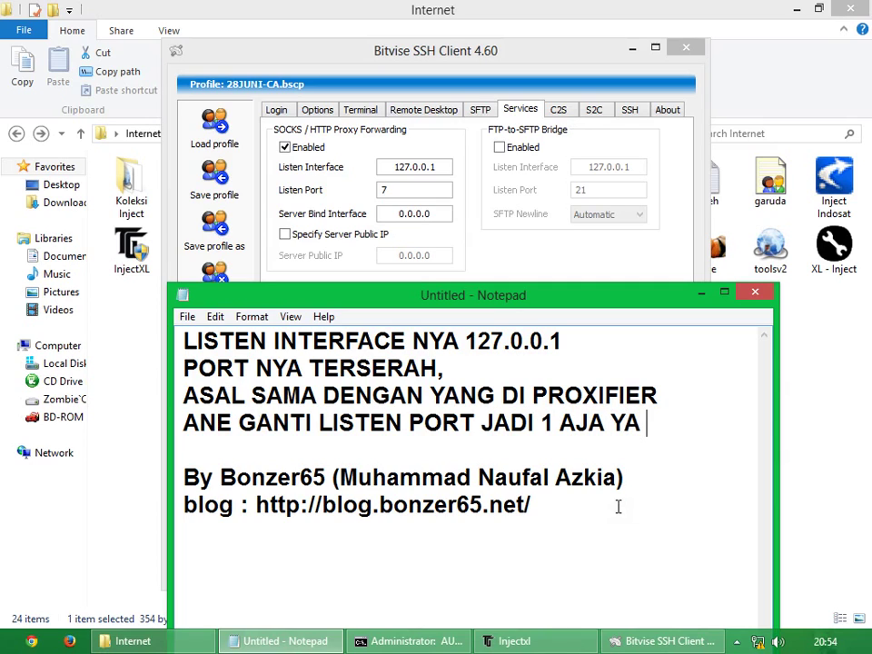
Step: Set the SOCKS / HTTP proxy forwarding listen port in Bitvise to 1
double_click(391, 189)
text(1)
Step: Replace the note's four instruction lines with "NAH SEKARANG LOGIN DEH SSHNYA :)"
click(723, 427)
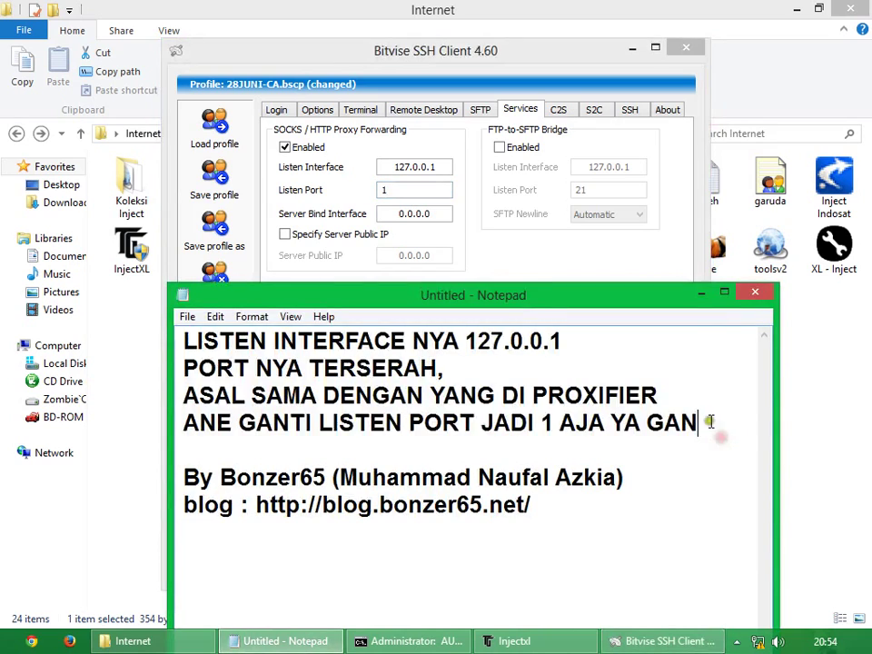
drag(723, 427, 126, 308)
text(NAH )
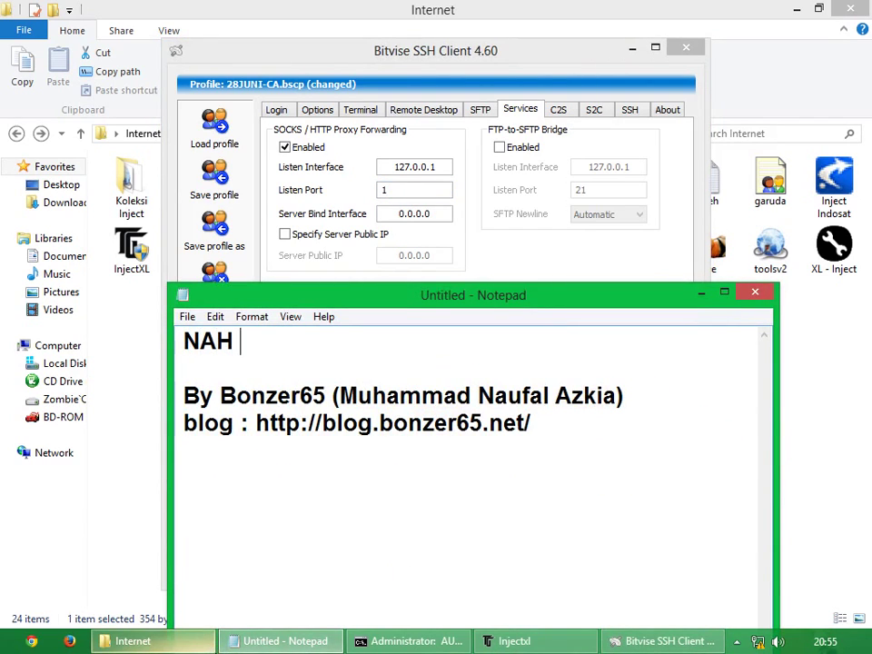
text(SEKARANG LOGIN DEN)
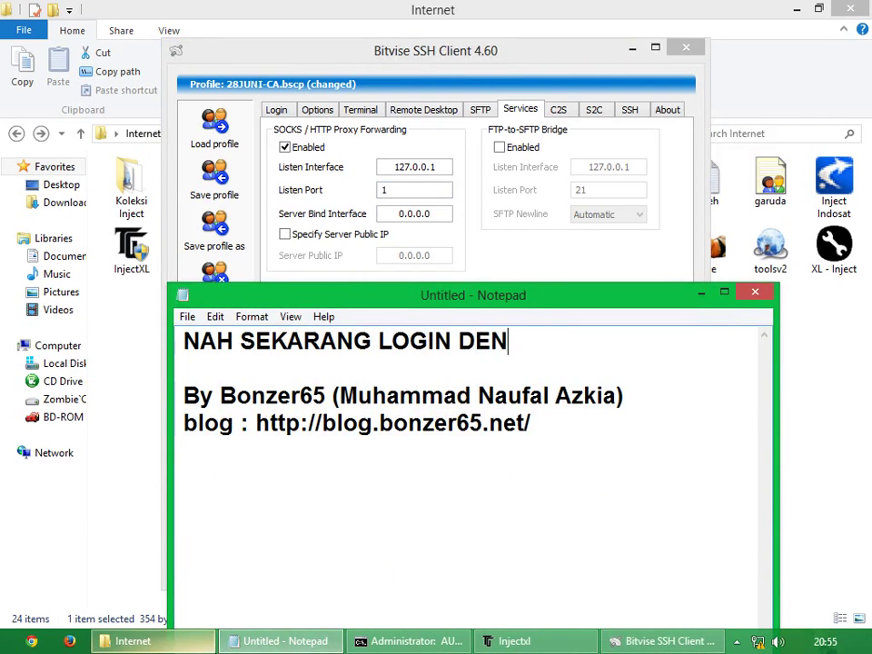
key(BackSpace)
text(H SSHNYA :))
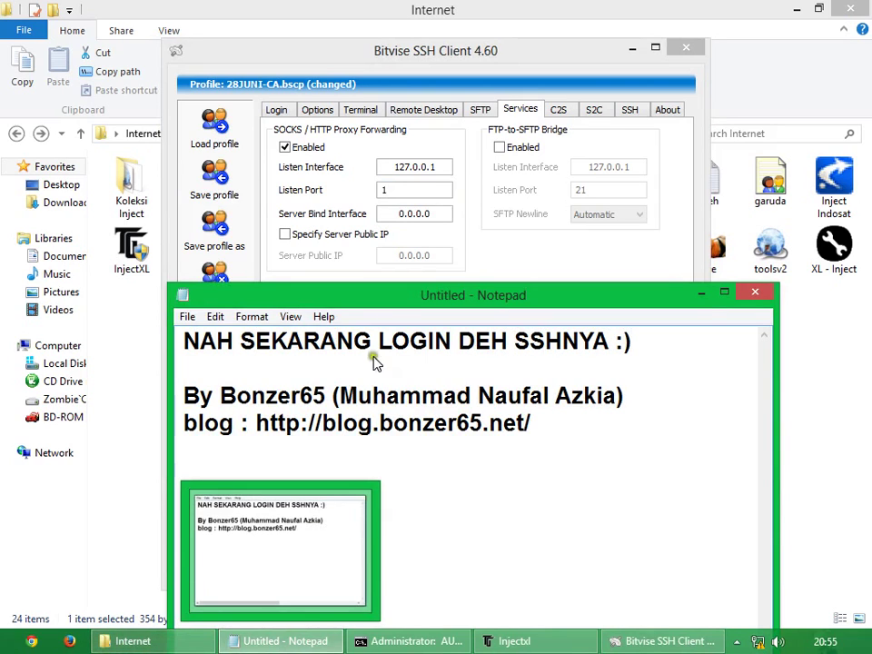
Step: Log in to the SSH server in Bitvise, showing its login settings and checking the TG XL injector during the connection
click(605, 277)
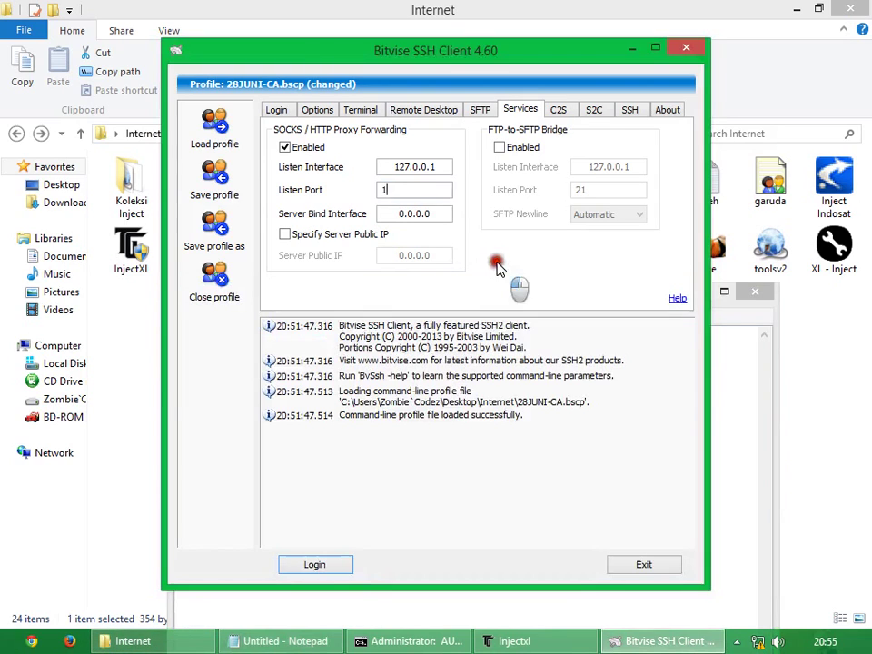
click(326, 564)
click(275, 110)
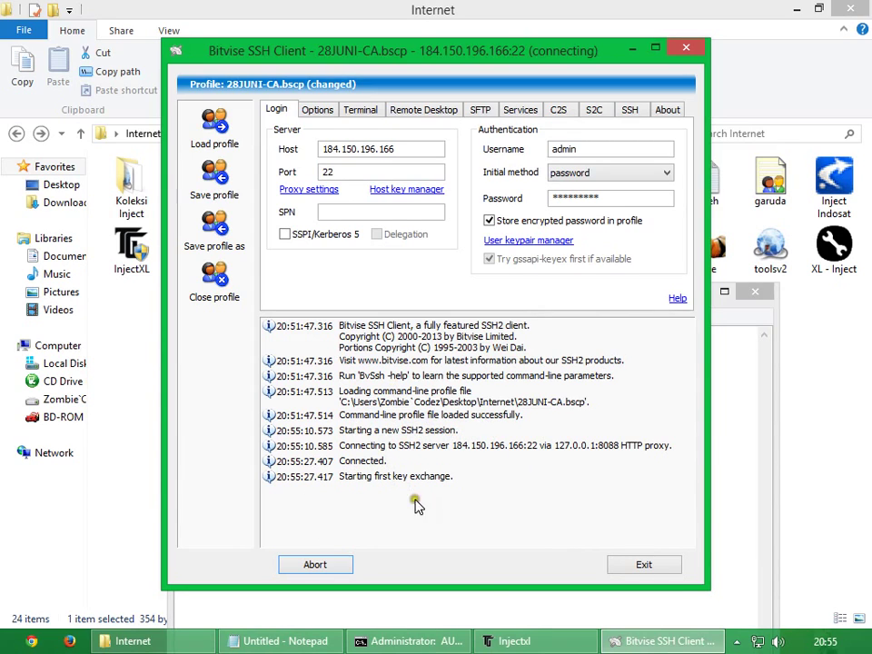
click(512, 640)
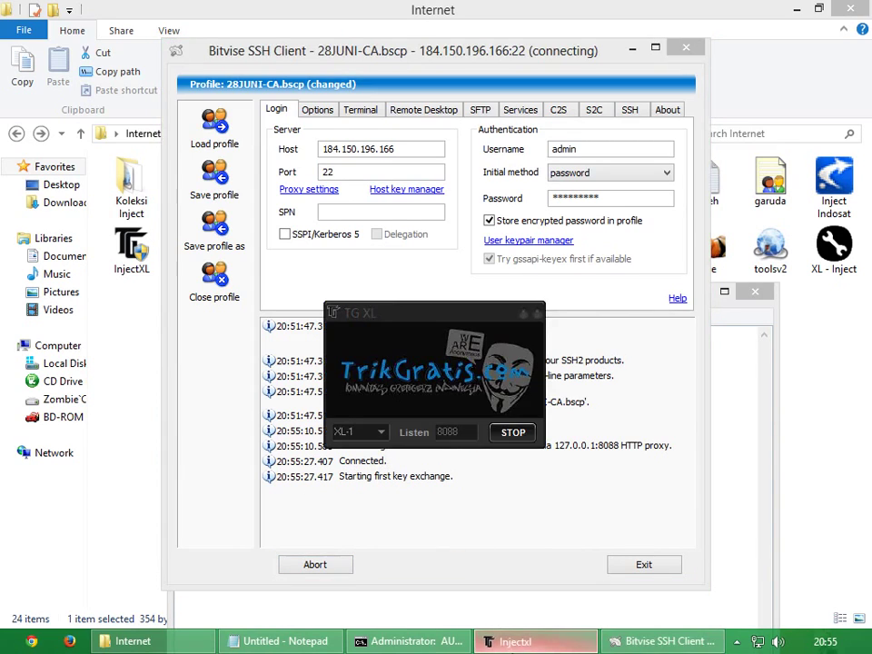
click(385, 482)
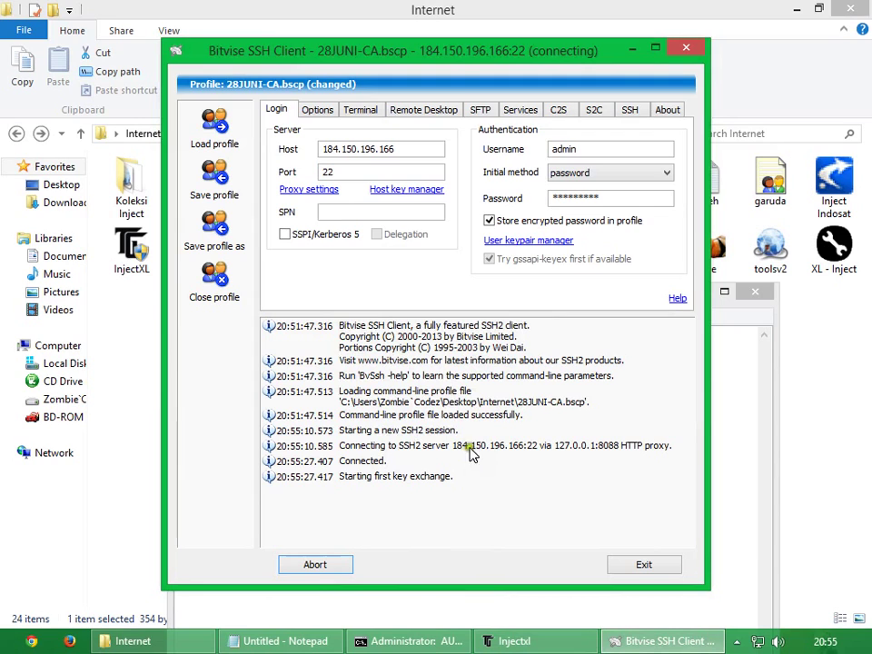
drag(446, 59, 405, 52)
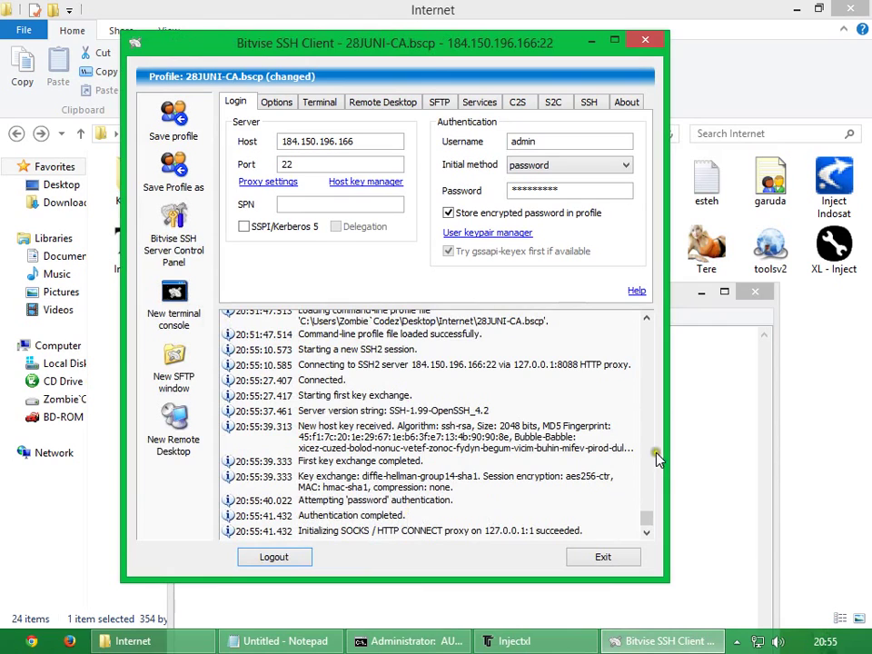
Step: Move the Notepad window aside and replace the note's instruction line with "NAH KALO UDAH GINI UDAH BERHASIL"
key(alt+Tab)
drag(508, 315, 658, 272)
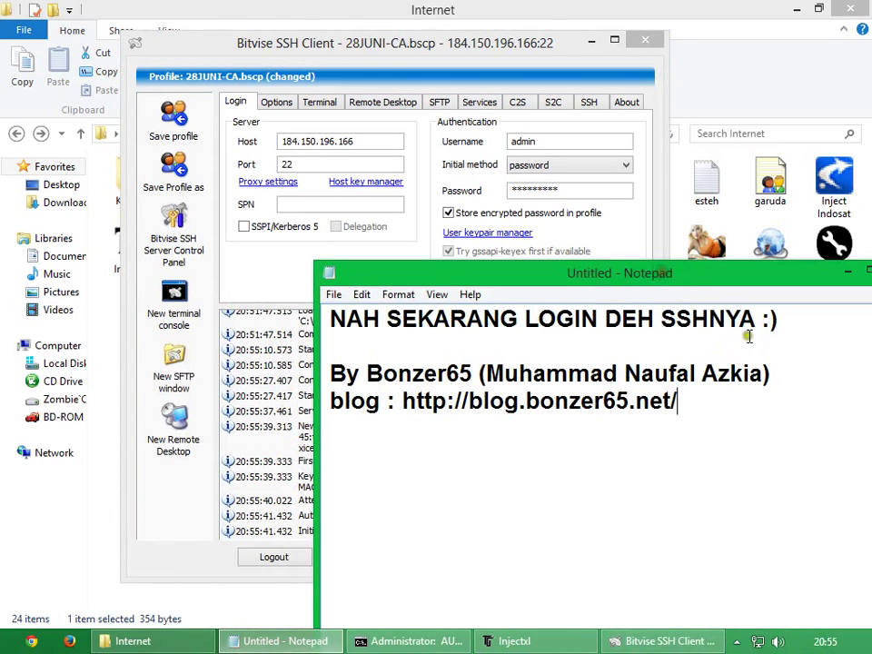
drag(748, 336, 277, 298)
text(NAH)
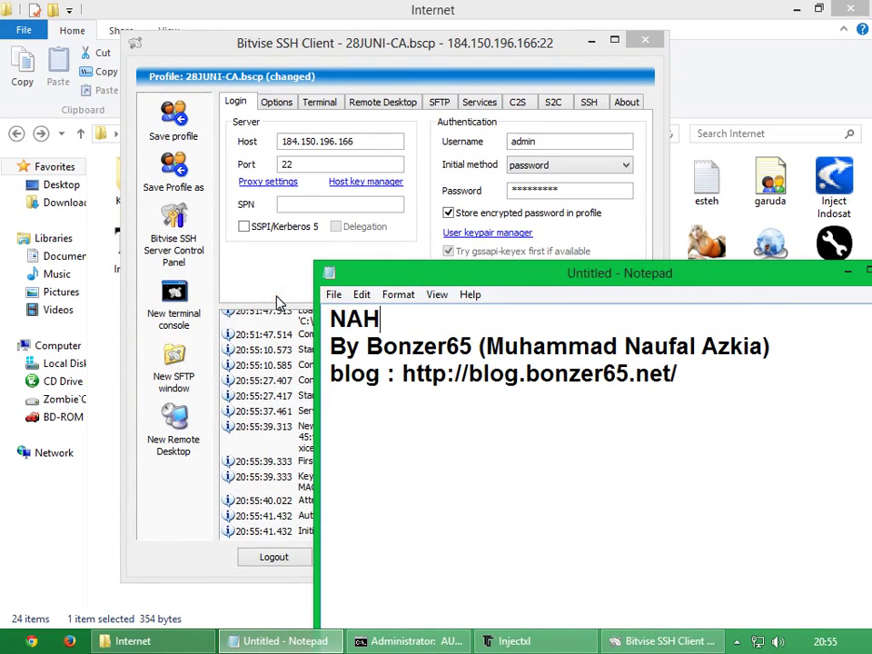
text( KALO UDAH GINI)
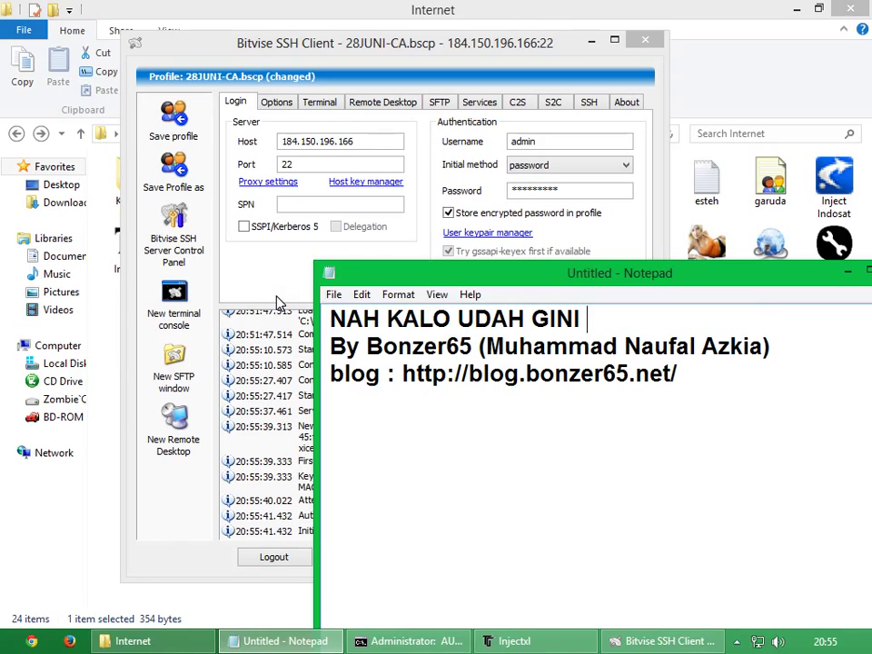
text( UDAH BERHA)
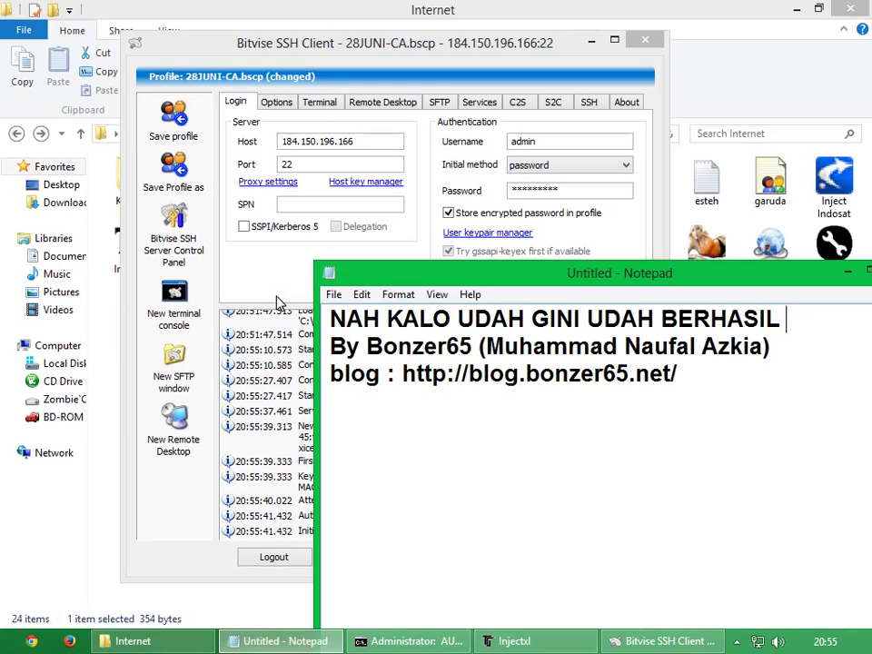
text(SIL)
Step: Continue the note on two more lines reading "LOGINNYA GAN :) TINGGAL MENUJU KE" and "PROXIFIER"
key(Return)
text(LOGI)
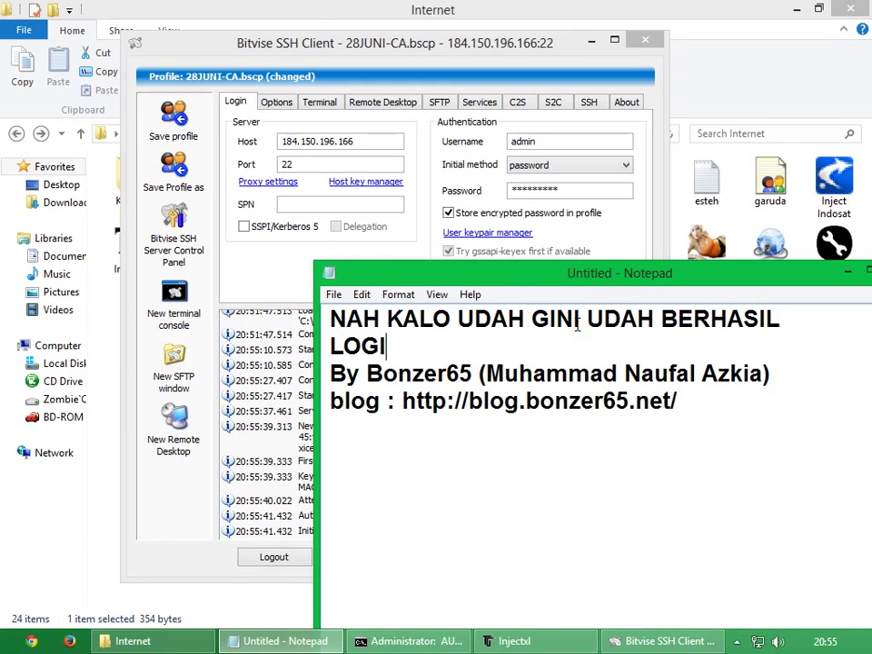
text(NNYA GAN )
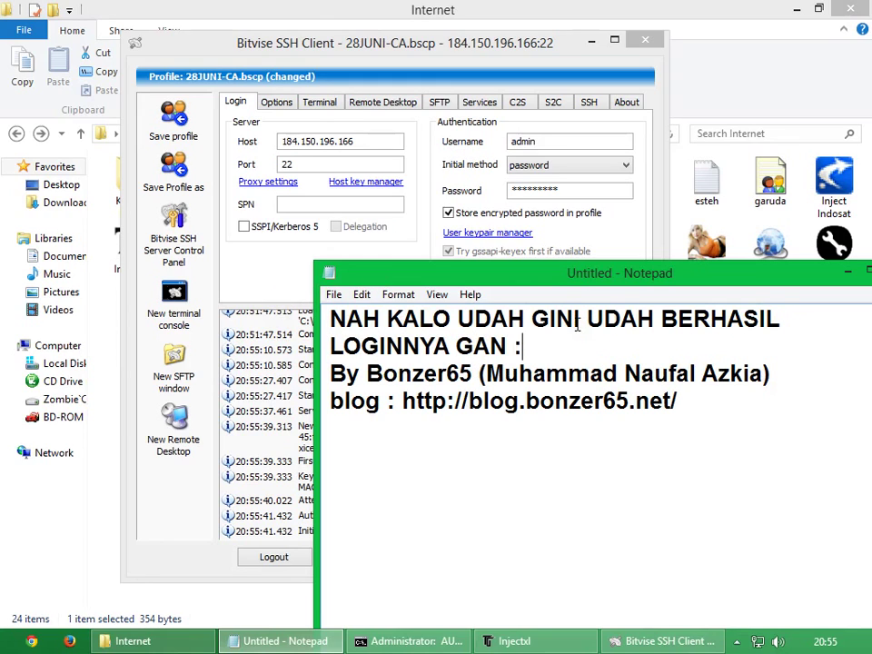
text(:) TINGGAL)
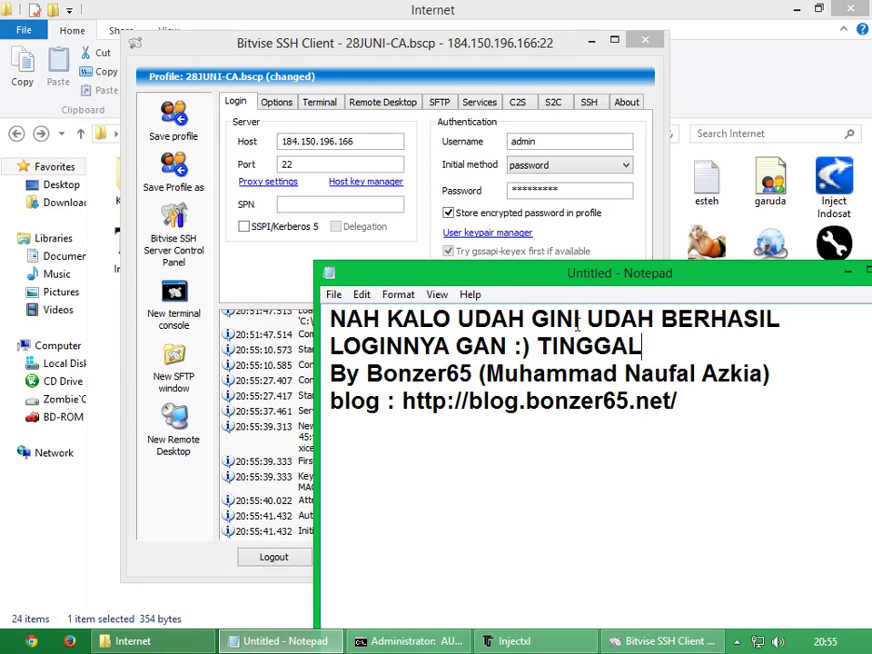
text( MENJ)
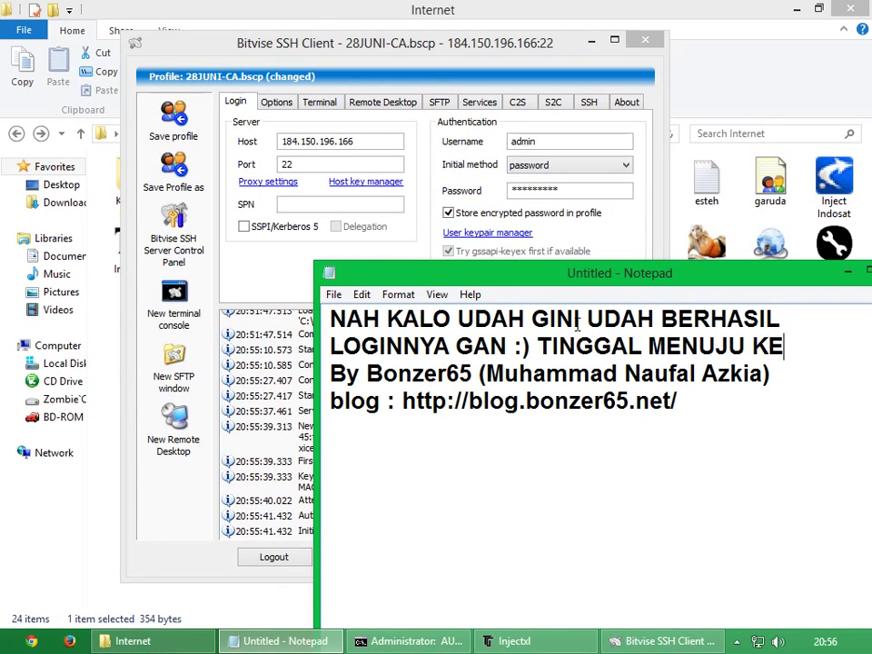
key(Return)
text(PROXIFIE)
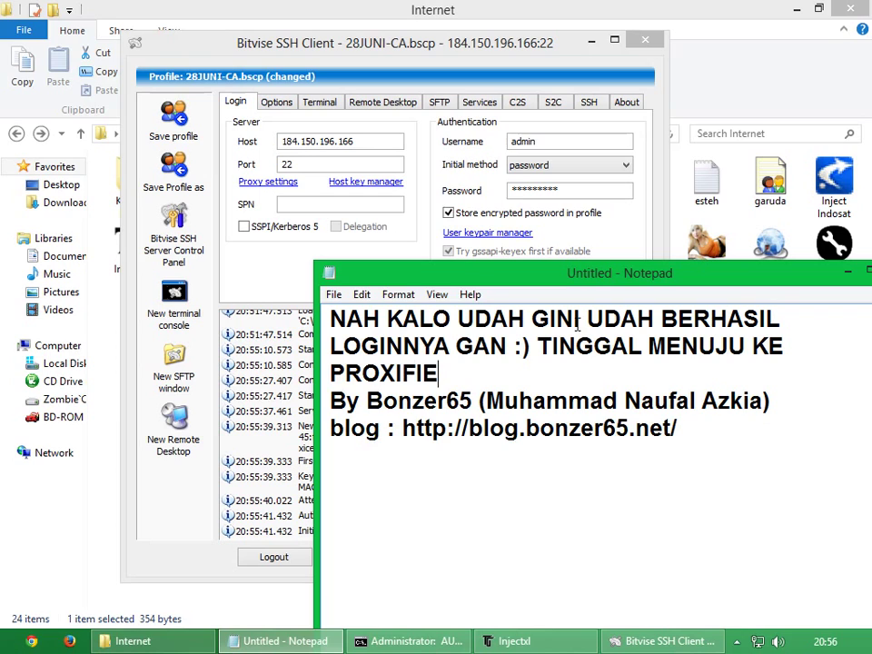
text(R)
key(Return)
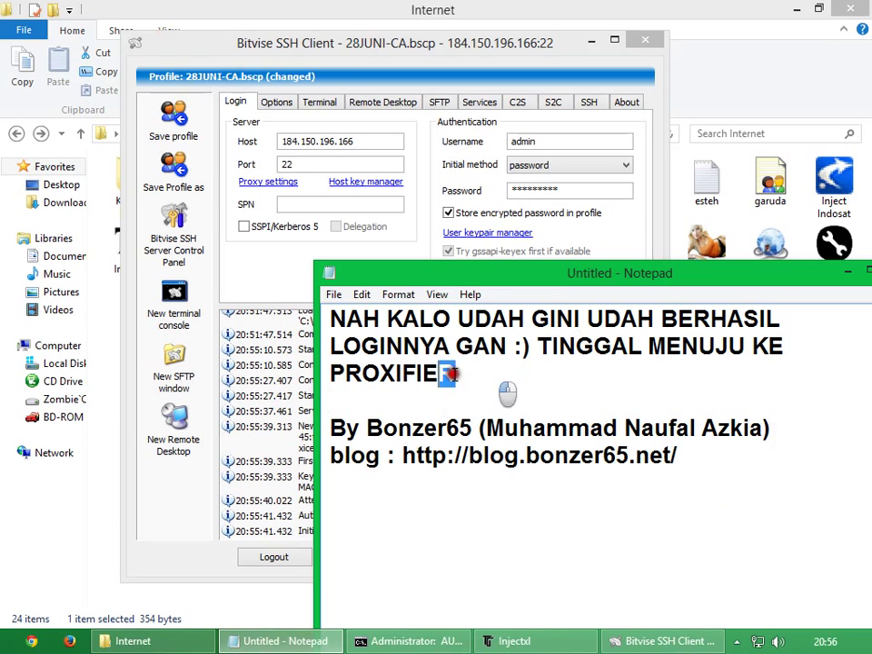
Step: Clear the three instruction lines from the note and minimize the Bitvise window
drag(455, 374, 285, 309)
key(BackSpace)
click(245, 422)
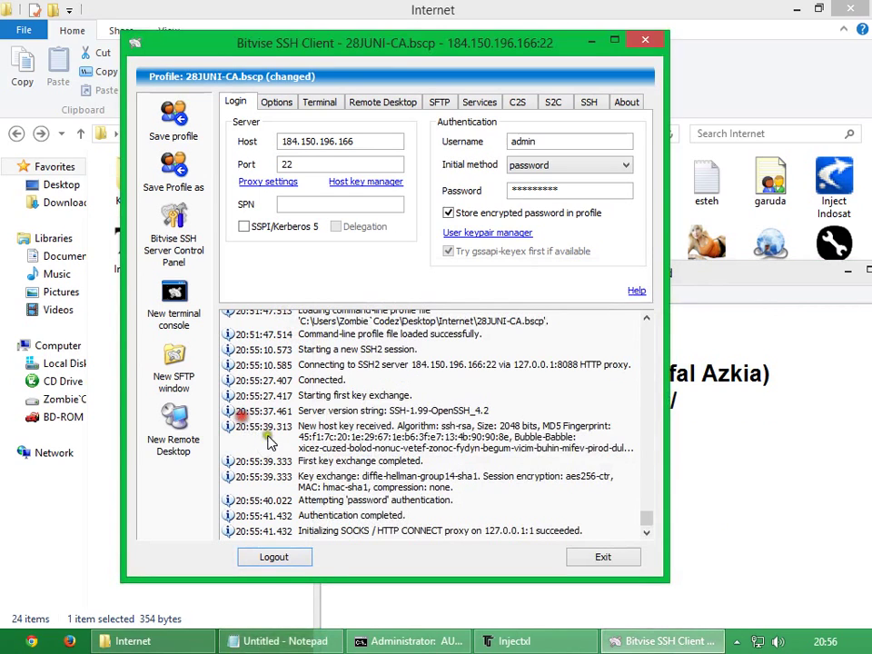
click(592, 41)
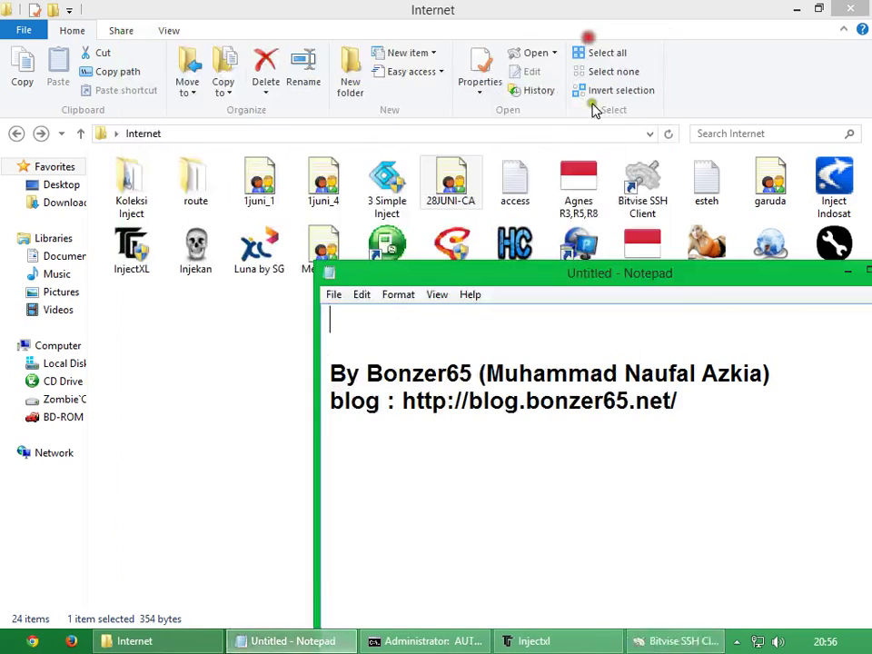
Step: Hide the open windows and launch Proxifier from the Internet folder
key(super+d)
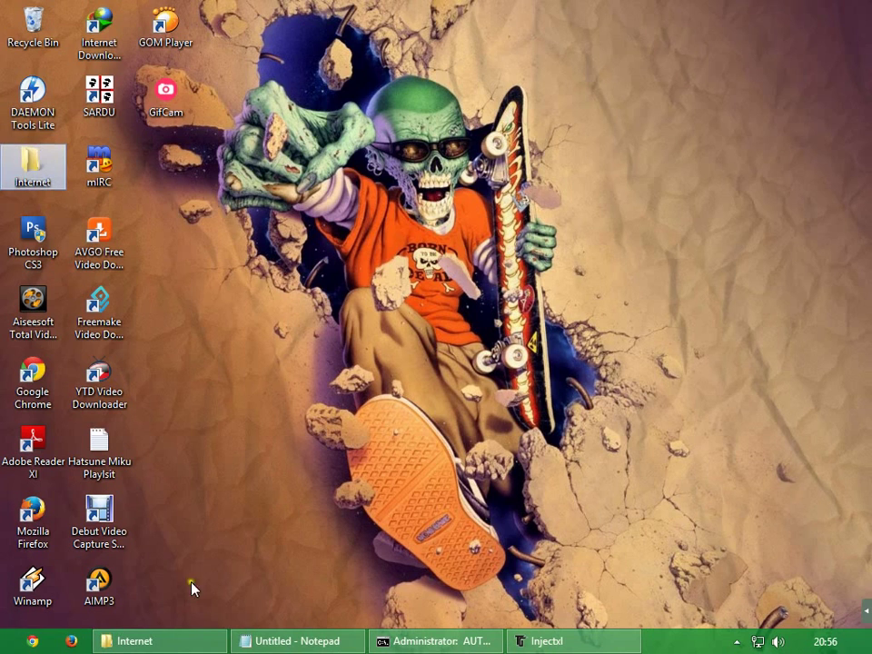
click(159, 640)
click(269, 341)
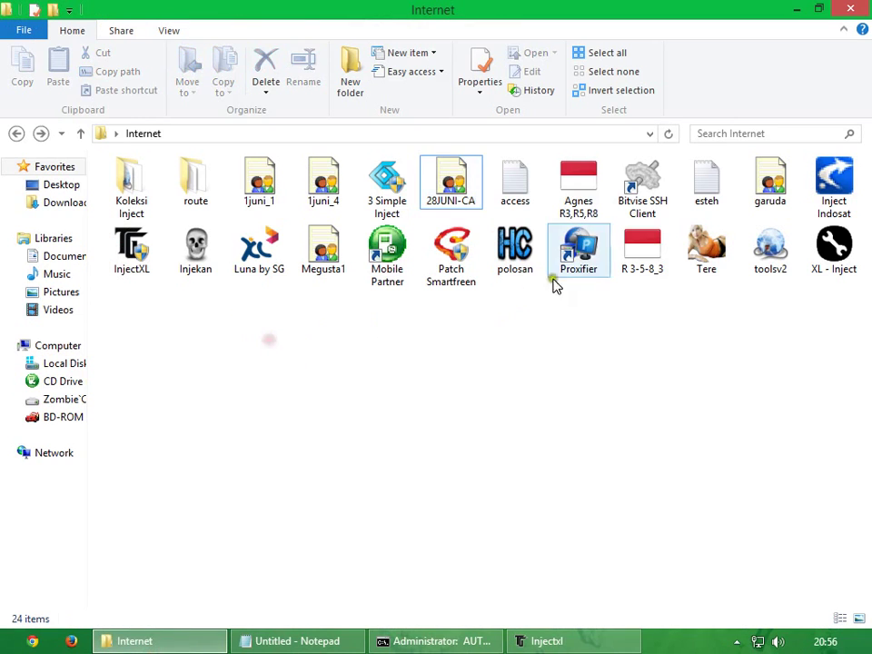
click(572, 259)
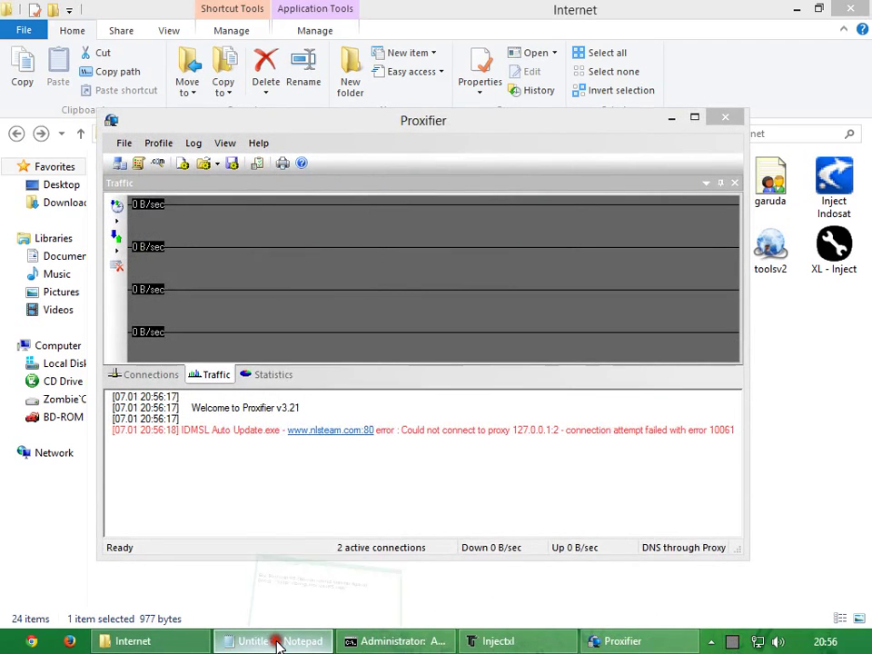
Step: Return to Notepad and write "NAH MENUJU KE PROFILE SETINGANNYA" as the note's first line
click(276, 642)
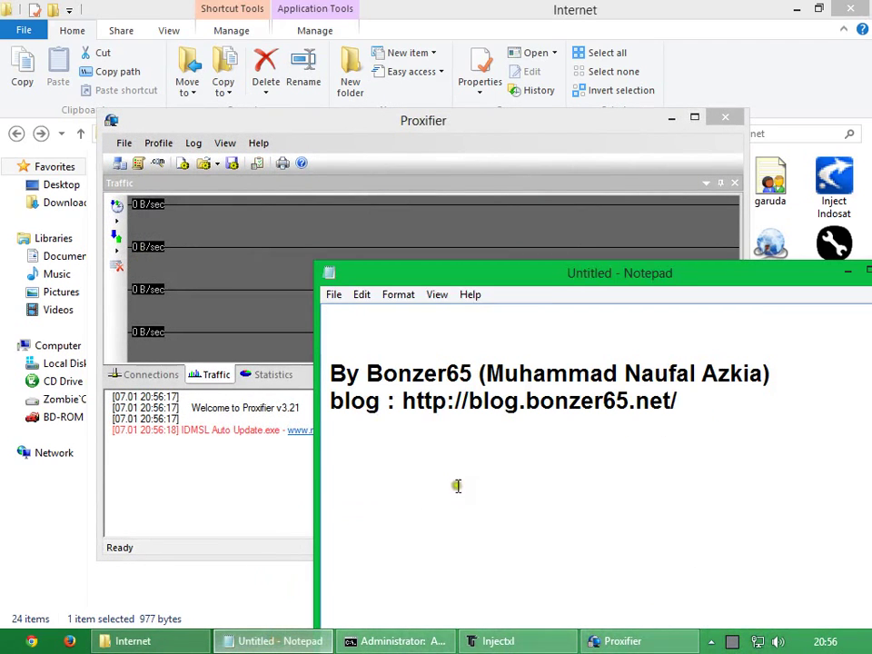
text(NAH )
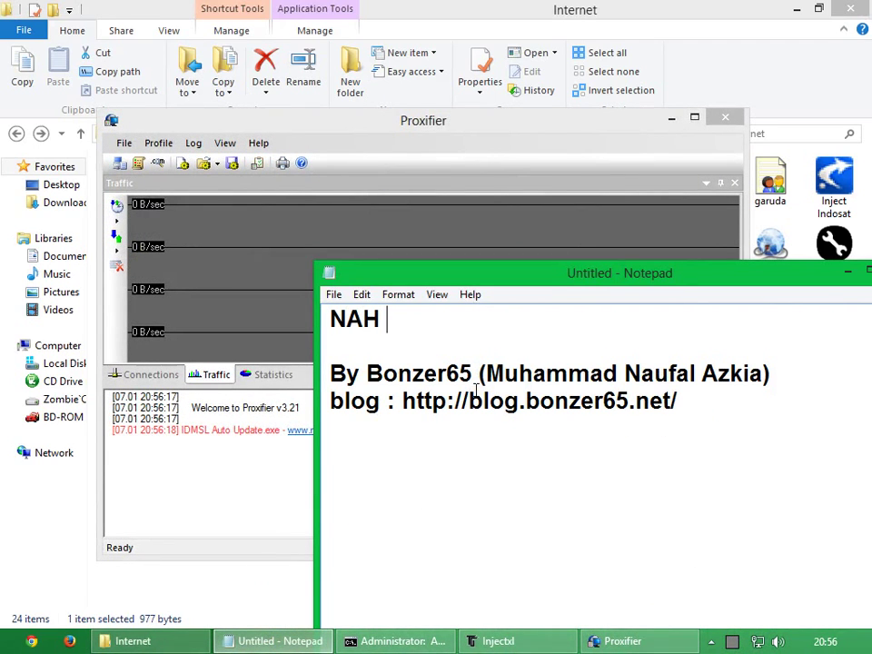
text(MENUJU)
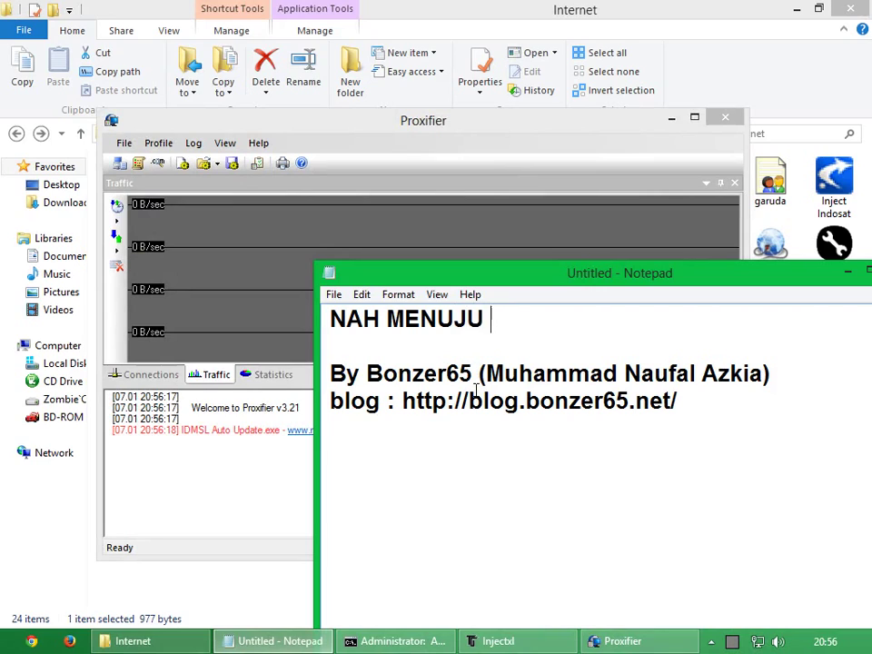
text( KE PROFILE)
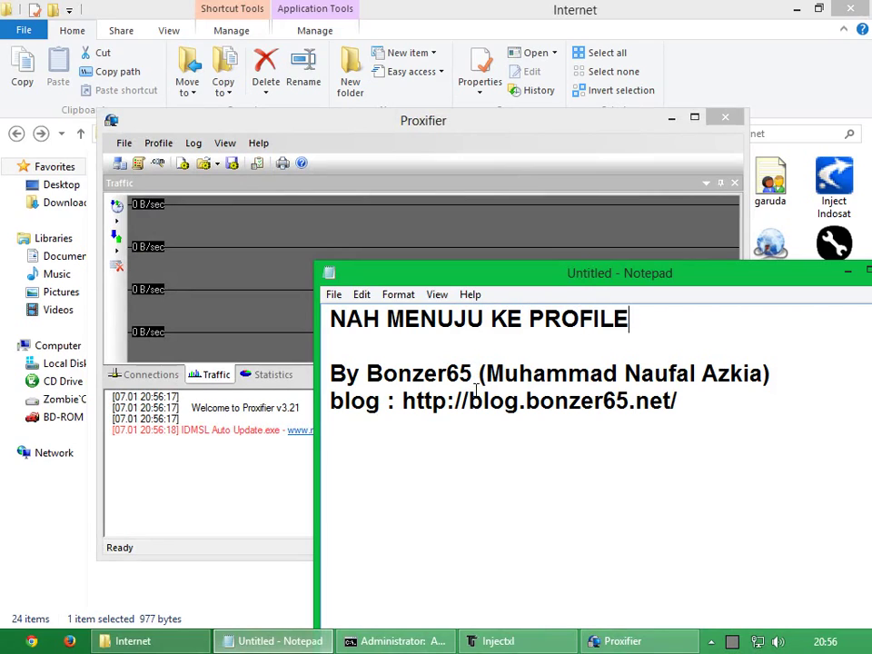
text( SETINGN)
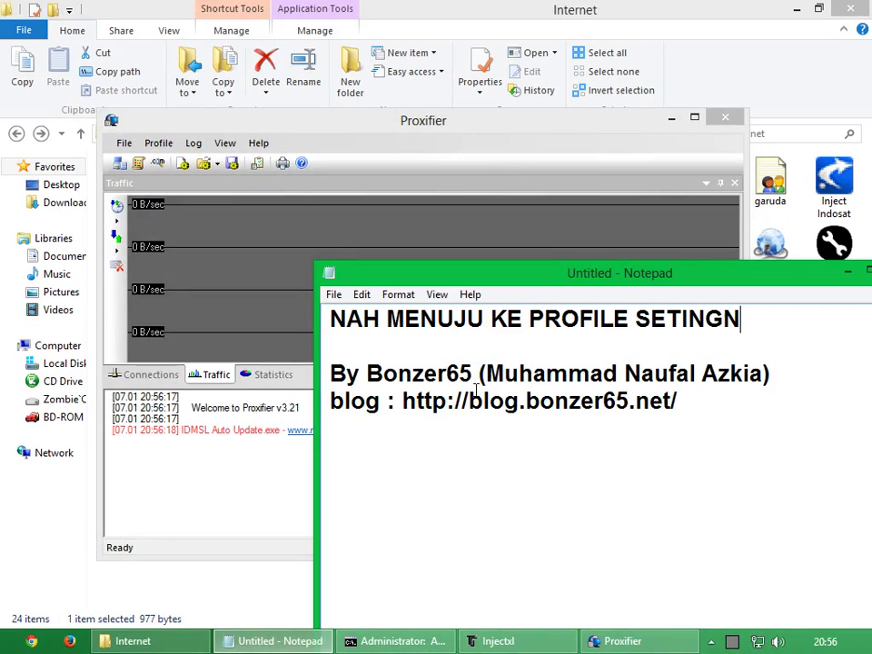
key(BackSpace)
text(ANN)
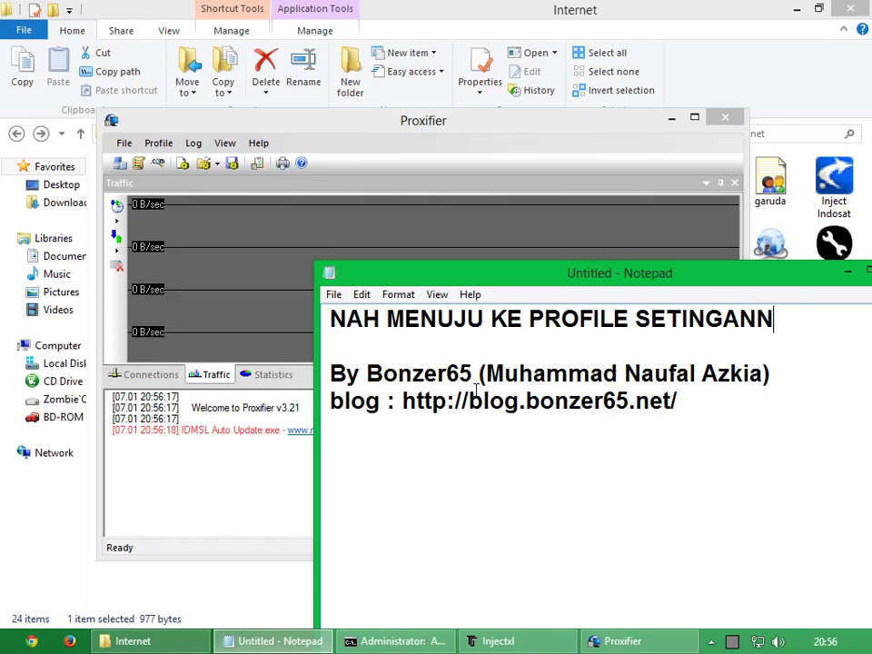
text(YA)
Step: Add two more lines to the note reading "HARUS SAMA DENGAN SETINGAN SERVICE" and "YANG TADI DI BITVISE GAN :)"
key(Return)
text(HARUS SAM)
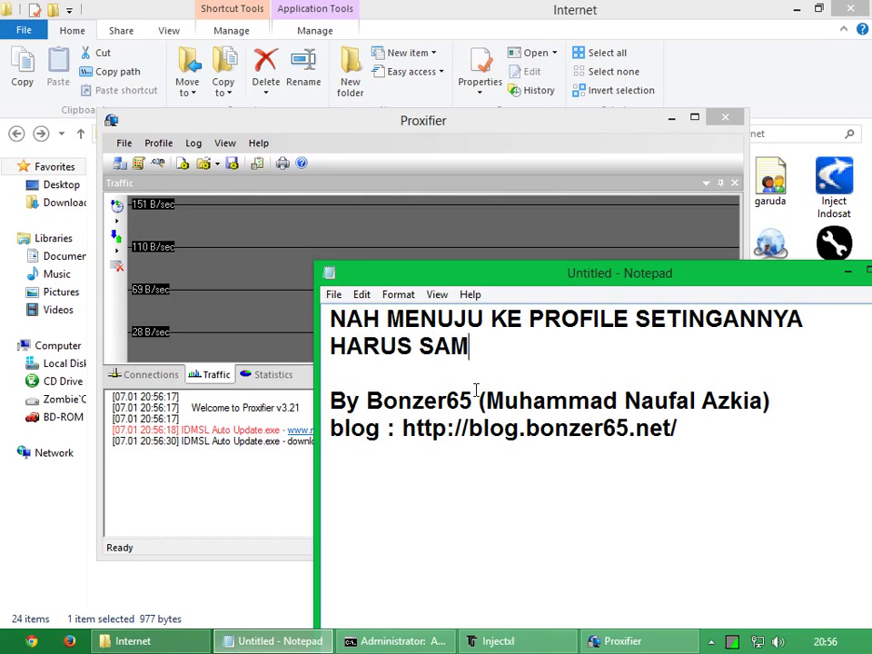
text(A DENGAN)
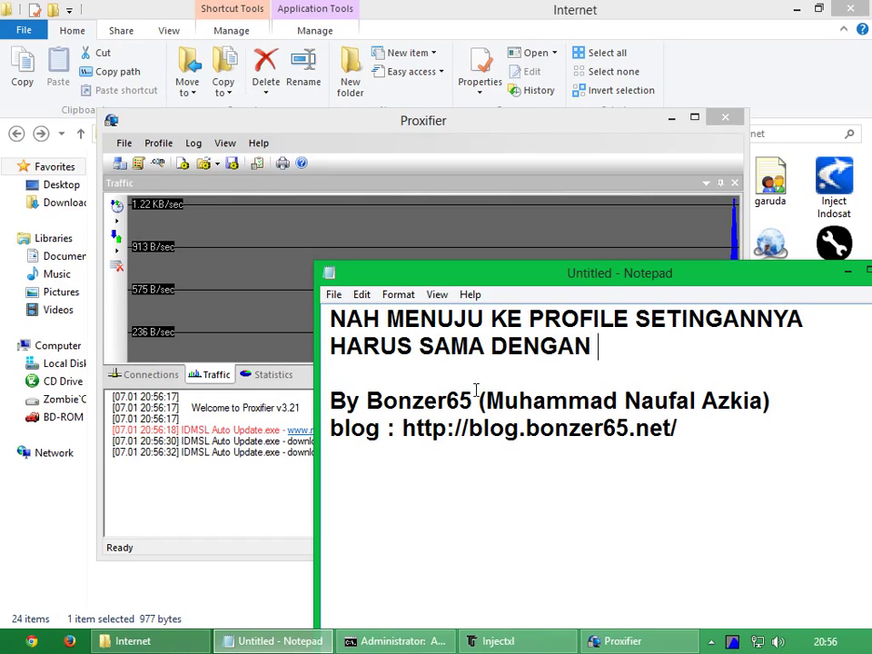
text( SETINGAN)
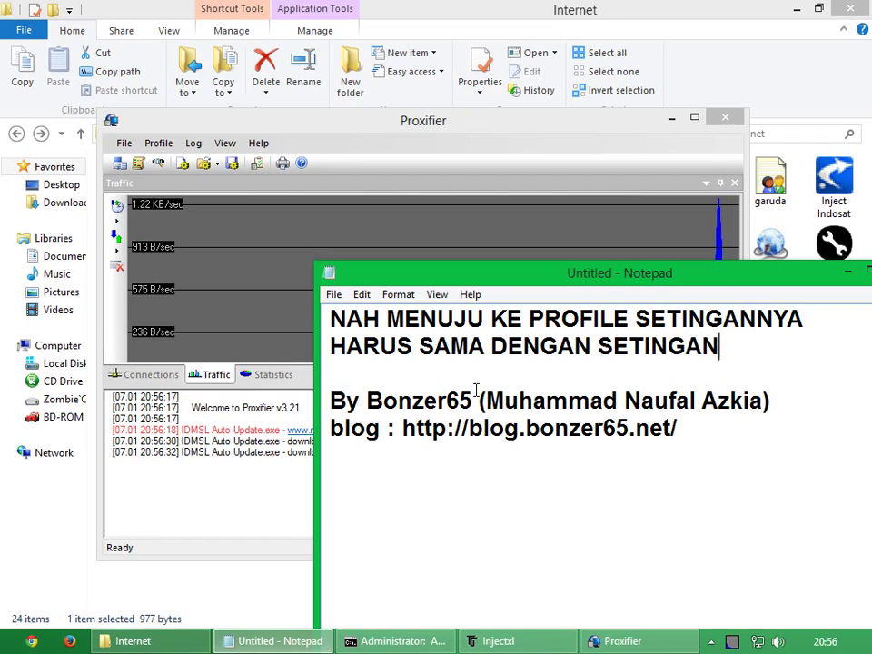
text( SERV)
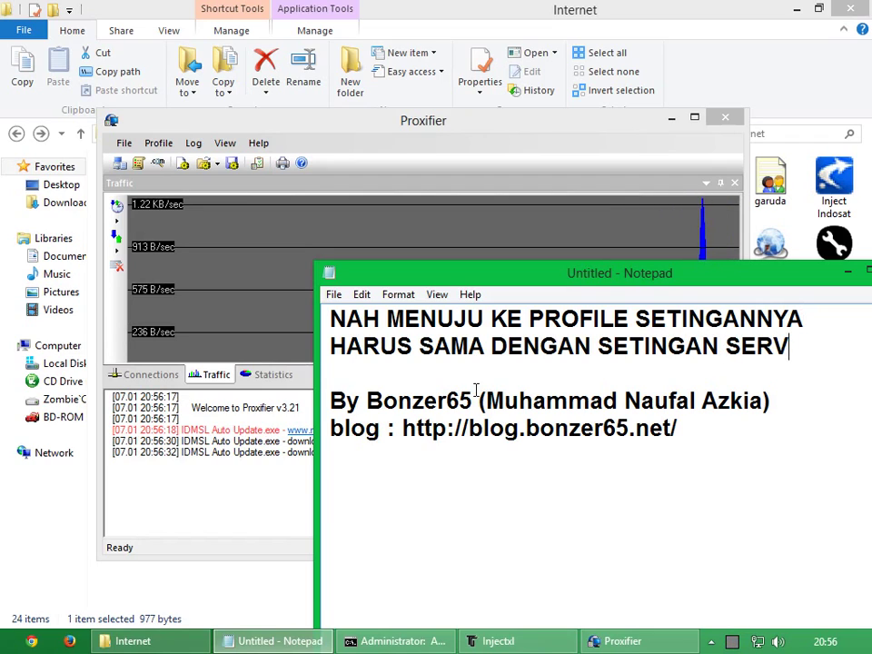
text(ICE)
key(Return)
text(YANG )
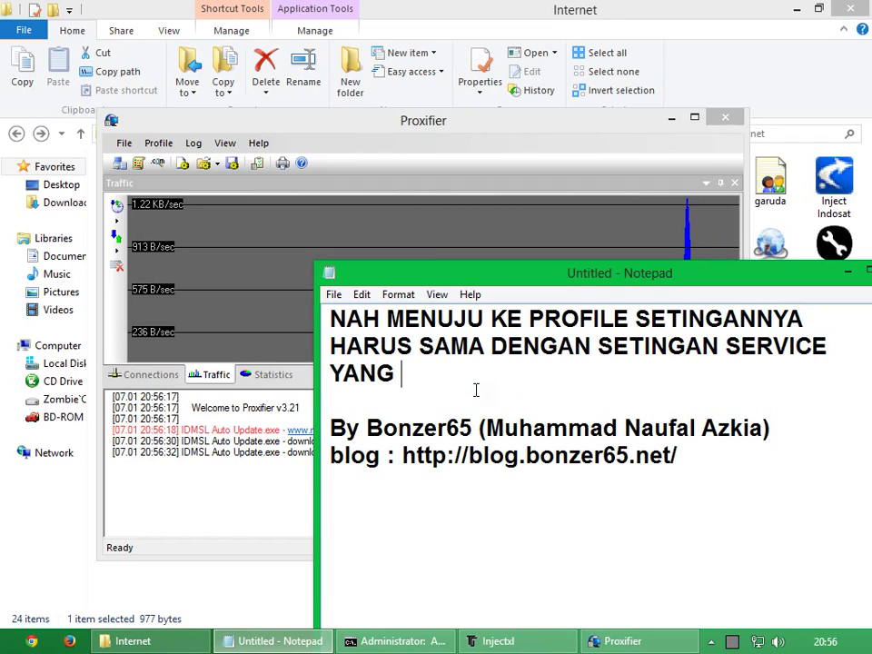
text(TADI DI BIT)
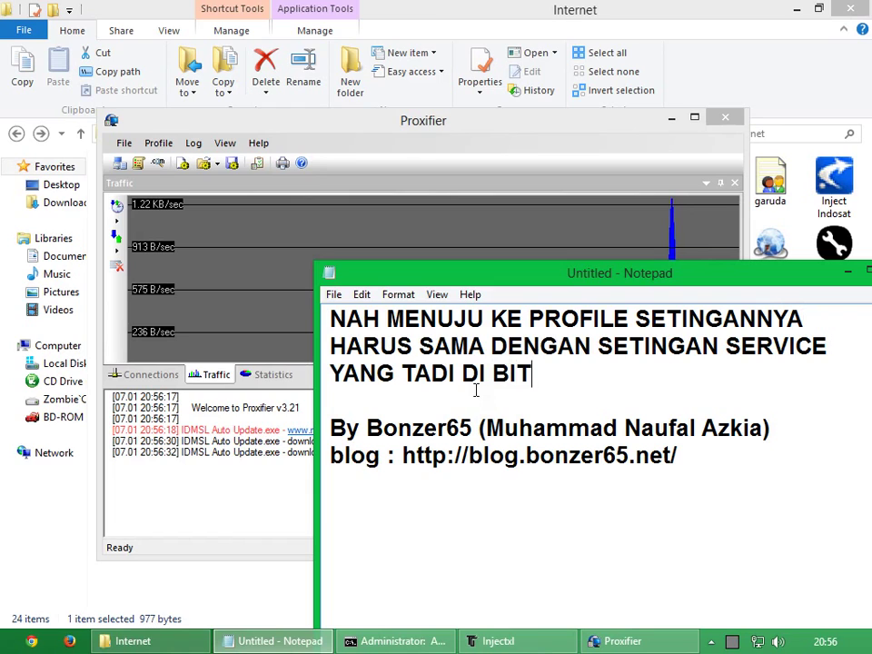
text(VISE GAN)
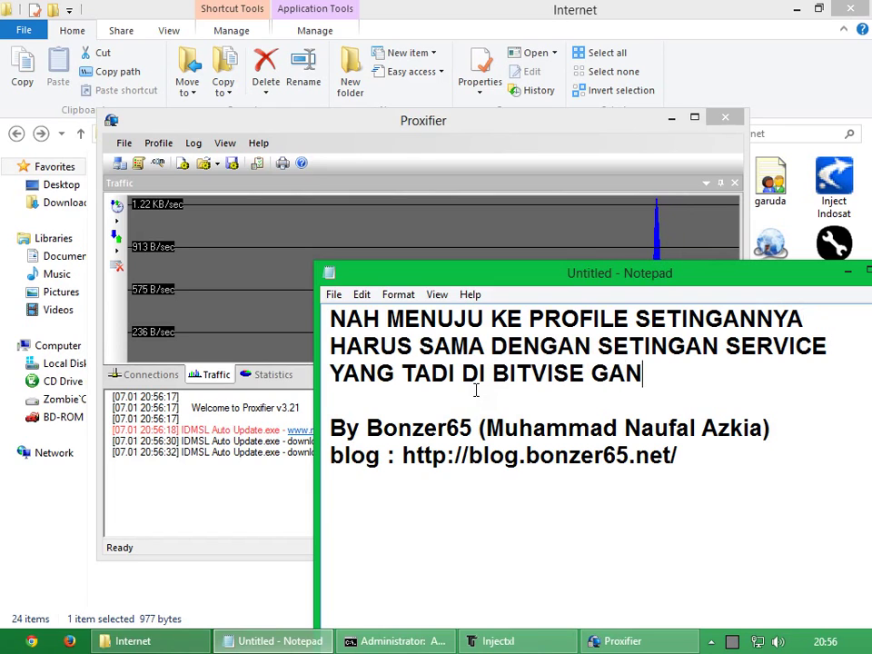
text( :))
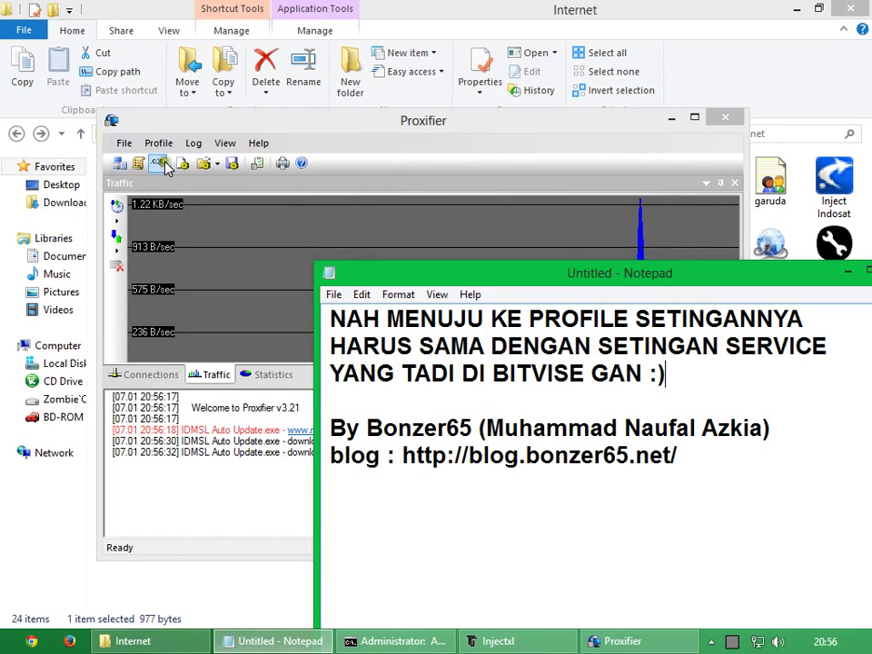
Step: In Proxifier's proxy servers list, remove the Multi load-balancing chain and make Proxy HTTPS 127.0.0.1:2 the default rule's action
click(158, 143)
click(172, 162)
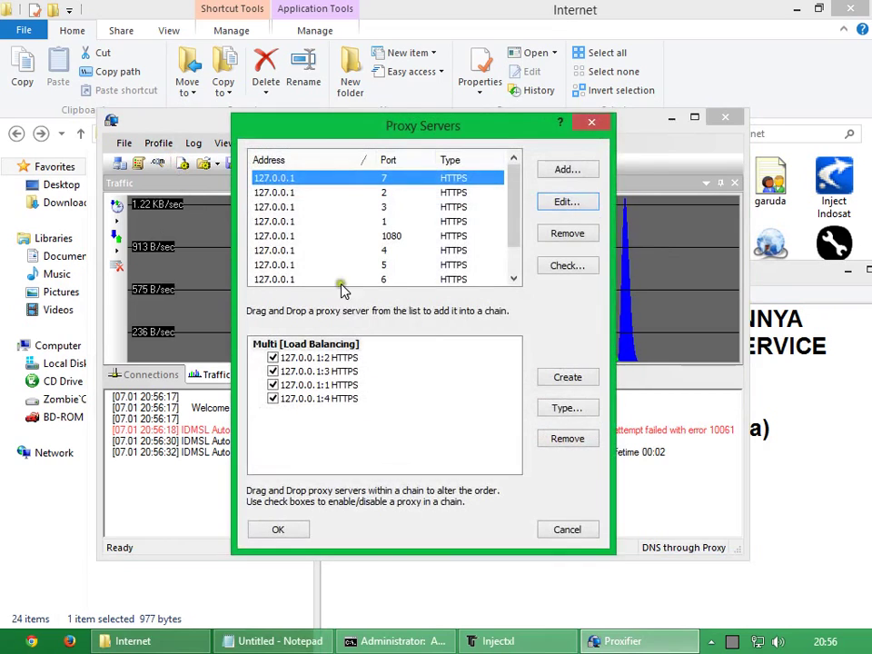
click(334, 386)
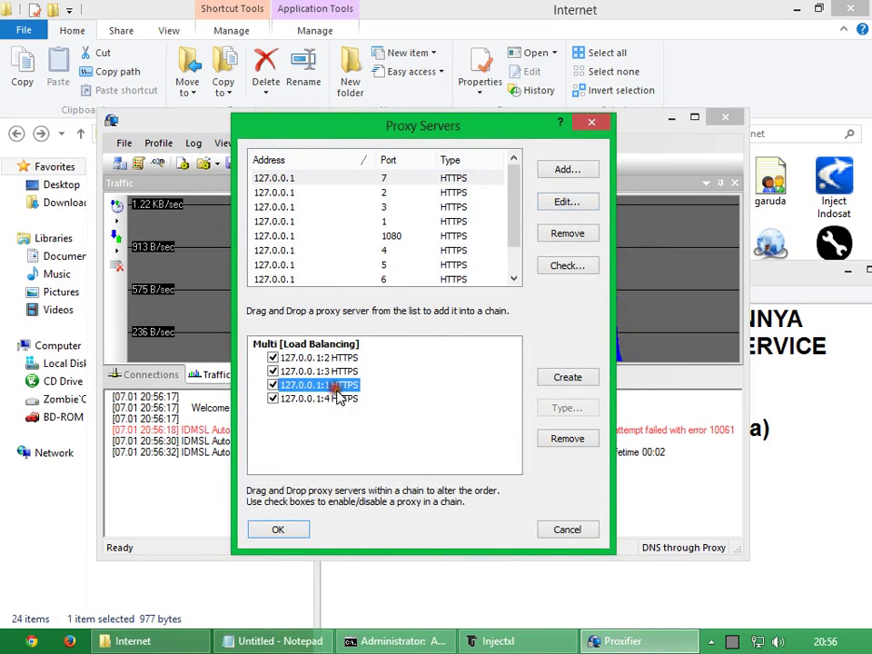
key(Delete)
key(Delete)
key(Delete)
click(329, 349)
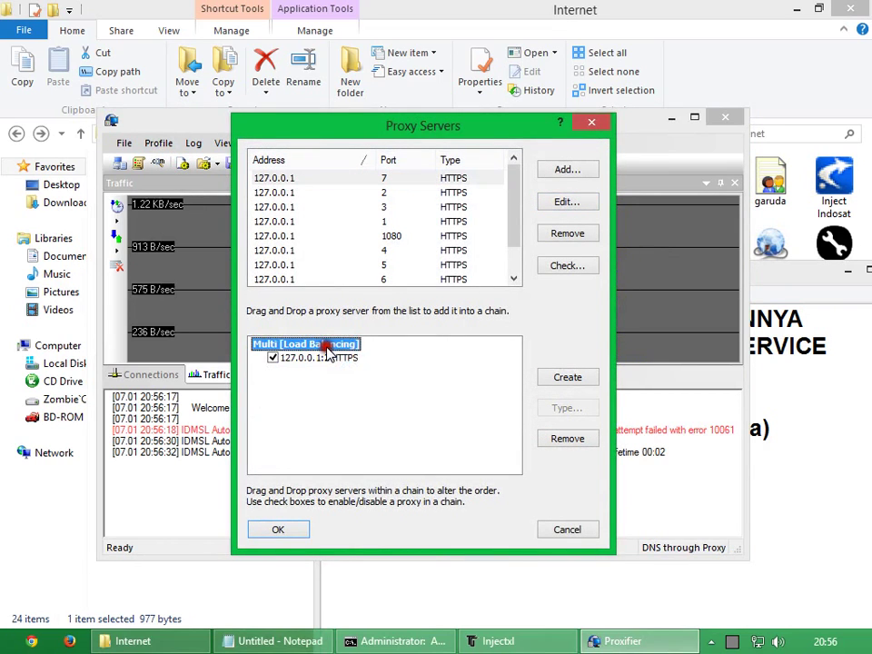
key(Delete)
click(444, 388)
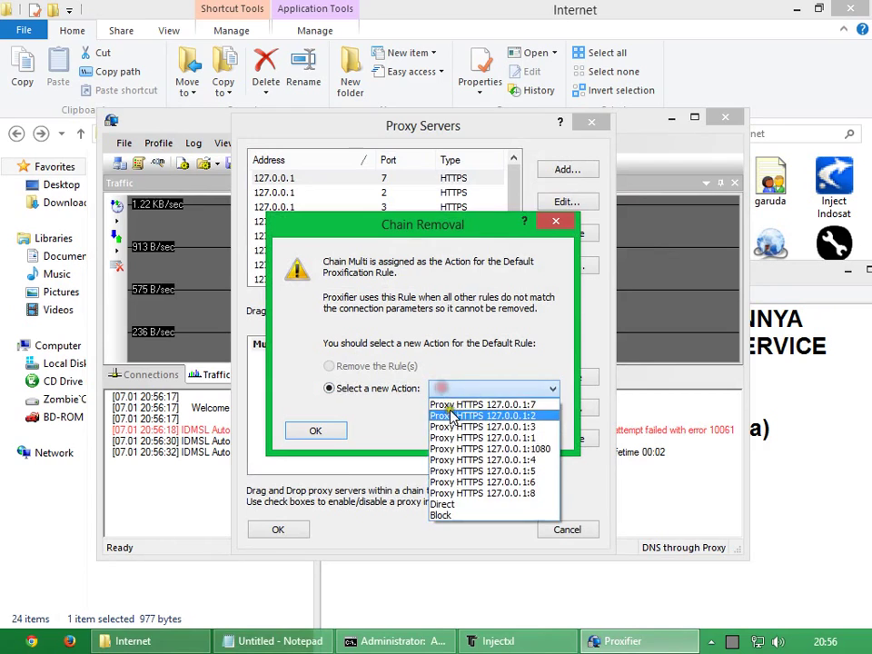
click(451, 415)
click(311, 431)
Step: Remove the 127.0.0.1 proxy on port 3 together with the proxification rule that uses it
click(324, 236)
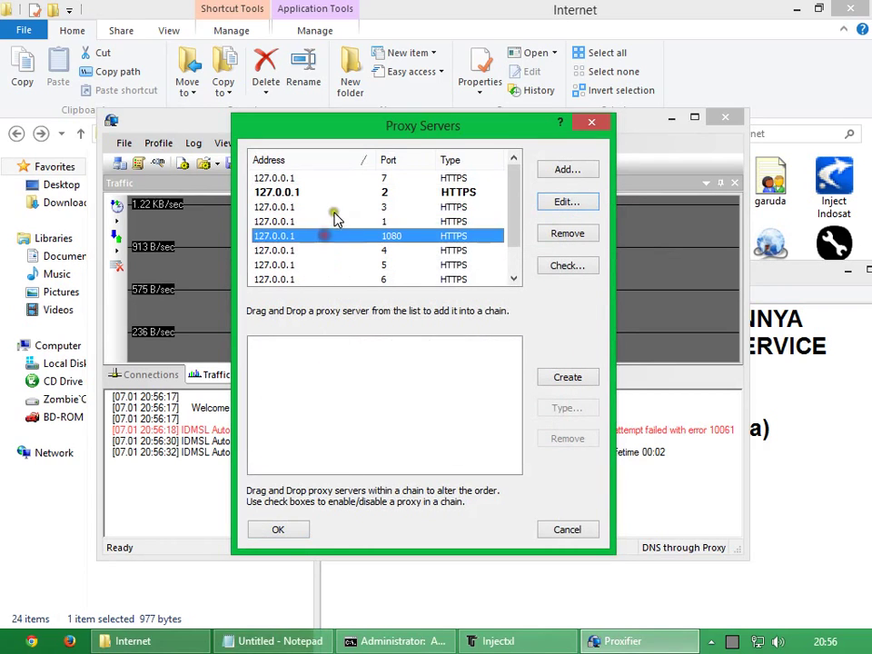
click(334, 208)
key(Delete)
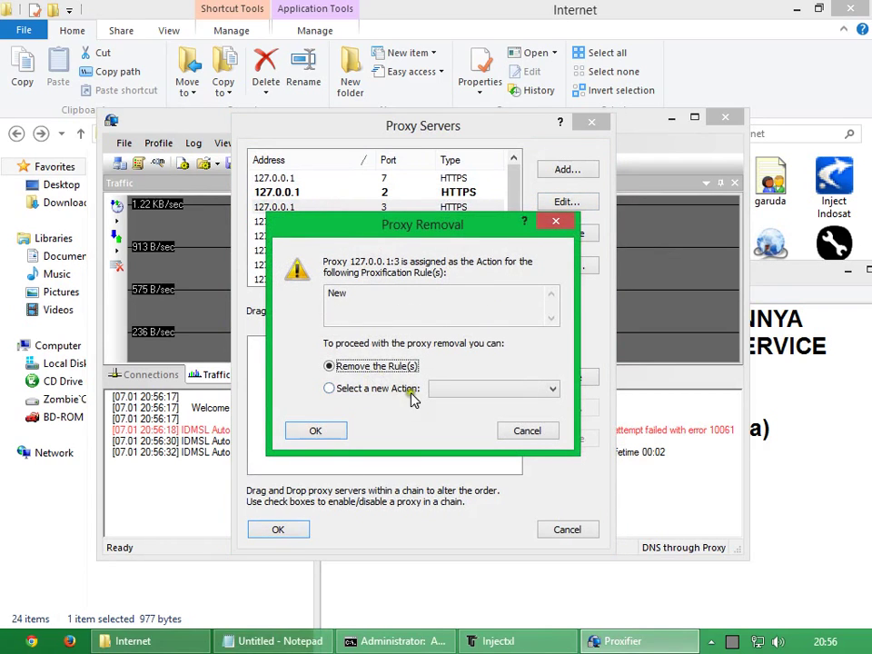
click(315, 430)
Step: Remove the 127.0.0.1 proxies on ports 1080, 4, 5, 6, 8, 1 and 7, keeping only port 2
click(354, 236)
key(Delete)
click(345, 222)
key(Delete)
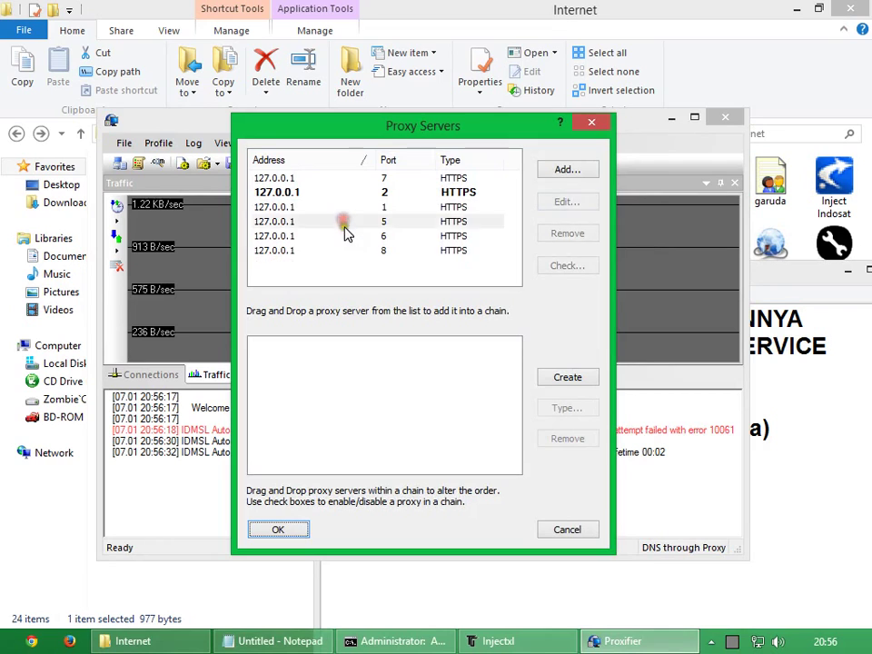
key(Delete)
click(345, 236)
key(Delete)
key(Delete)
click(343, 208)
key(Delete)
click(350, 191)
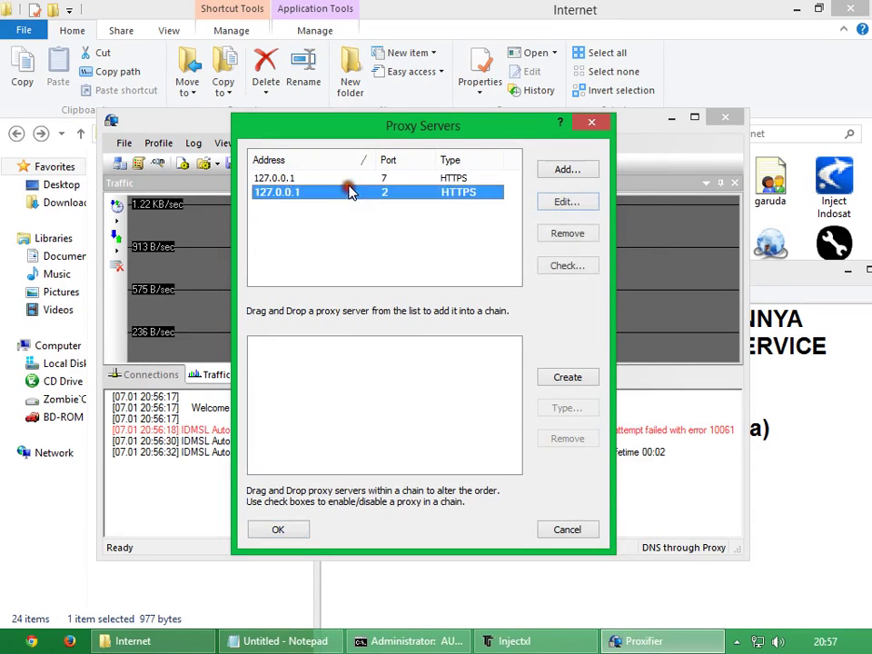
click(351, 179)
key(Delete)
Step: Remove the remaining proxy on port 2 and assign Direct as the default rule's action
click(363, 178)
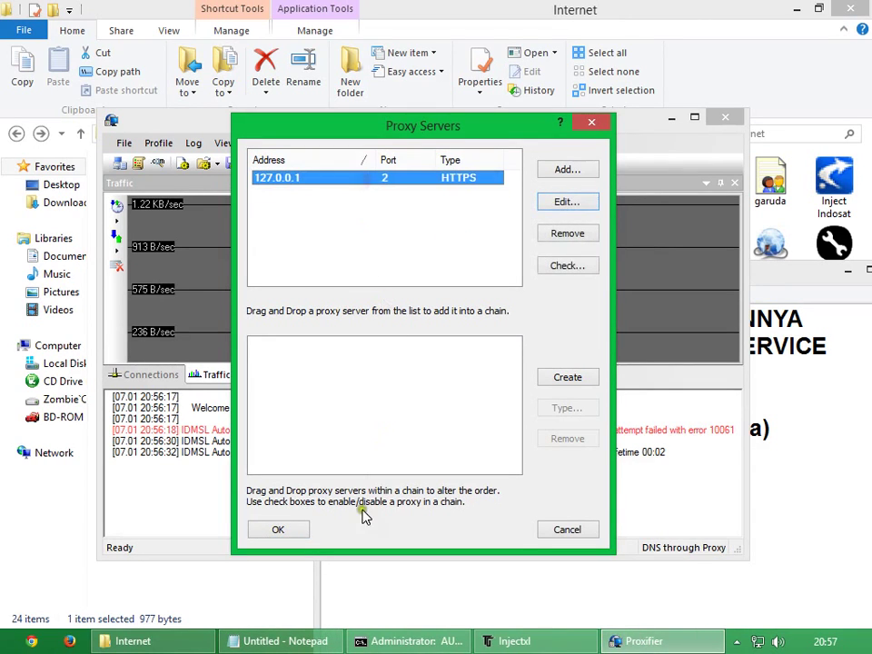
click(580, 232)
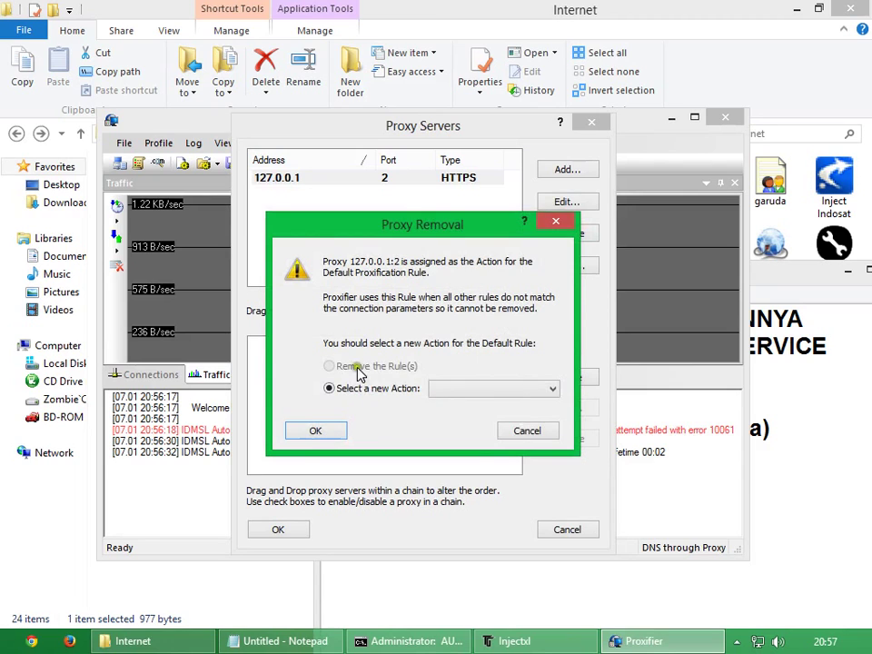
click(437, 391)
click(438, 403)
click(319, 432)
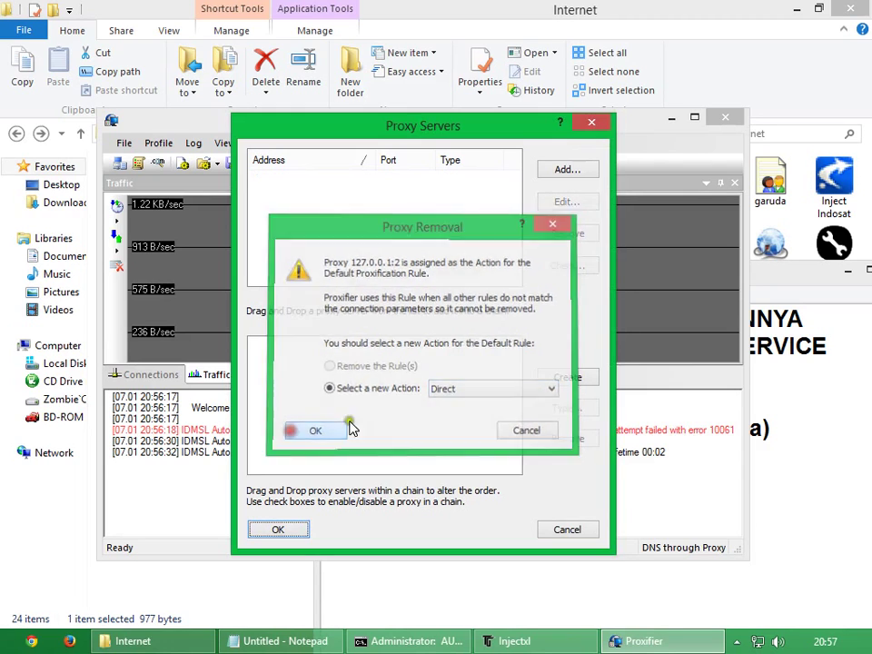
Step: In Notepad, replace the instruction lines with "KAN ASALNYA KOSONG GINI YA GAN??" and "KITA KLIK ADD AJA :)"
click(823, 521)
drag(687, 355, 607, 412)
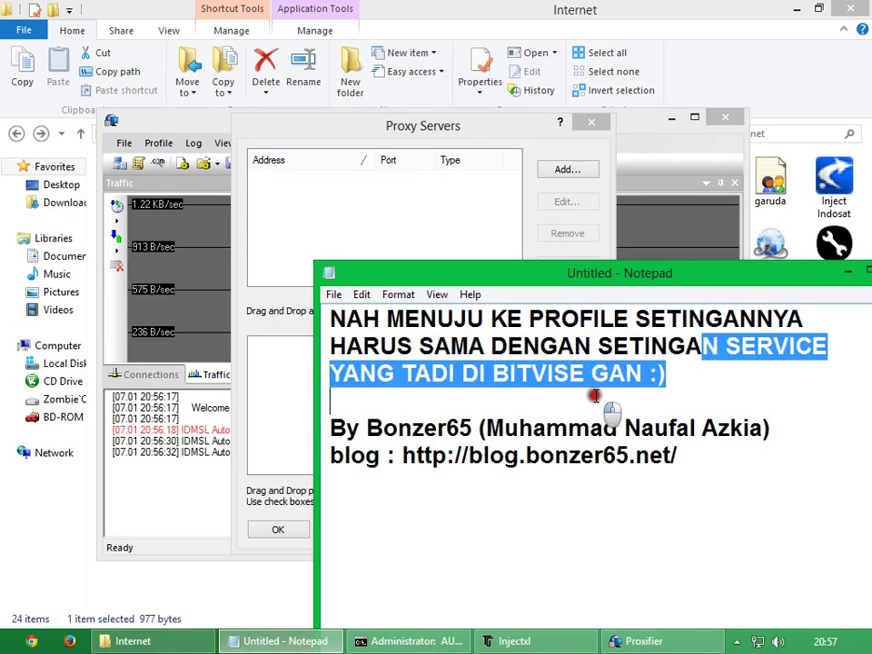
drag(668, 371, 312, 273)
text(KAN )
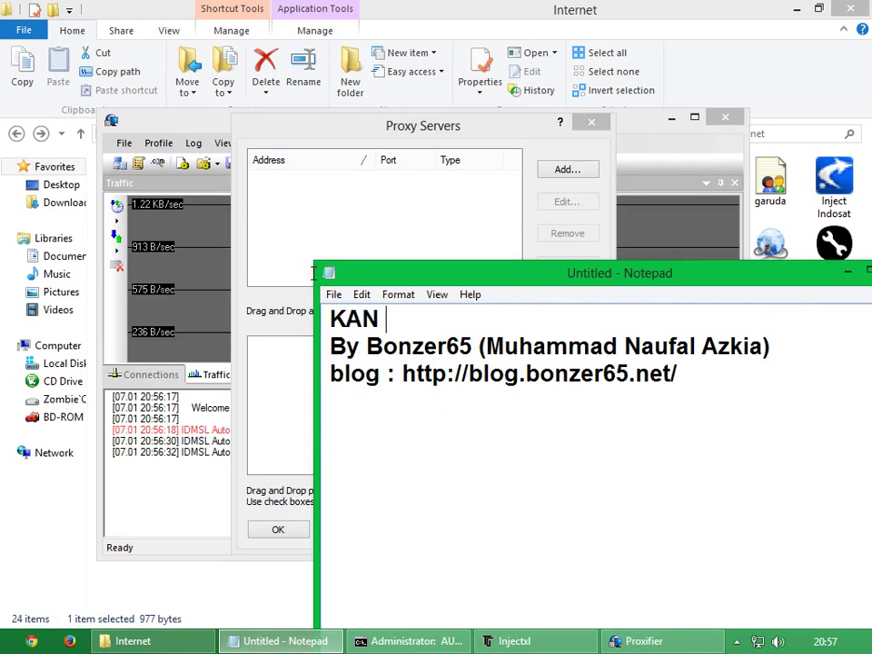
text(ASALNYA KO)
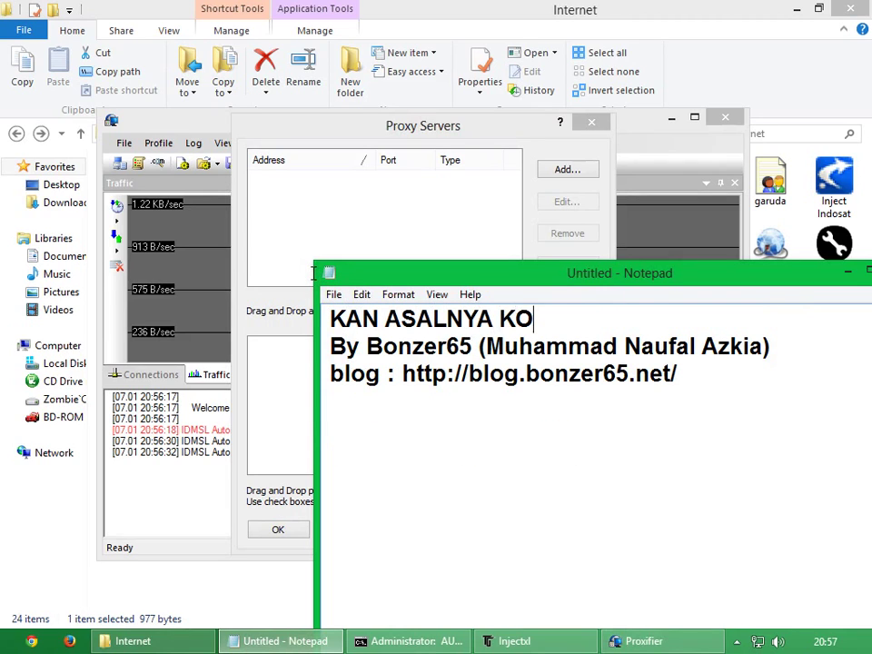
text(SONG GINI Y)
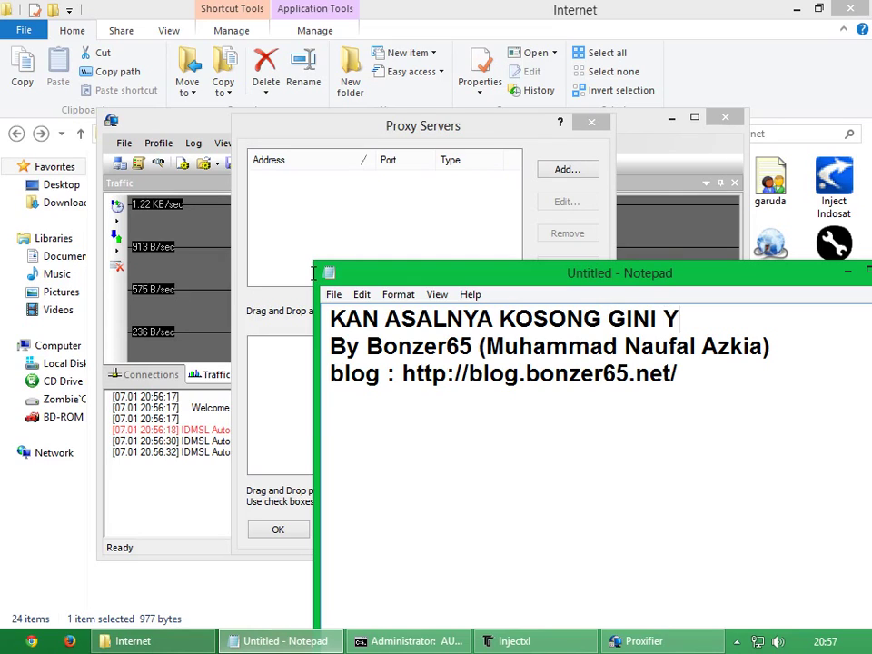
key(Return)
key(Return)
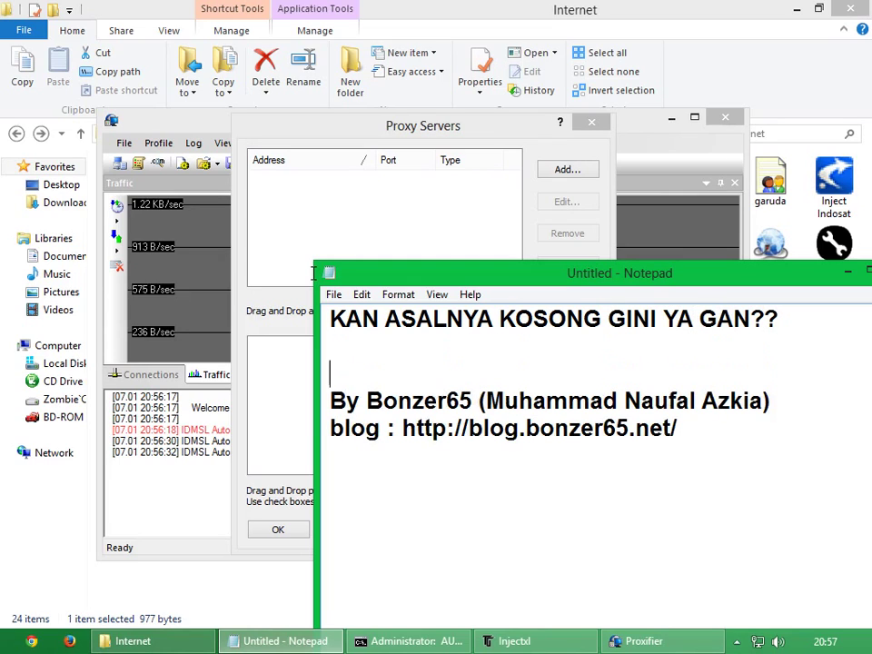
text(KITA KLIK ADD AJA :))
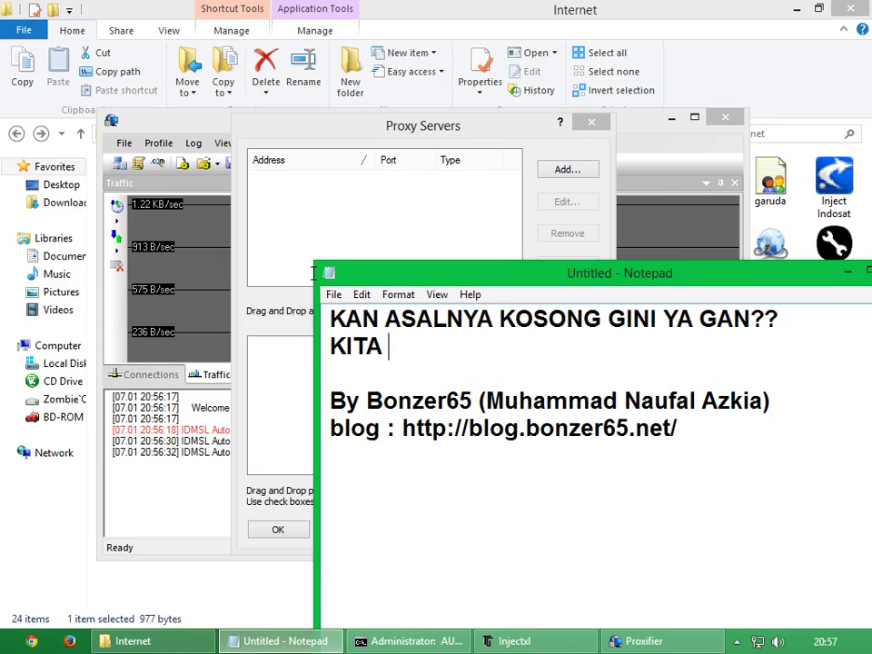
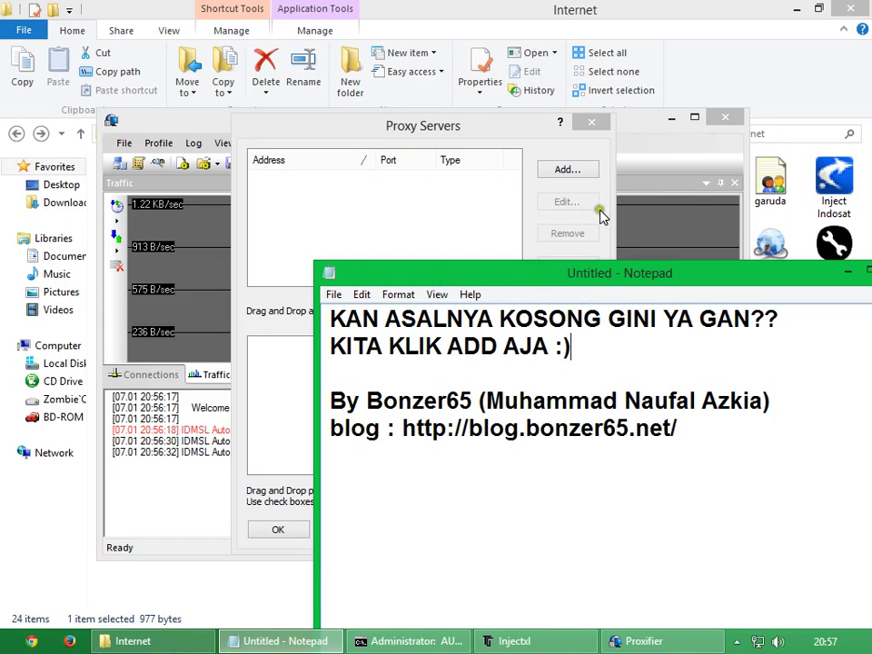
Step: Start adding a proxy server in Proxifier, and restore Bitvise SSH Client to show its Services settings
click(584, 173)
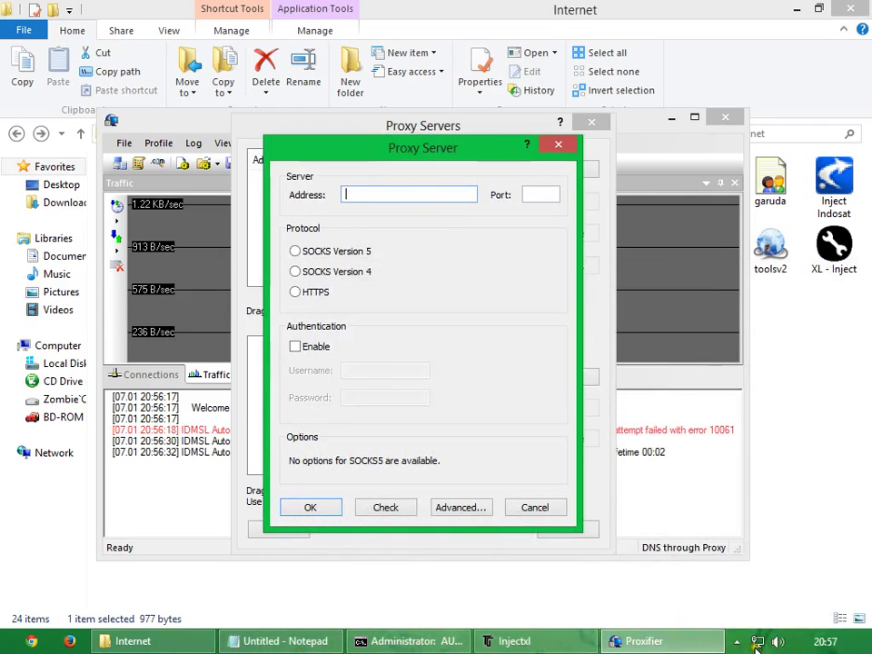
click(742, 643)
click(446, 412)
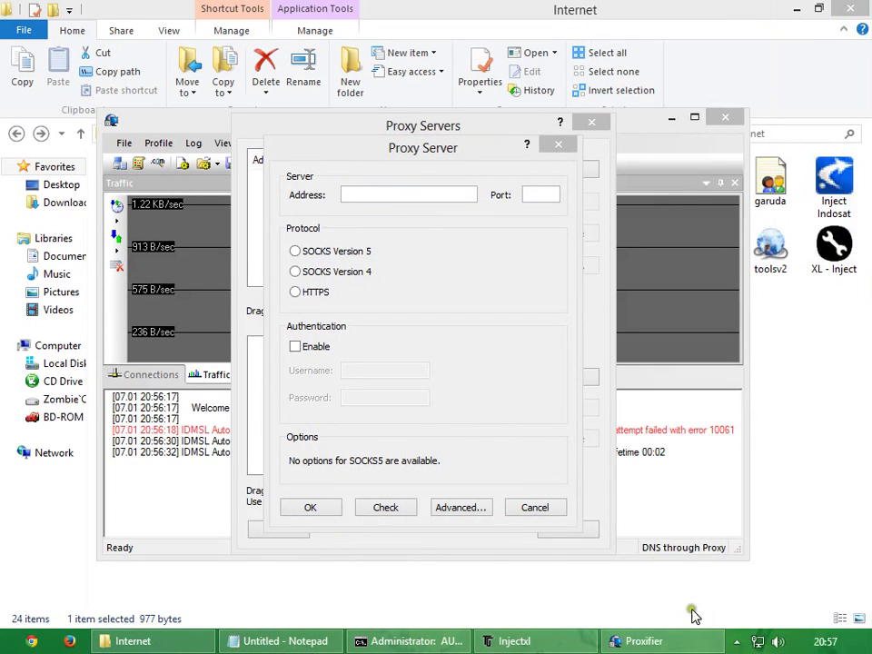
click(739, 643)
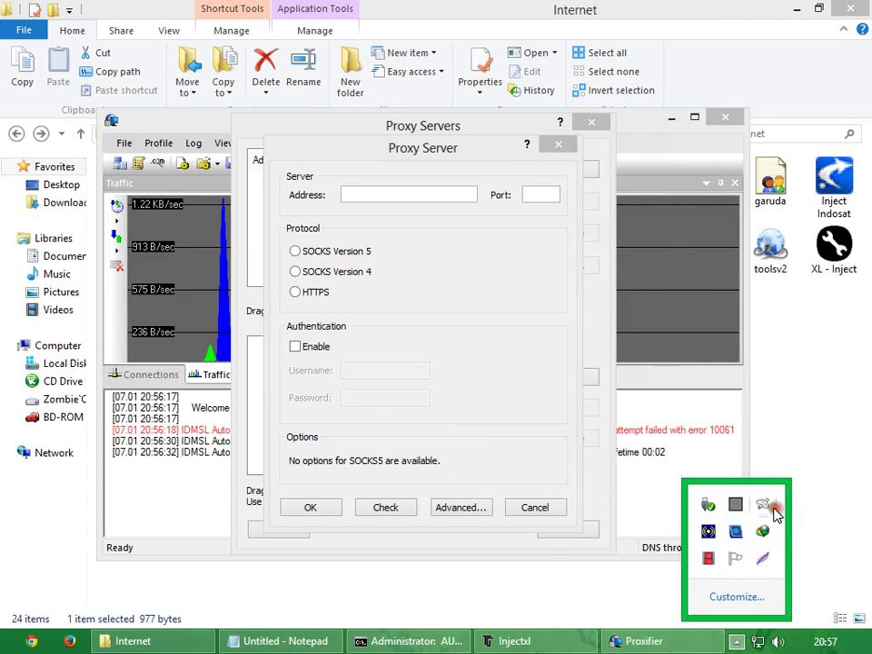
click(763, 505)
drag(513, 41, 513, 267)
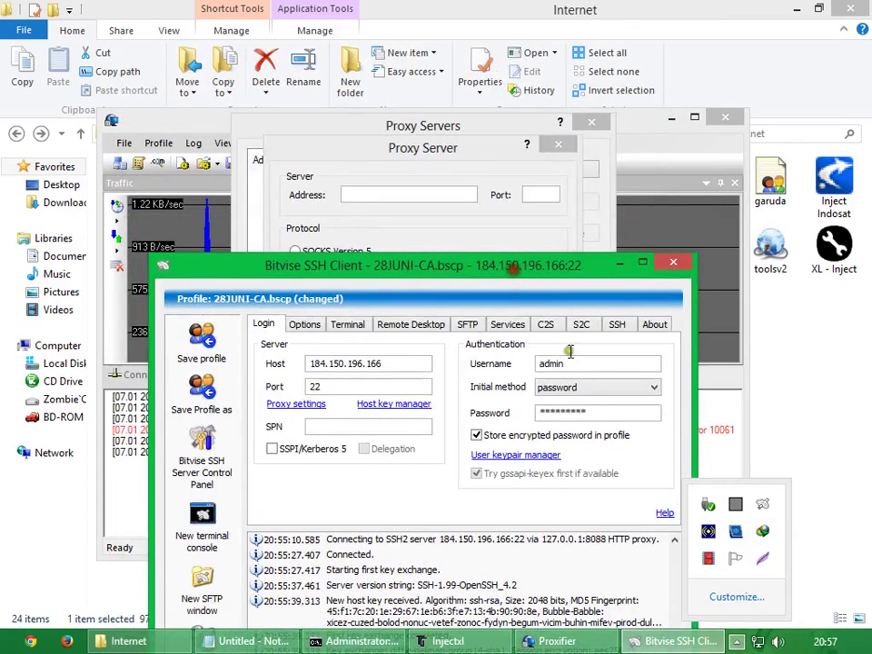
click(514, 325)
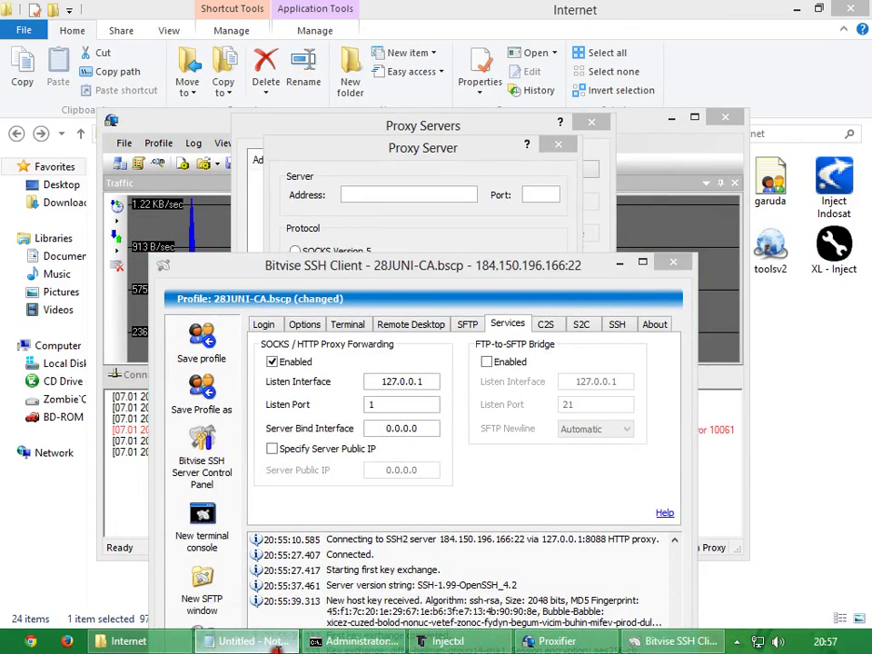
Step: Move the Notepad window below Bitvise's listen settings and replace its instruction lines with "NAH LISTEN INTERFACE"
click(277, 645)
drag(395, 209, 255, 441)
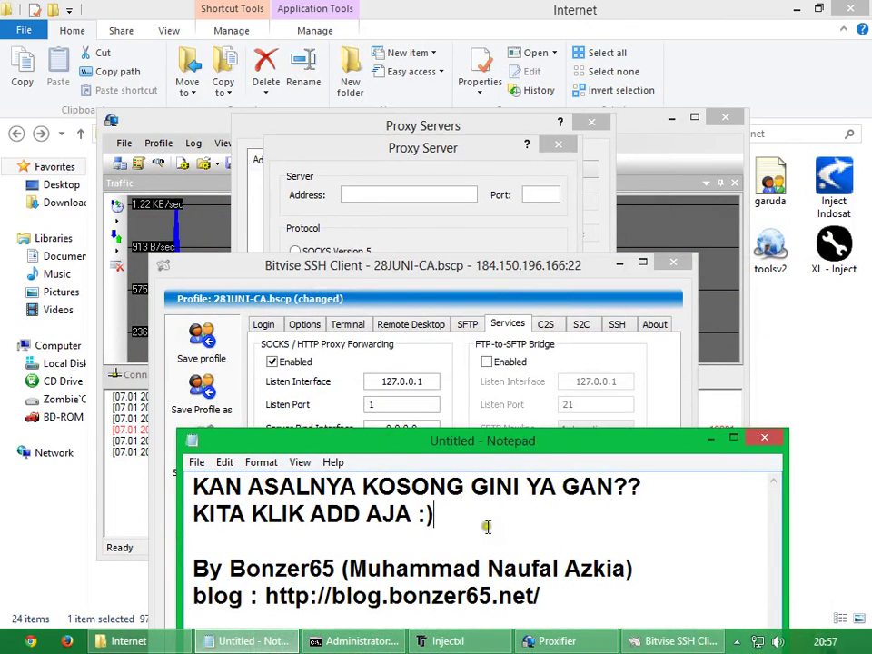
drag(487, 527, 175, 453)
text(NAH )
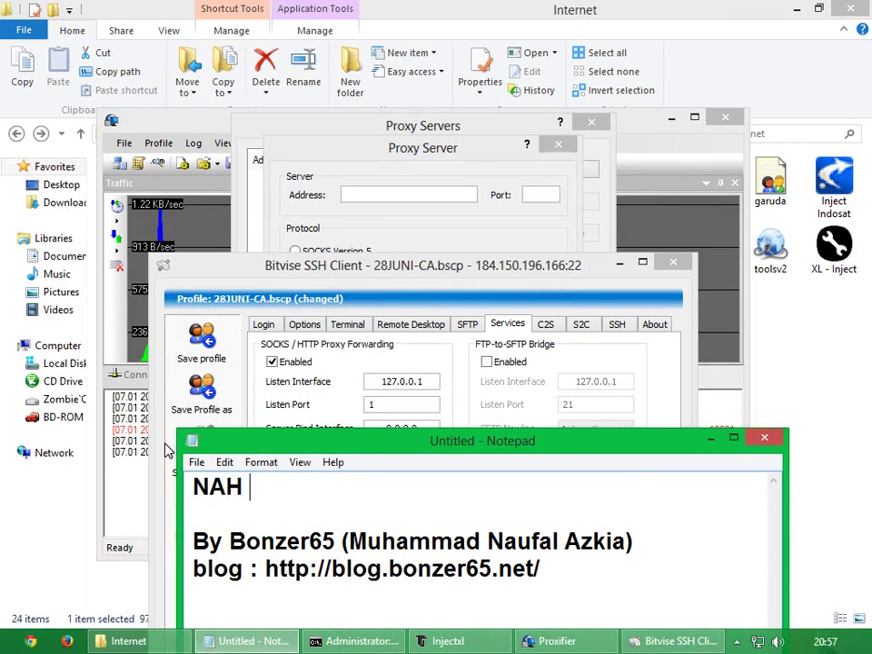
text(LISTEN INT)
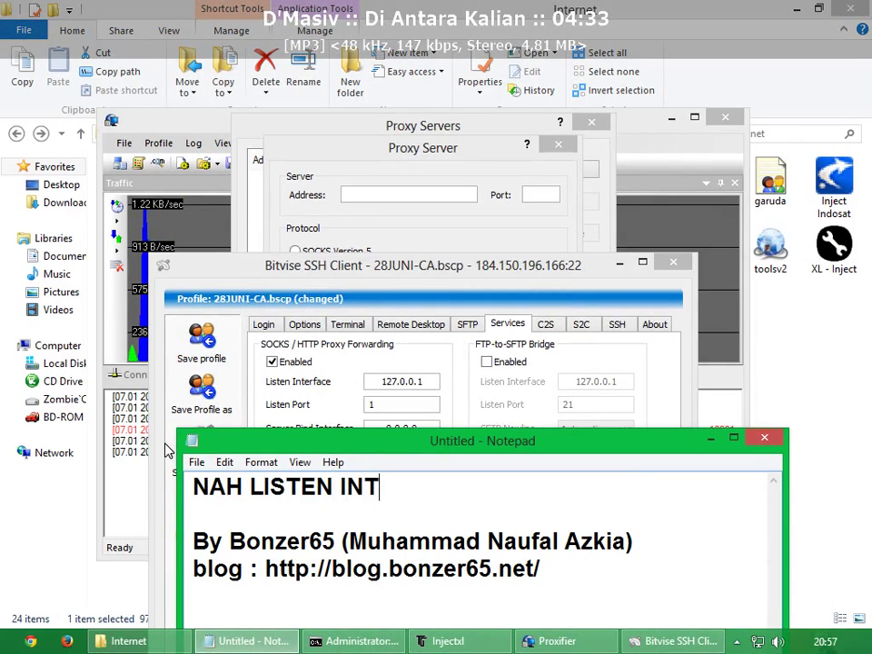
text(ERFACE)
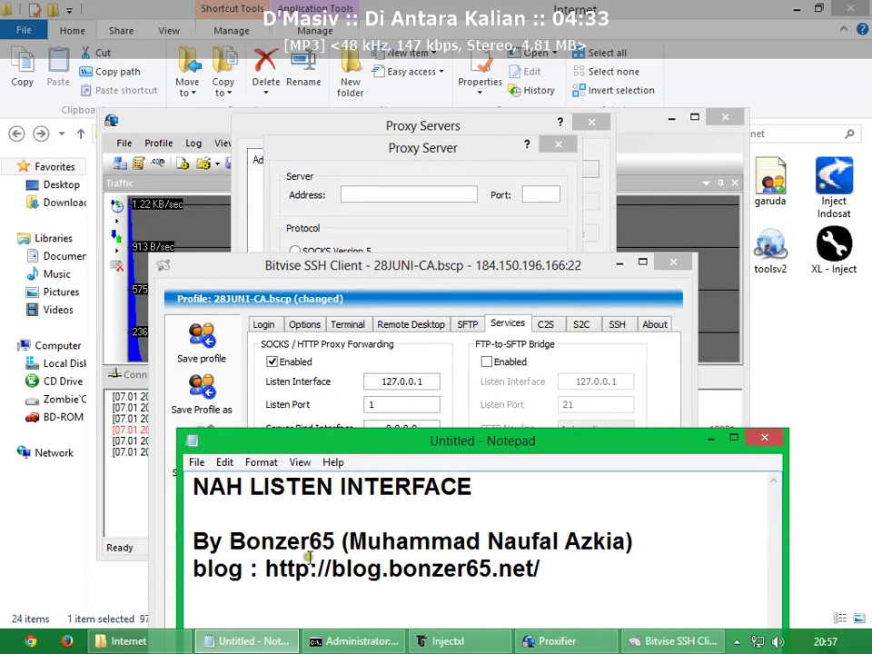
Step: Play "LiSA - crossing field" in AIMP3, and extend the Notepad text to "NAH LISTEN INTERFACENYA MASUKAN KE PROXIFIER GAN SAMA PORT NYA :)"
click(713, 503)
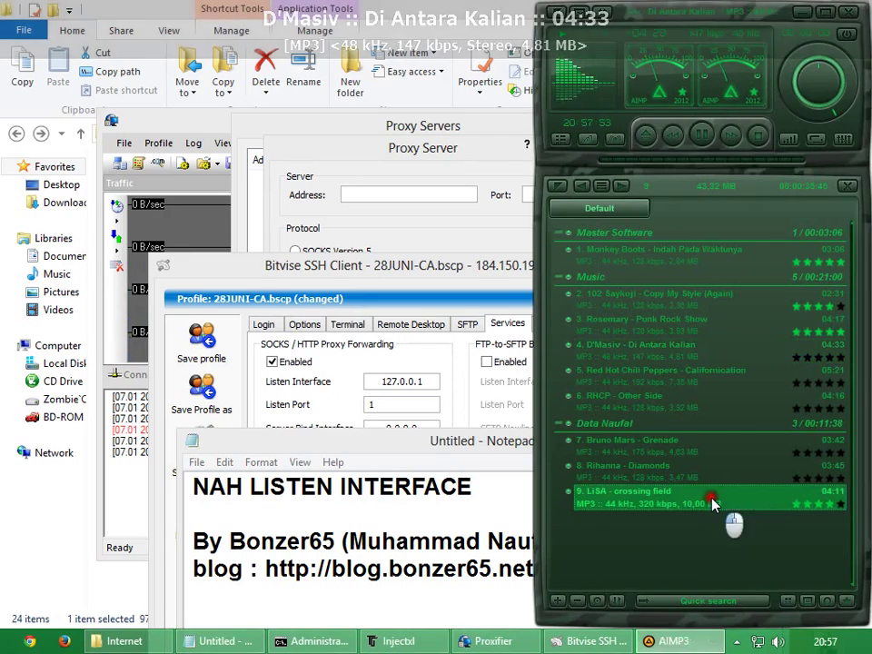
double_click(713, 503)
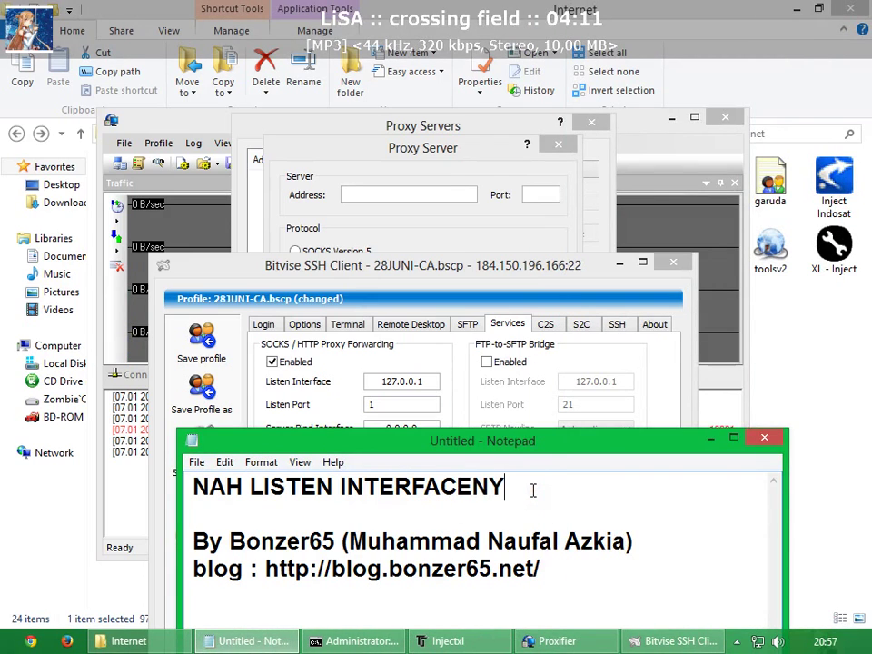
text(NYA GAMASUKAN KE)
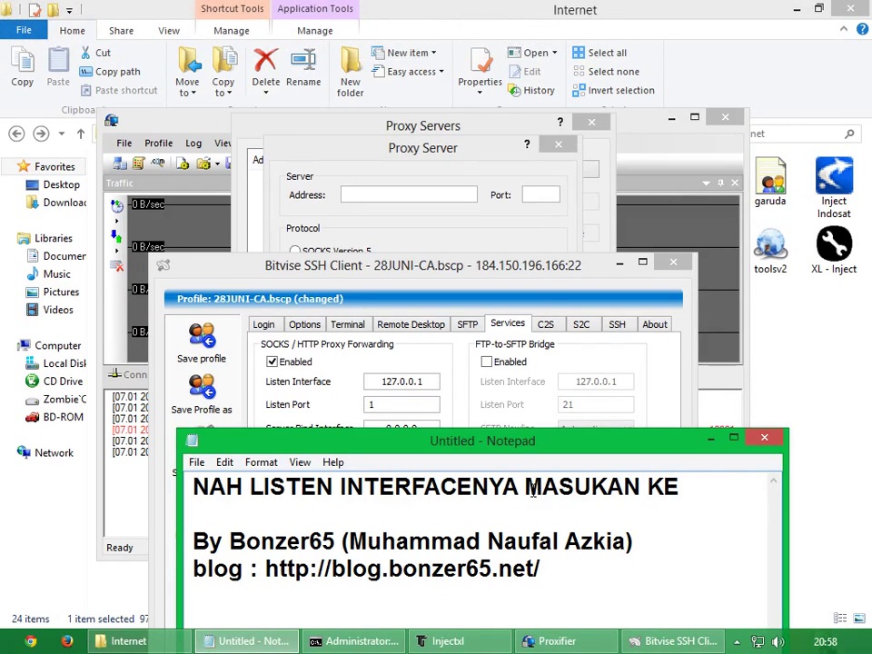
key(Return)
text(PROXIFIER )
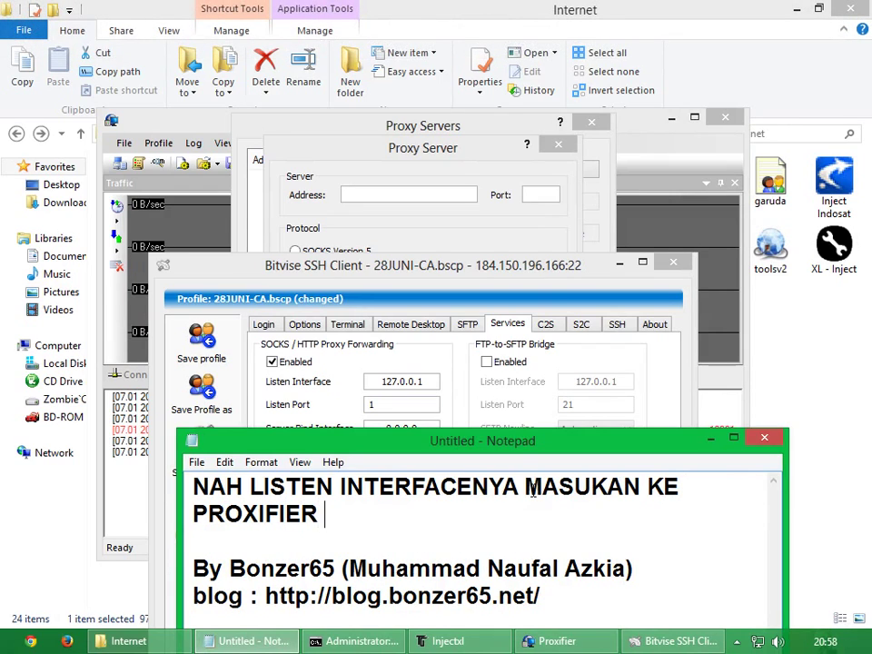
text(GAN SAMA)
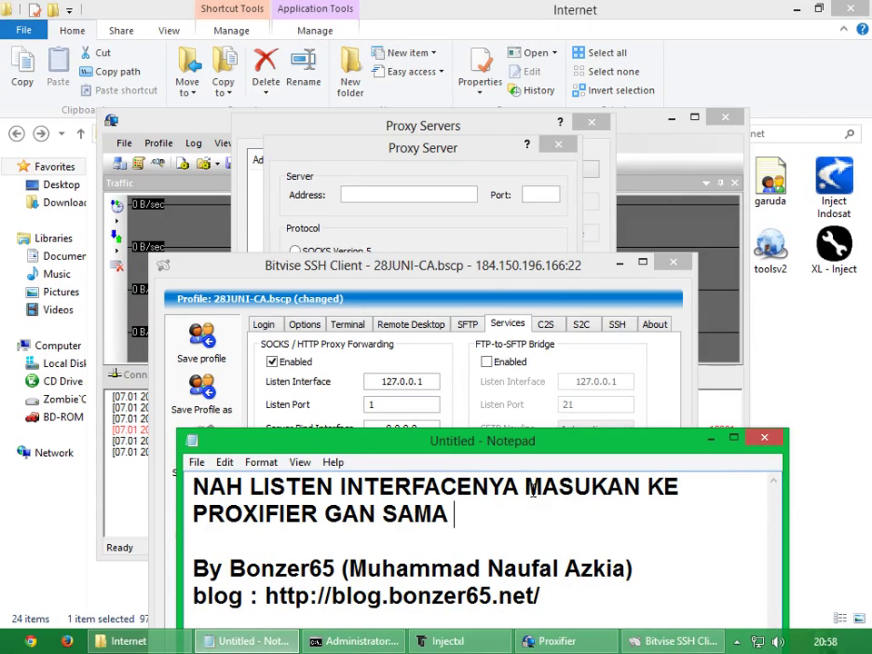
text( PORT NYA :)
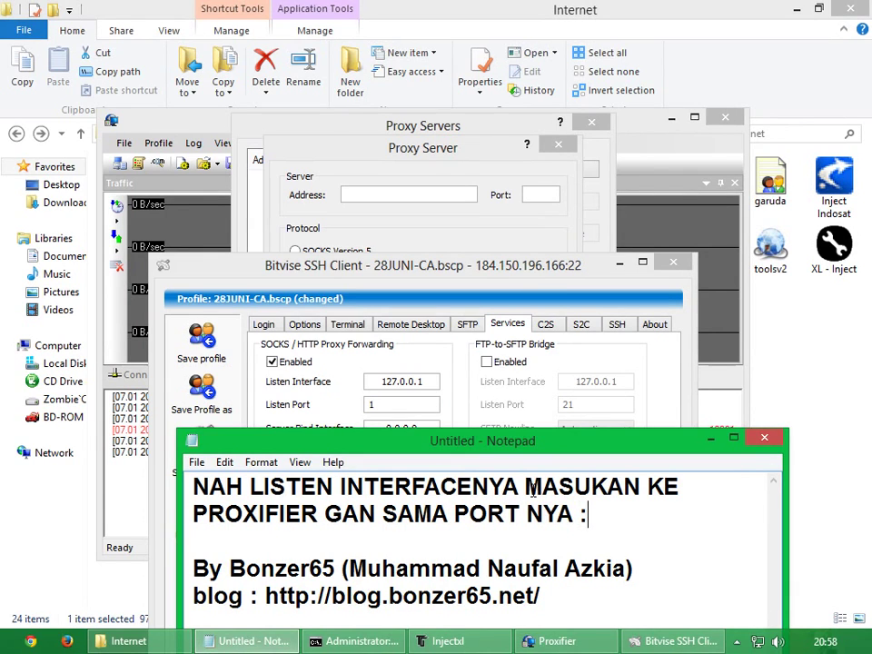
Step: Copy Bitvise's listen interface 127.0.0.1 and listen port 1 into the address and port of Proxifier's new proxy server
drag(380, 382, 432, 361)
key(ctrl+c)
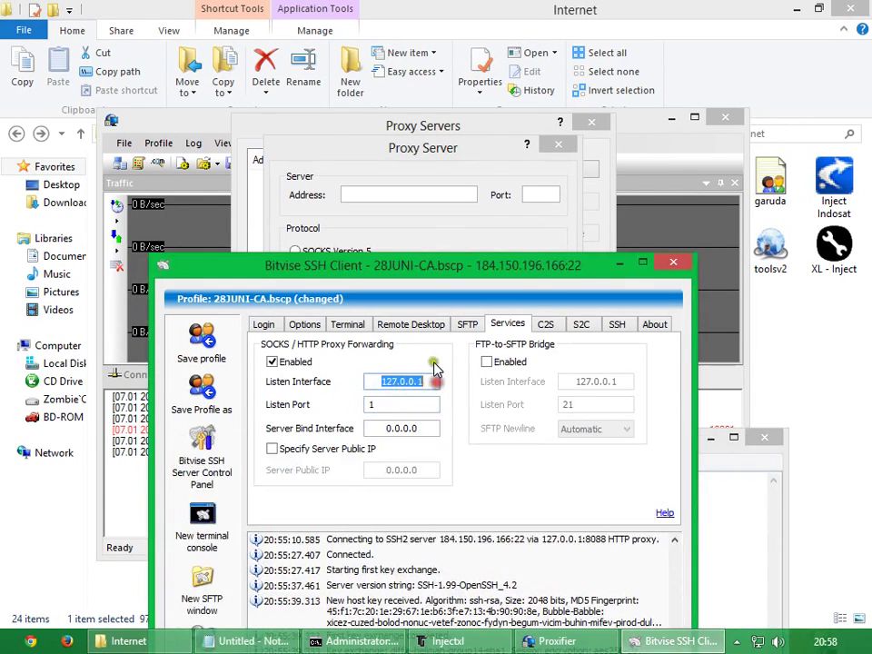
click(414, 194)
key(ctrl+v)
click(548, 558)
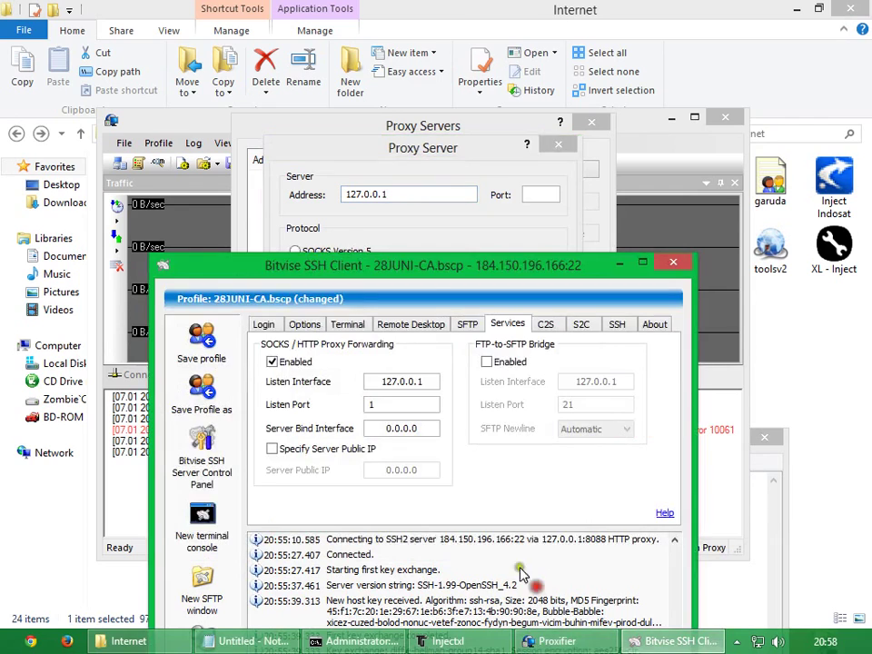
drag(399, 404, 320, 404)
click(525, 195)
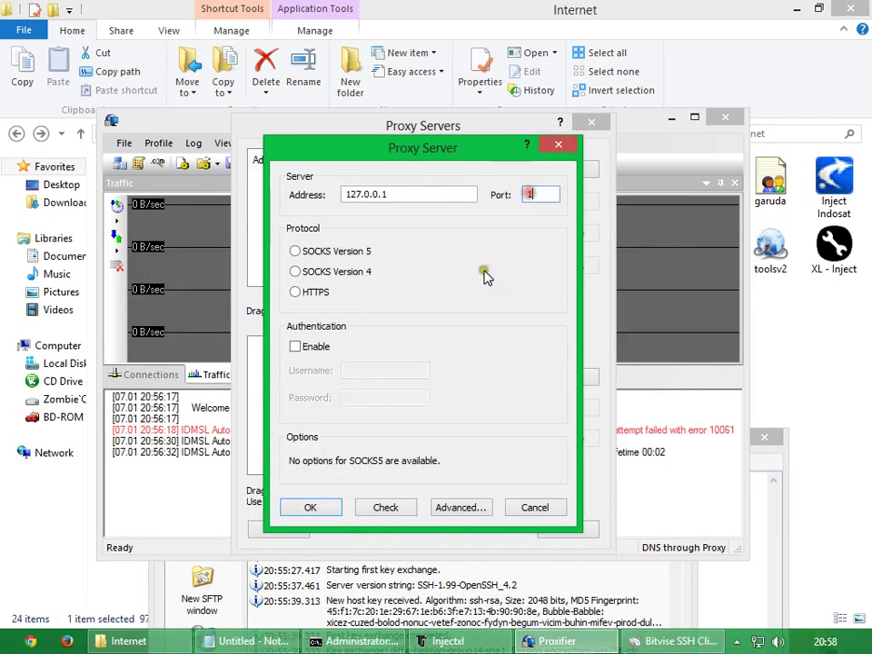
key(ctrl+v)
Step: Replace the Notepad instruction with "PILIH HTTPS UNTUK PROTOCOL", and select HTTPS as the protocol of Proxifier's new proxy
click(262, 647)
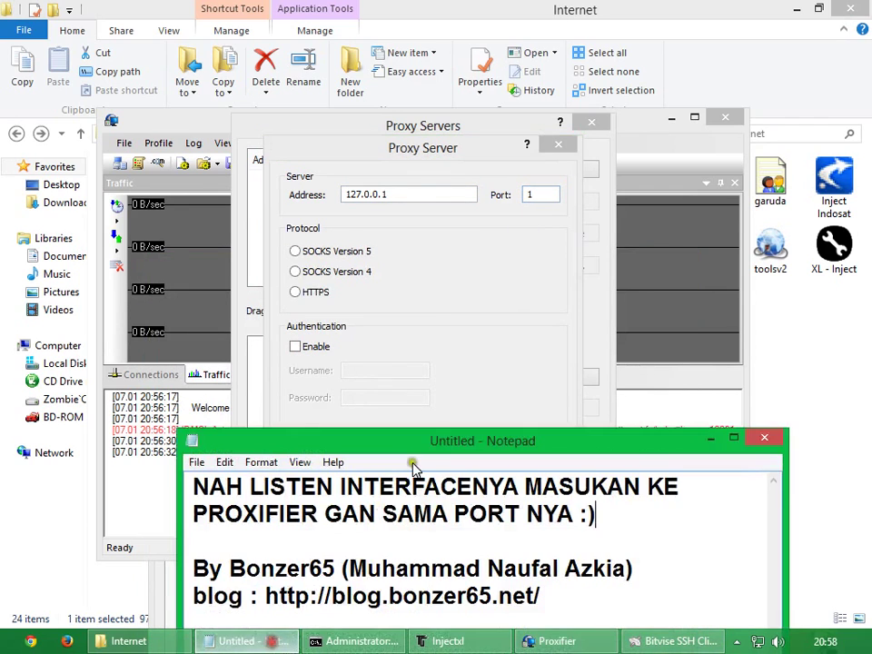
drag(597, 514, 18, 379)
text(PILIH HT)
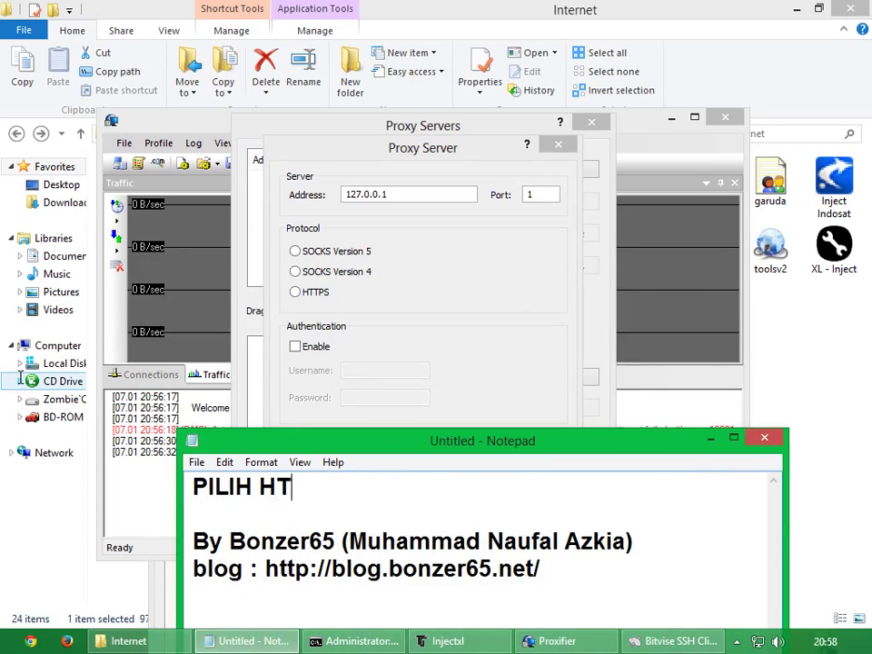
text(TPS UNTUK)
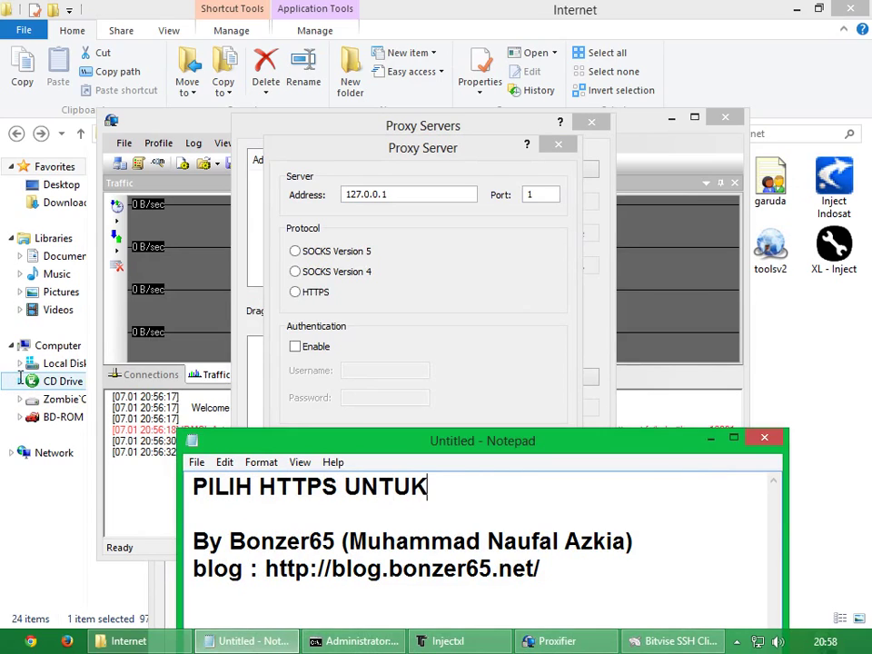
text( PROTOCOL)
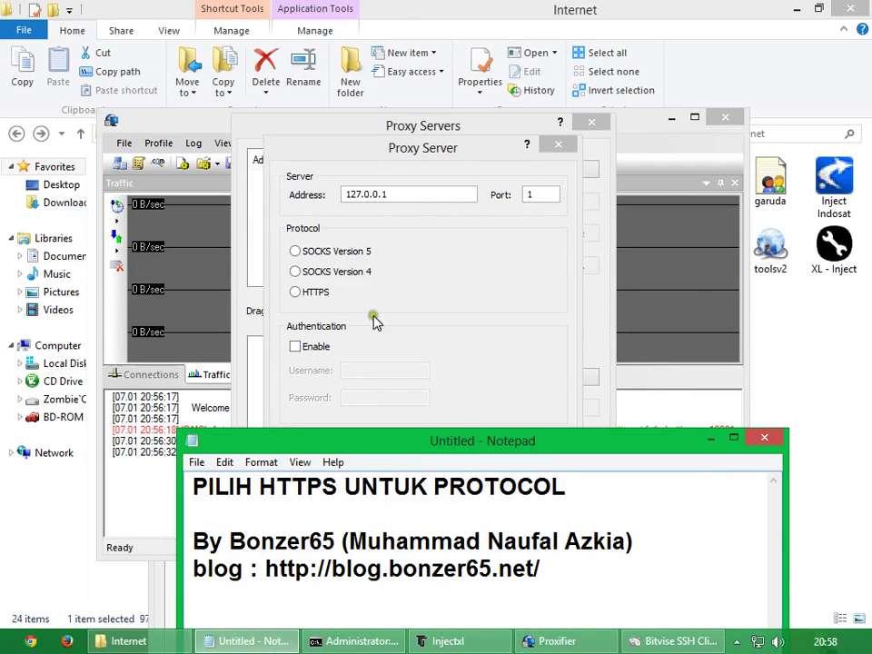
click(383, 305)
click(336, 290)
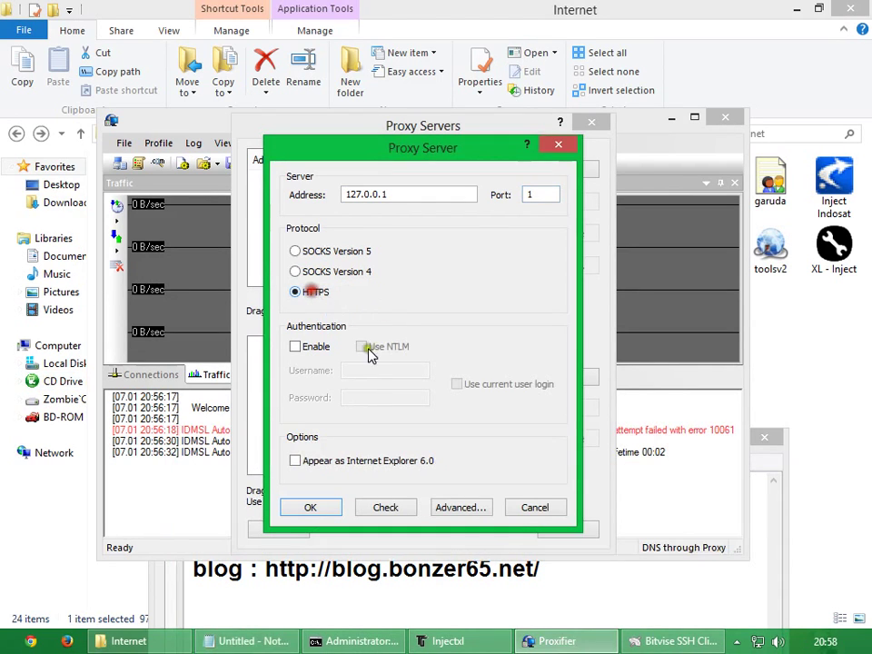
Step: Replace the Notepad instruction with "KLIK OK !"
click(657, 597)
drag(192, 486, 564, 488)
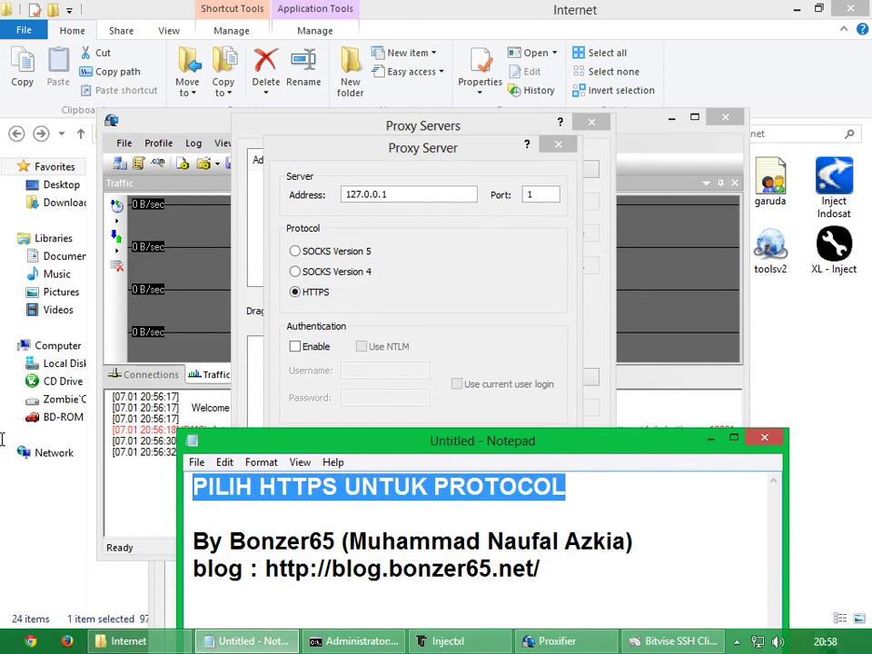
text(KLIK OK !)
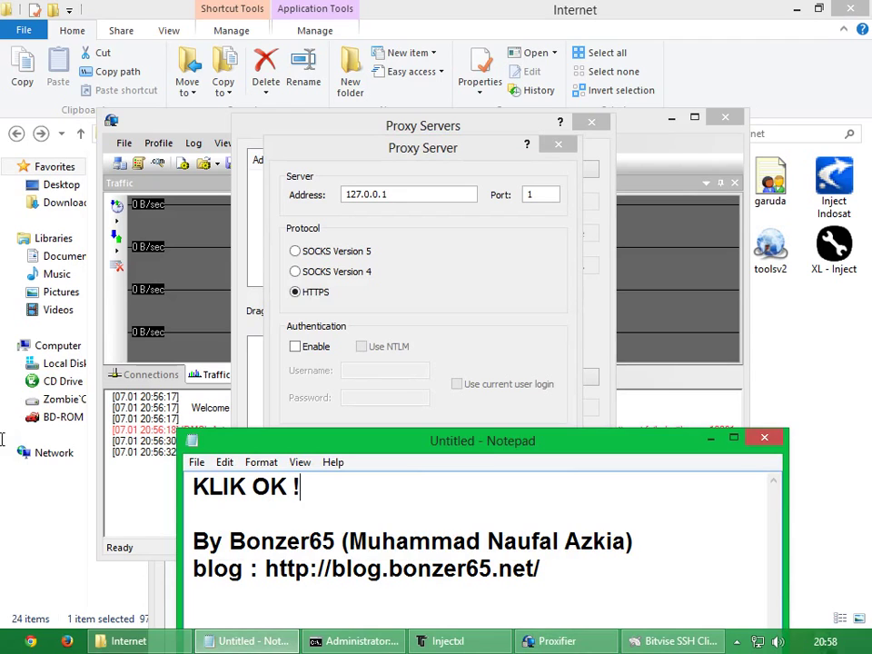
Step: Save the new proxy server in Proxifier, declining both its default use and the offer to edit the Proxification Rules
click(410, 292)
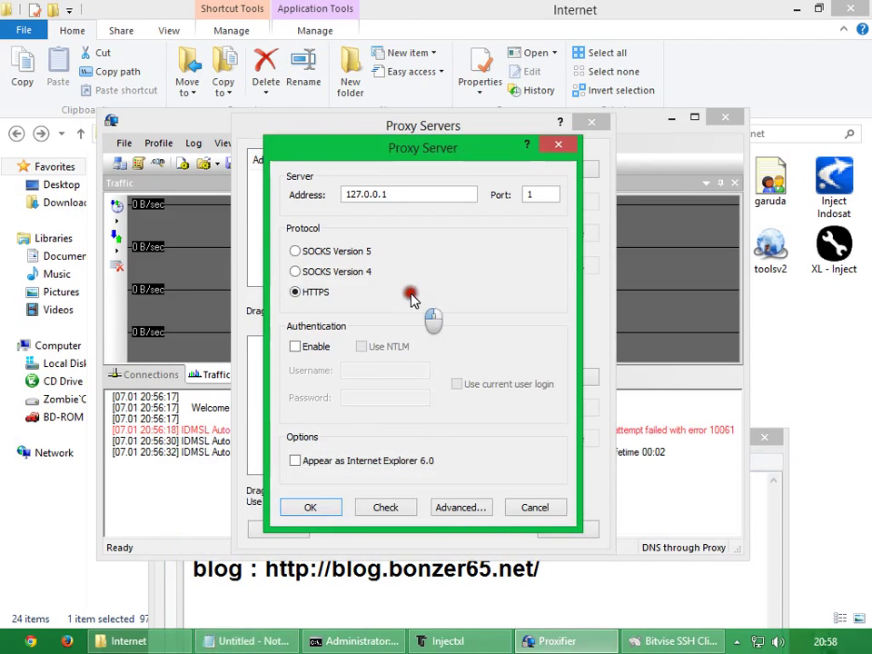
click(334, 506)
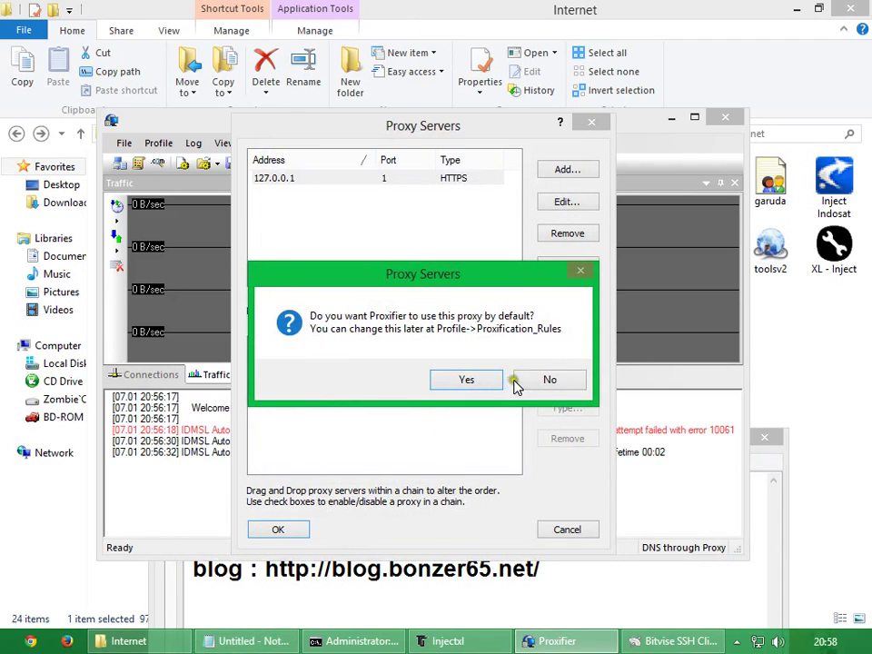
click(516, 383)
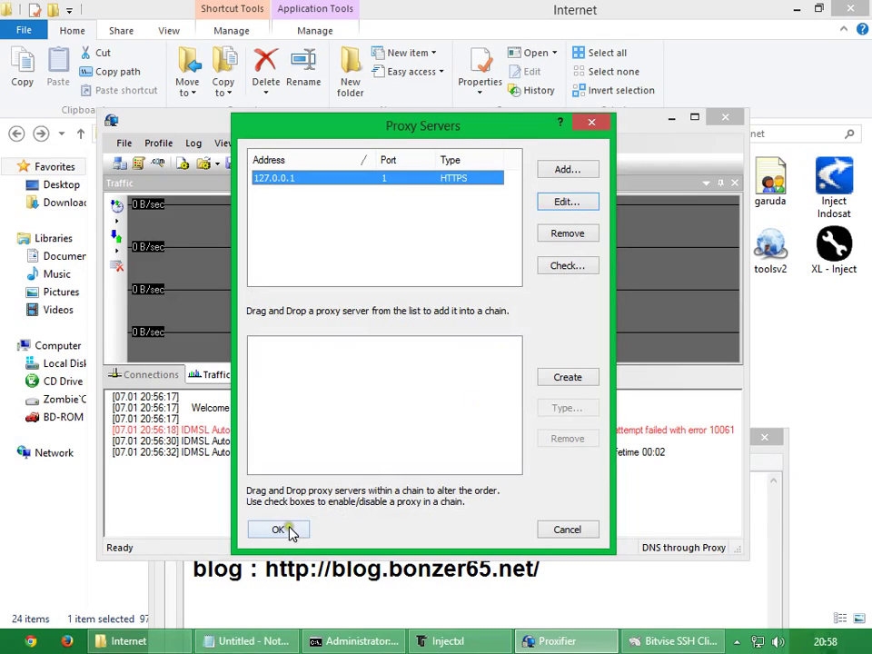
click(660, 580)
click(364, 417)
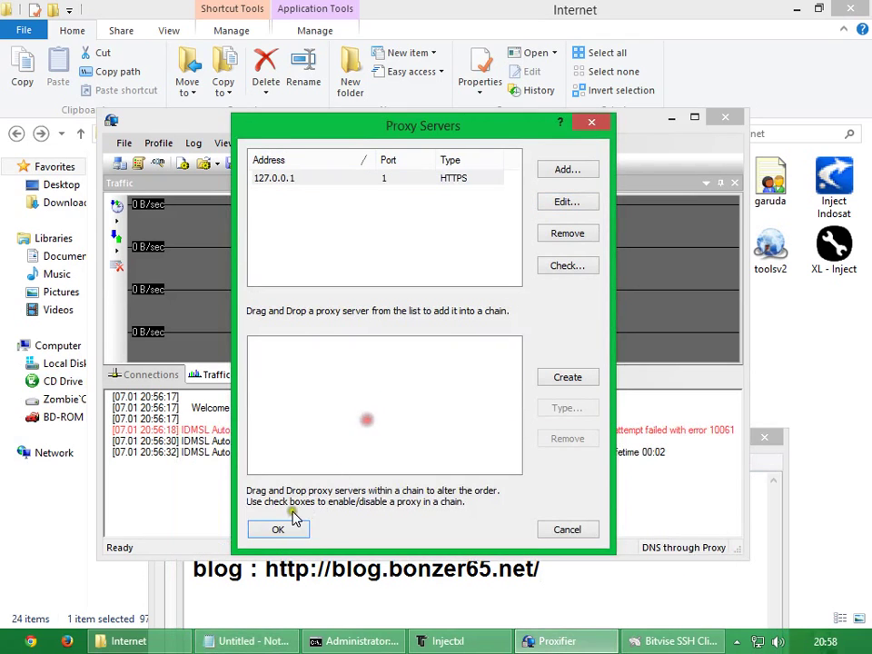
click(278, 529)
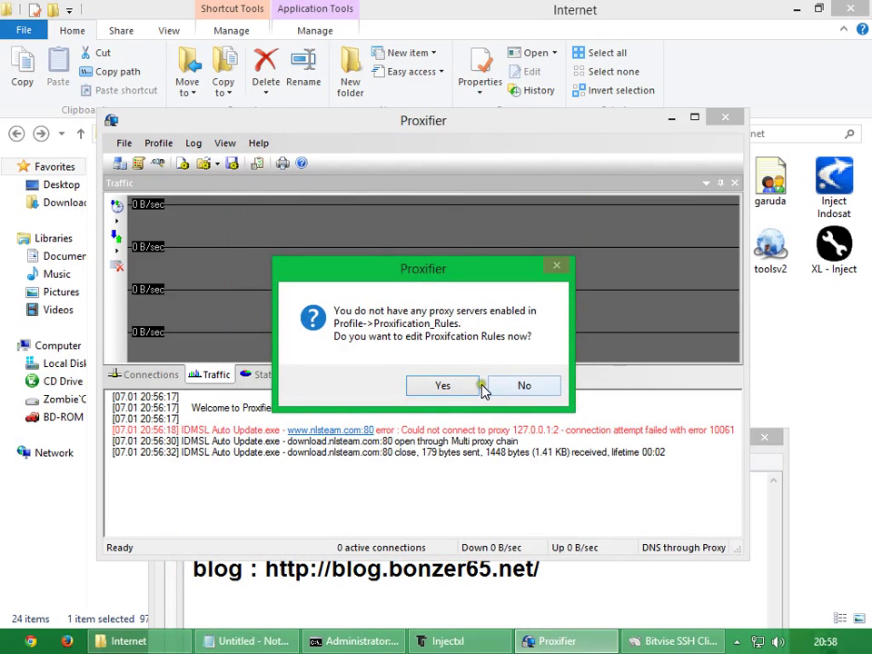
click(497, 386)
Step: Replace the Notepad instruction with "SKRG KE PROFILE LG", and open Proxifier's Proxification Rules
click(545, 565)
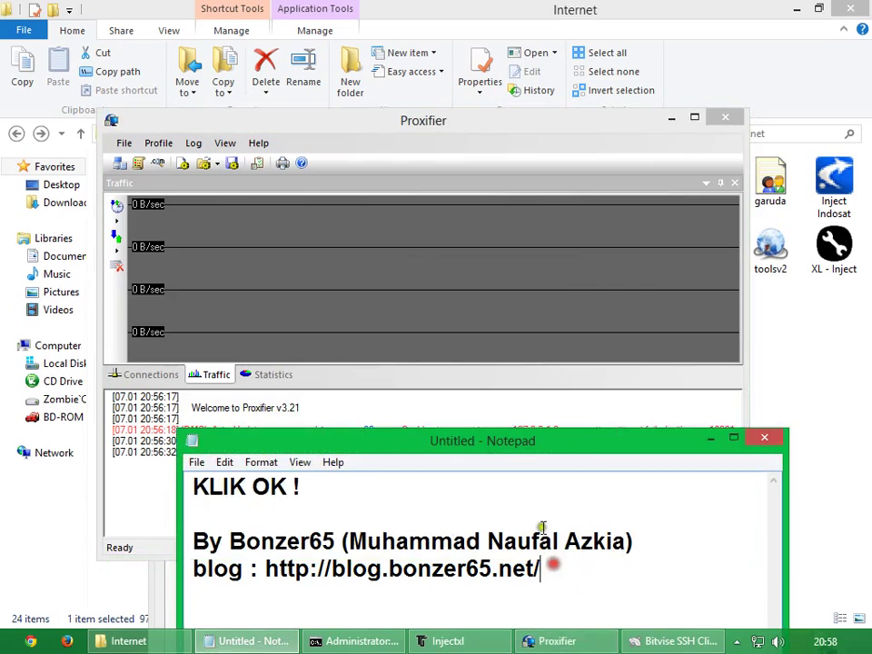
triple_click(230, 490)
text(SKR)
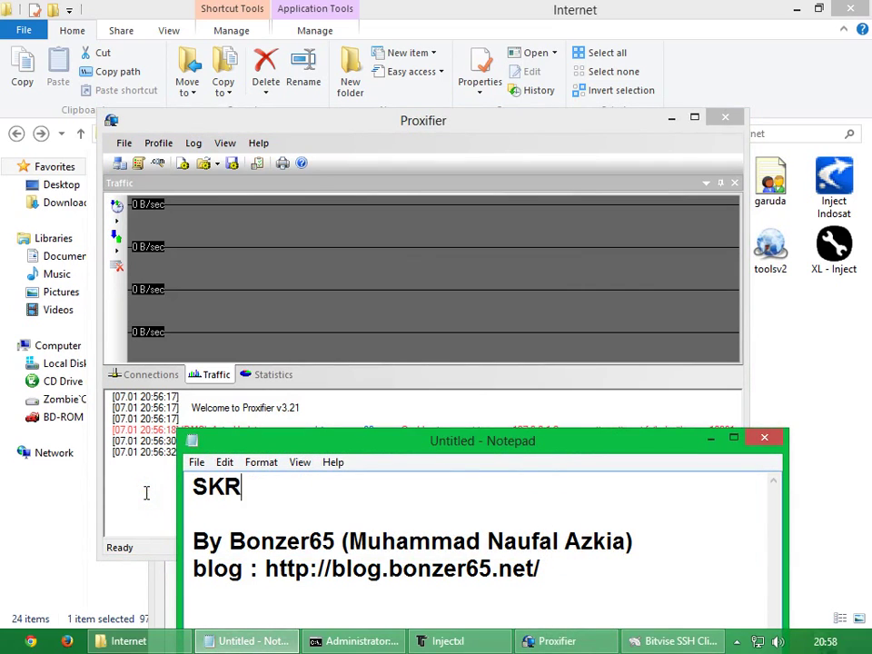
text(G KE)
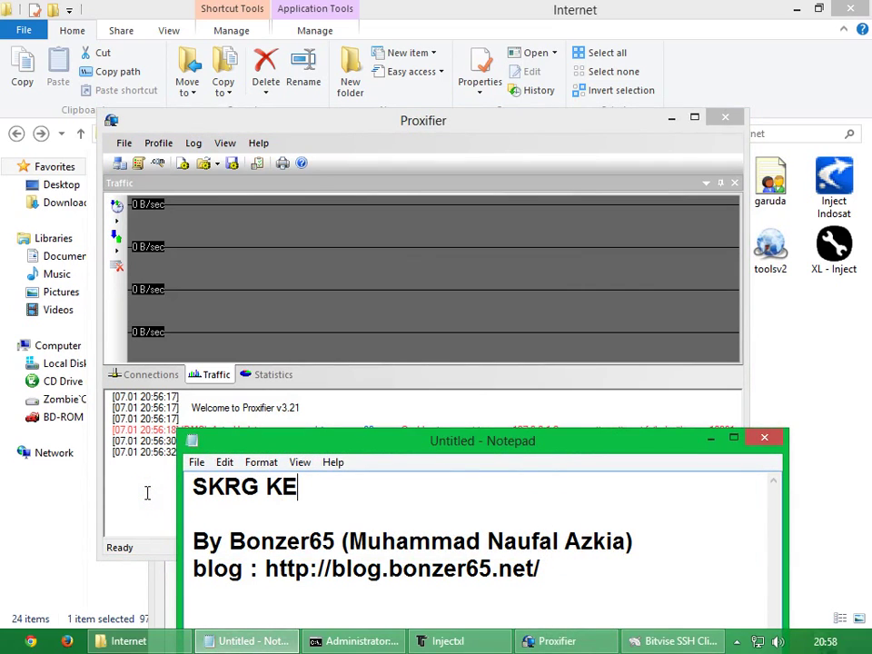
text( PROFILE LG)
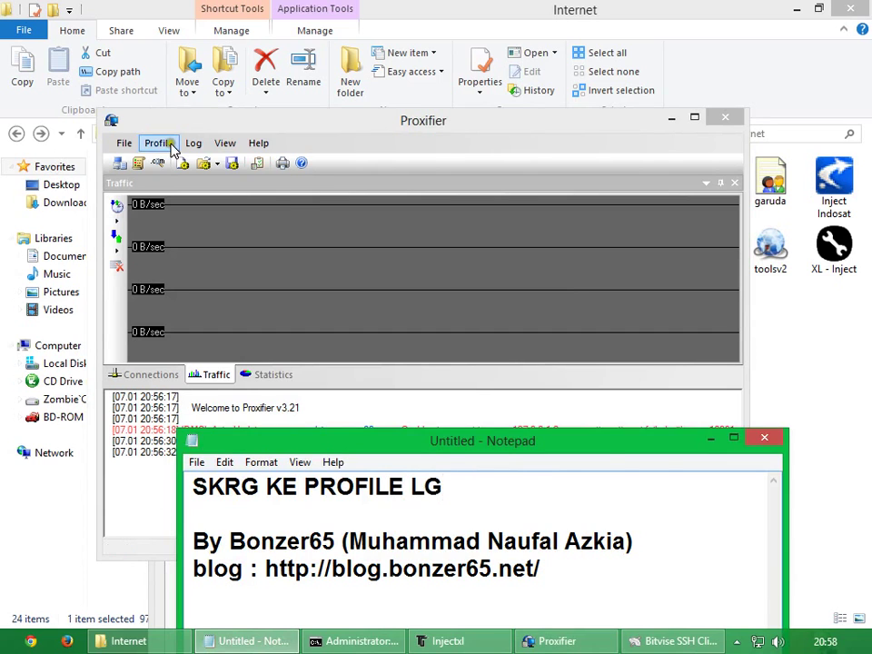
click(157, 142)
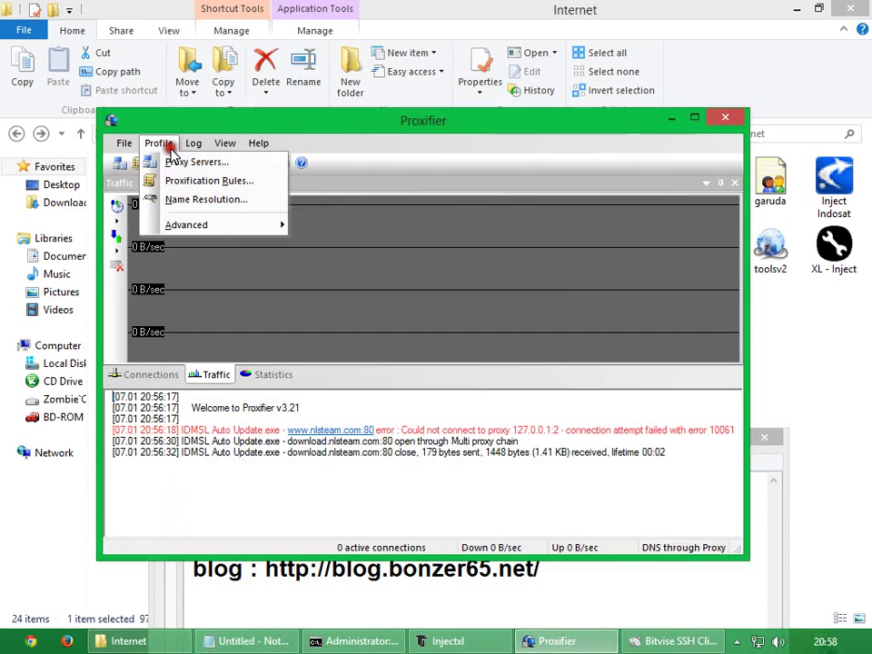
click(200, 179)
Step: Replace the Notepad instruction with "BUKA PROXICATIONS RULES"
click(481, 598)
drag(386, 487, 49, 490)
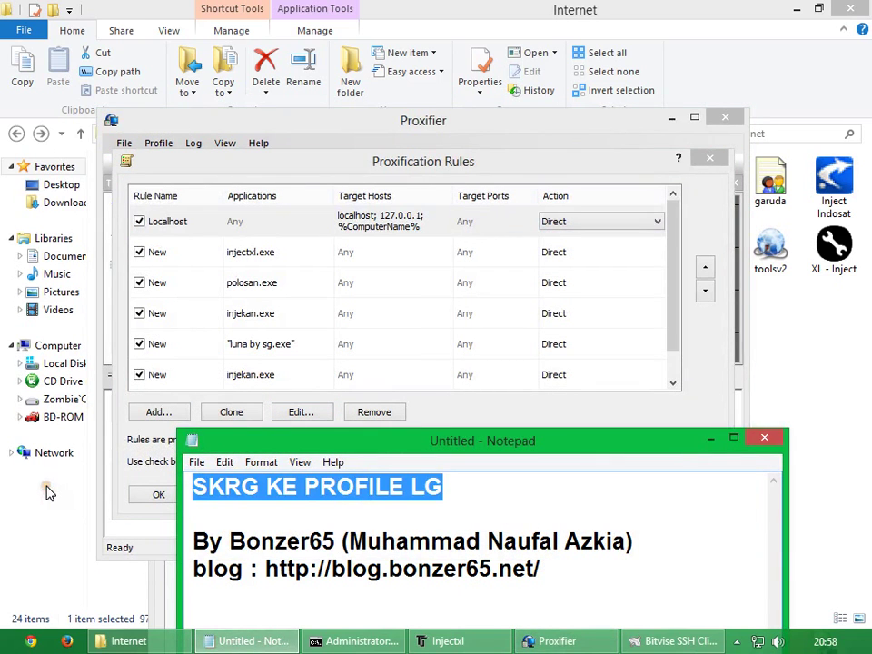
text(BUKA PROXICA)
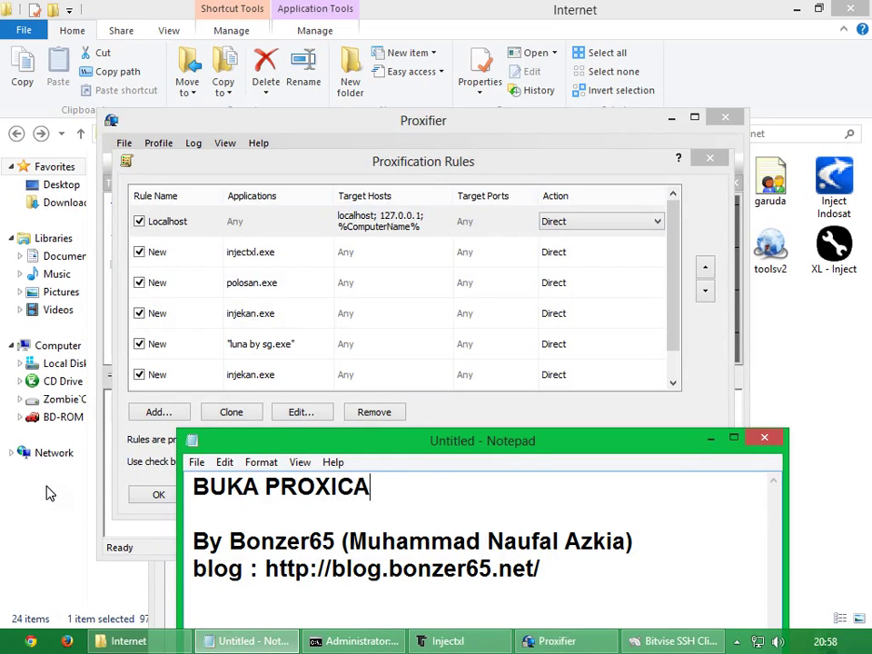
text(TIONS S)
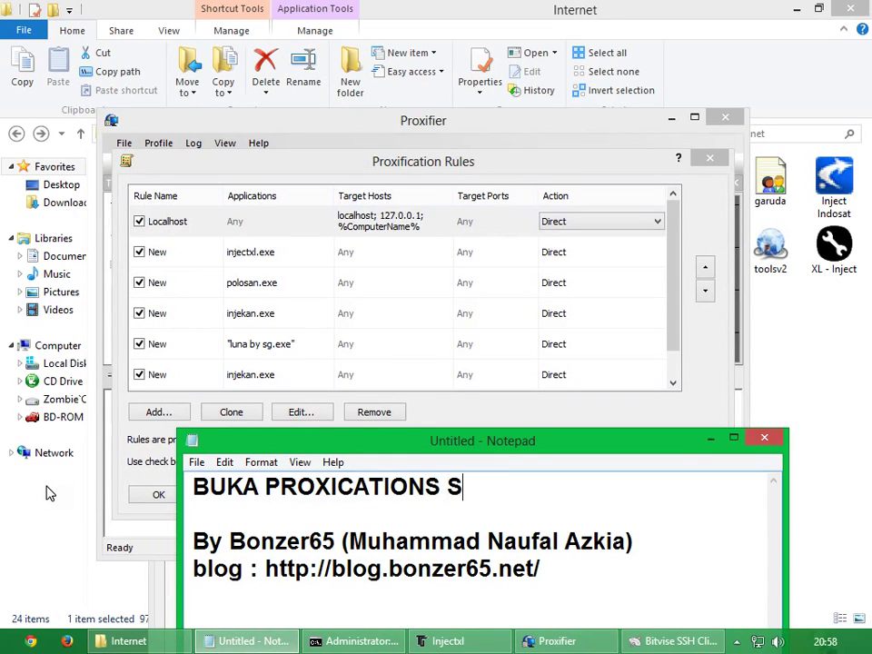
text(ET)
key(BackSpace)
key(BackSpace)
key(BackSpace)
text(RULES)
Step: Delete the rules for injectxl.exe, polosan.exe, injekan.exe and "luna by sg.exe", keeping only the Localhost and Default rules
click(282, 247)
key(Delete)
key(Delete)
key(Delete)
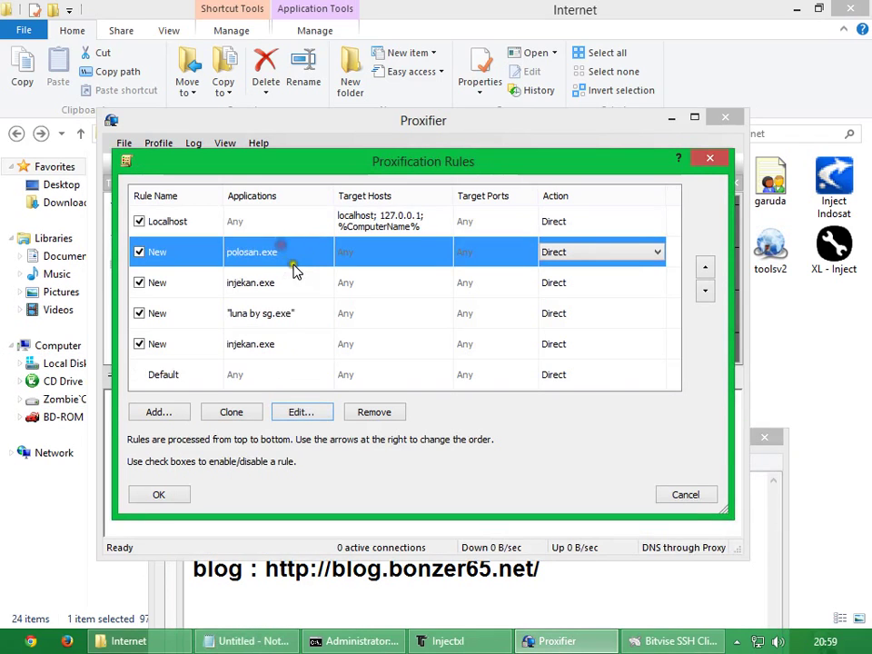
key(Delete)
key(Delete)
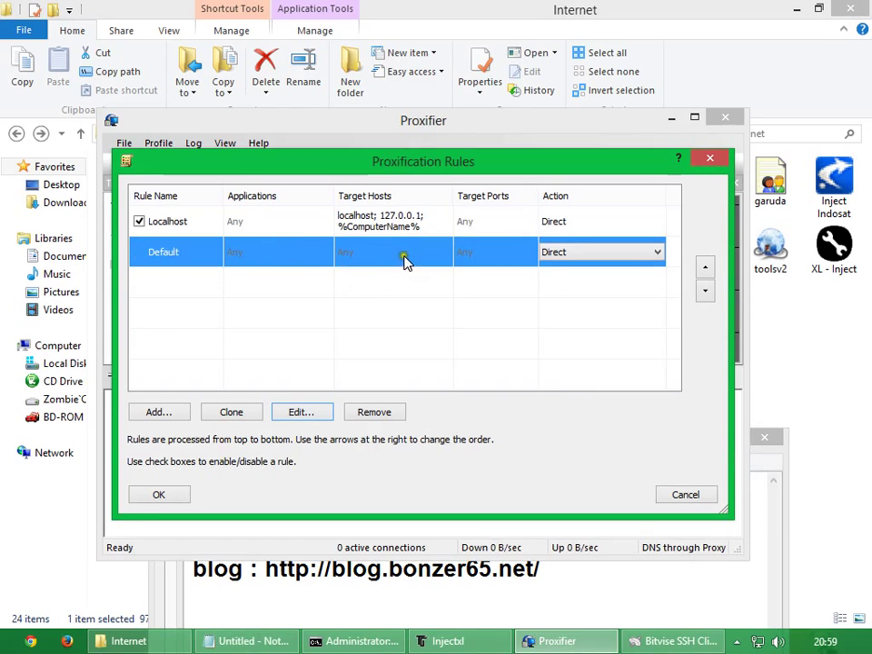
Step: Replace the Notepad instruction with "KAN ASALNYA GINI GAN :)????", and select the Localhost rule in Proxifier
click(460, 566)
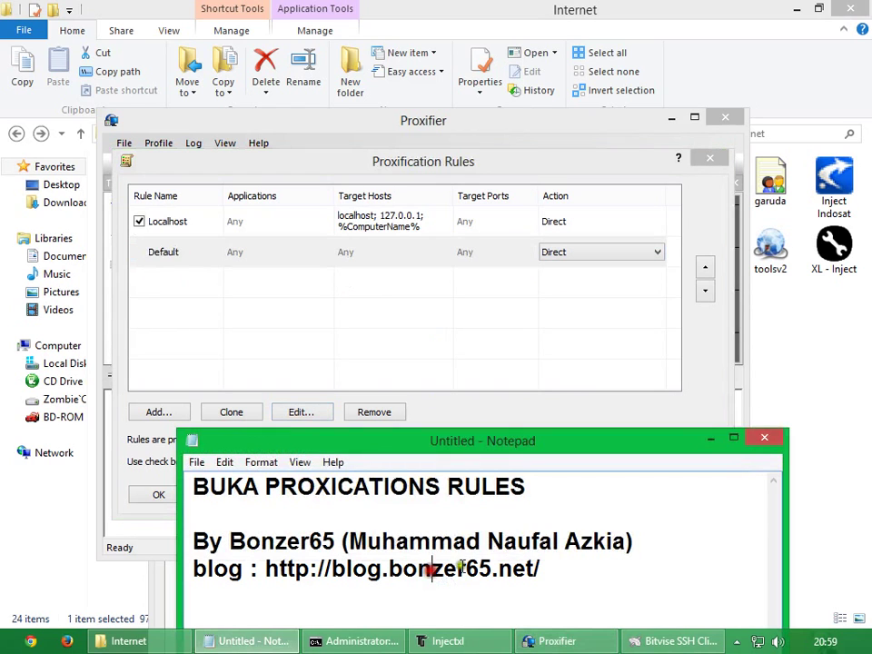
click(42, 520)
click(565, 642)
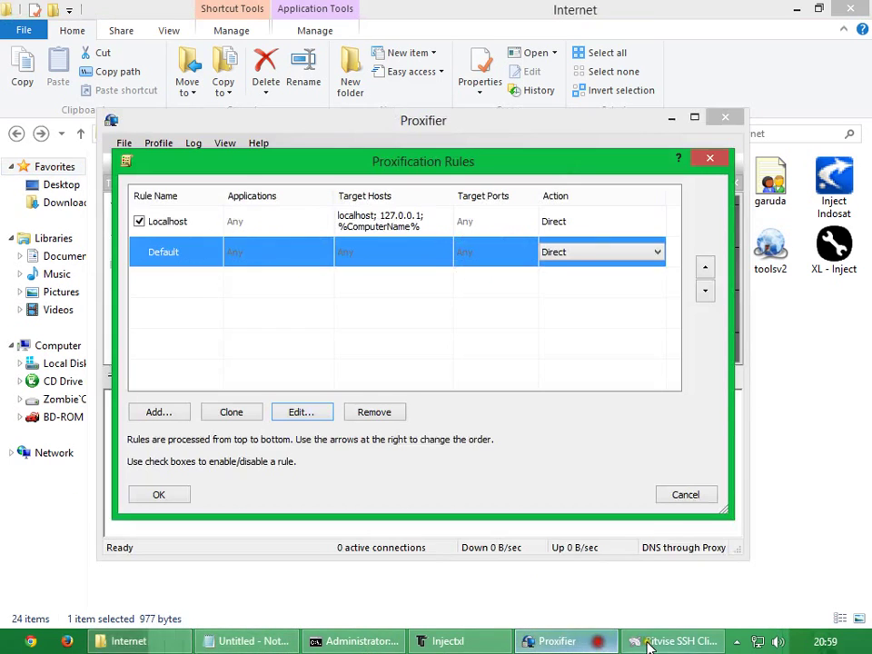
click(253, 641)
drag(545, 490, 65, 492)
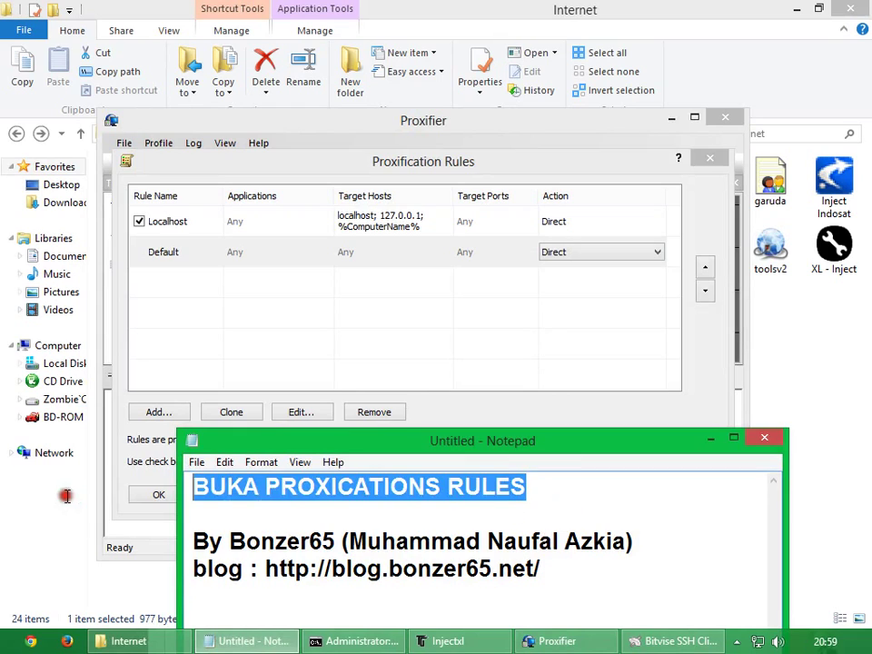
text(KAN ASALN)
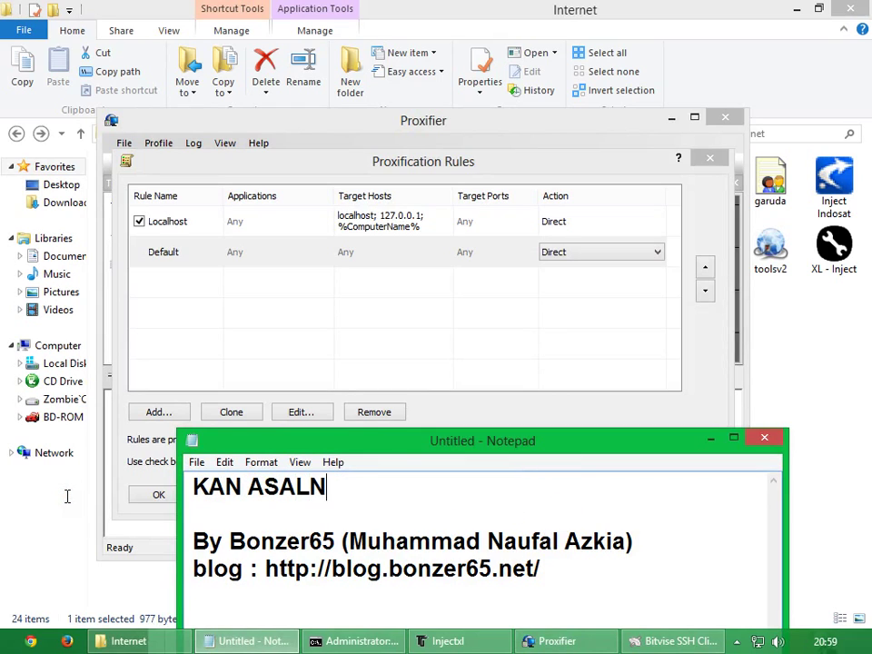
text(YA GINI GAN :)????)
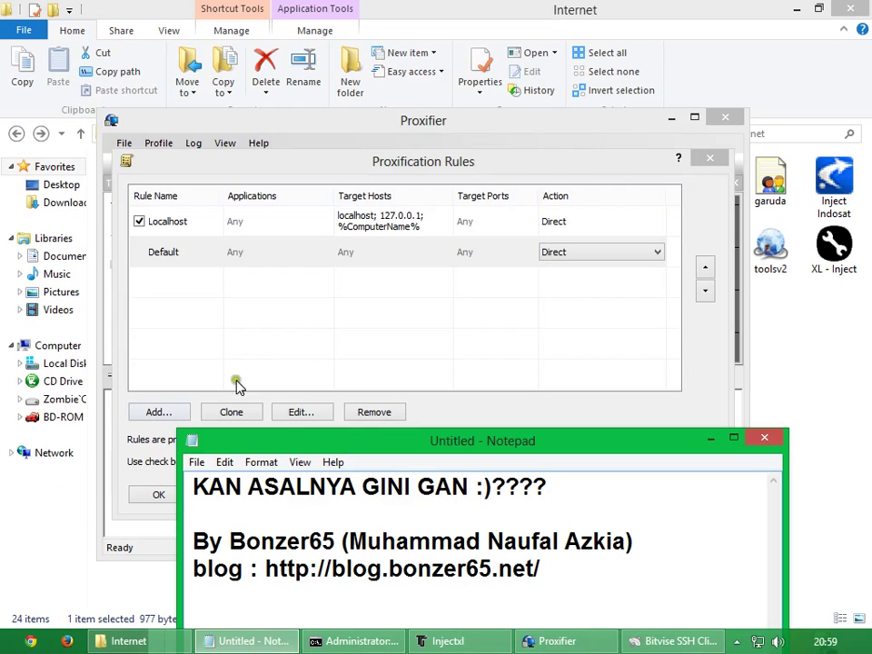
click(584, 223)
click(584, 222)
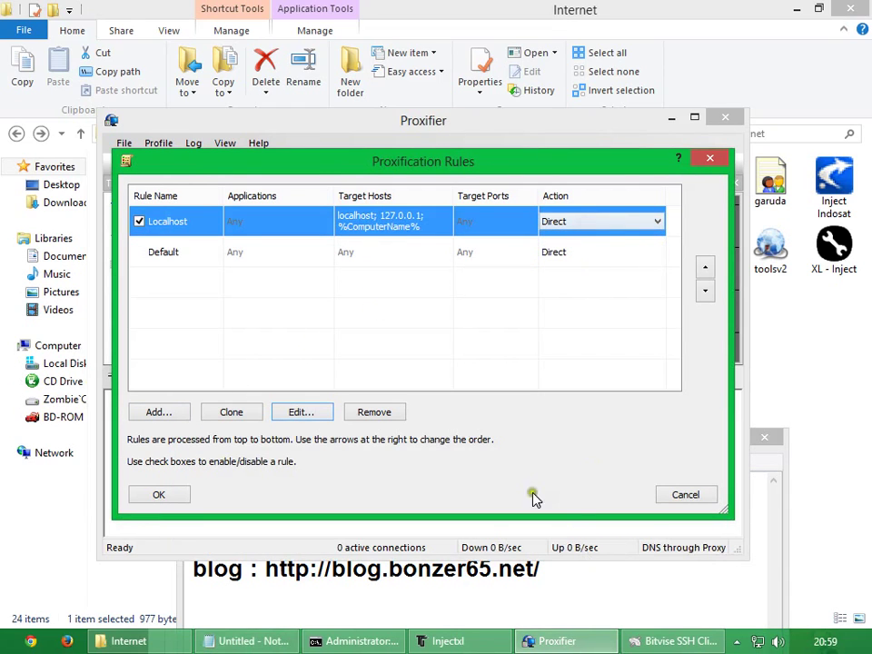
Step: Replace the Notepad instruction with "KLIK ADD,", and start a new proxification rule in Proxifier, opening the file browser for its application
click(252, 641)
drag(556, 488, 131, 492)
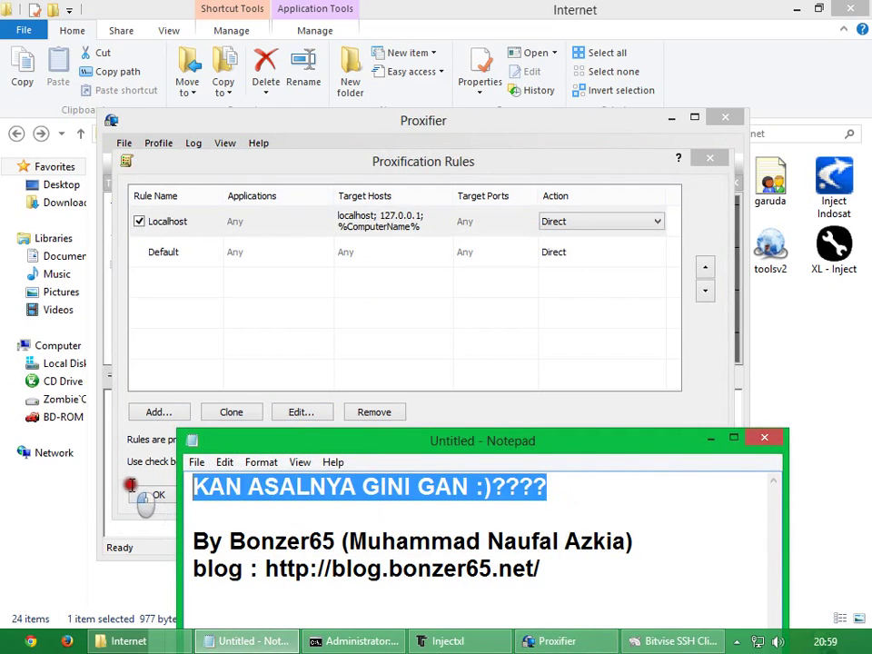
text(KLIK ADD)
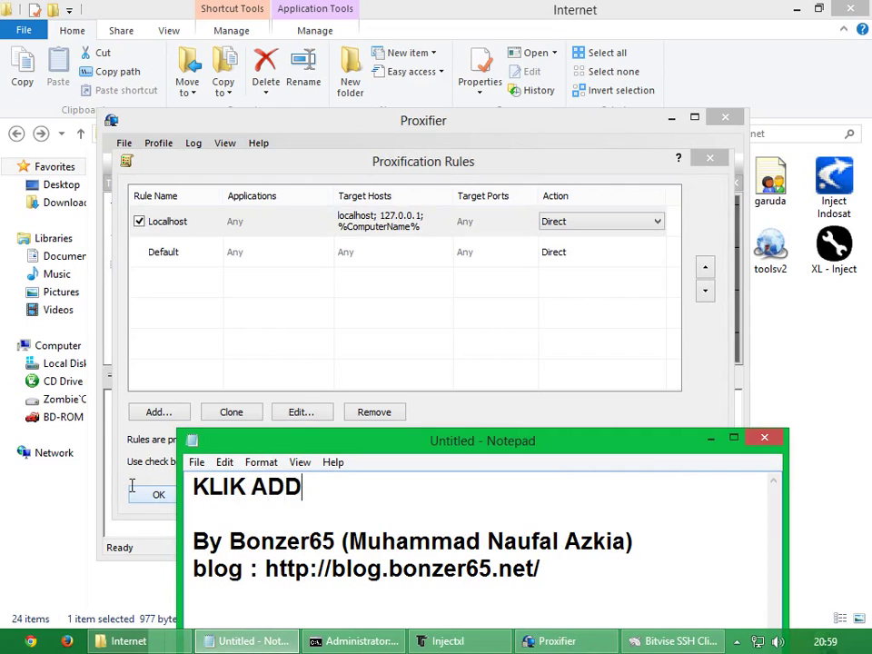
text(, YA)
click(143, 414)
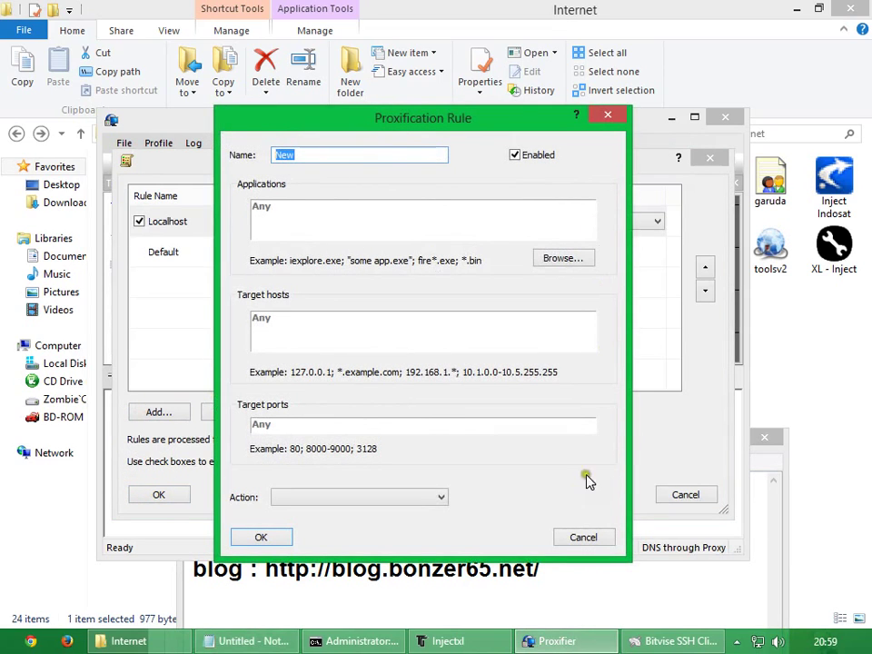
click(579, 262)
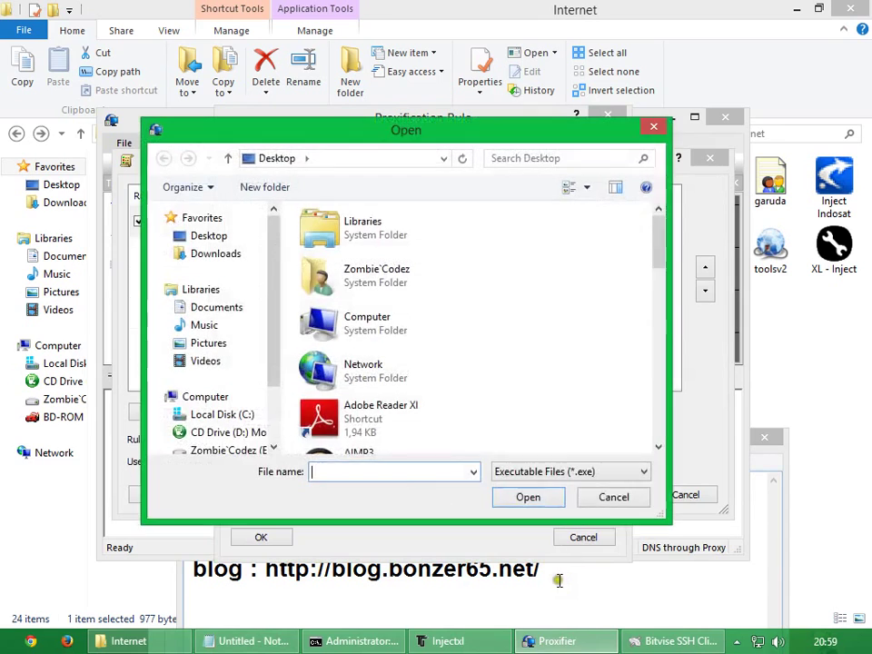
Step: Replace the Notepad instruction with "BROWSE FILE INJECT YANG AGAN GUNAKAN"
click(560, 581)
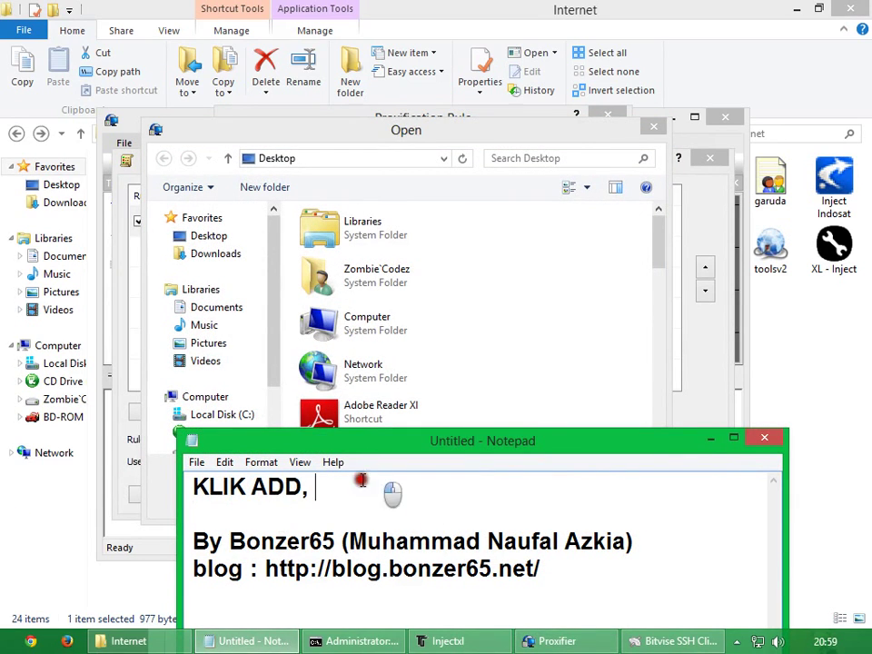
drag(382, 484, 95, 475)
text(BROWSE FILE)
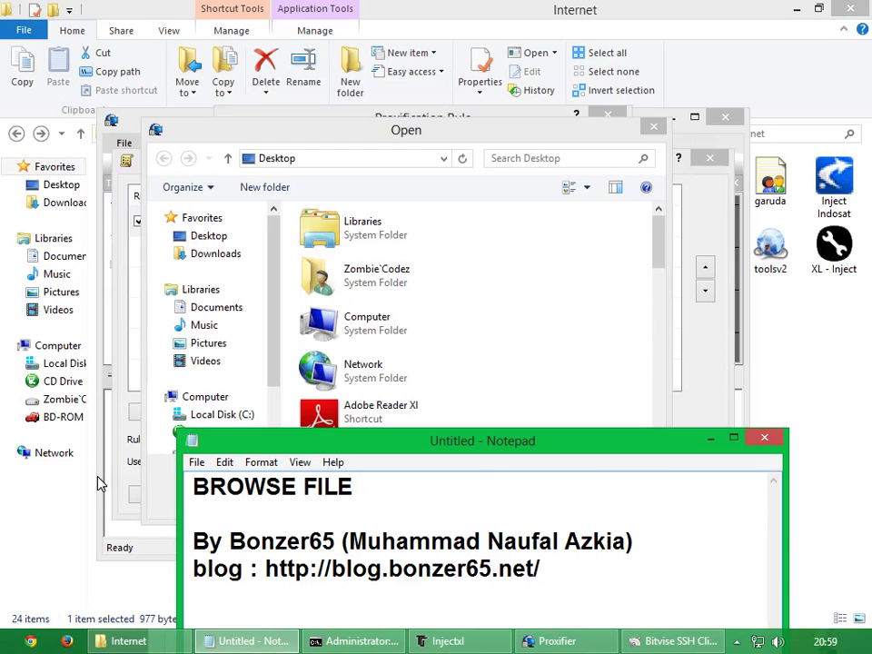
text( INJECT YA)
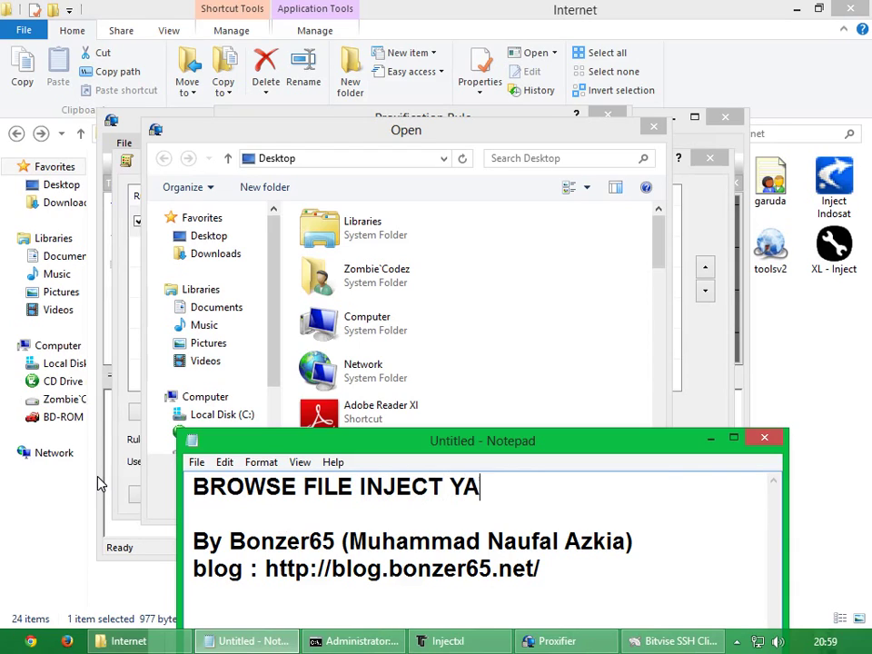
text(NG AGAN GUN)
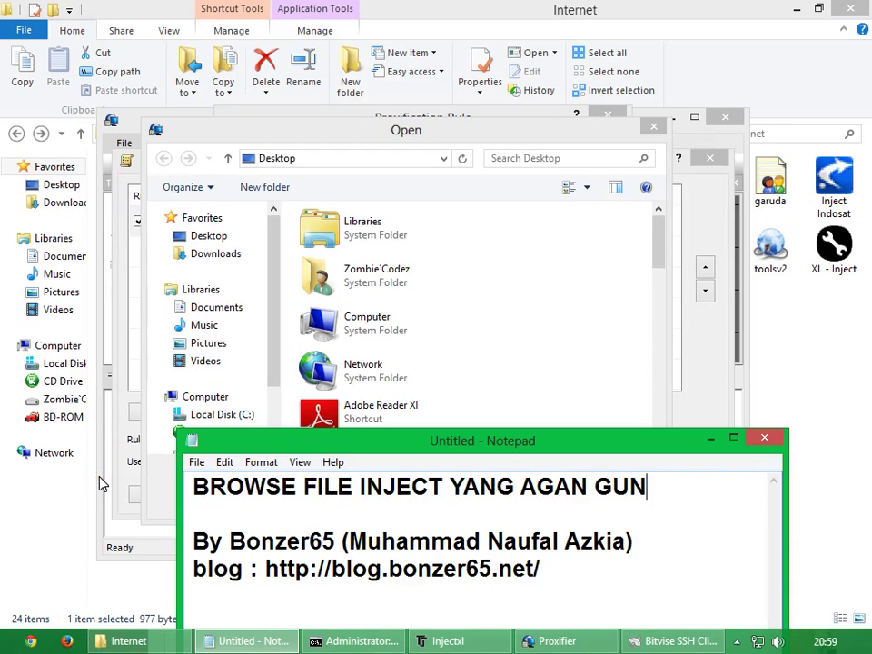
text(AKAN)
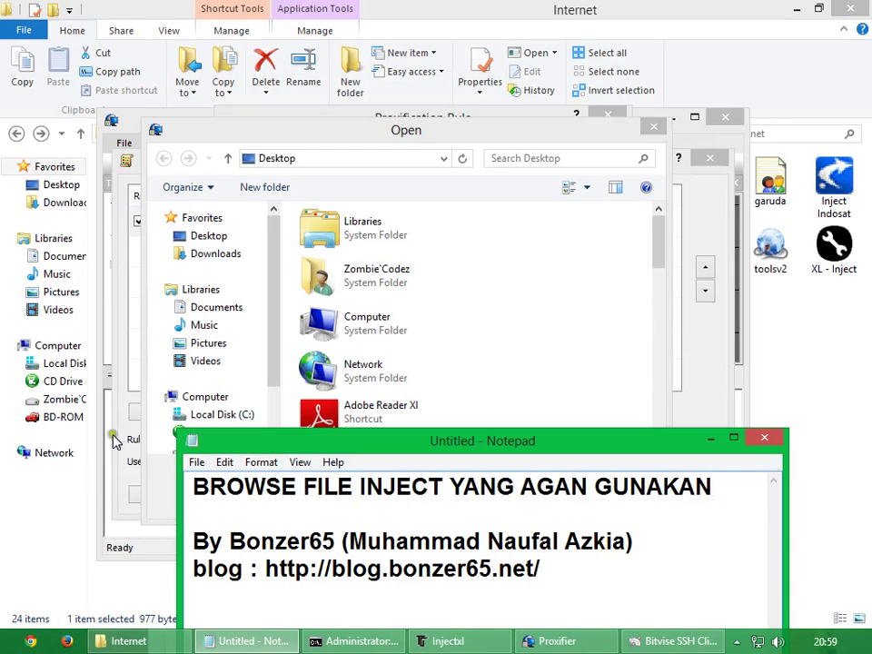
Step: Choose InjectXL from the Koleksi Inject folder inside the desktop's Internet folder as the new rule's application
click(221, 236)
click(372, 296)
scroll(372, 296, down, 10)
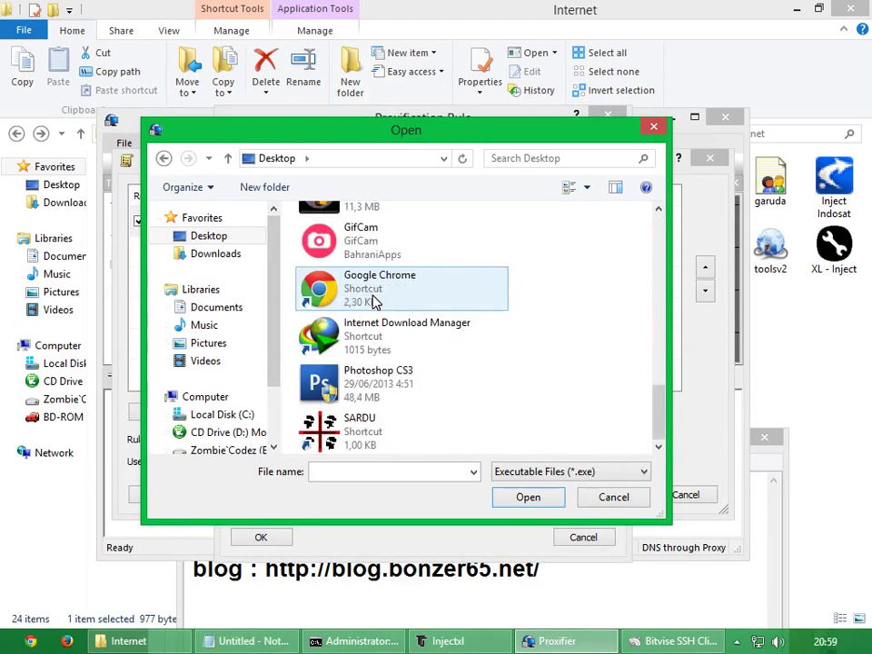
scroll(376, 302, up, 10)
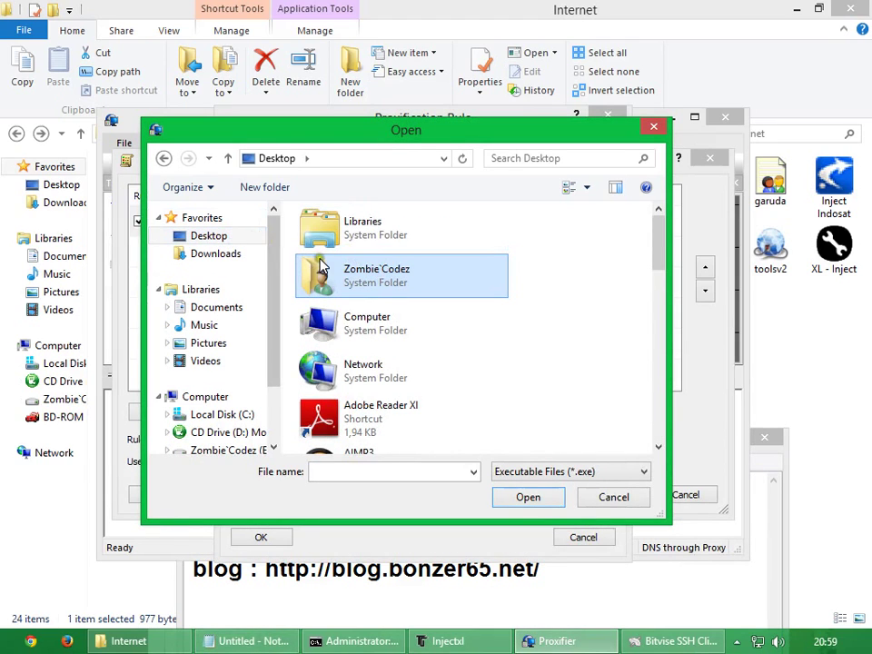
scroll(324, 267, down, 9)
double_click(351, 235)
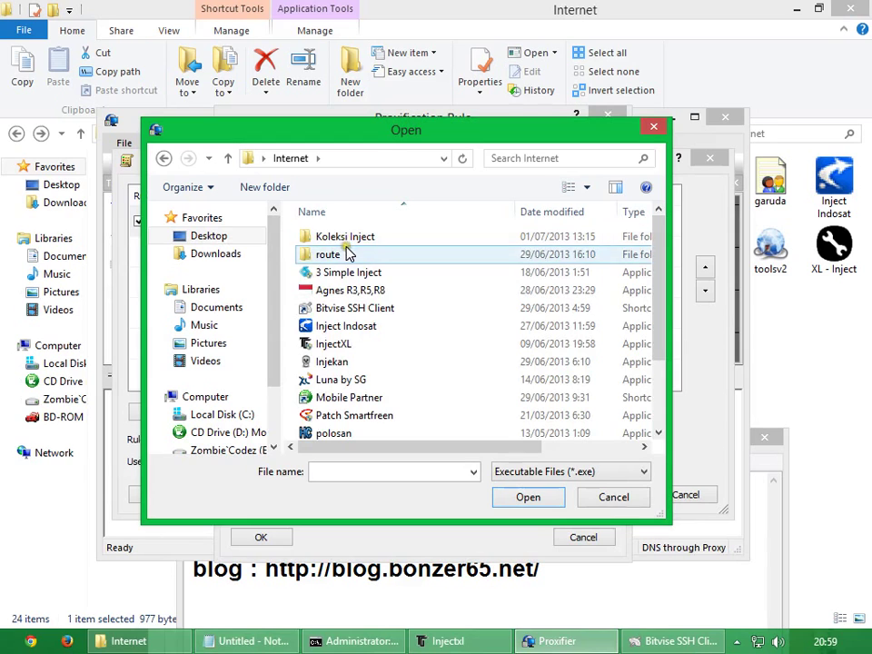
click(341, 238)
double_click(342, 238)
click(376, 292)
scroll(376, 294, down, 2)
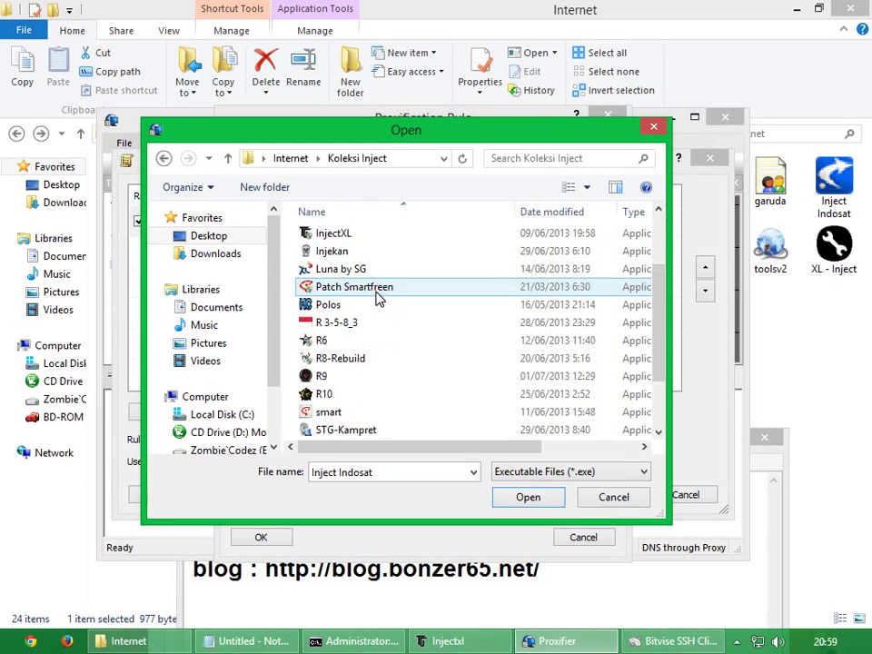
click(353, 236)
double_click(352, 234)
Step: Replace the Notepad instruction with "ACTIONS NYA DIRECT, TUJUANNYA INJECT NYA" and "BIAR GAK EROR" on a second line
click(397, 594)
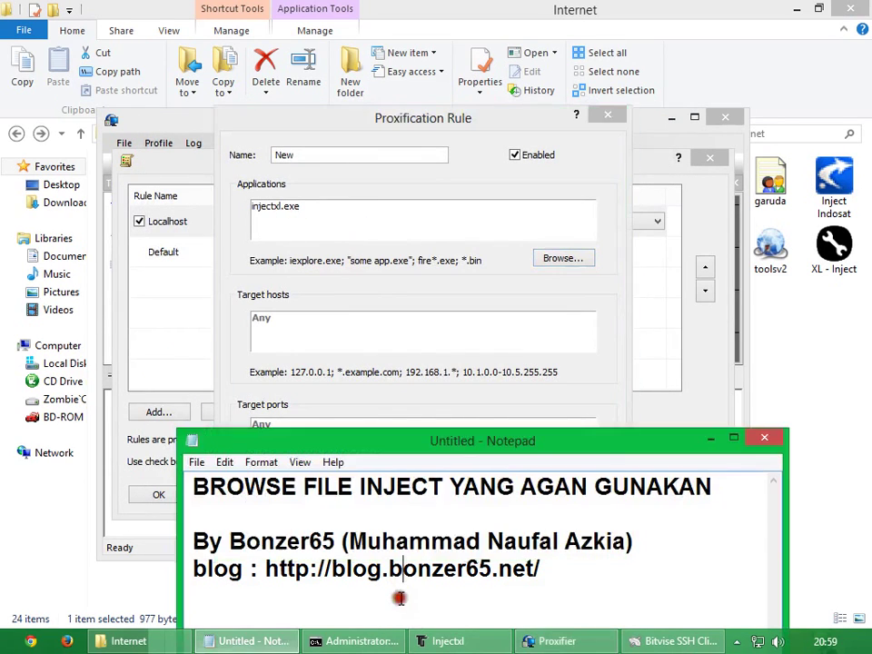
drag(711, 487, 59, 454)
text(AC)
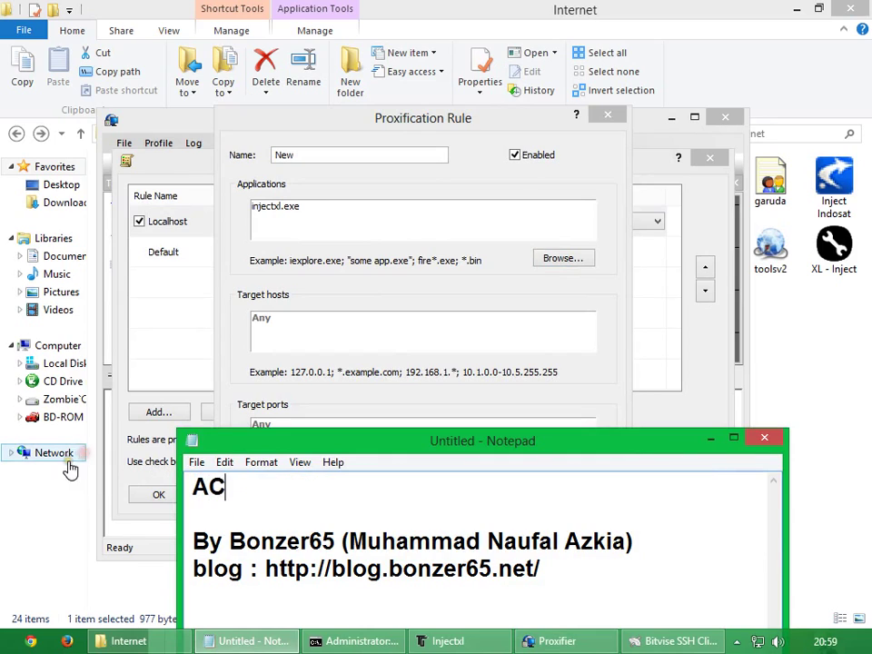
text(TIONS NYA DIRECT, T)
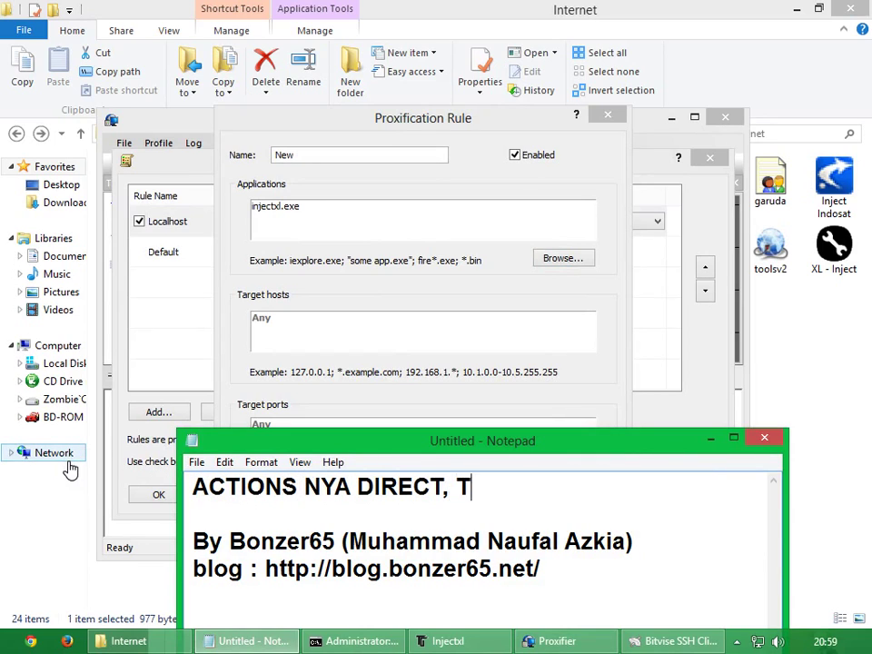
text(UJUANNYA I)
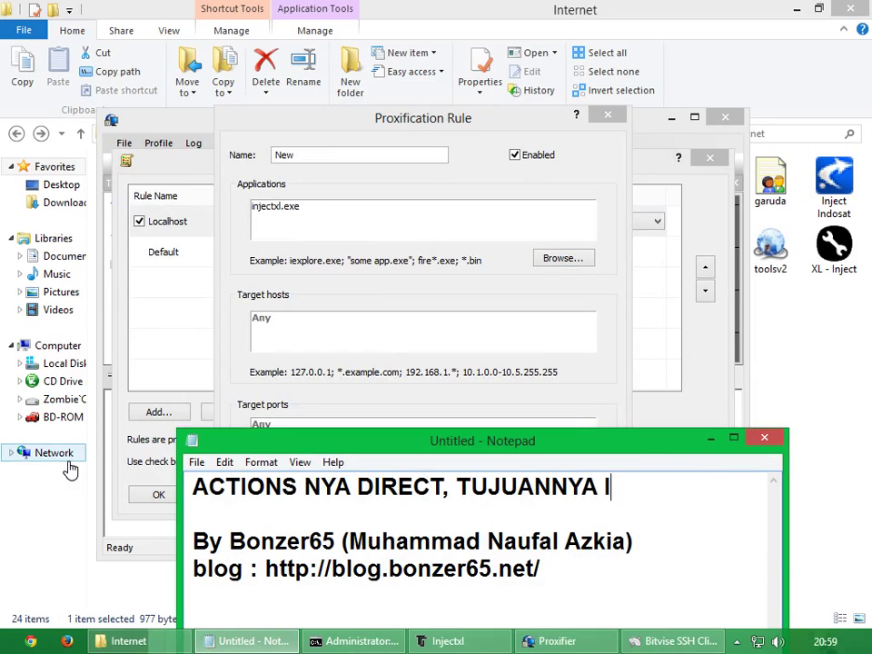
text(NJECT NYA)
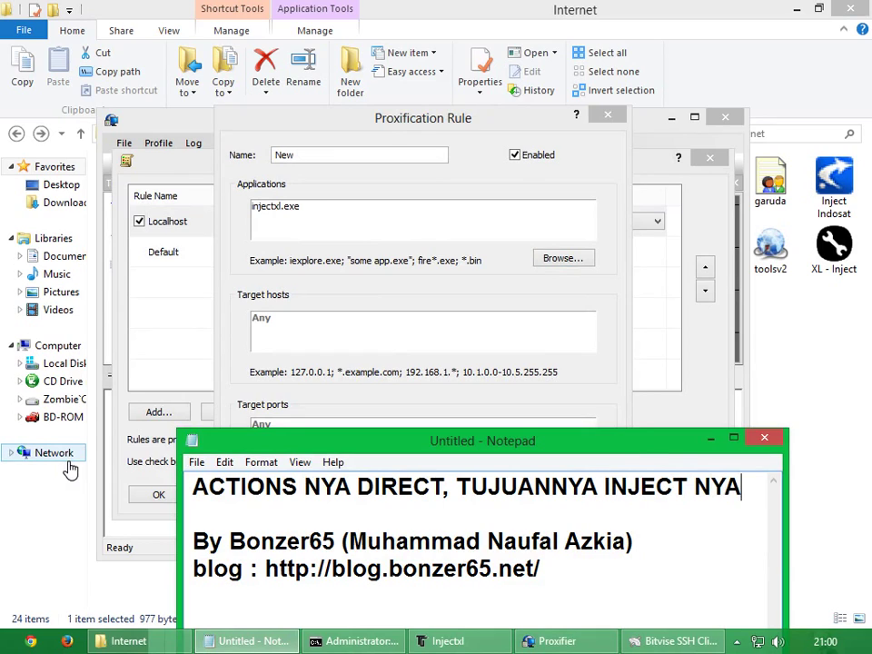
key(Return)
text(BIAR GAK EO)
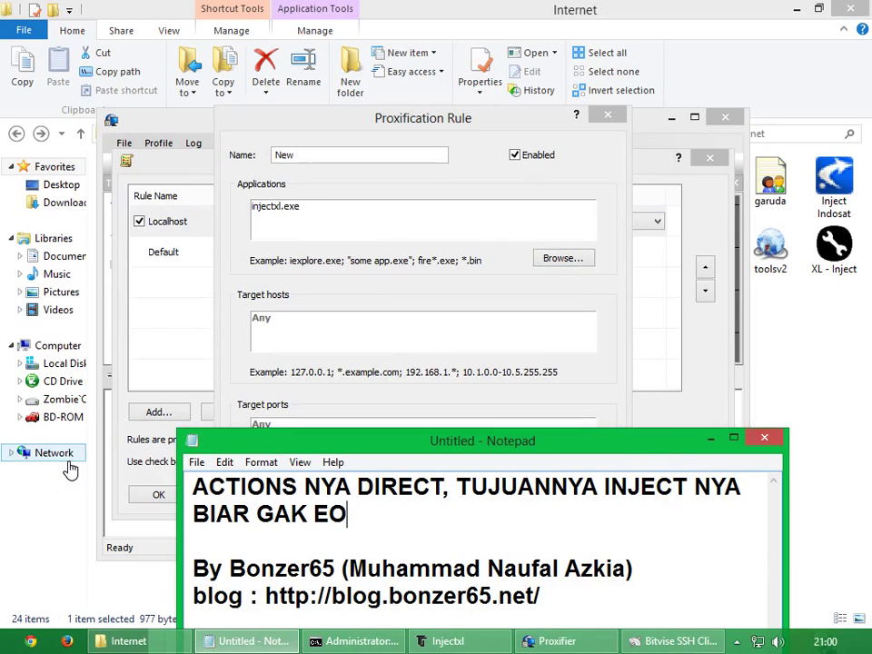
key(BackSpace)
text(ROR)
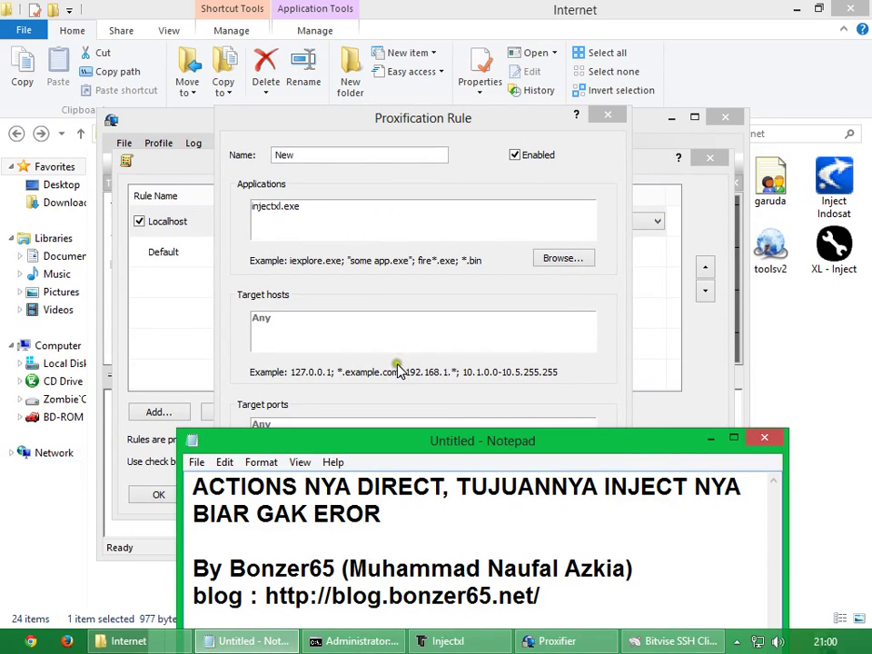
Step: Set the new injectxl.exe rule's action to Direct and save the rule
click(397, 362)
click(376, 498)
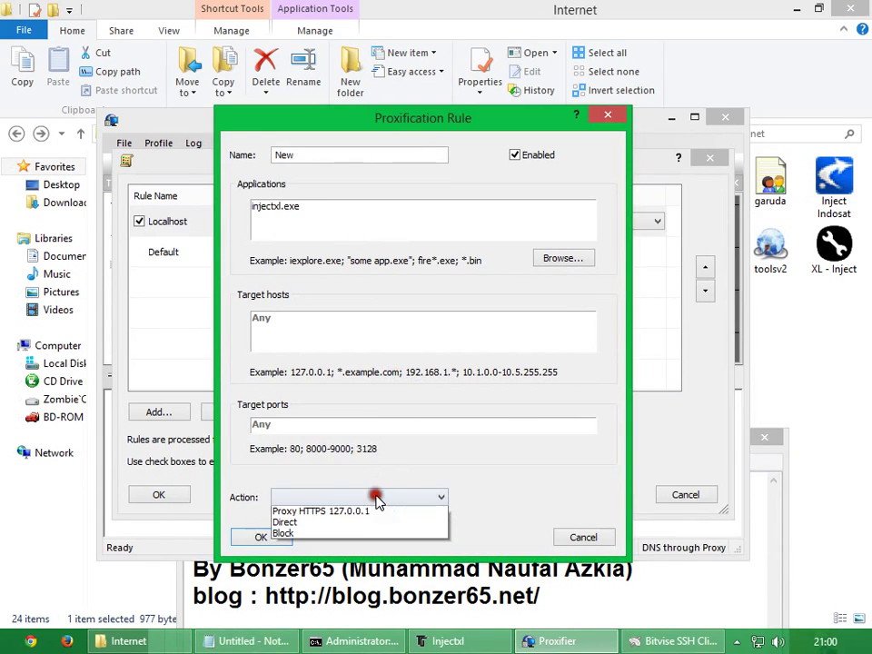
click(355, 524)
click(260, 535)
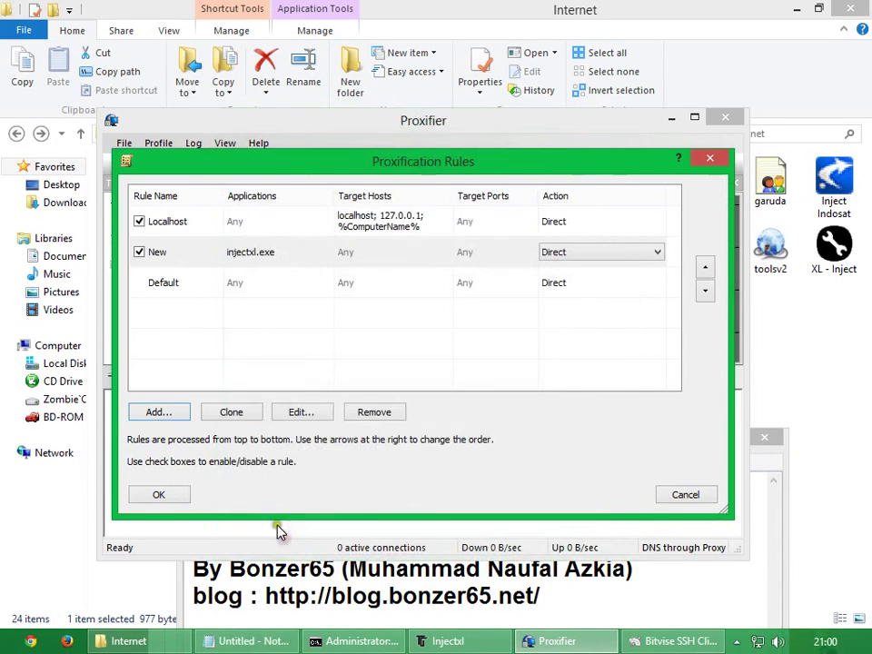
Step: Replace the Notepad instruction with "LALU YANG DEFAULT GANTI ACTIONS NYA" and "JADI PORT YANG TADI" on a second line
click(444, 619)
drag(386, 515, 133, 467)
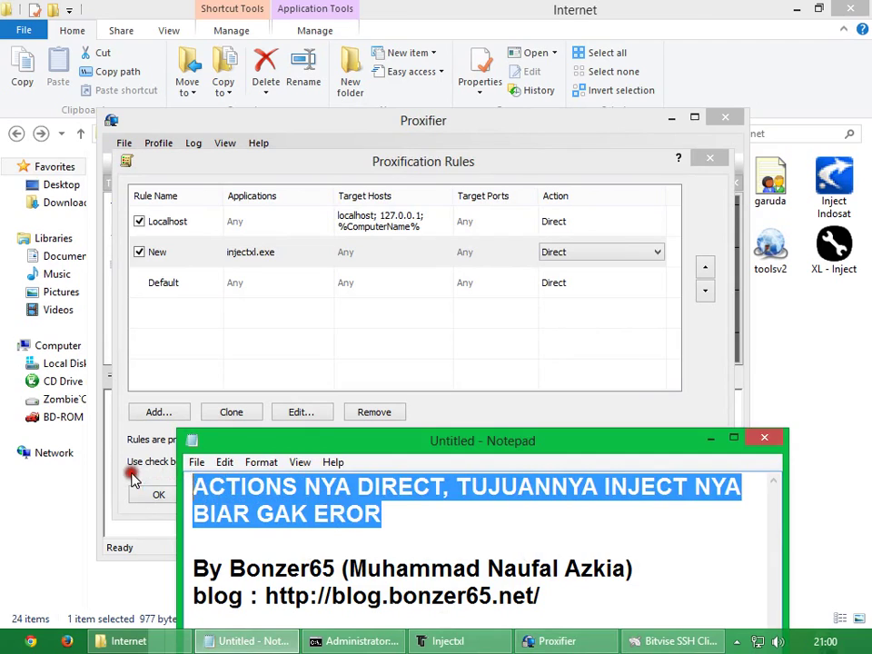
key(BackSpace)
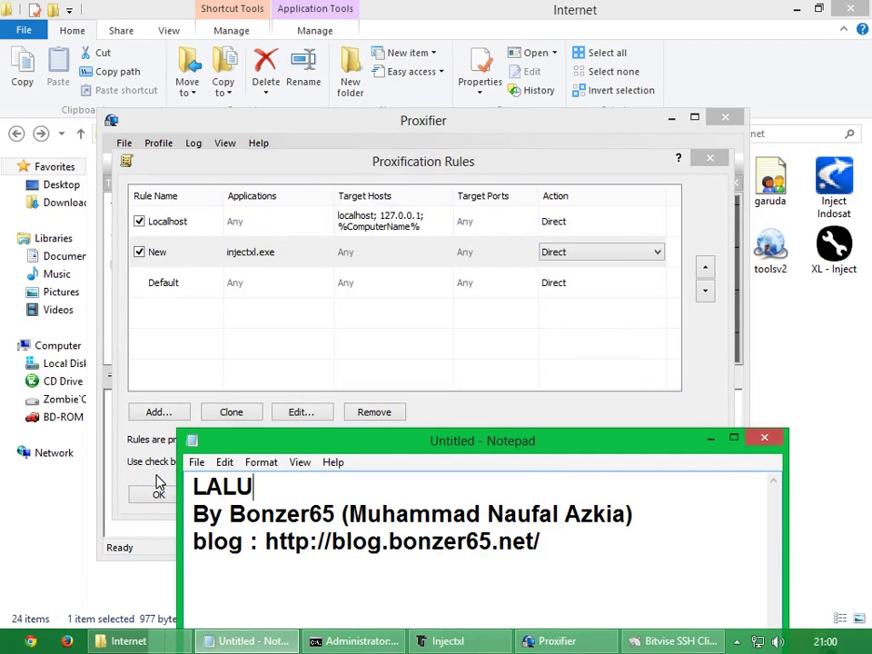
text(LALU YANG DEFAULT GANTI ACTI)
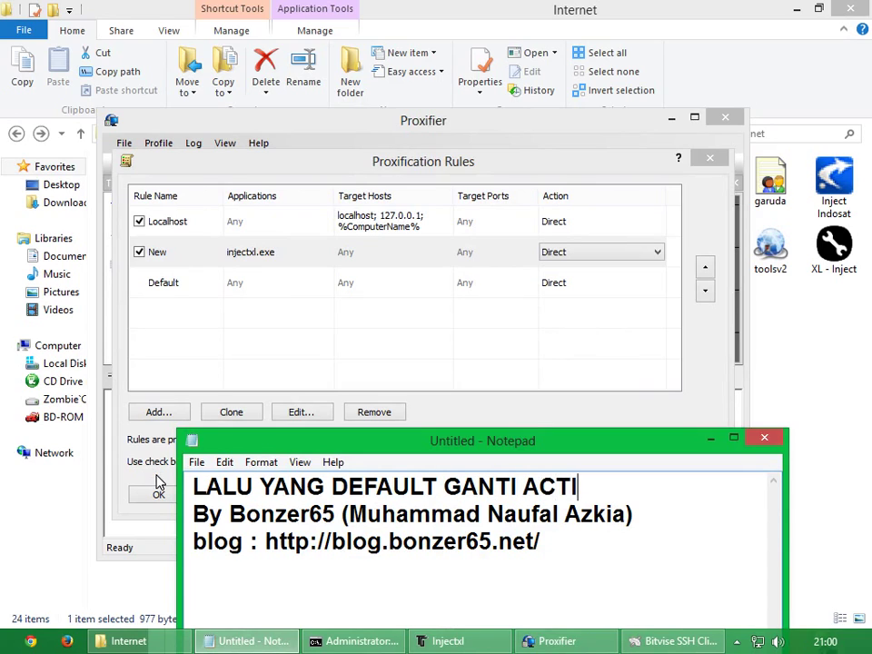
text(ONS)
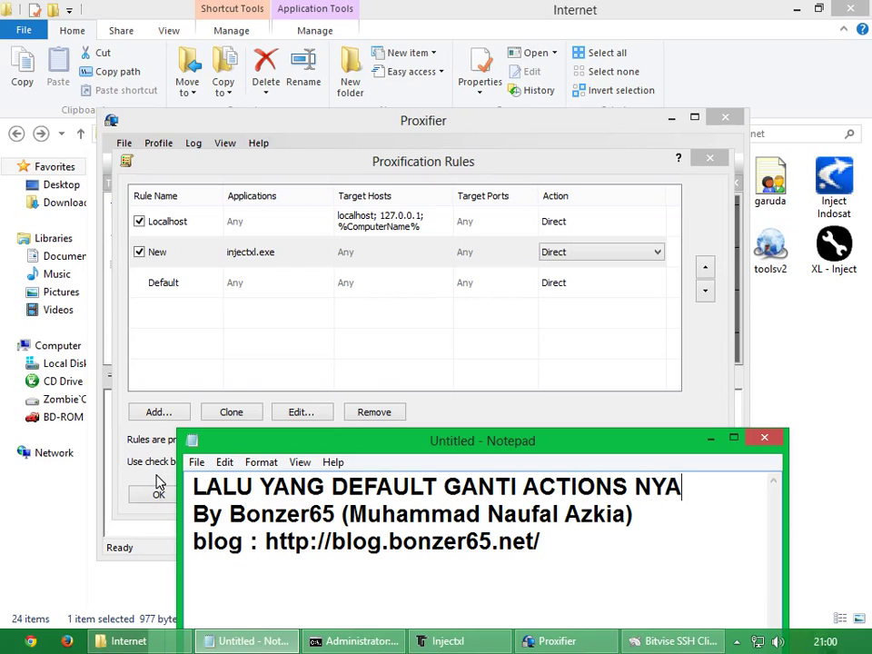
text( NYA)
key(Return)
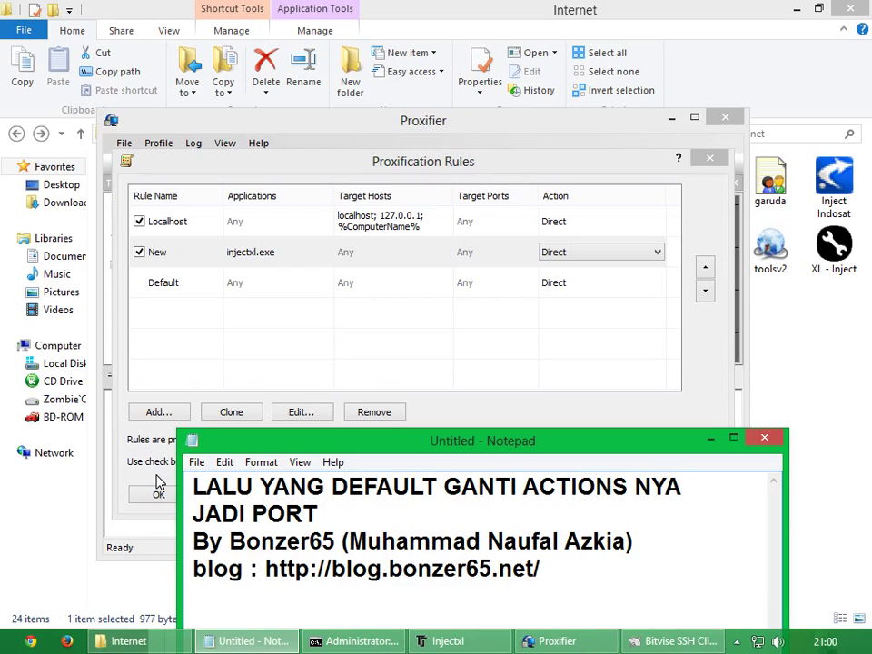
text(JADI PORT YANG TA)
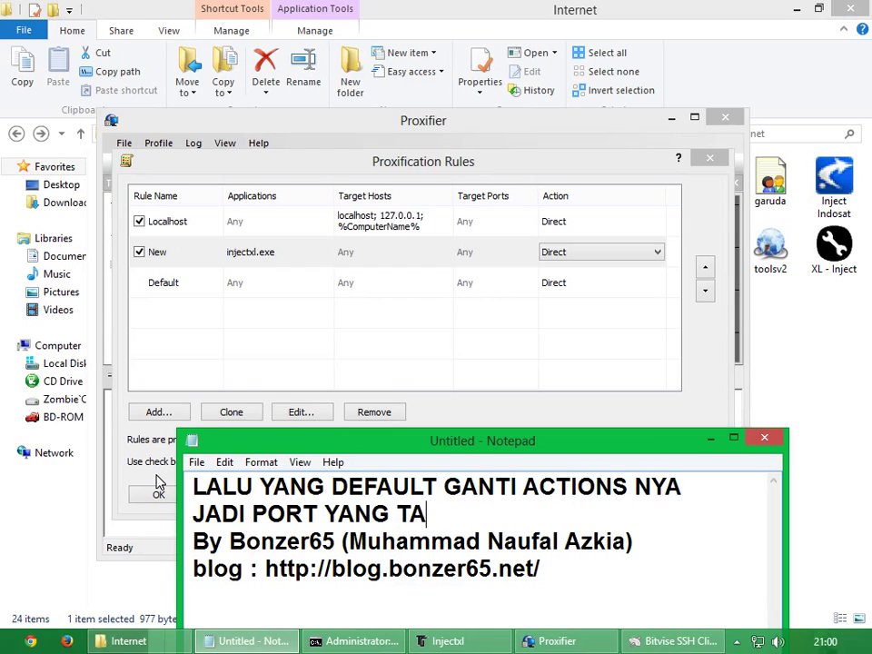
text(DI)
key(Return)
Step: Set the Default proxification rule's action to Proxy HTTPS 127.0.0.1 and save the rules
click(575, 289)
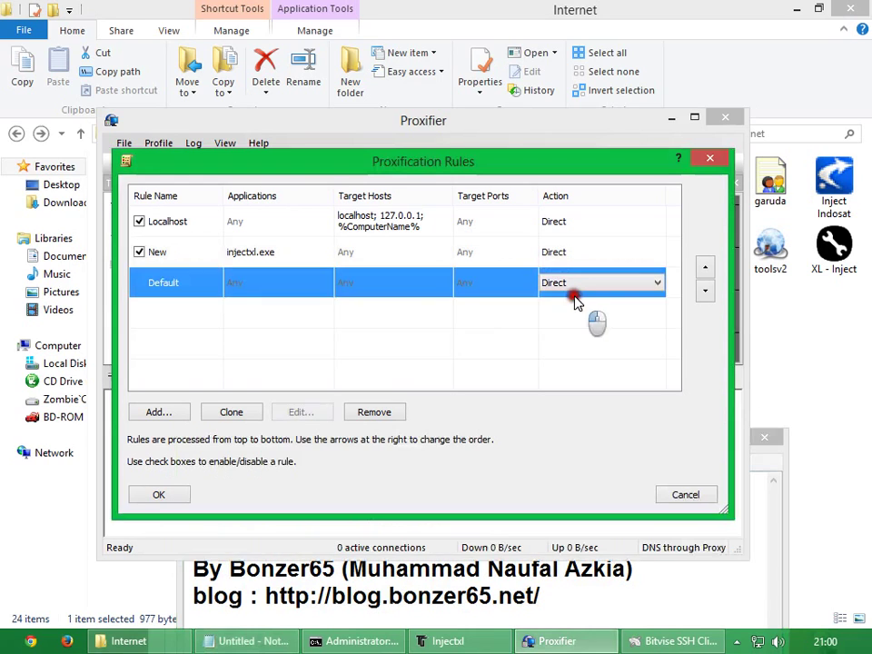
click(575, 289)
click(570, 299)
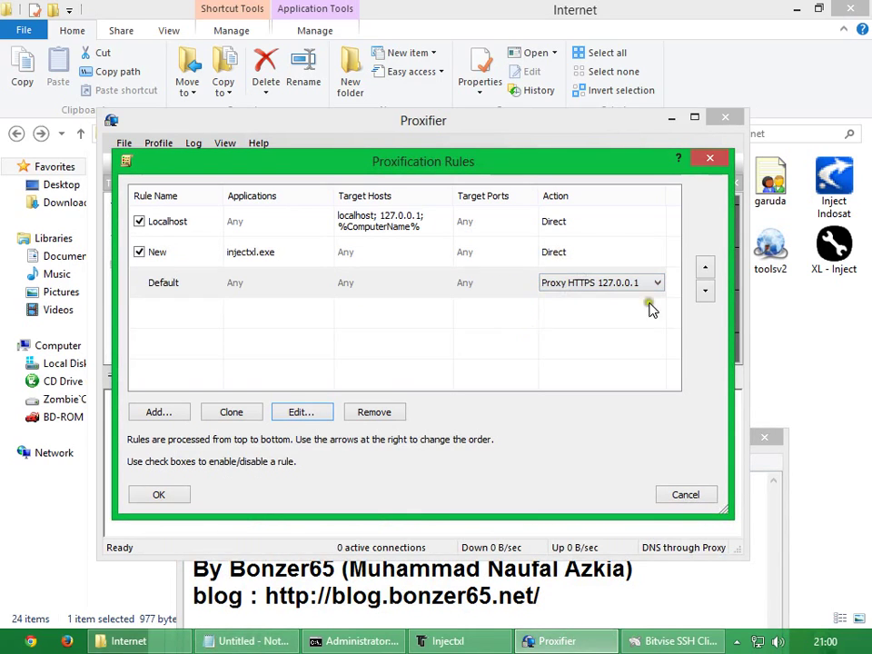
click(159, 494)
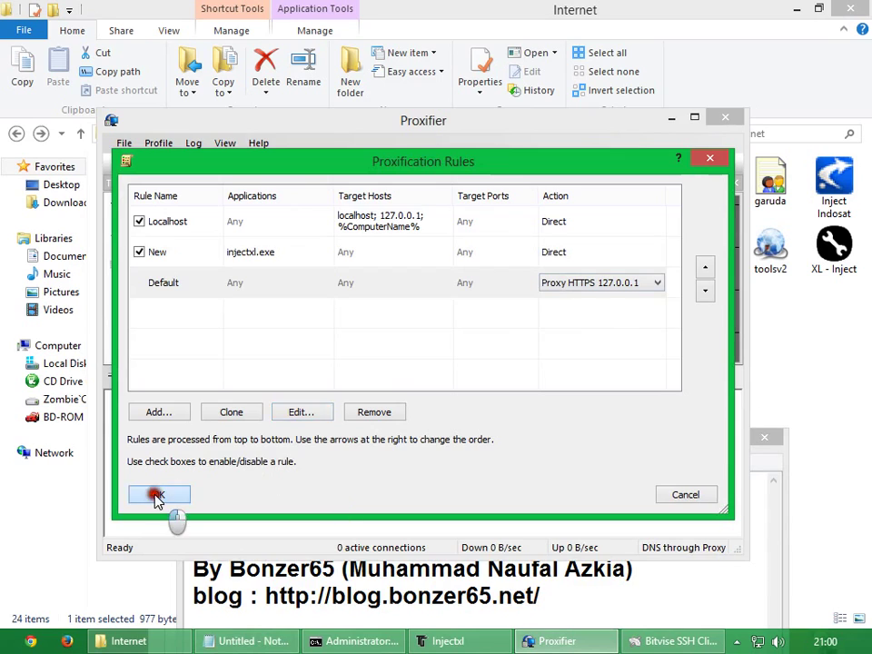
Step: Replace the two-line Notepad instruction with "LALU KLIK OK... DAN COBA BUKA FACEBOOK :)"
click(477, 584)
drag(450, 514, 100, 453)
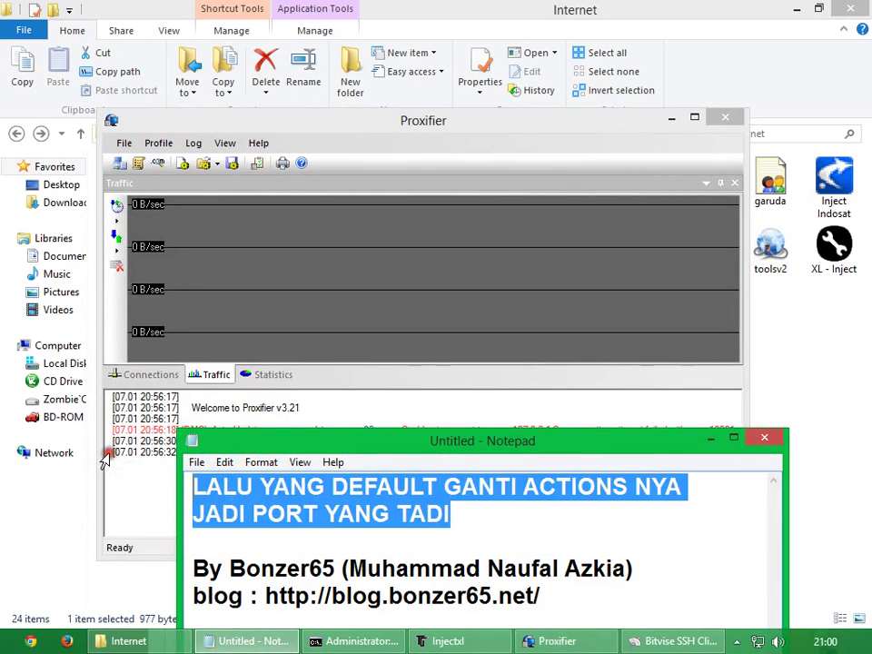
text(LALU KLIK YAN)
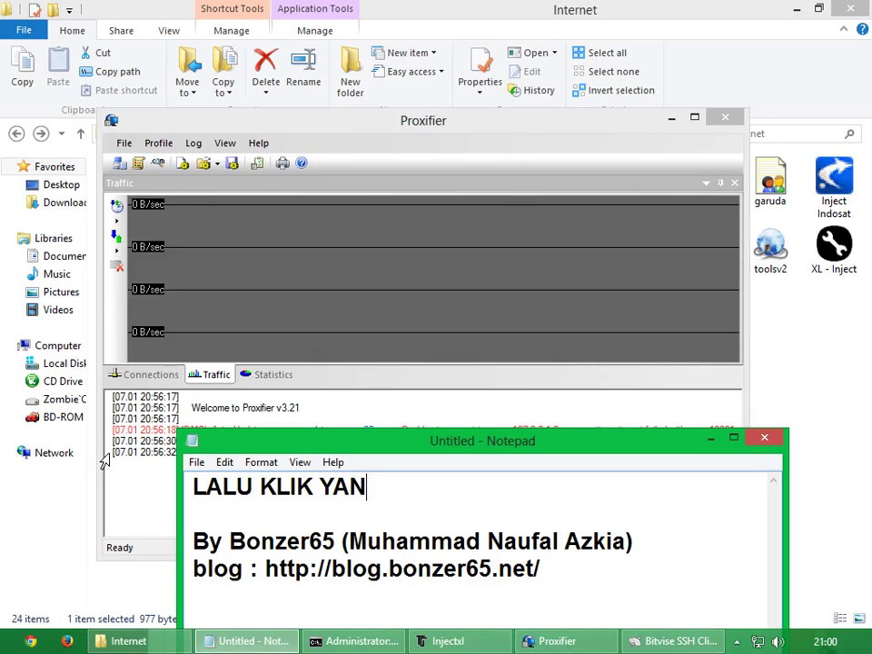
key(BackSpace)
key(BackSpace)
key(BackSpace)
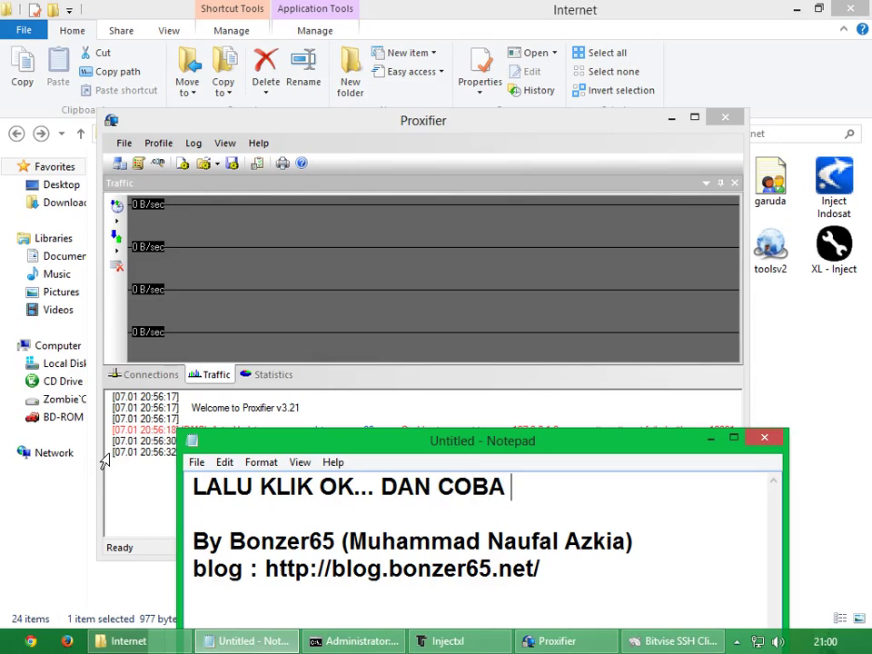
text(UKA FA)
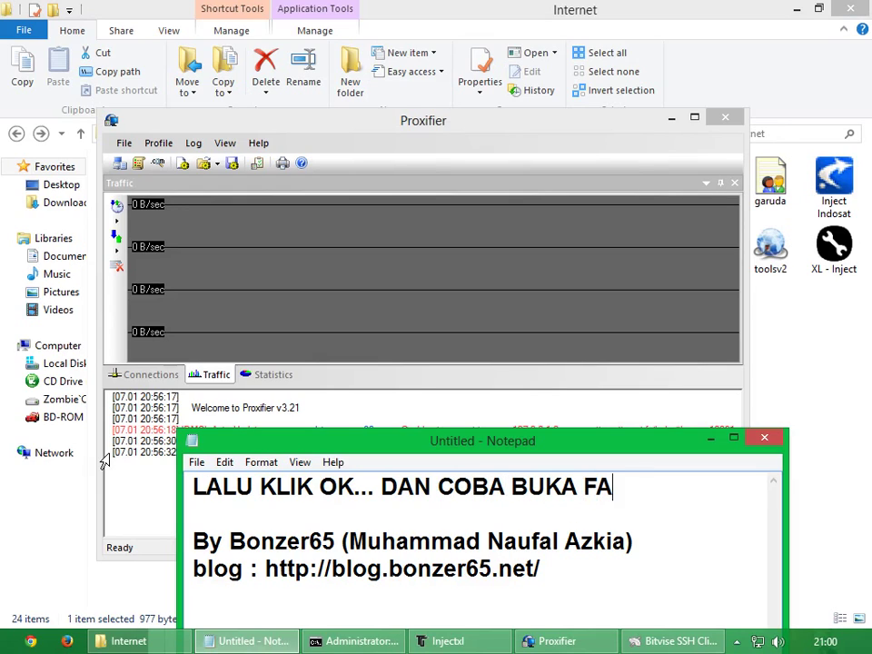
text(CEBOOK :))
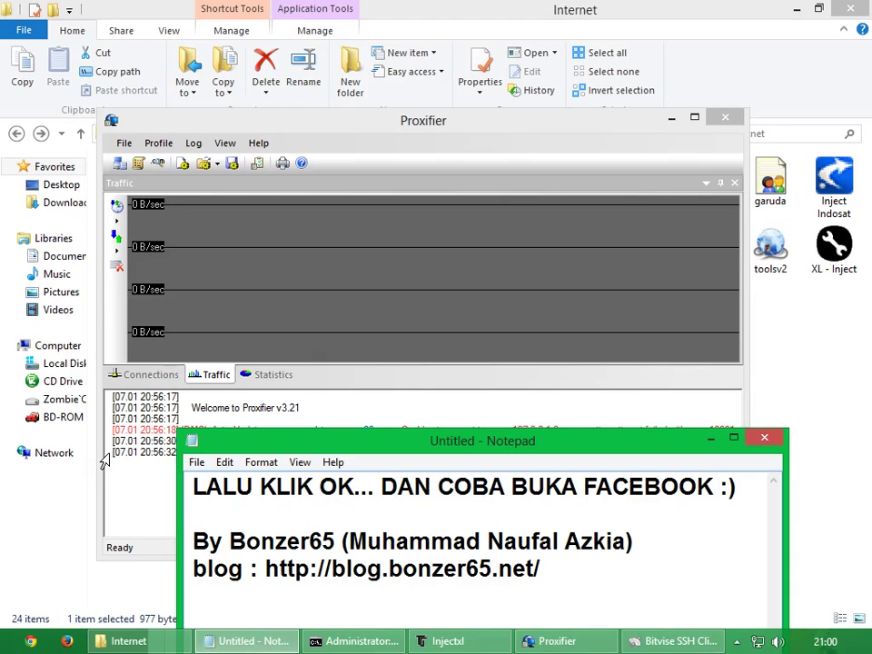
Step: Launch Chrome with facebook.com in a fresh tab, closing the start page, and check the connections in Proxifier's log
click(118, 359)
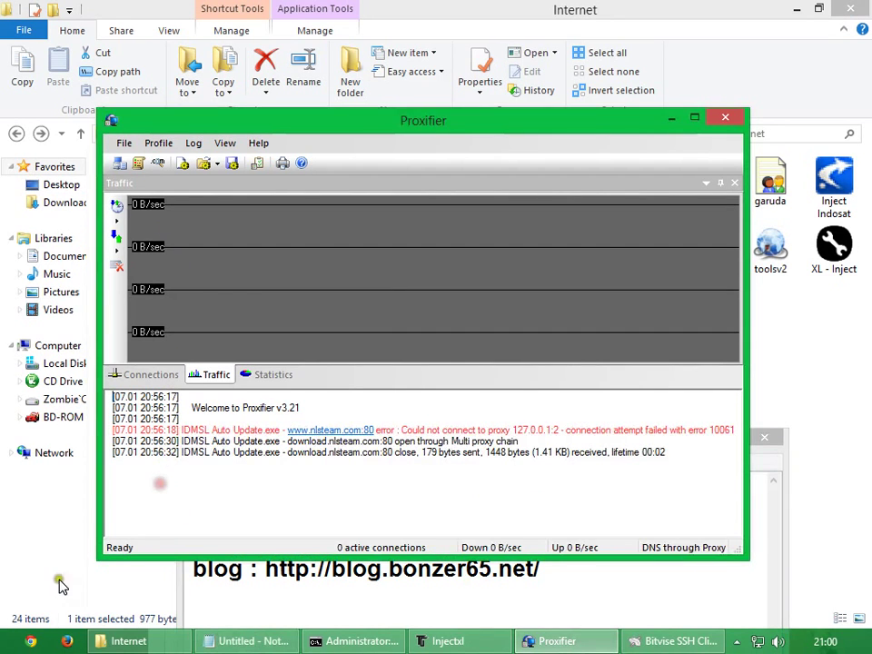
click(41, 642)
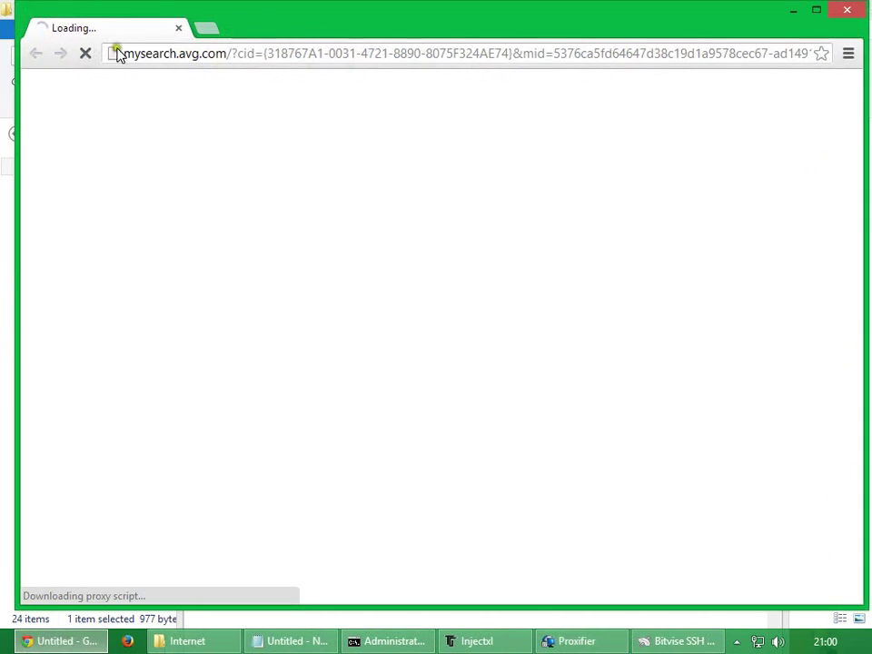
double_click(262, 22)
click(191, 11)
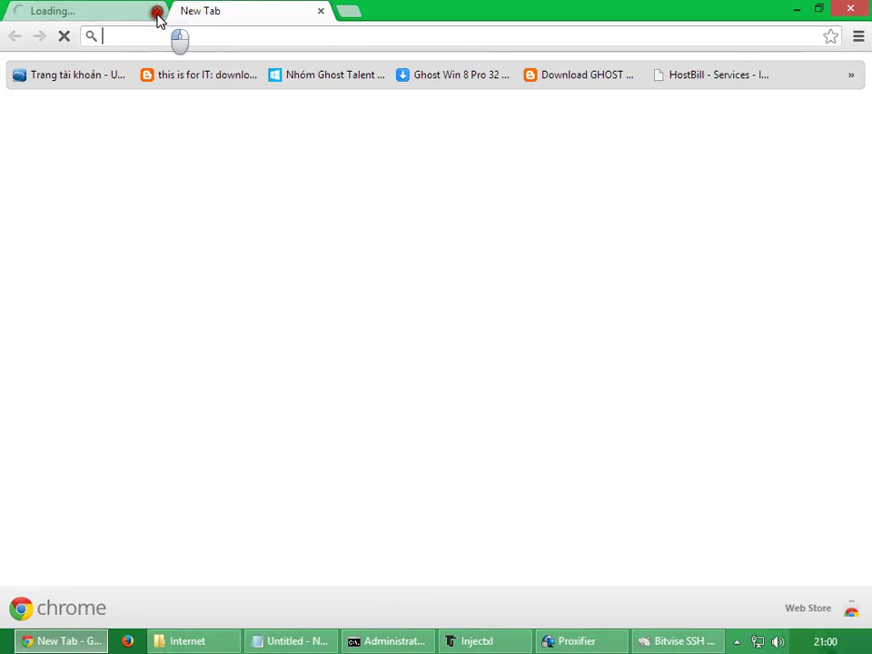
click(157, 11)
text(FACEbook.com)
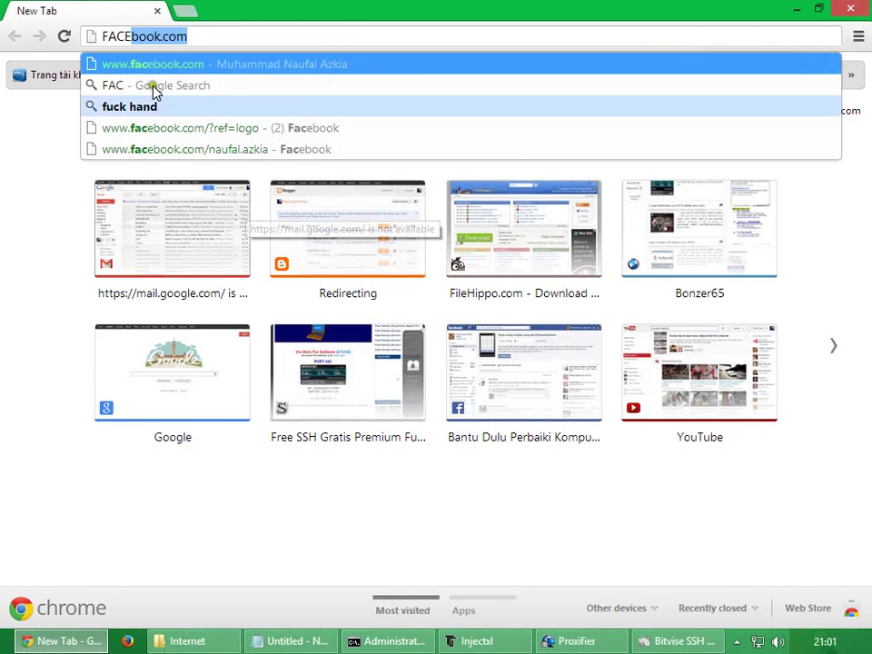
key(Return)
click(576, 641)
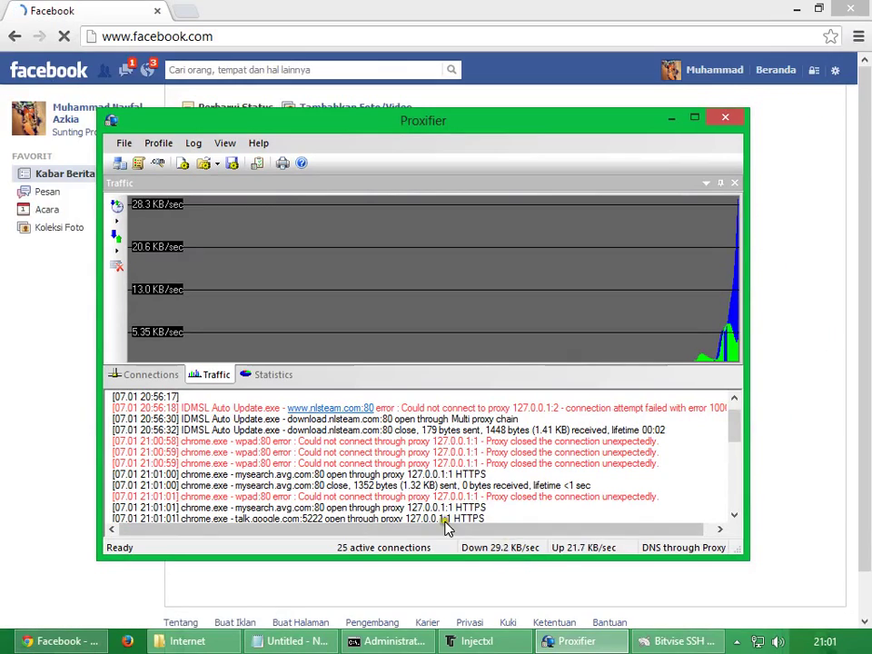
drag(724, 451, 727, 498)
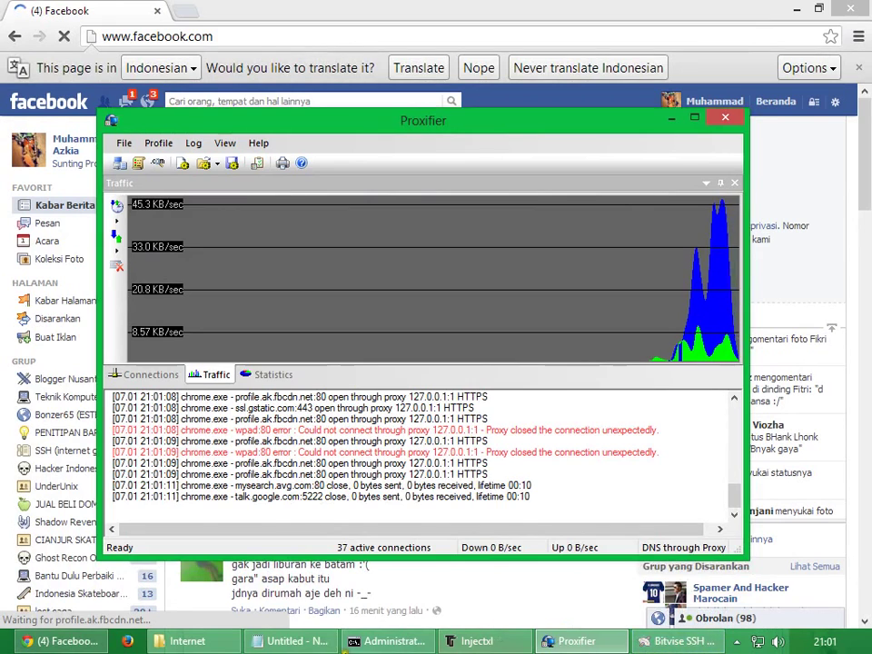
Step: Replace the Notepad instruction with "berhasil kan gan?? kita coba download gan"
click(291, 641)
drag(734, 489, 193, 489)
text(berhas)
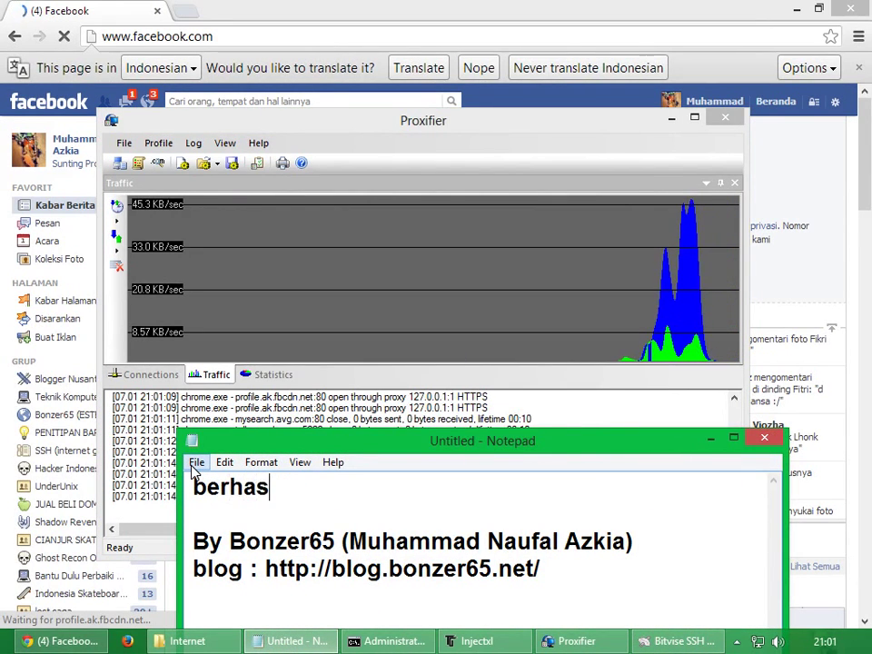
text(il kan gan?)
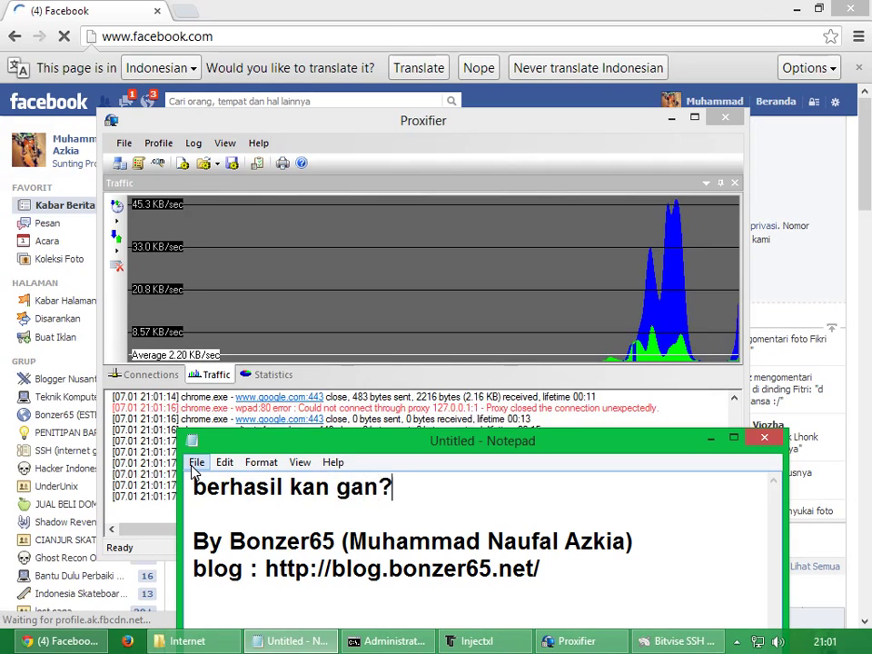
text(? kita coba dowbn)
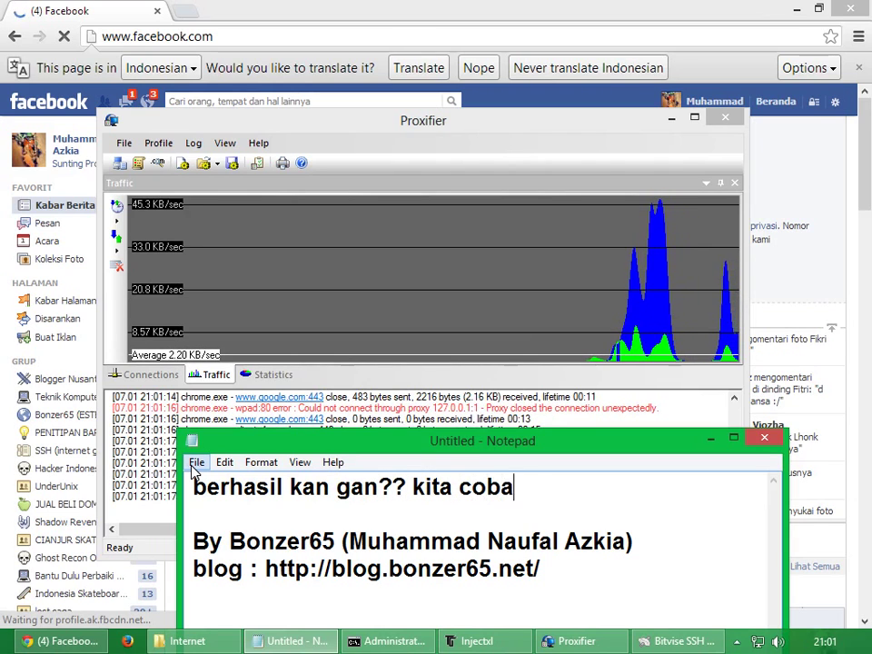
key(BackSpace)
key(BackSpace)
text(nload gan)
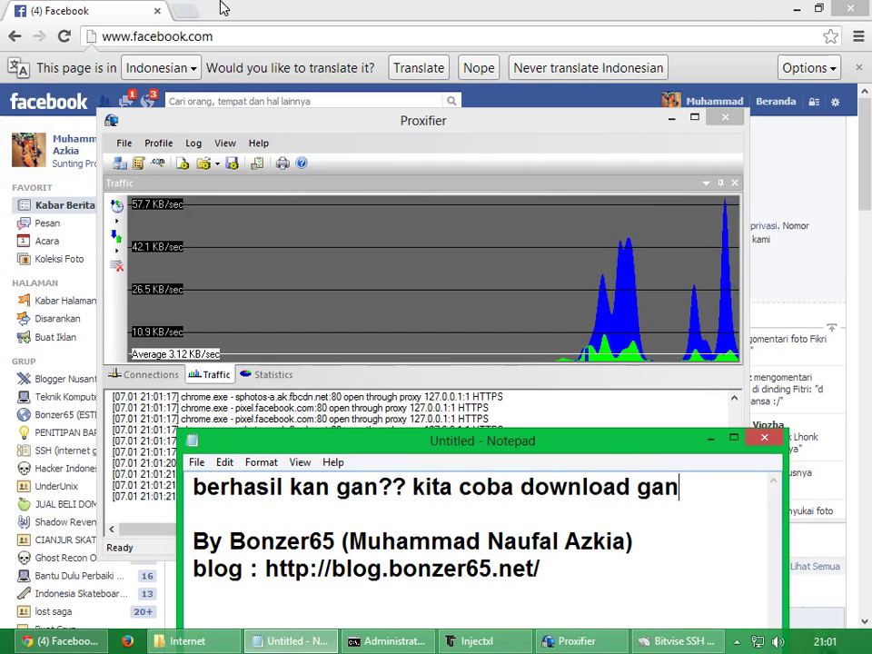
click(185, 11)
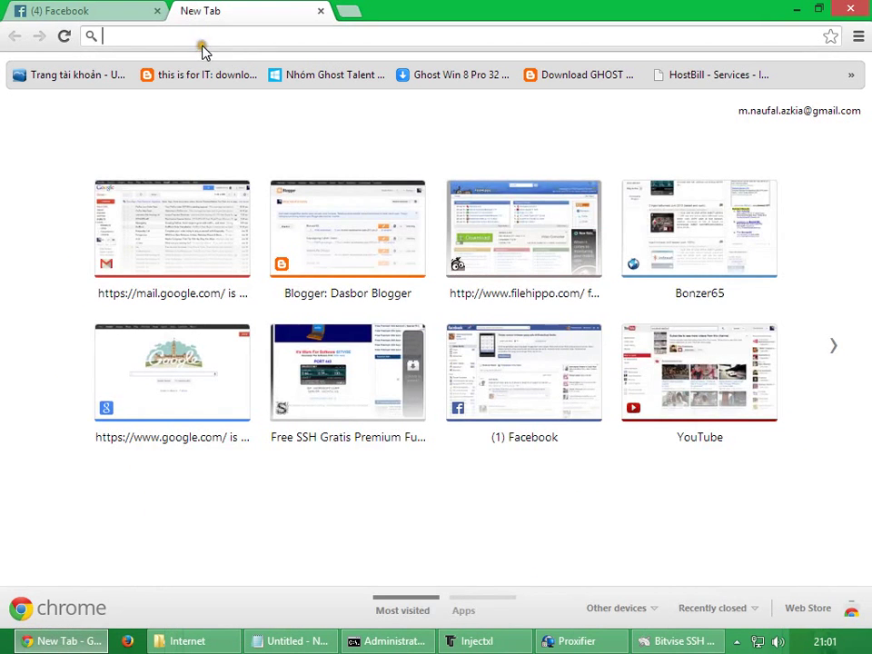
click(495, 240)
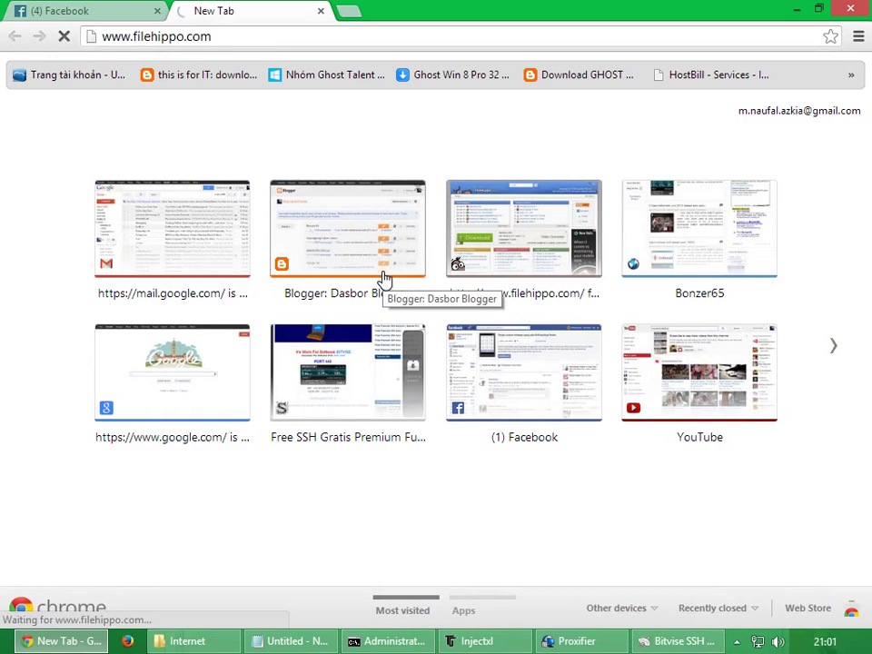
click(320, 11)
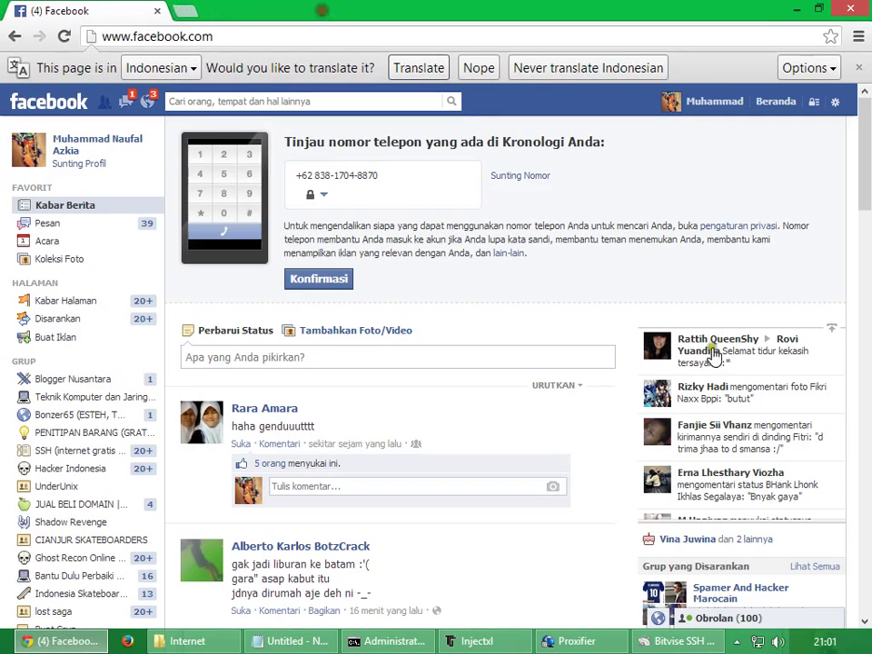
Step: Switch to Internet Download Manager, which is running in the background
click(757, 640)
click(520, 527)
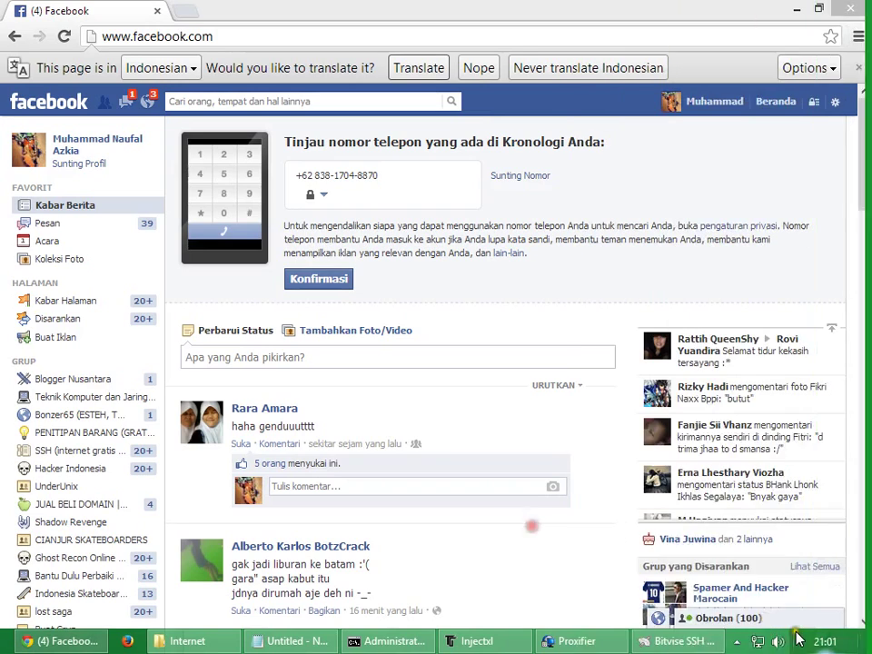
click(735, 641)
double_click(758, 534)
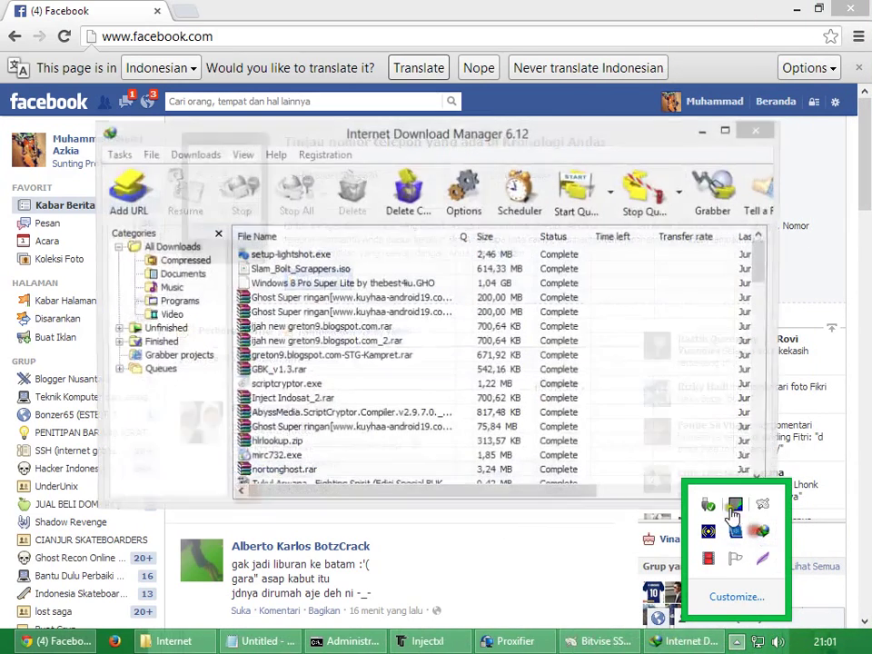
Step: Resume the unfinished avast_free_antivirus_setup.exe download and show its connection details
click(417, 347)
scroll(408, 368, up, 10)
scroll(408, 368, down, 1)
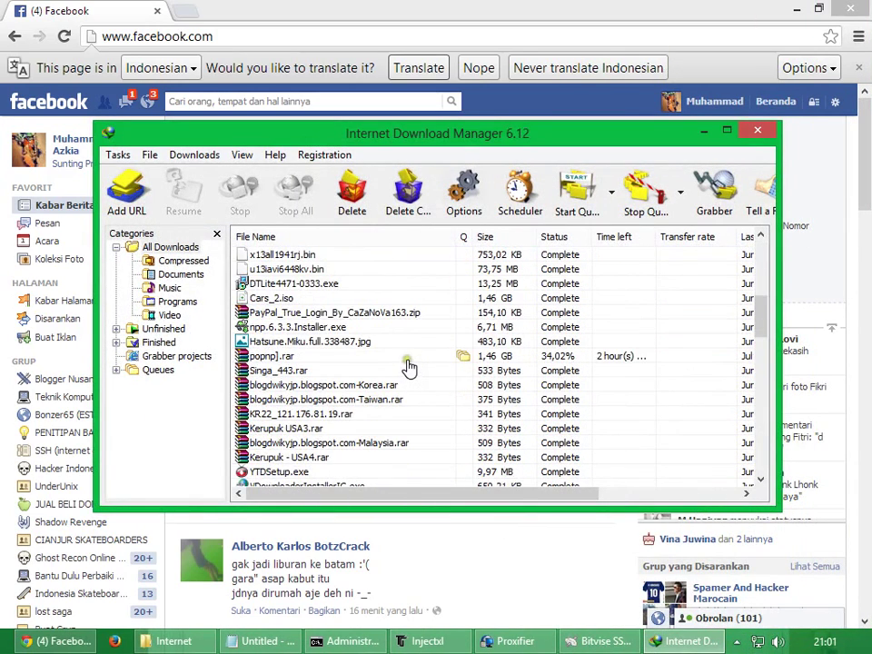
click(405, 360)
scroll(405, 362, down, 4)
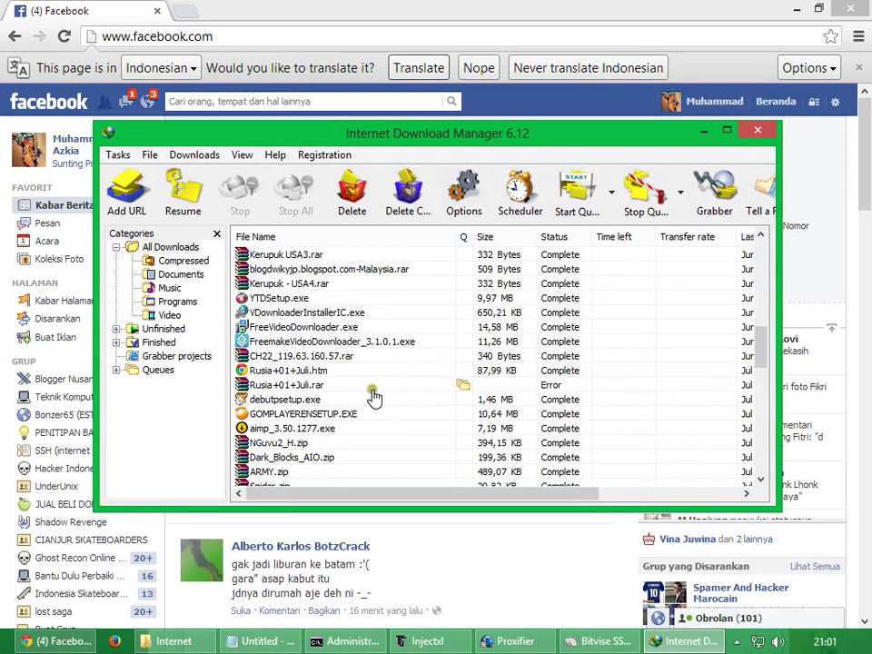
click(376, 393)
scroll(372, 395, down, 2)
scroll(373, 395, down, 2)
scroll(372, 395, up, 11)
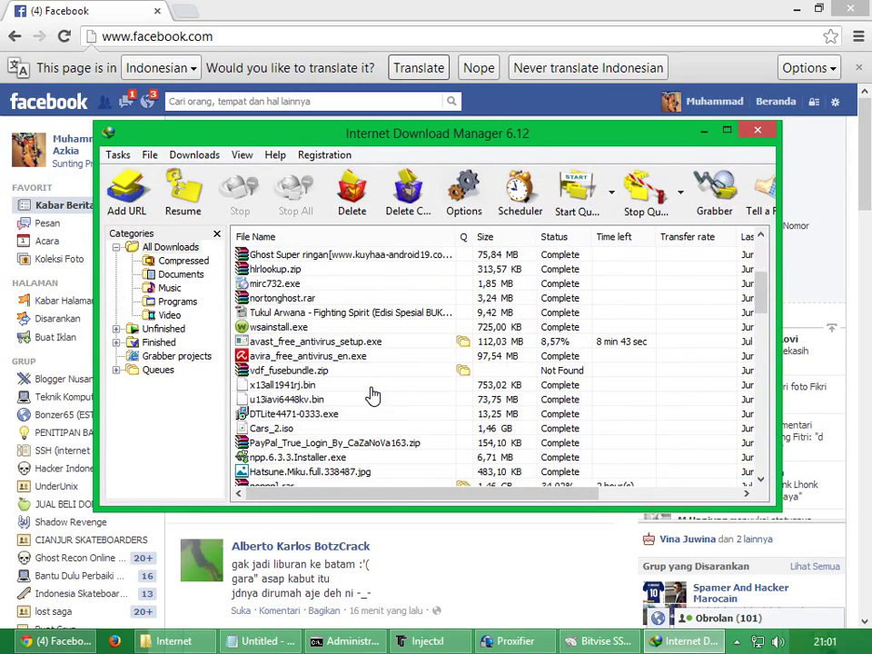
right_click(325, 343)
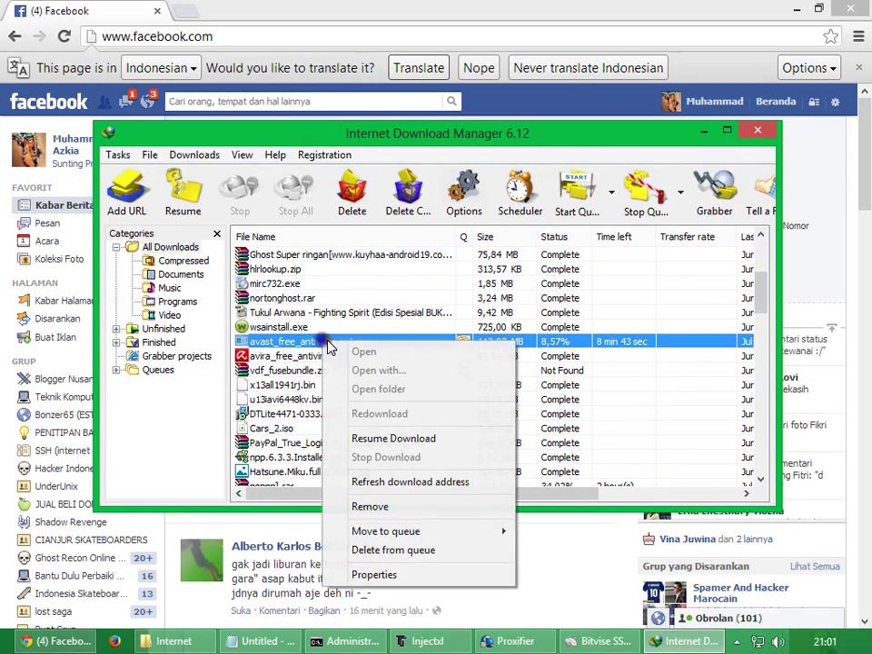
click(383, 438)
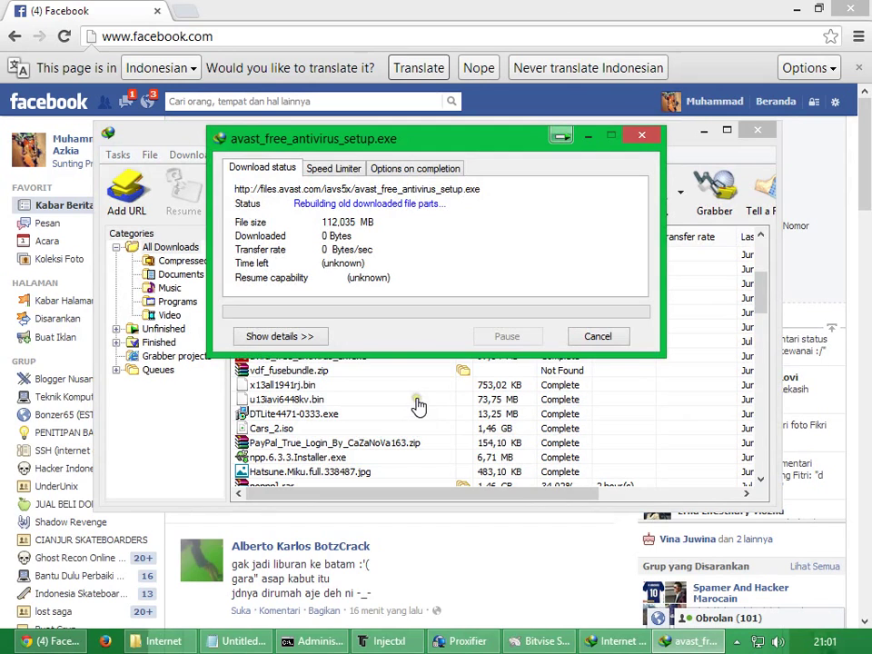
click(314, 340)
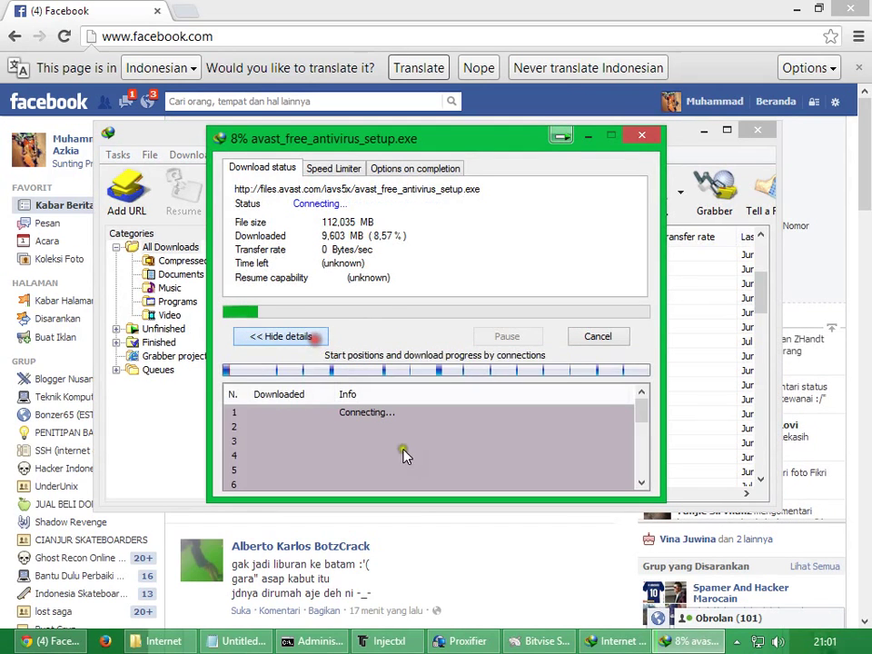
Step: Agree to download avast_free_antivirus_setup.exe from the beginning, and hide the connection details in its progress window
click(467, 641)
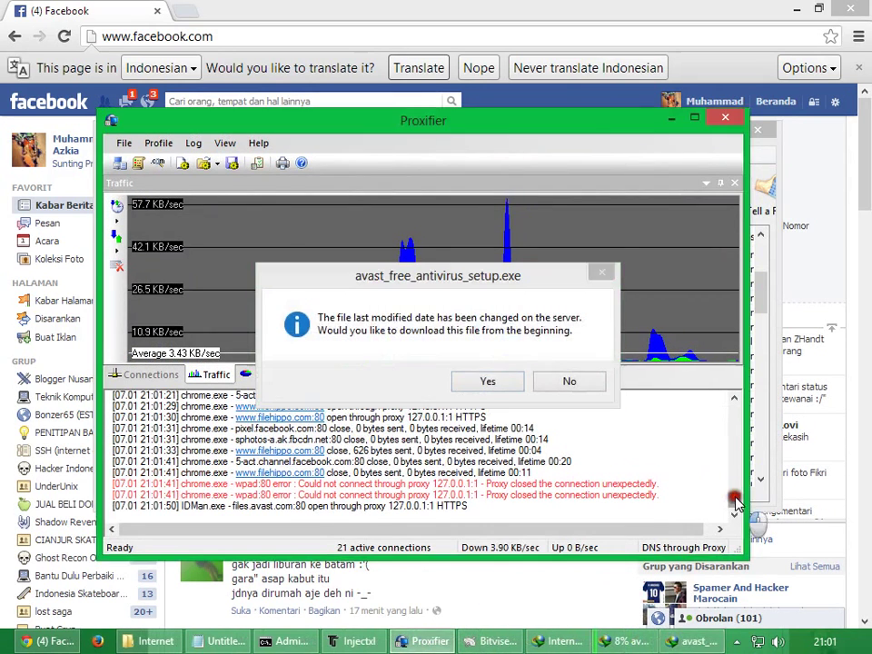
click(506, 381)
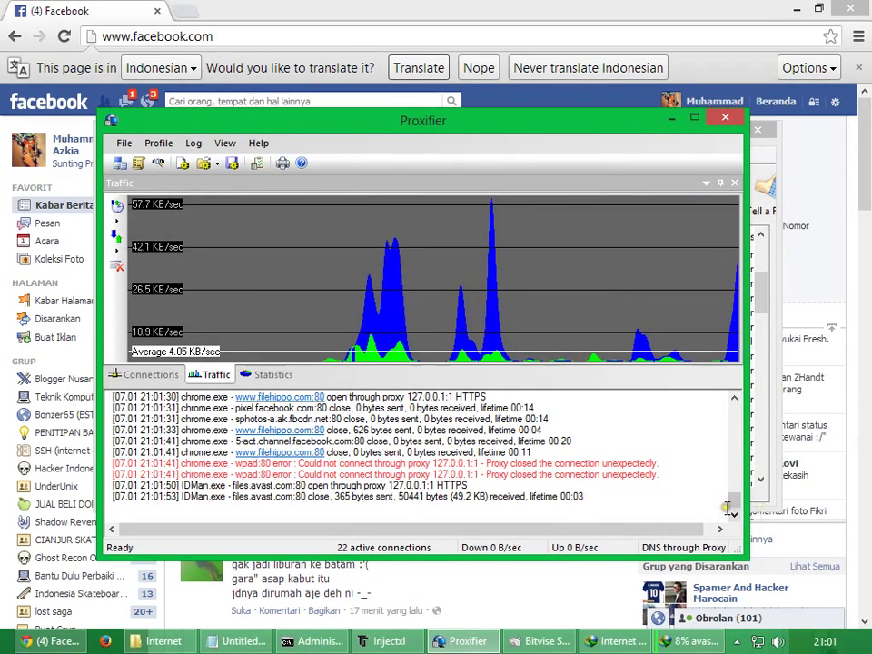
click(692, 641)
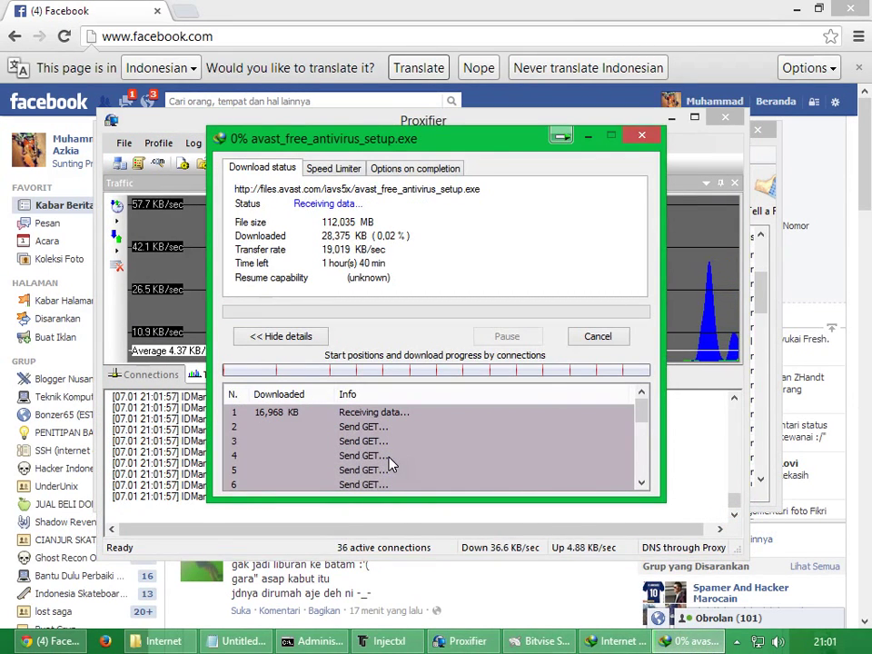
click(314, 336)
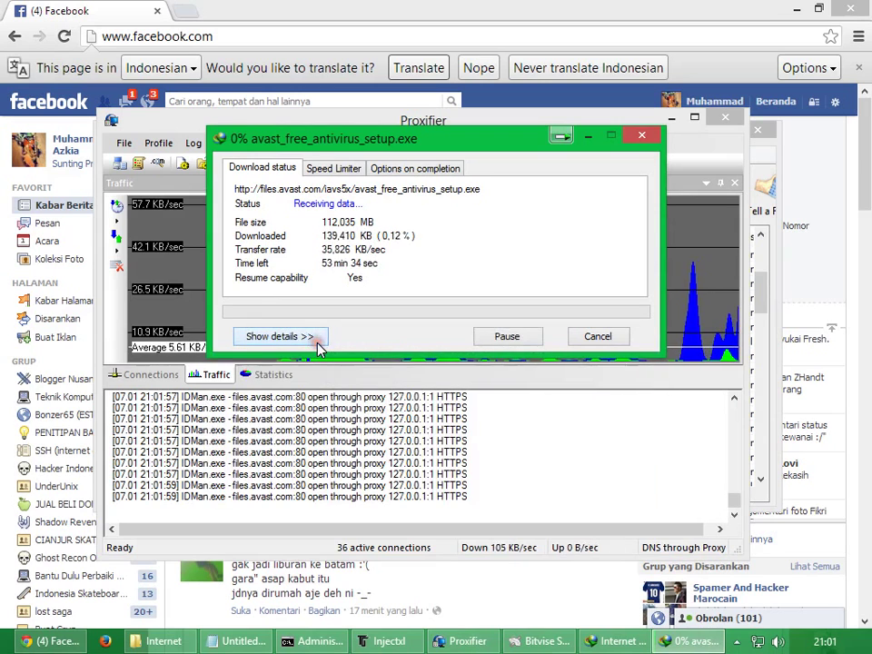
Step: Replace the Notepad message above the signature with "tuh gan, speed nya kurang cepet?? nyari ssh"
click(242, 642)
click(396, 514)
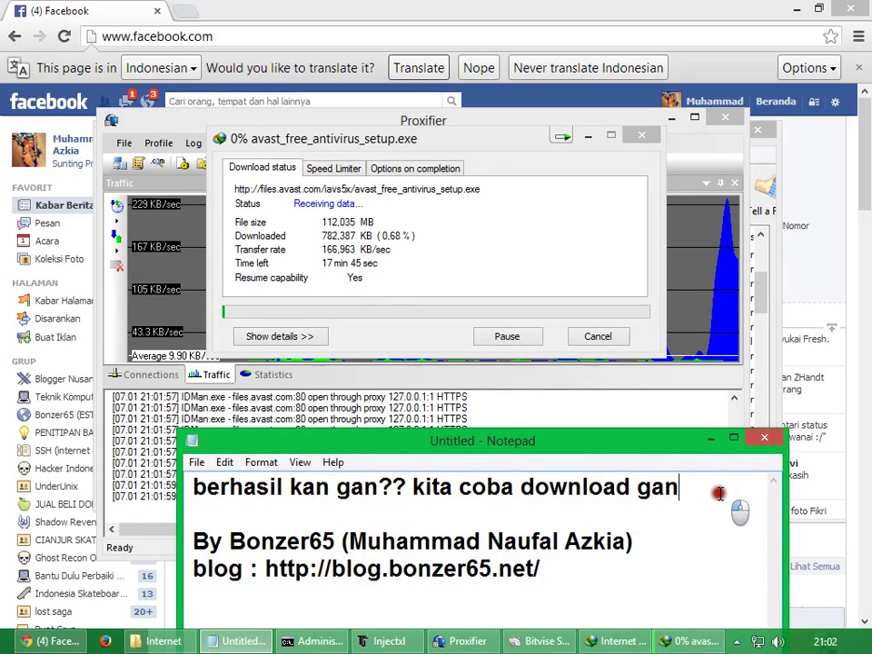
drag(679, 487, 187, 487)
text(tuhm)
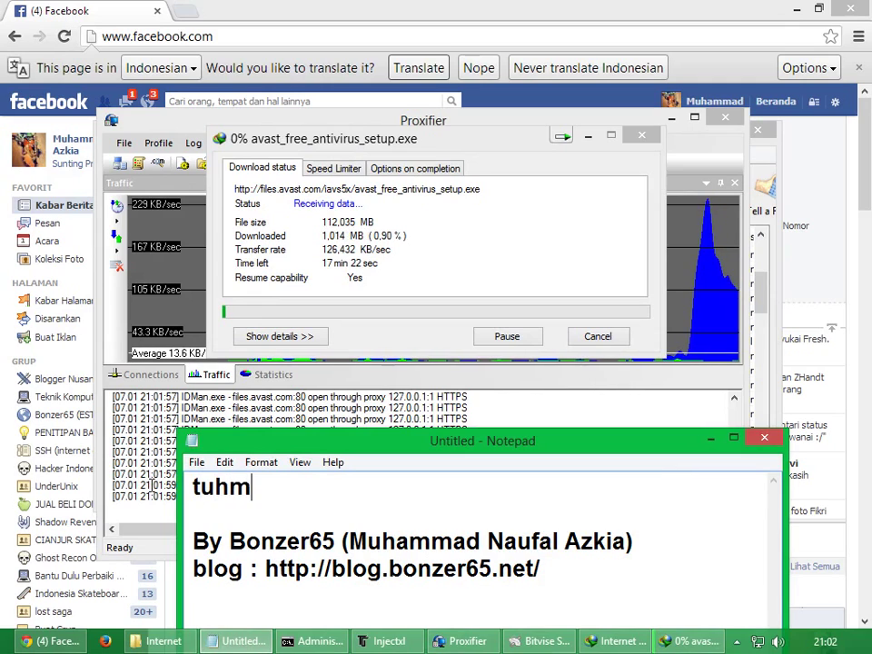
key(BackSpace)
text(gan,)
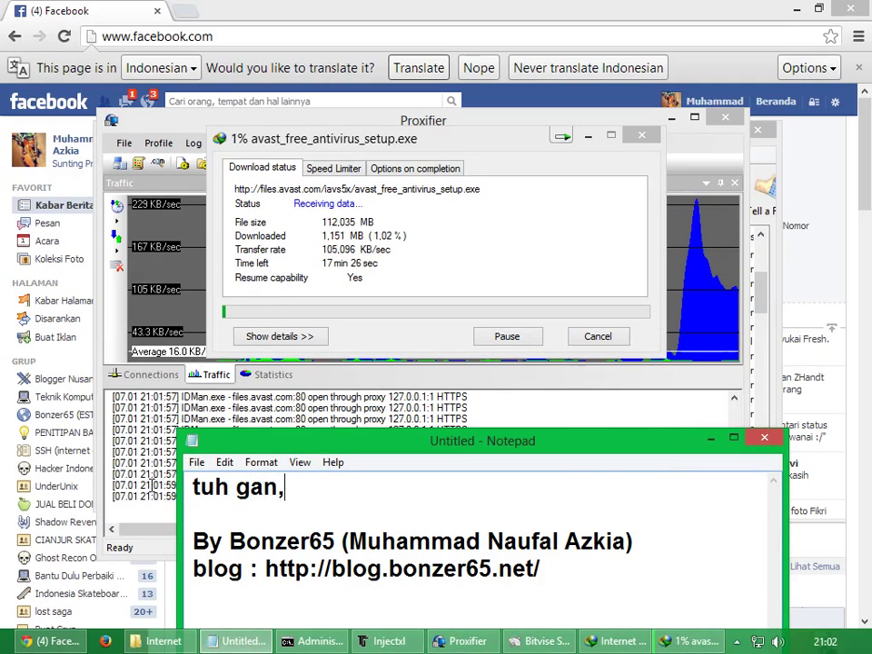
text( speed )
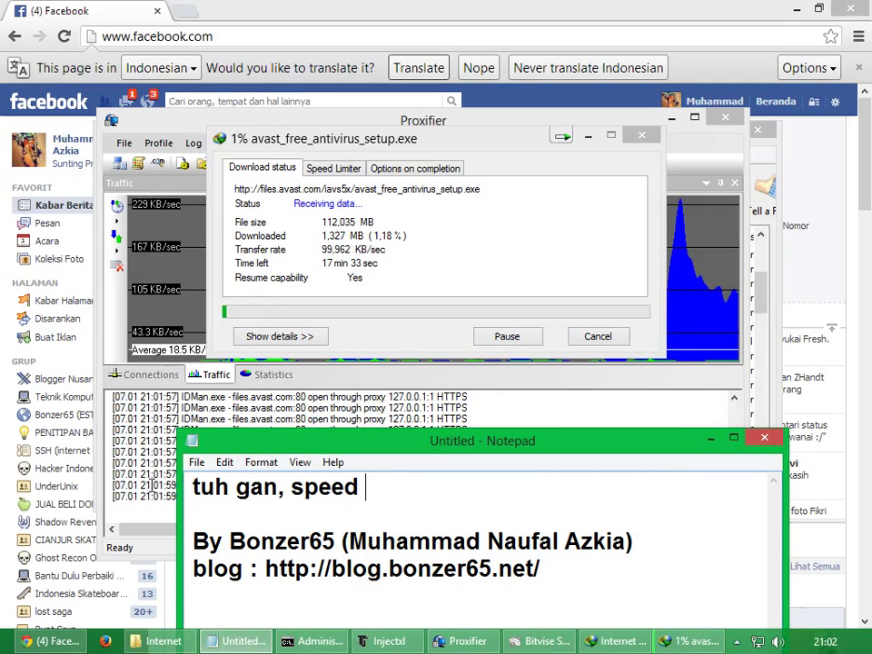
text(nya kurang cepet??)
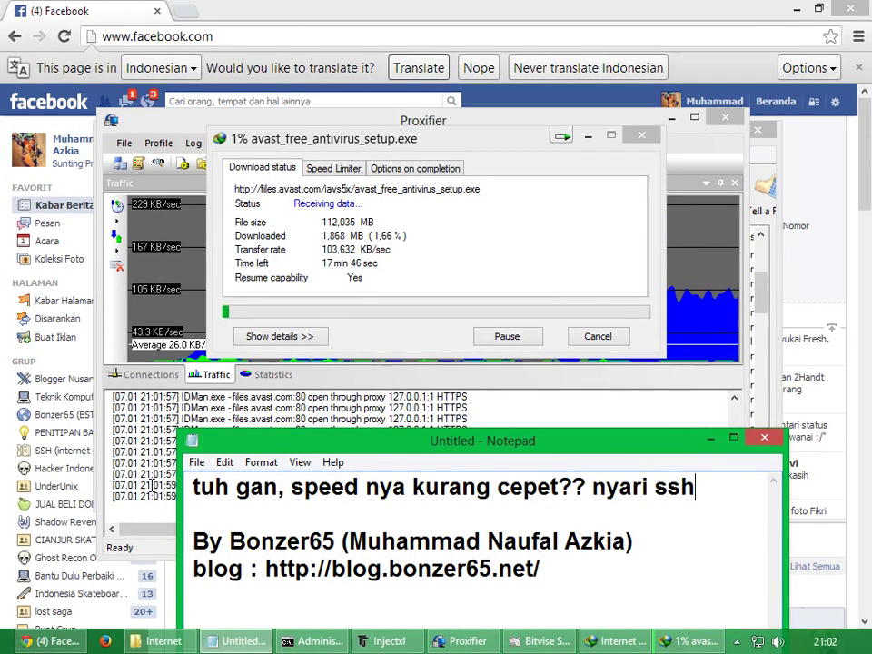
text( nyari ssh)
Step: Continue the Notepad message with the lines "yang edan gan, seperti server jepang" and "yang premix dah pokonya.."
key(Return)
text(yang )
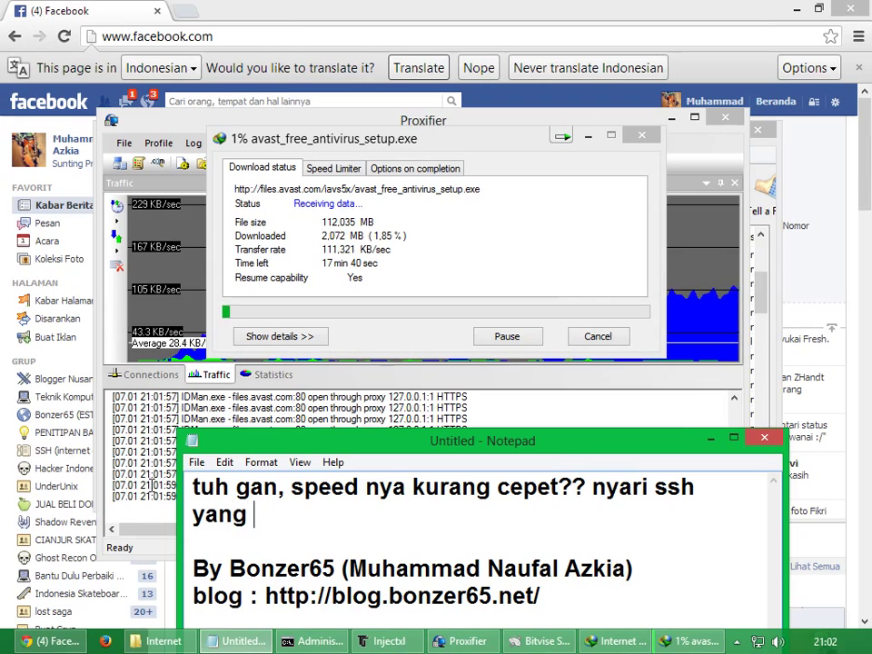
text(edan gan, seperti)
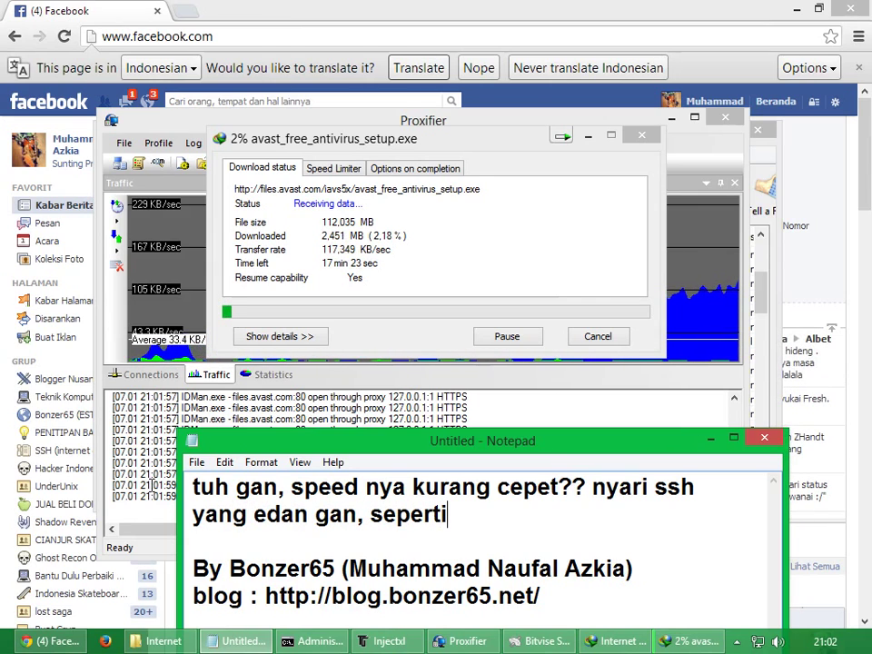
text( server jepang)
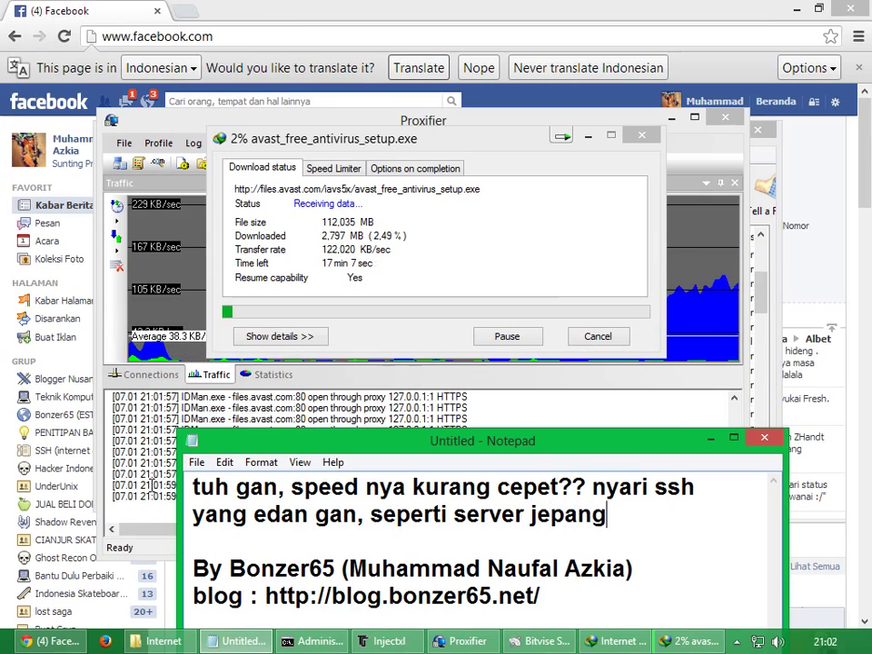
key(Return)
text(ya)
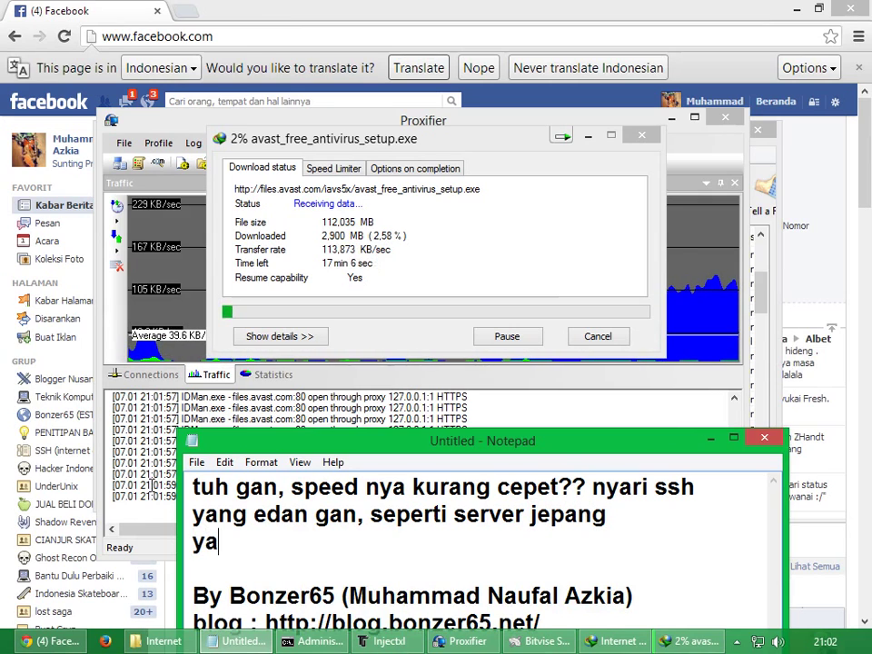
text(ng premix )
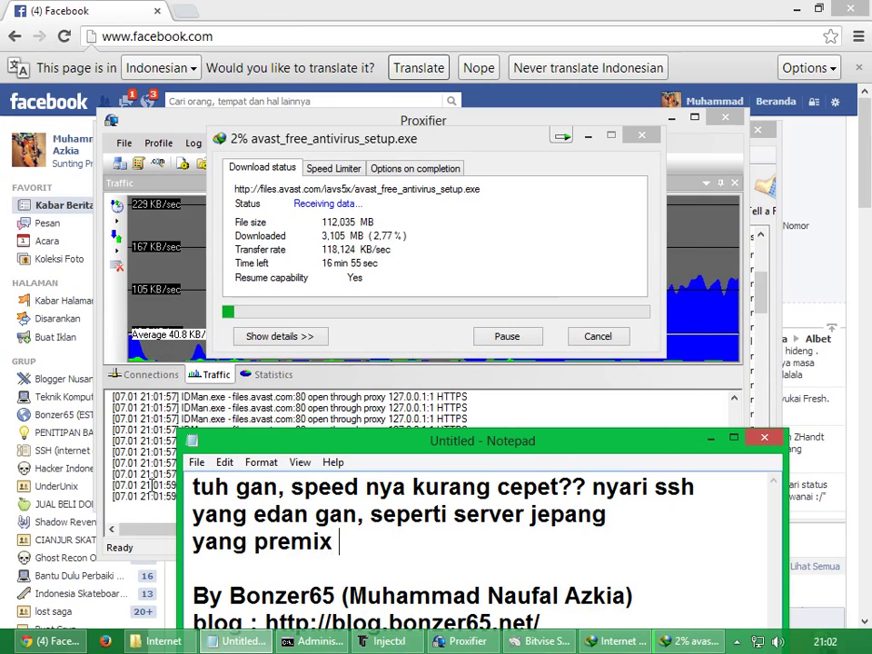
text(dah po)
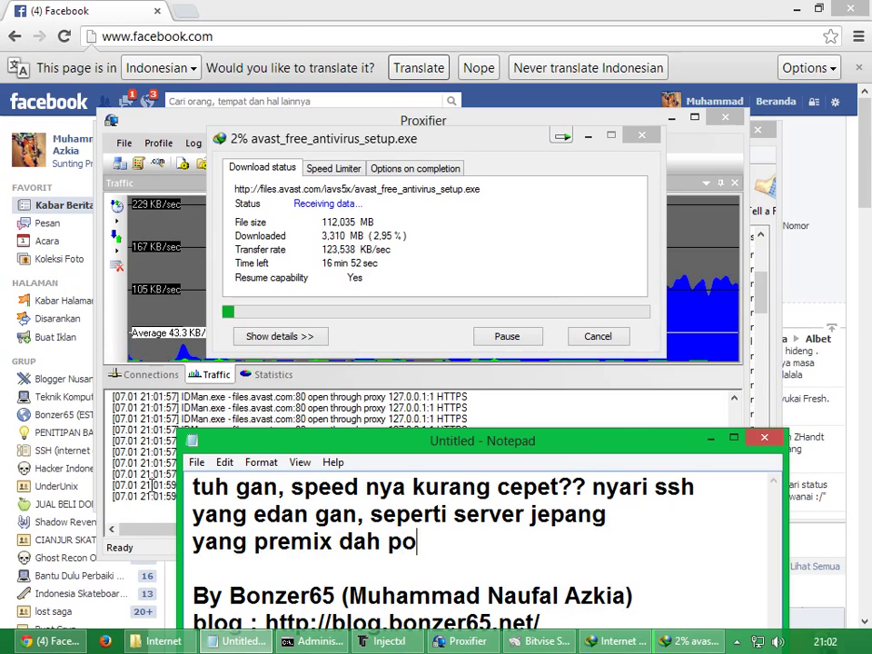
text(konya..)
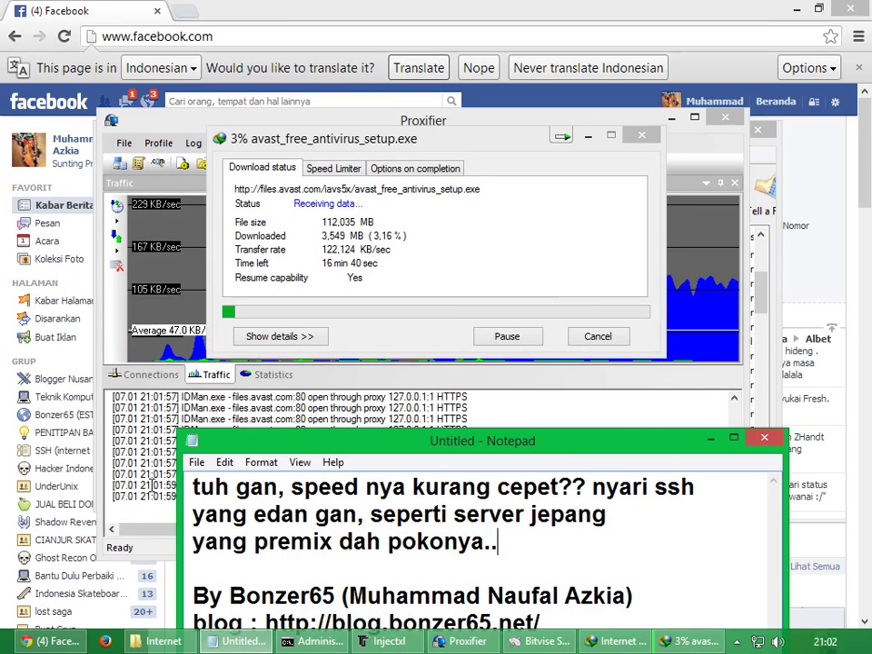
key(Return)
Step: Switch to the AIMP music player and play "Monkey Boots - Indah Pada Waktunya" from the playlist
mouse_move(868, 586)
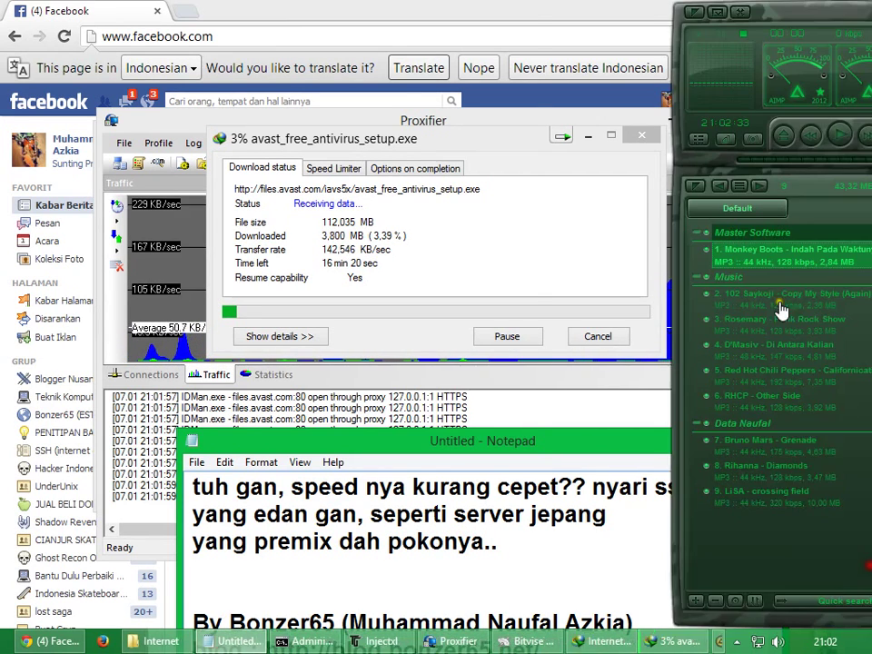
double_click(726, 264)
Step: Switch back to Notepad and replace the message above the signature with "ok. skrg agan punya lebih ssh gak kepaku?"
click(427, 550)
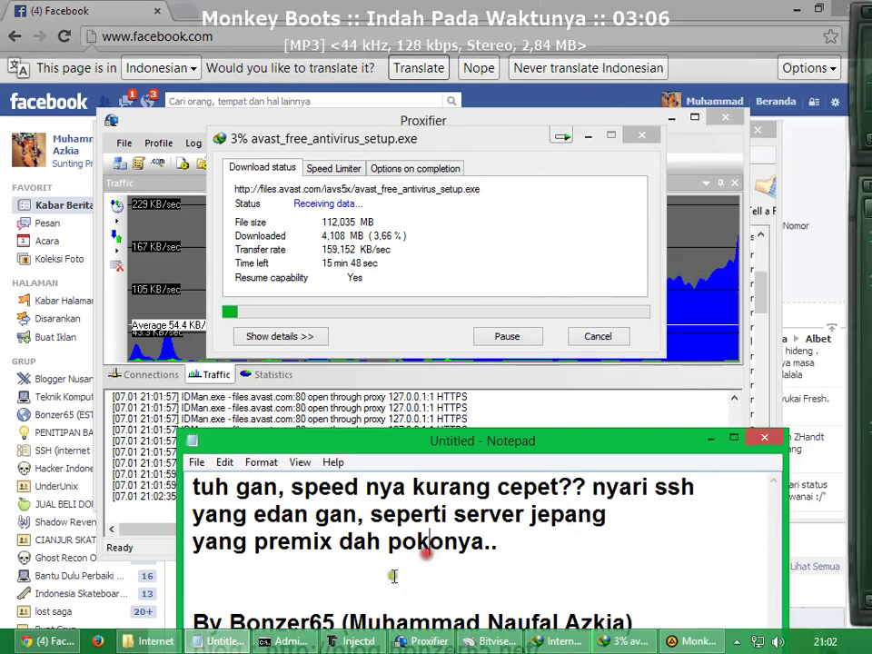
drag(317, 560, 133, 451)
text(ok)
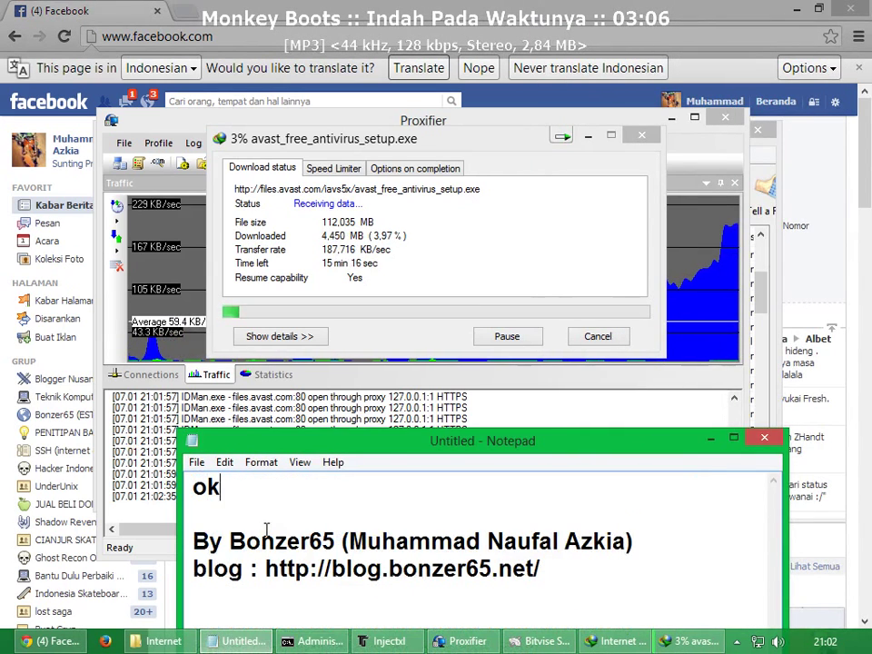
text(. skrg a)
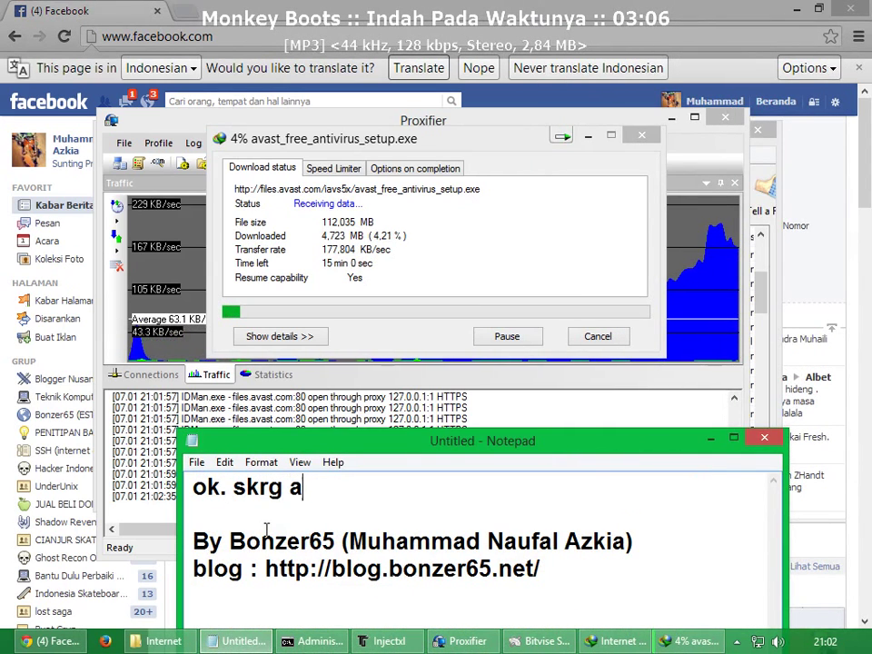
text(gan puny)
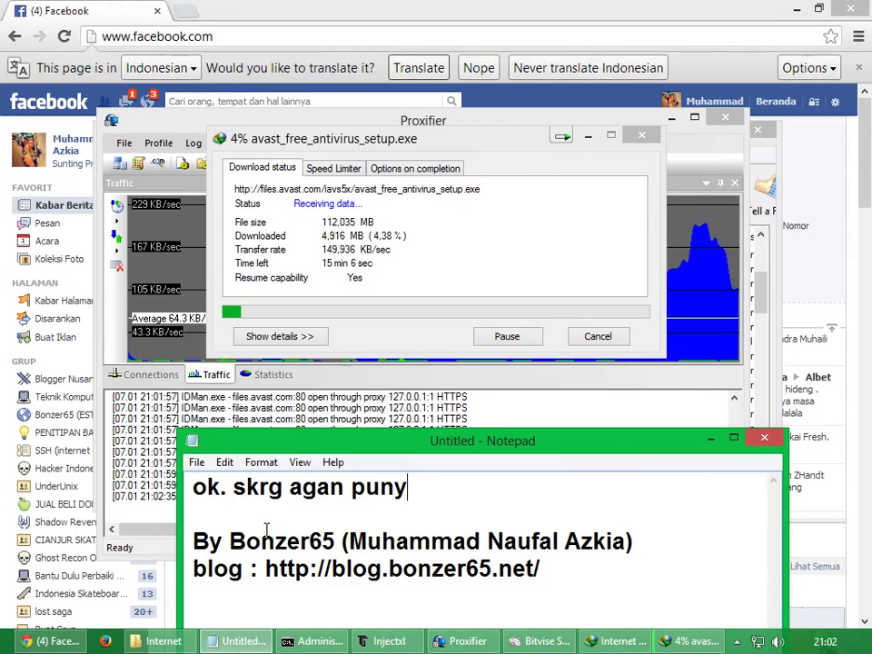
text(a lebi)
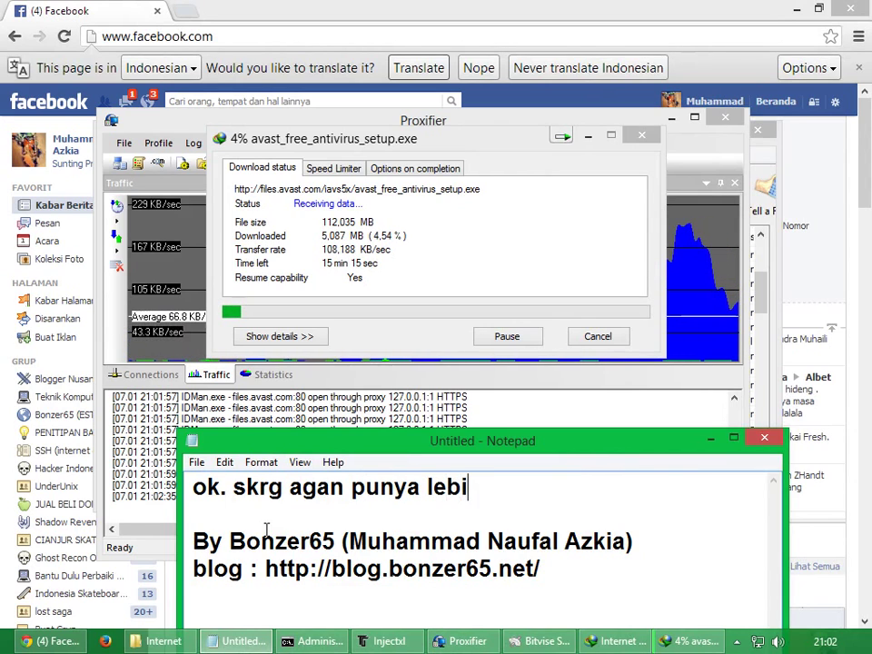
text(h ssh ga)
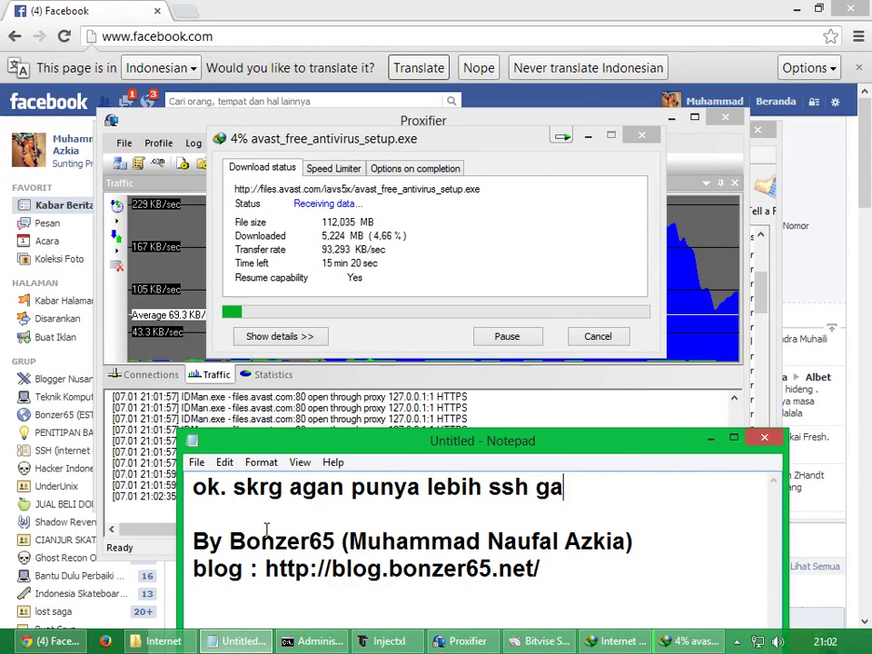
text(k kepaku?)
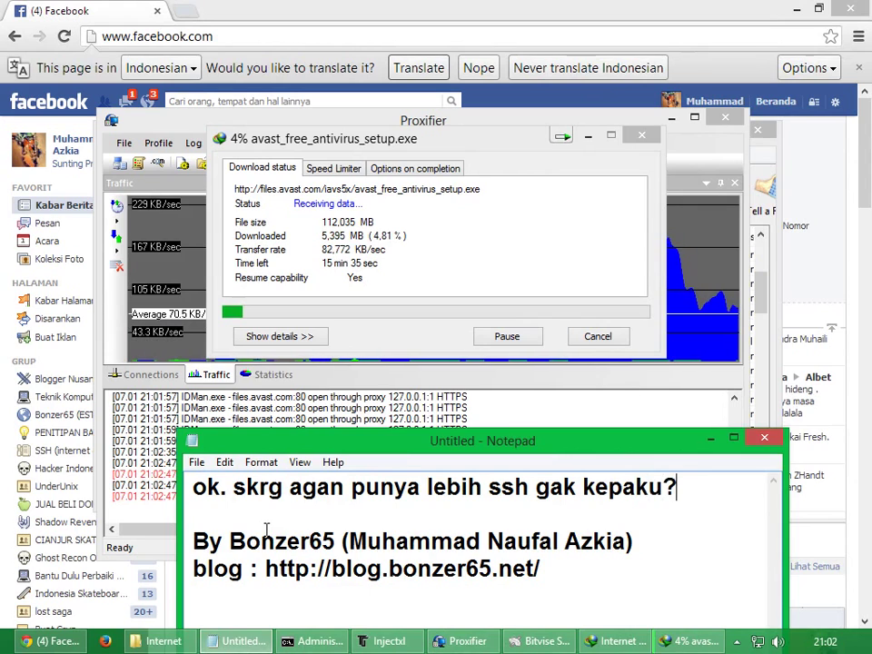
key(Print)
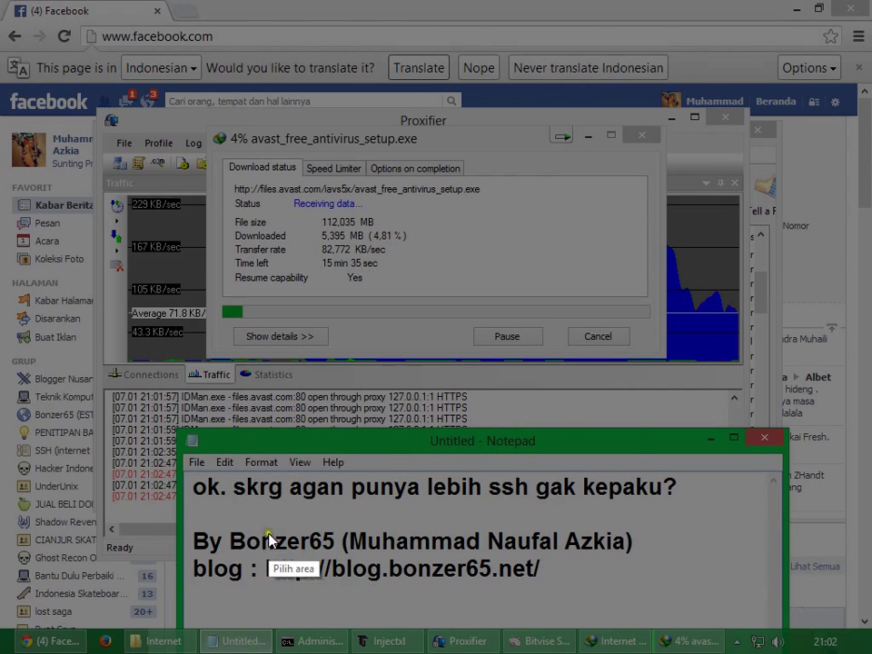
right_click(449, 399)
click(495, 550)
Step: Correct the message's last word to "kepake??" and add "mendingan gabungin aja gan kalo ssh nya speed nya kenceng" beneath, breaking the line after "speed"
key(BackSpace)
key(BackSpace)
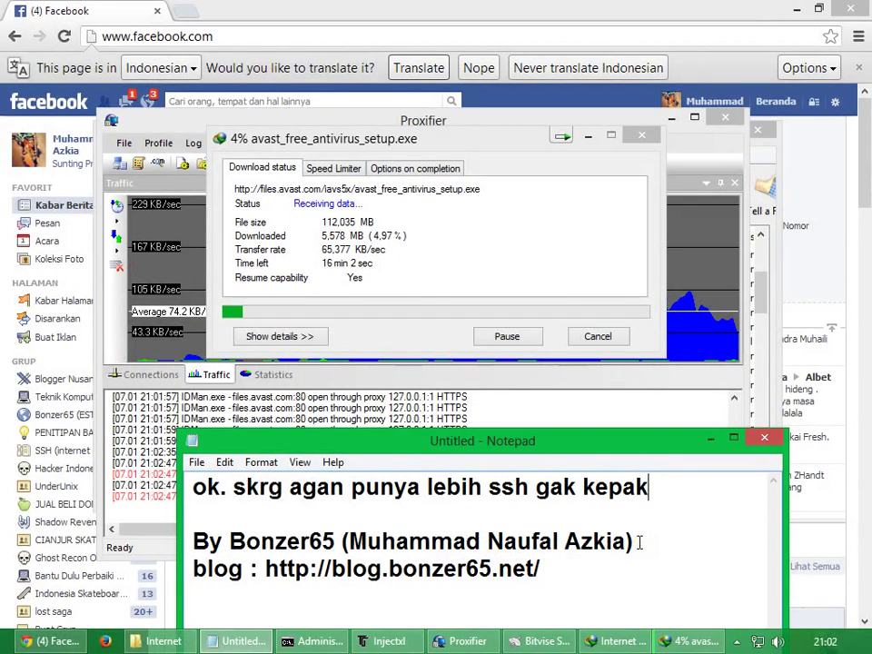
text(e??)
key(Return)
text(mend)
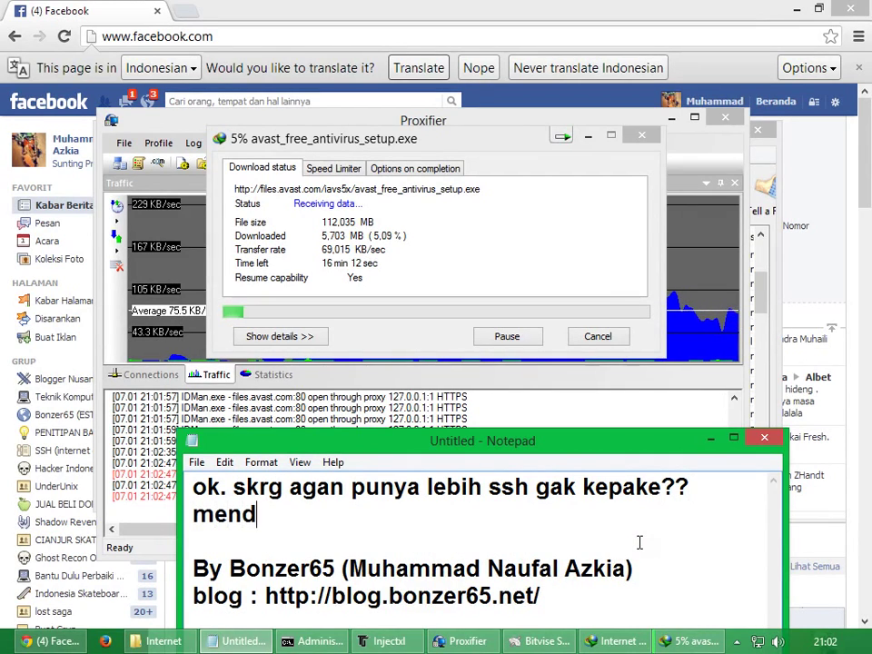
text(ingan gabu)
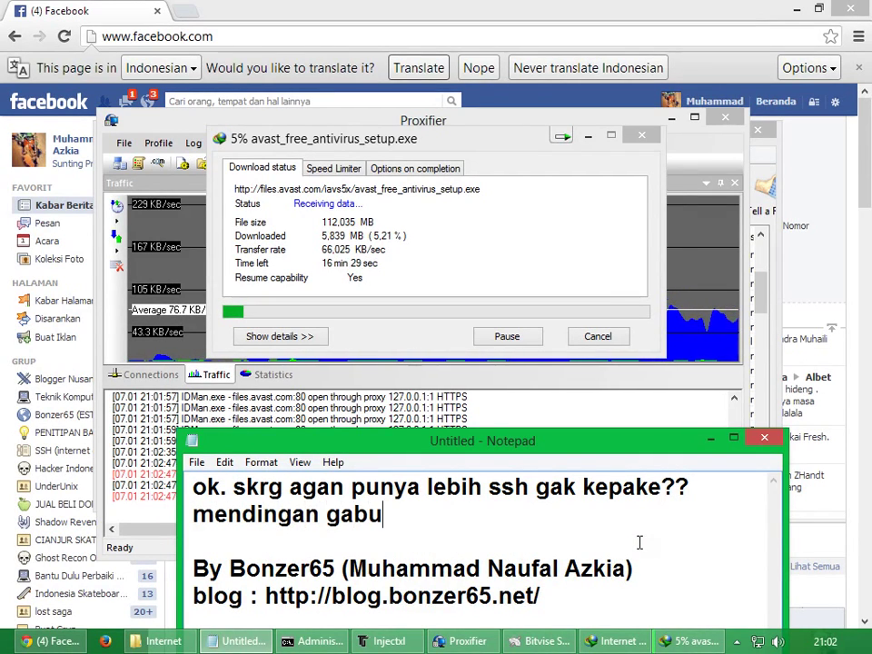
text(ngin aja ga)
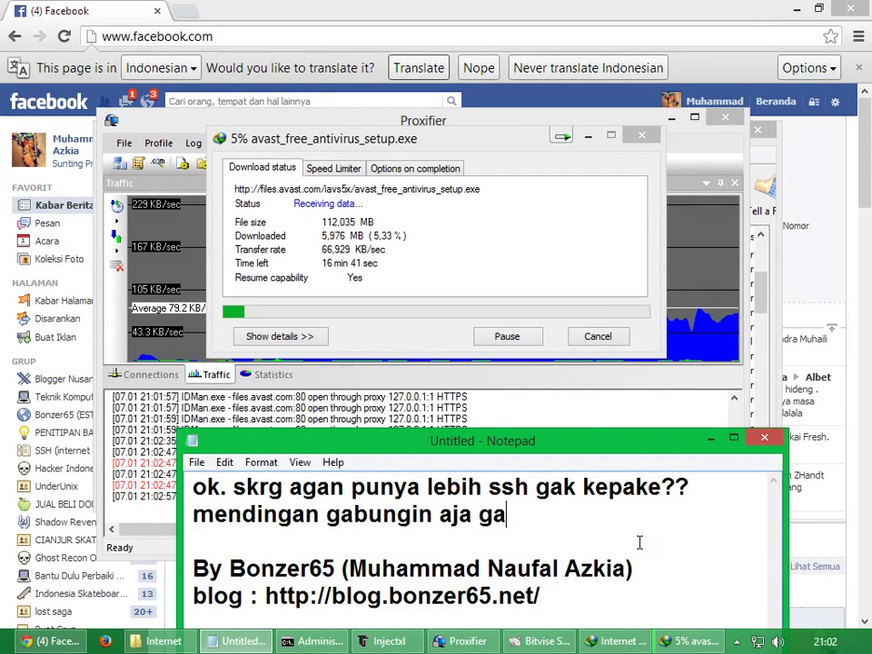
text(n kalo s)
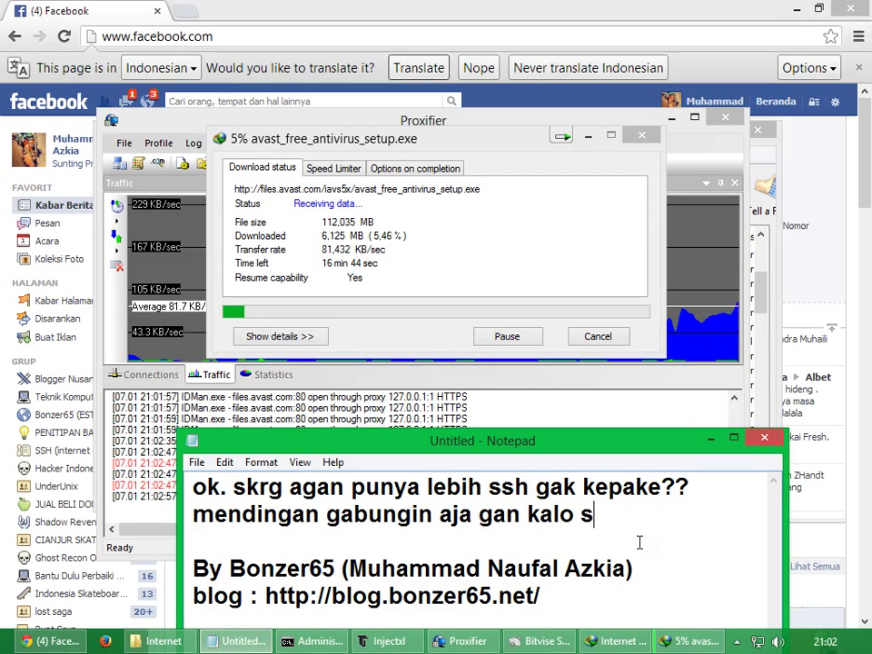
text(sh nya speed)
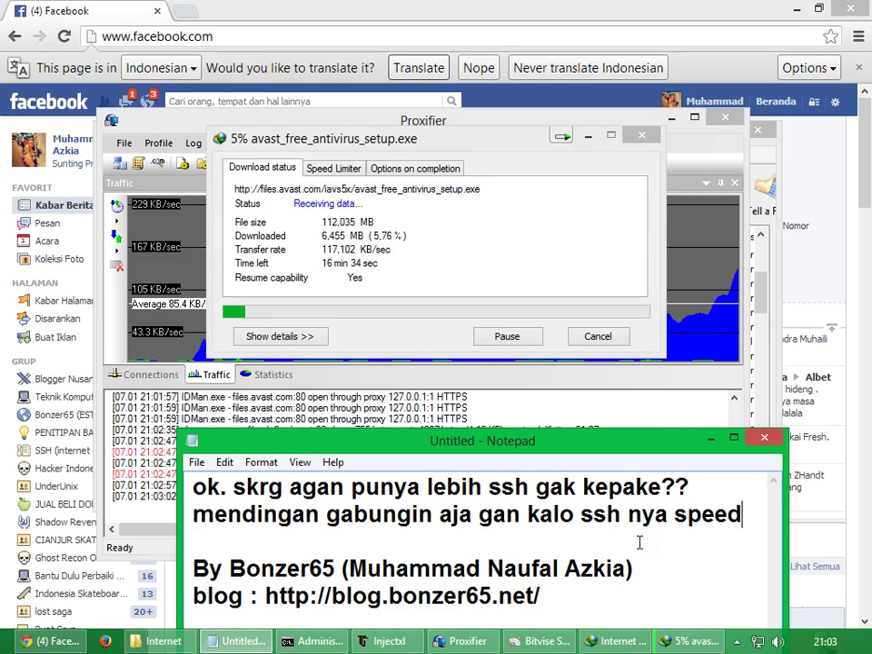
key(Return)
text(nya)
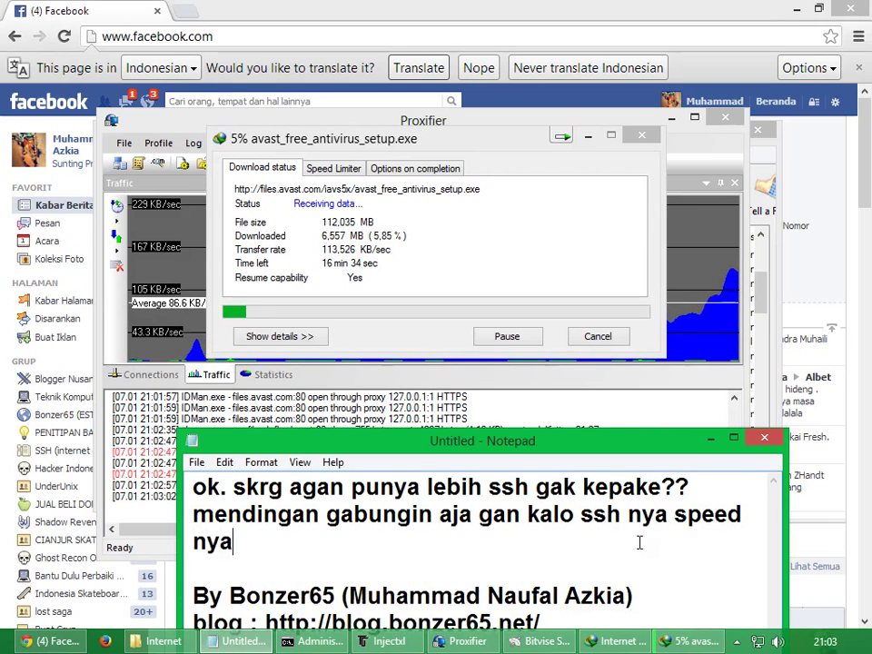
text( kenceng)
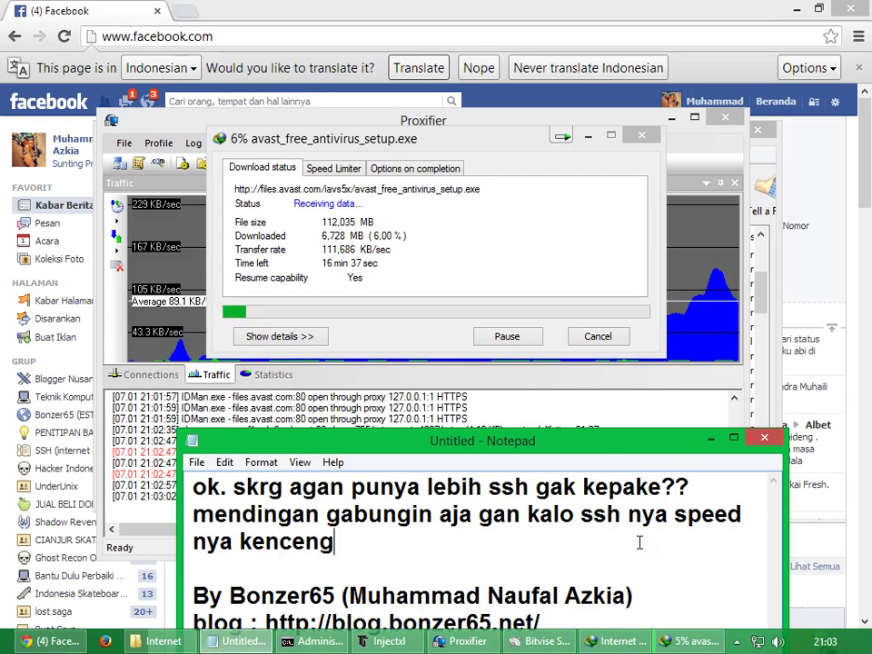
Step: Add the lines "tinggal gabungin..", "caranya???" and "cekidot" to the end of the Notepad message
key(Return)
text(tinggal )
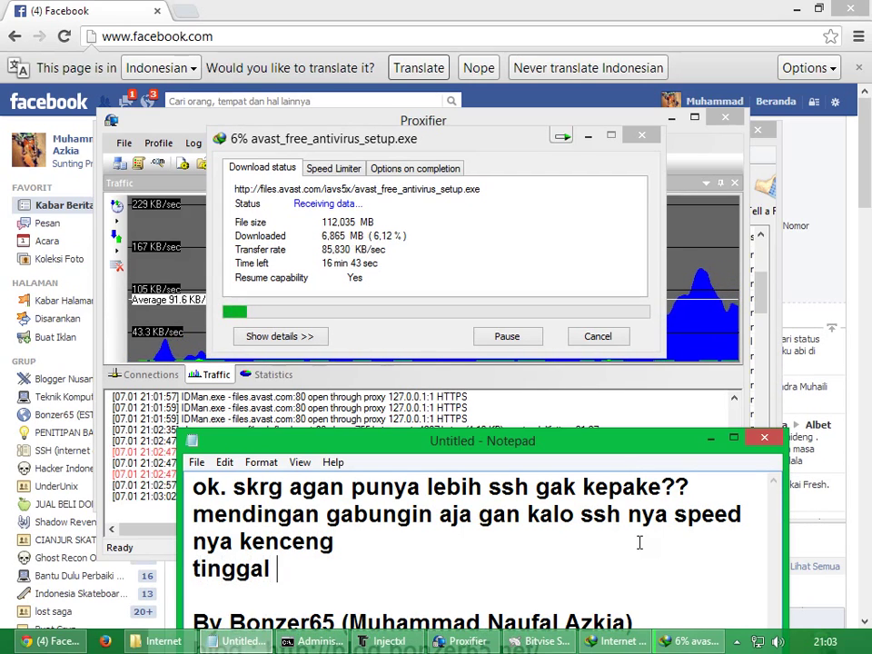
text(gabungin)
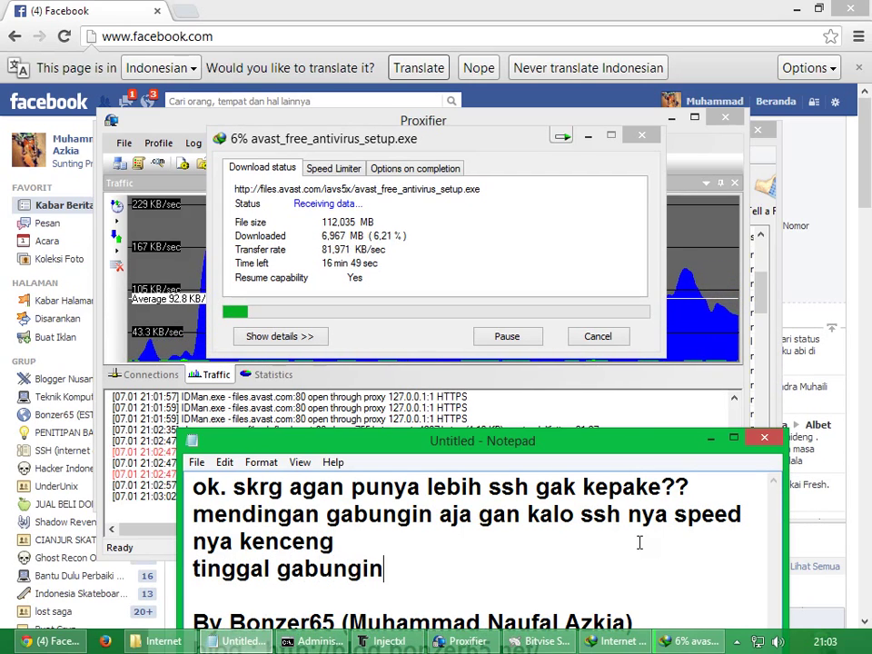
text(..)
key(Return)
text(ca)
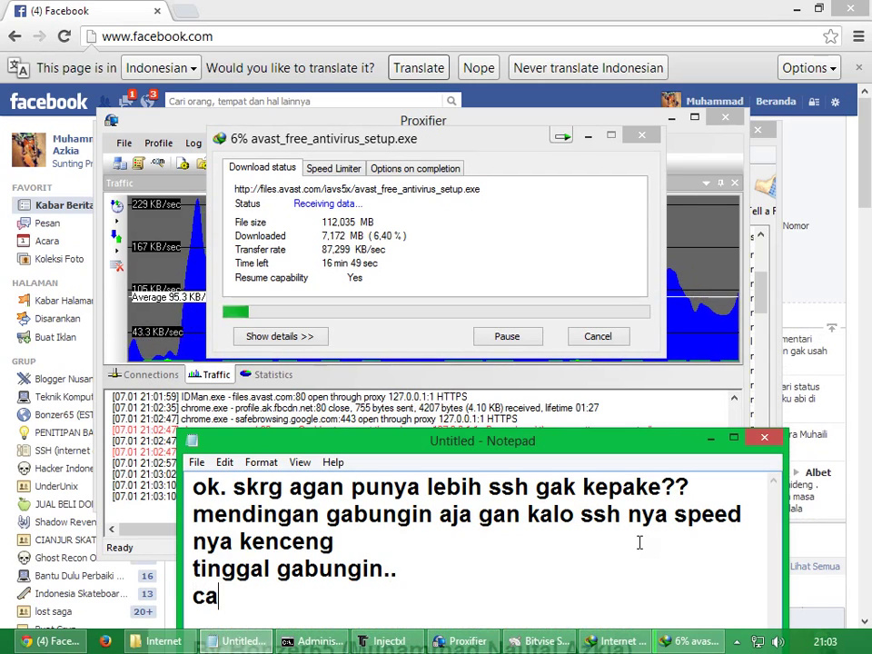
text(rany)
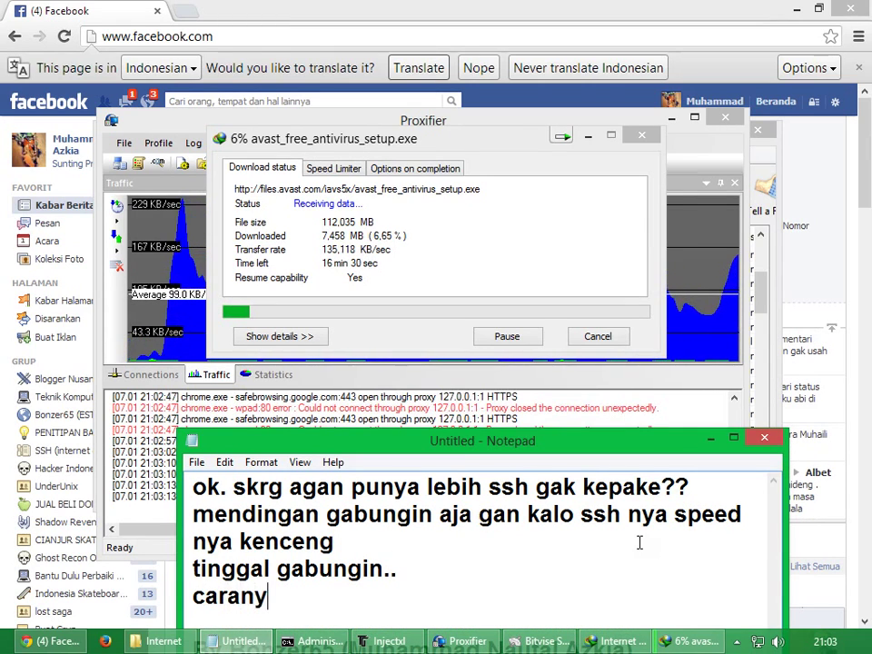
text(a???)
key(Return)
text(cek)
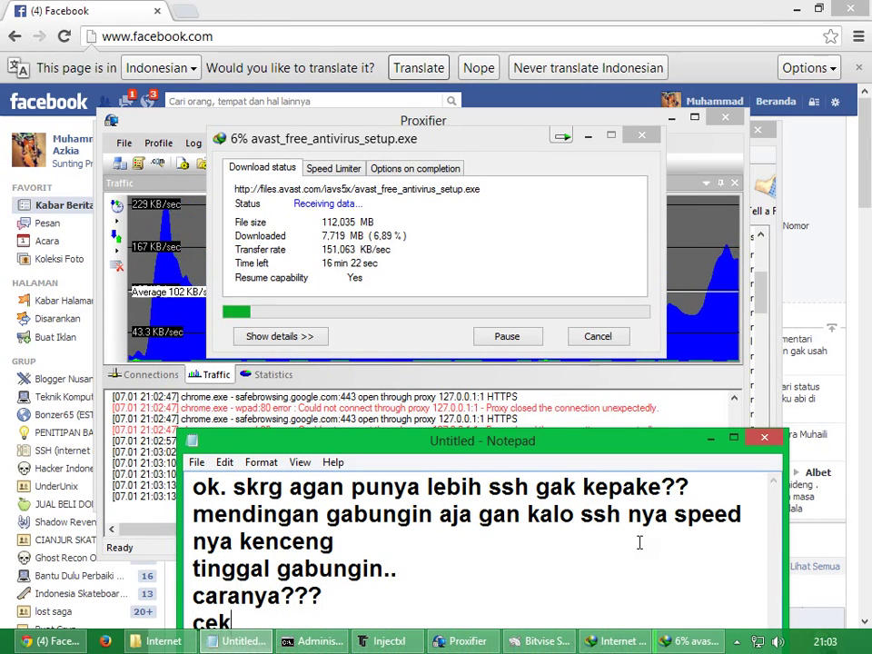
text(idot)
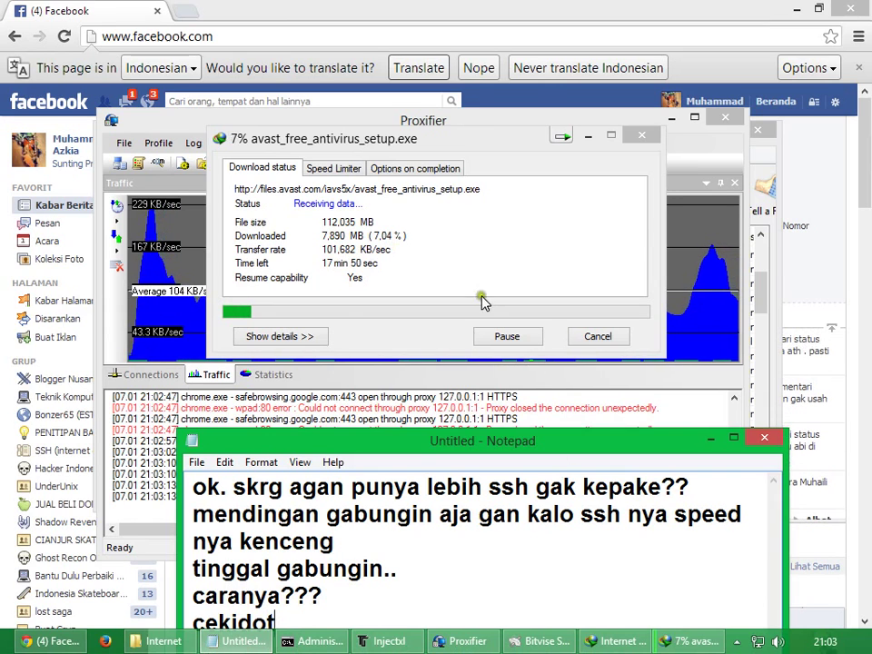
Step: Pause and cancel the avast_free_antivirus_setup.exe download, then clear the whole Notepad message above the signature
click(506, 336)
click(607, 336)
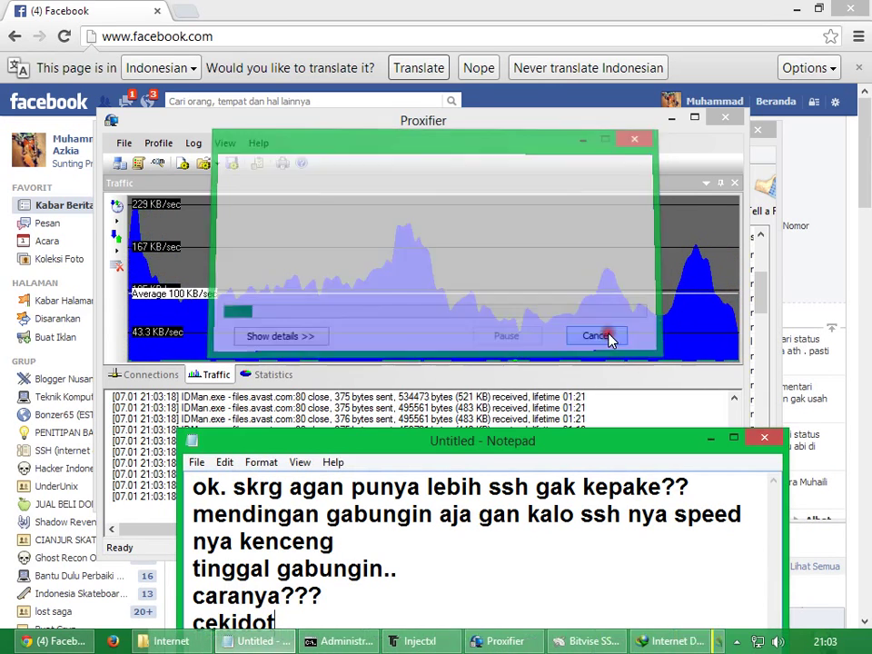
drag(567, 441, 550, 287)
drag(253, 470, 66, 231)
key(Delete)
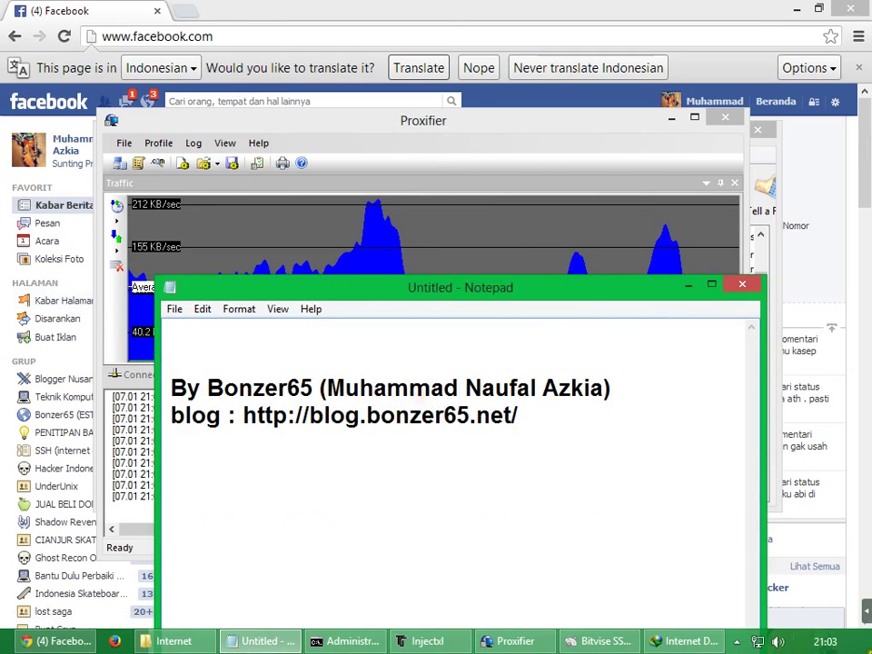
Step: Open the desktop's Internet folder, and write "buka 2 atau 3 file bitvise ssh agan" with a new line beneath above the Notepad signature
key(super+d)
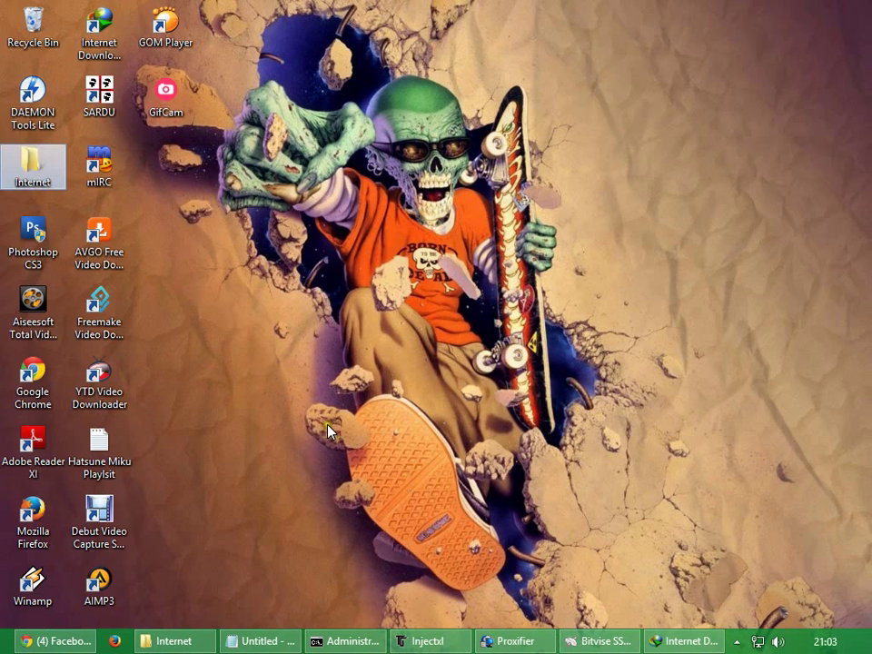
double_click(50, 182)
click(457, 448)
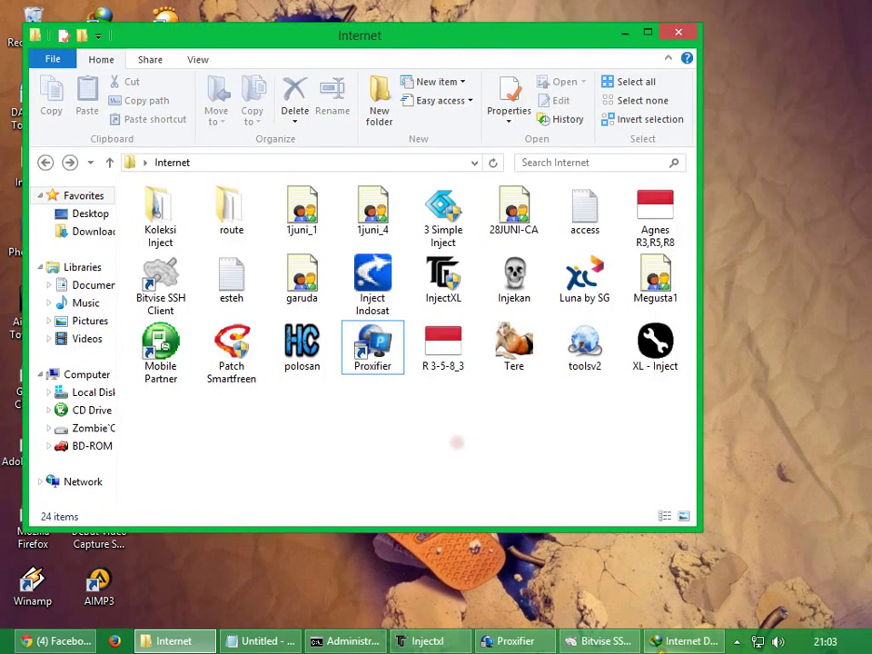
click(261, 641)
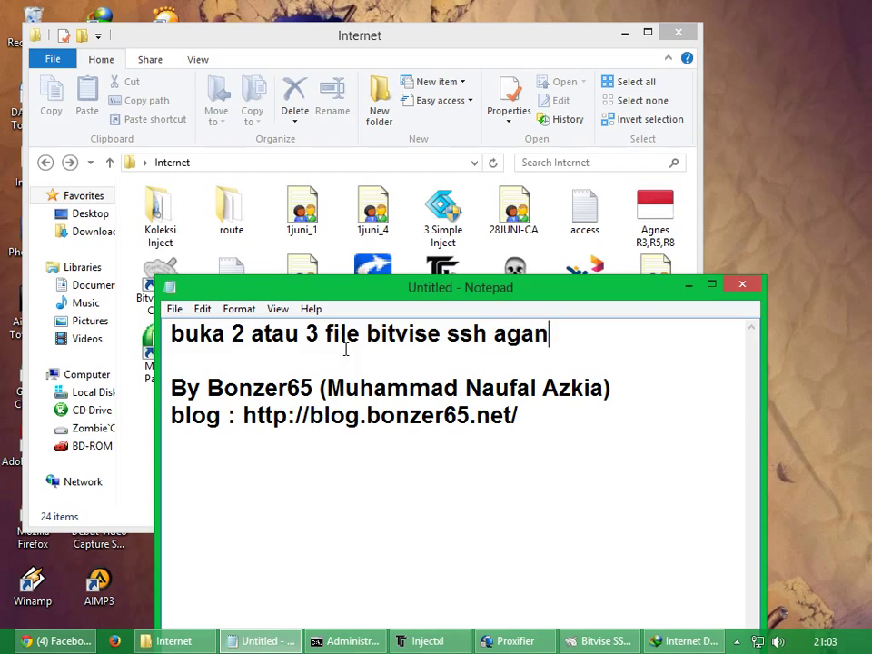
key(Return)
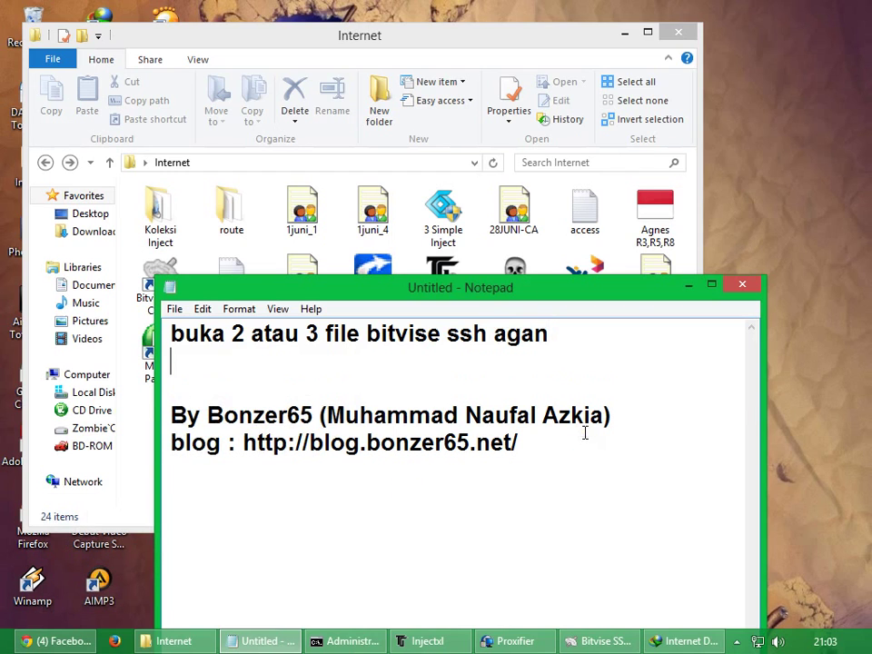
Step: Open the 1juni_1 profile from the Internet folder in Bitvise SSH Client and bring up its SOCKS/HTTP proxy forwarding listen port
double_click(302, 207)
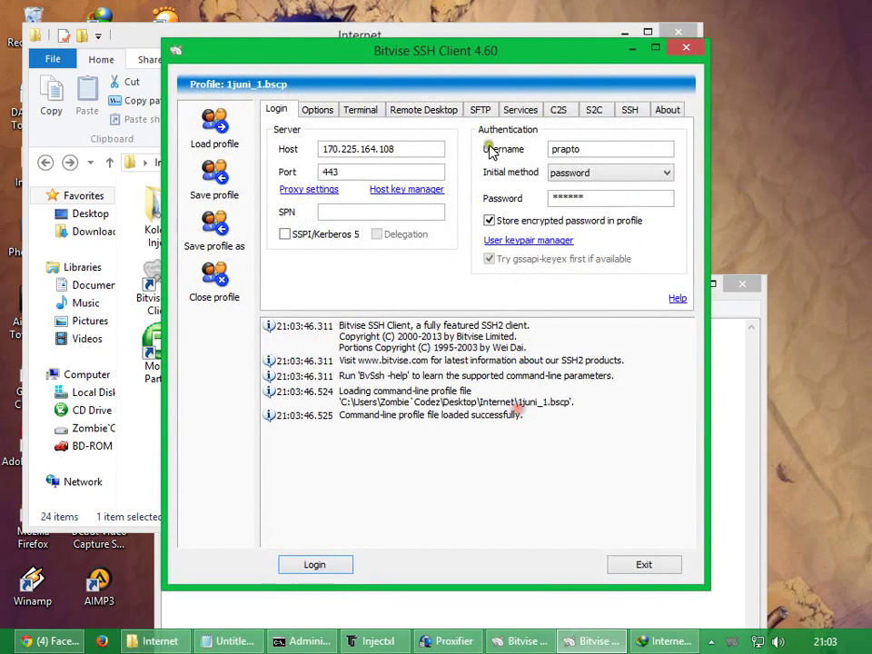
click(518, 109)
click(419, 184)
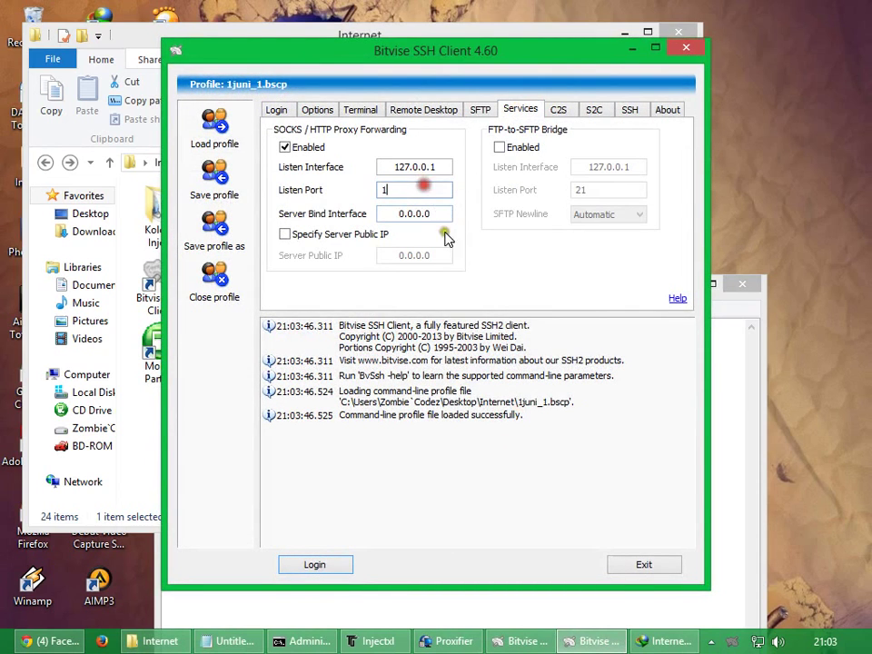
Step: Switch back to Notepad and replace the message above the signature with "kan yang tadi"
click(741, 481)
drag(564, 334, 42, 335)
text(kan yang)
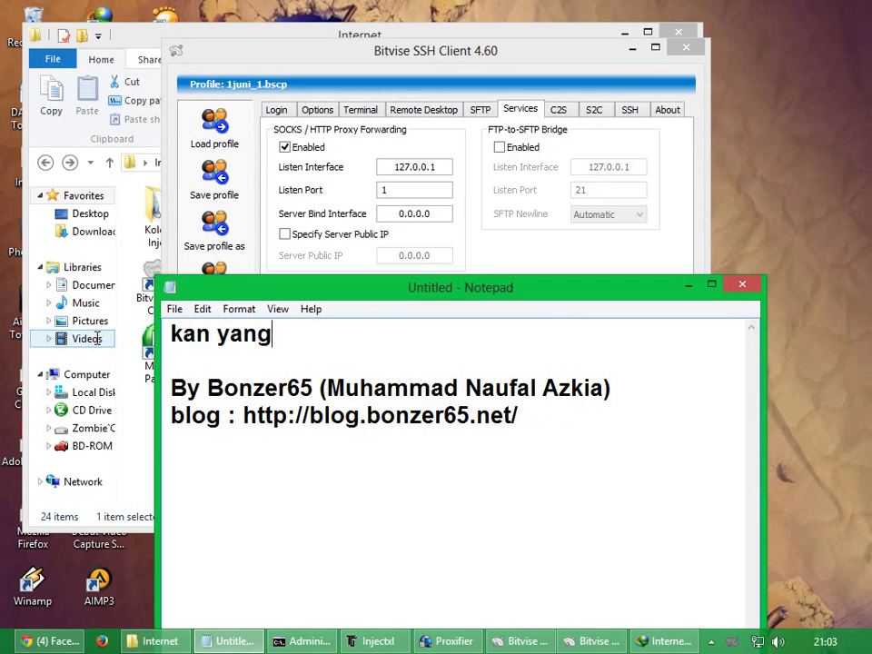
text( tadi)
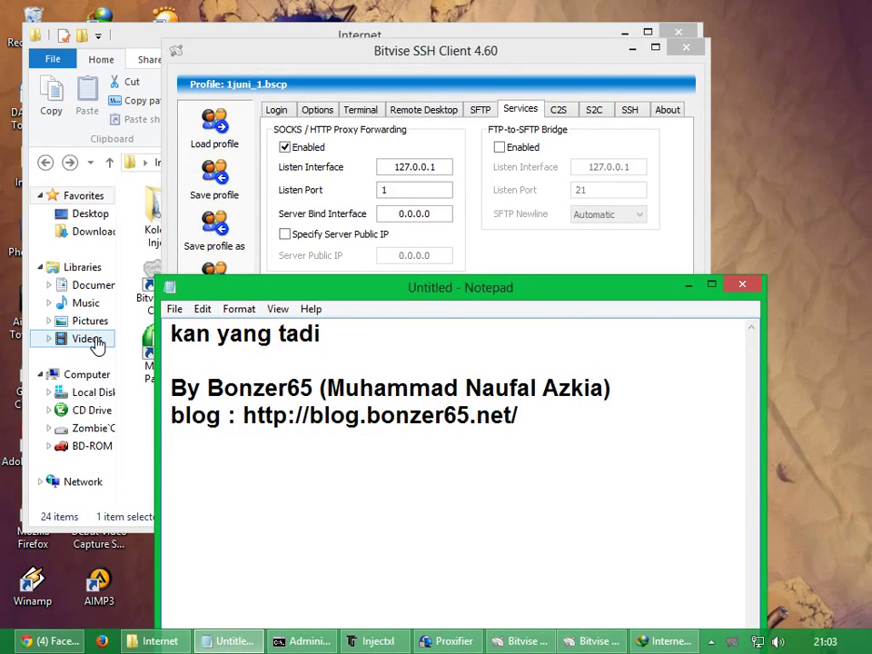